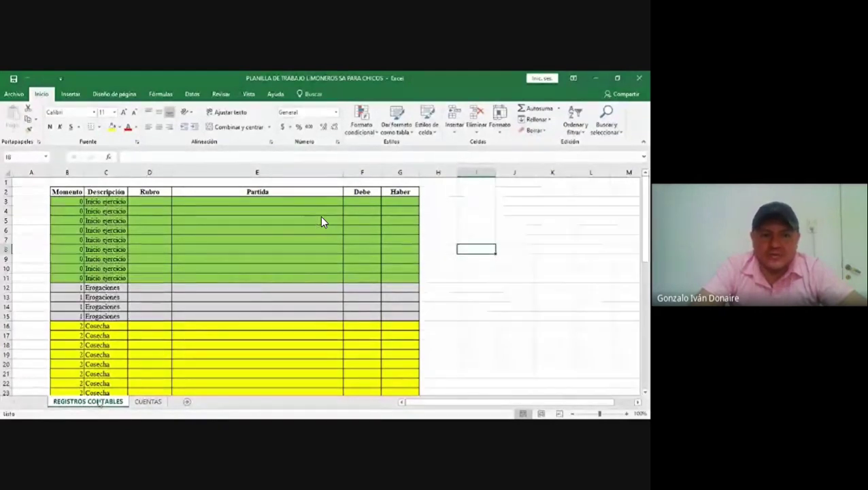
Examine the accounts offered for the first Partida entry and the account table on the CUENTAS sheet.
left_click(190, 249)
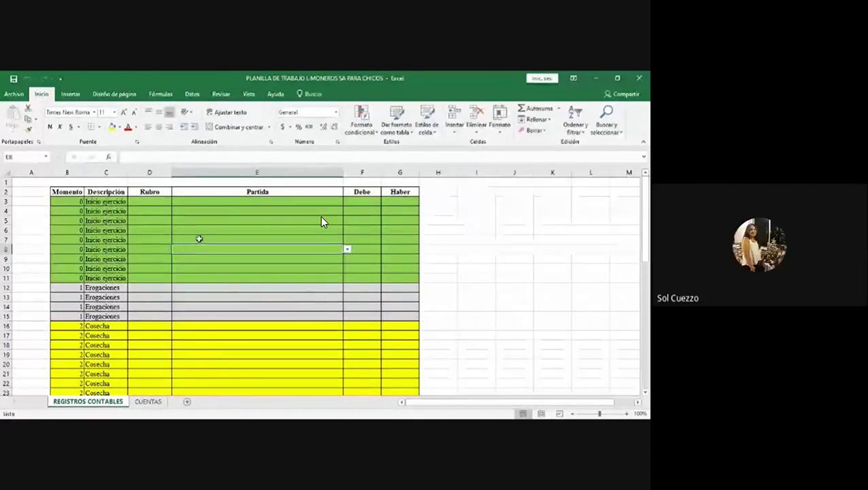
left_click(268, 199)
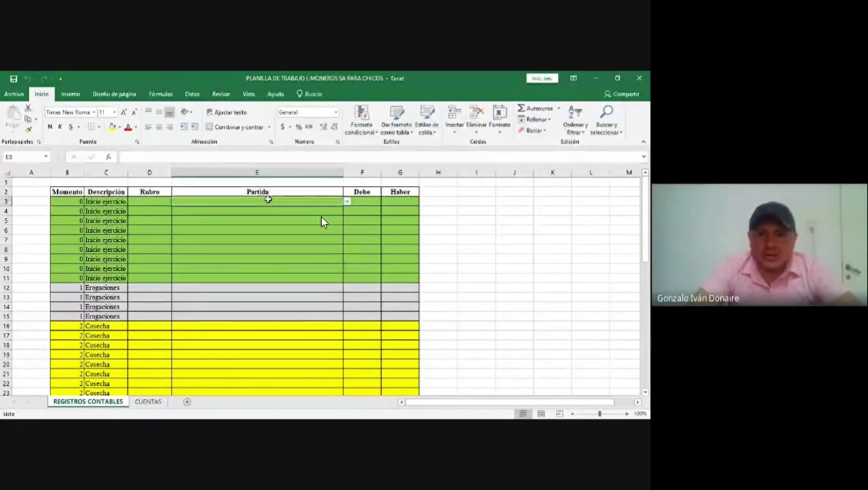
left_click(346, 202)
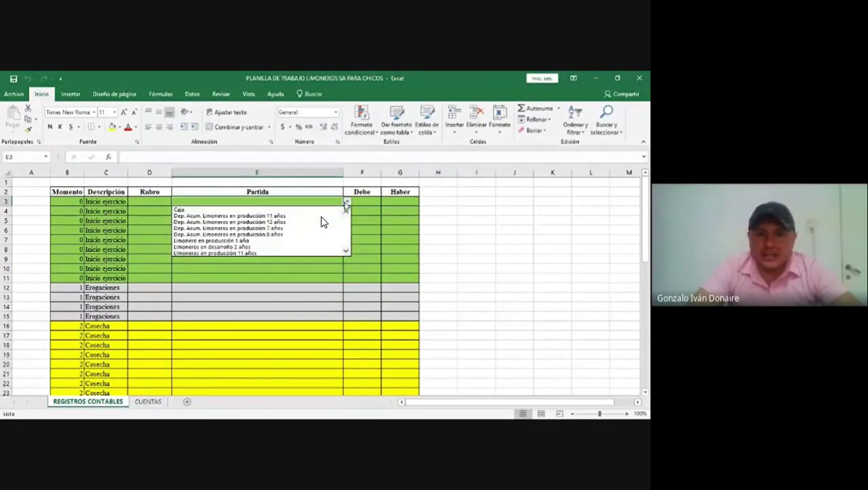
left_click(150, 402)
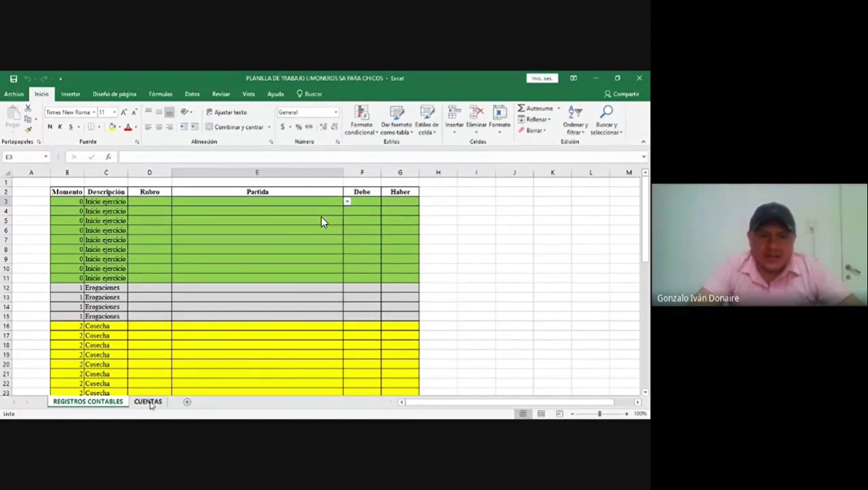
left_click(149, 403)
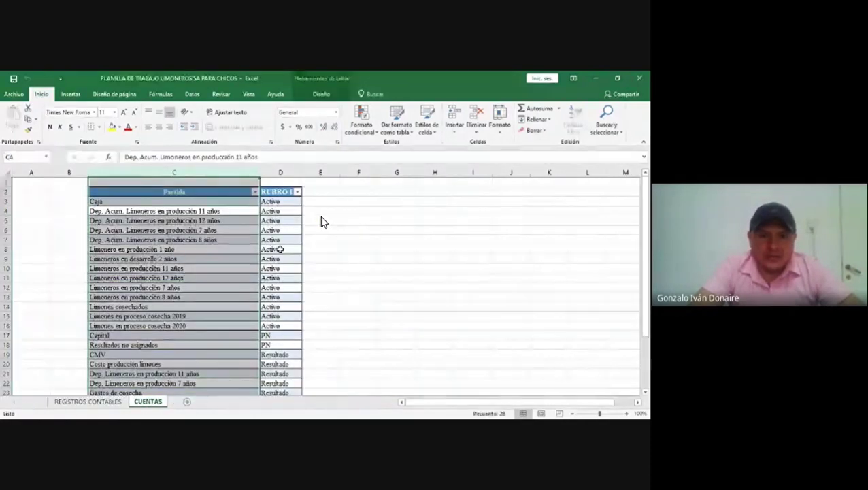
left_click(214, 205)
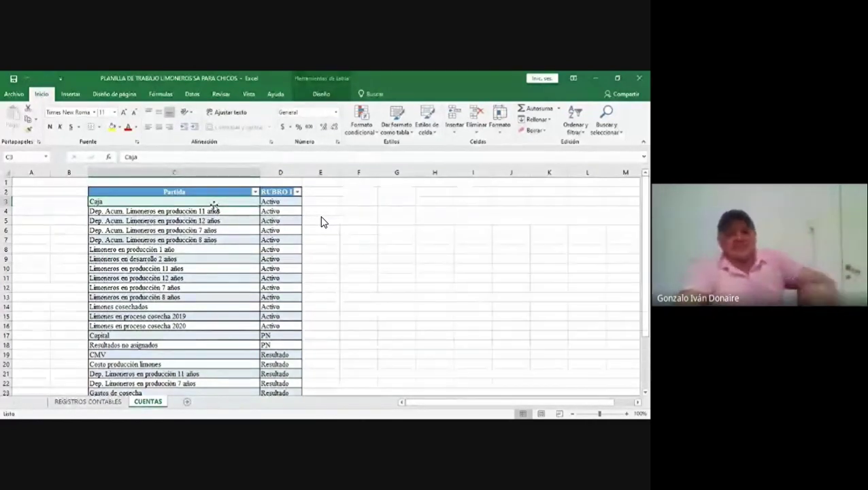
Unhide the Sumas y Saldos sheet and view it alongside the REGISTROS CONTABLES sheet.
left_click(88, 401)
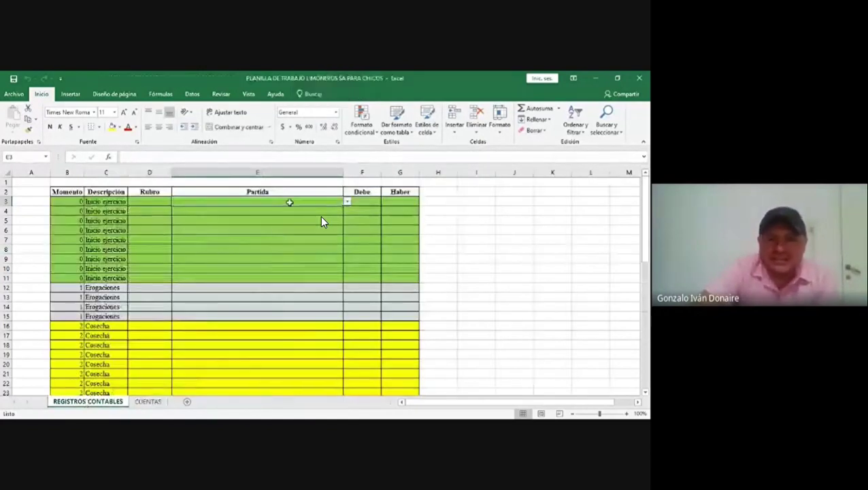
right_click(60, 403)
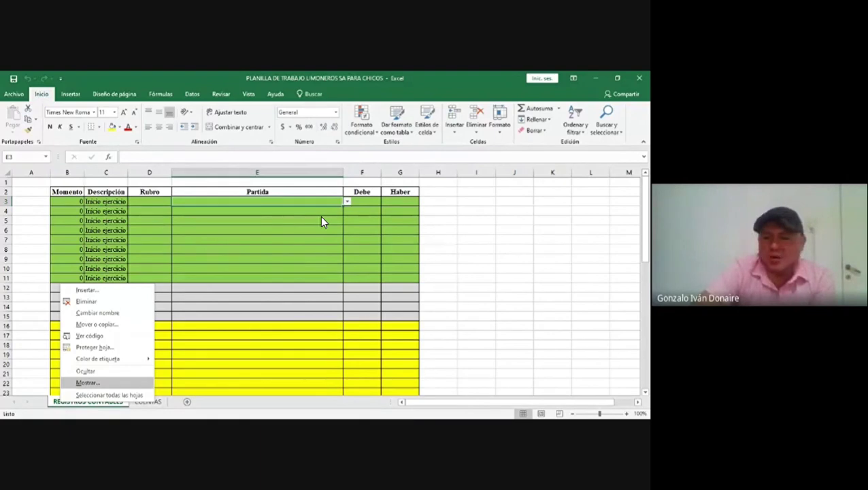
key("Return")
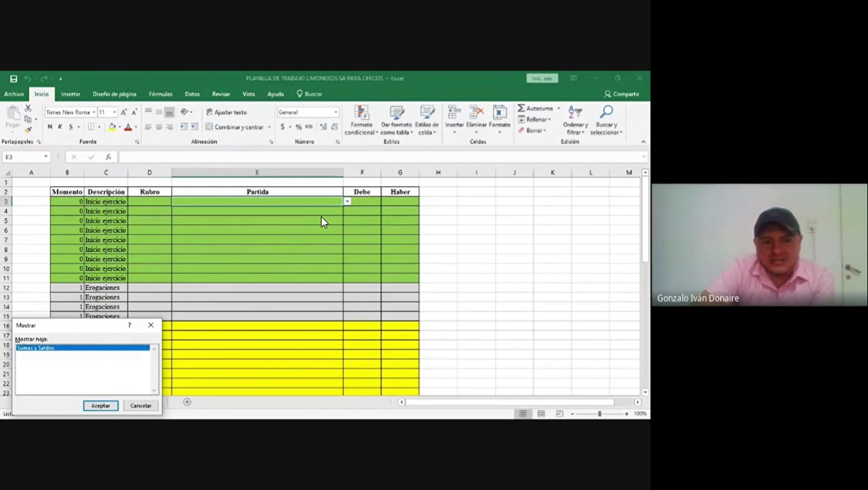
left_click(101, 406)
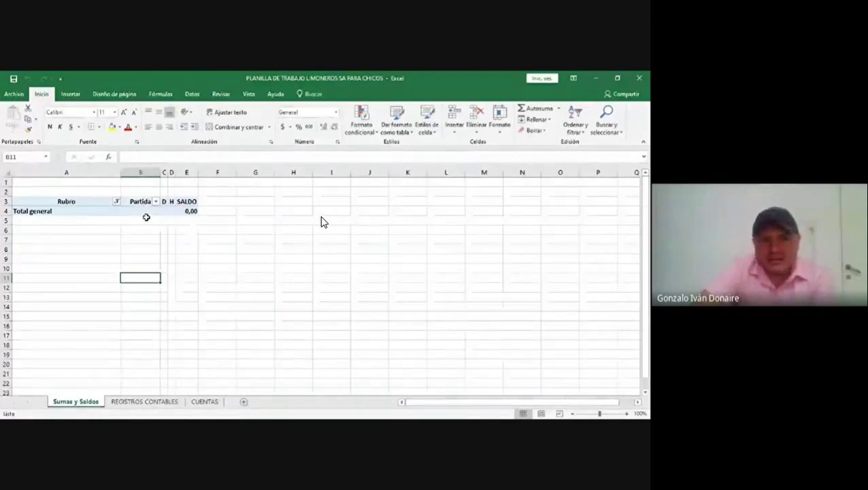
left_click(132, 402)
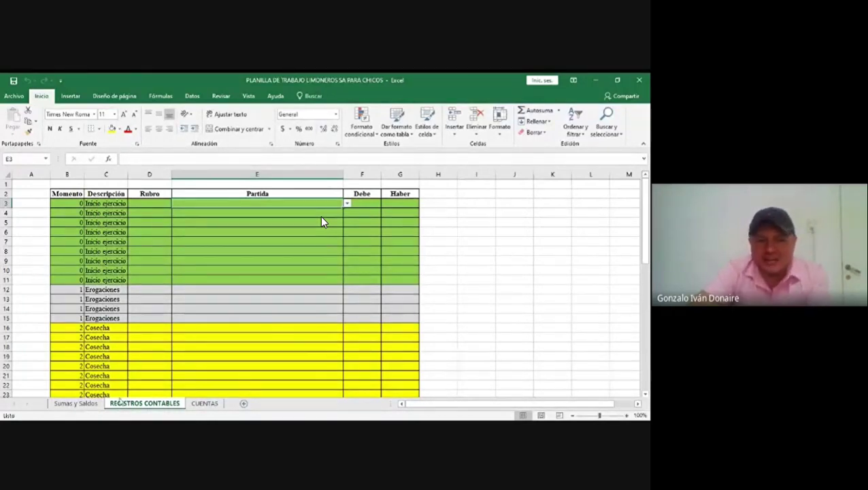
left_click(75, 402)
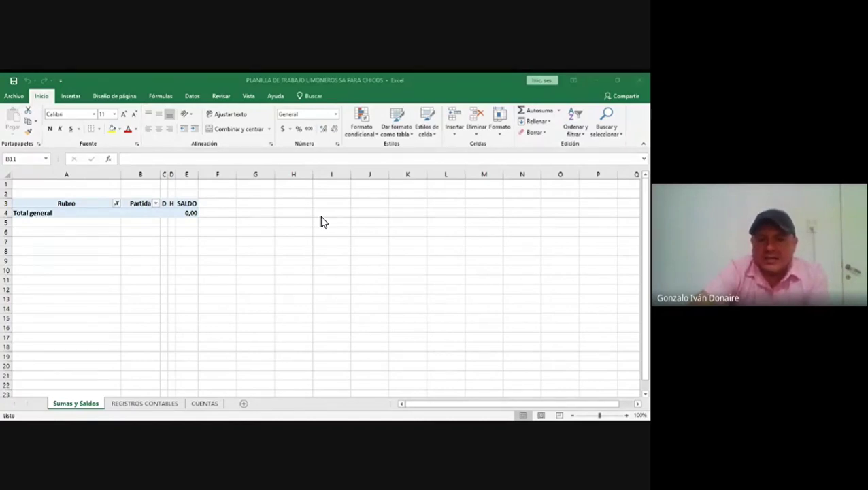
On the REGISTROS CONTABLES sheet, set the Partida in row 3 to Caja.
left_click(164, 404)
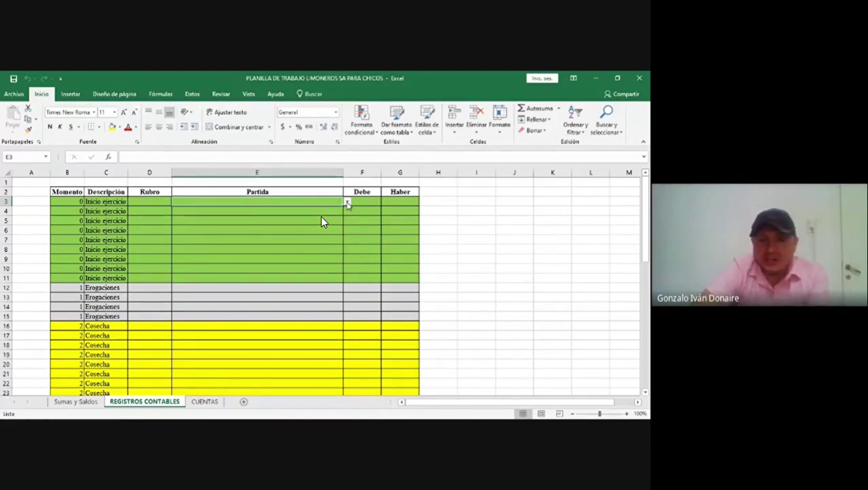
left_click(347, 203)
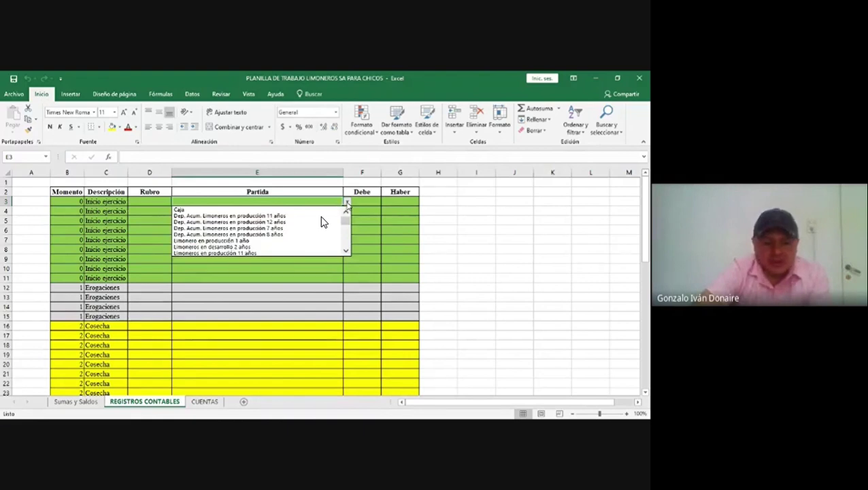
left_click(337, 209)
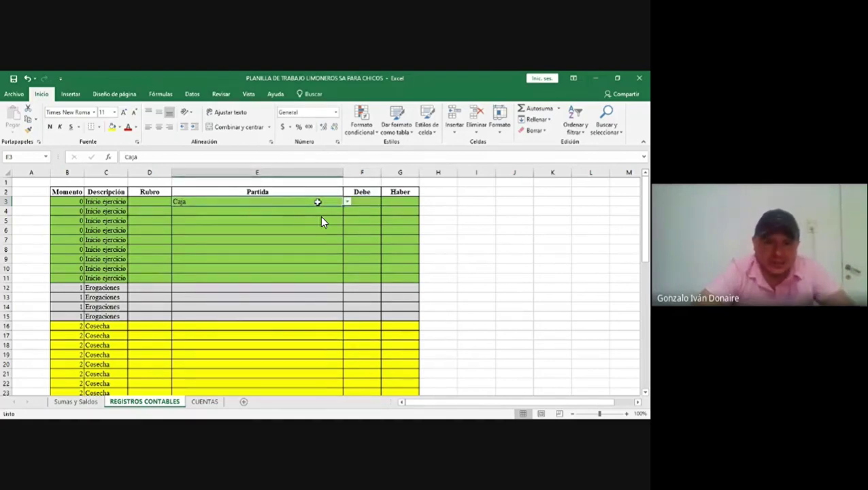
left_click(347, 202)
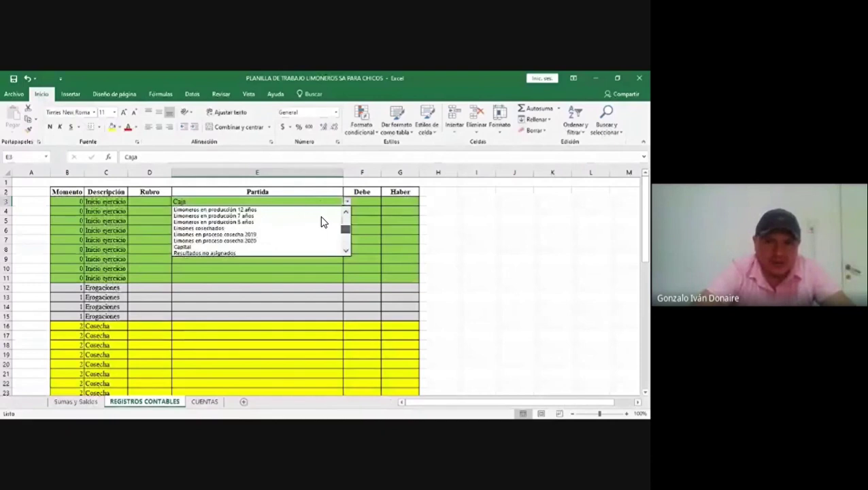
scroll(323, 222, "up", 3)
key("Escape")
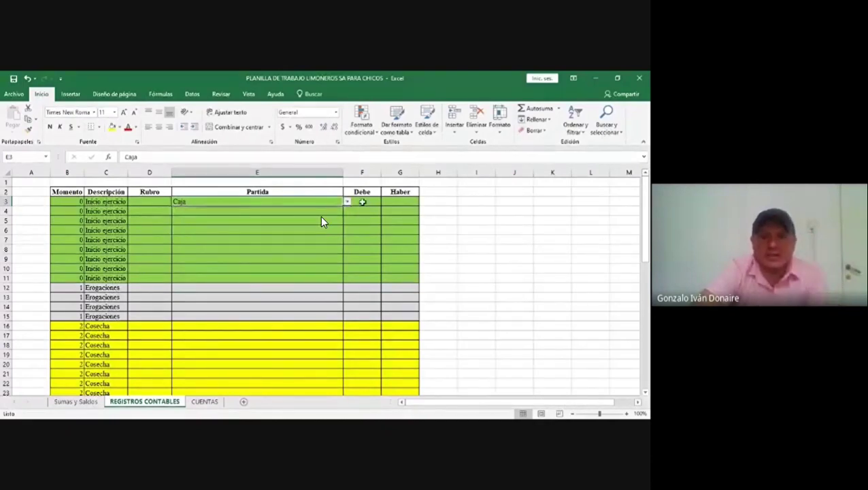
Enter 100000 as the Debe amount for Caja in row 3.
key("Tab")
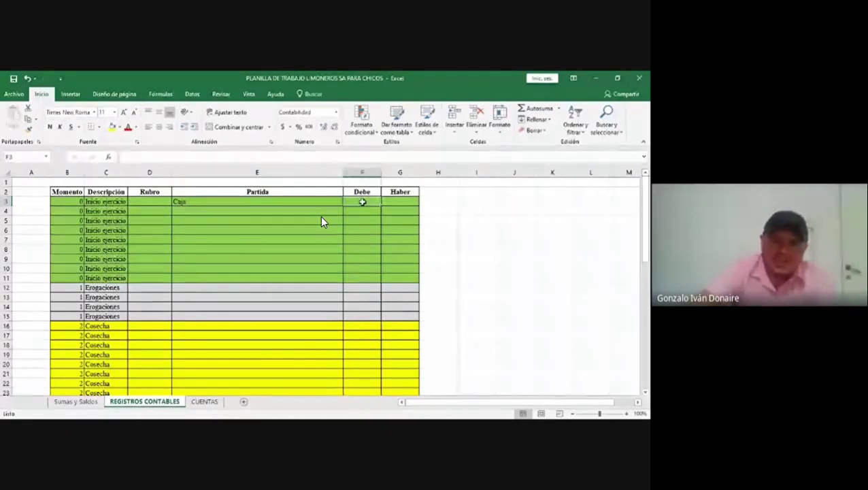
type("1")
key("Tab")
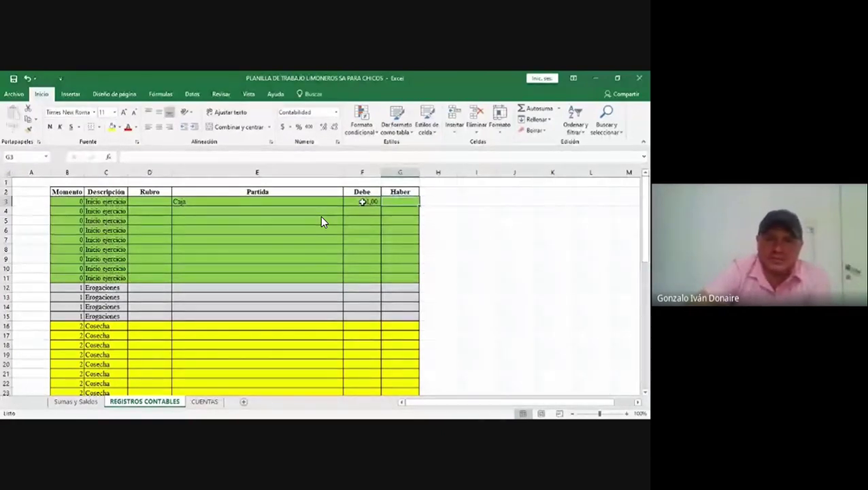
left_click(363, 201)
type("1000003")
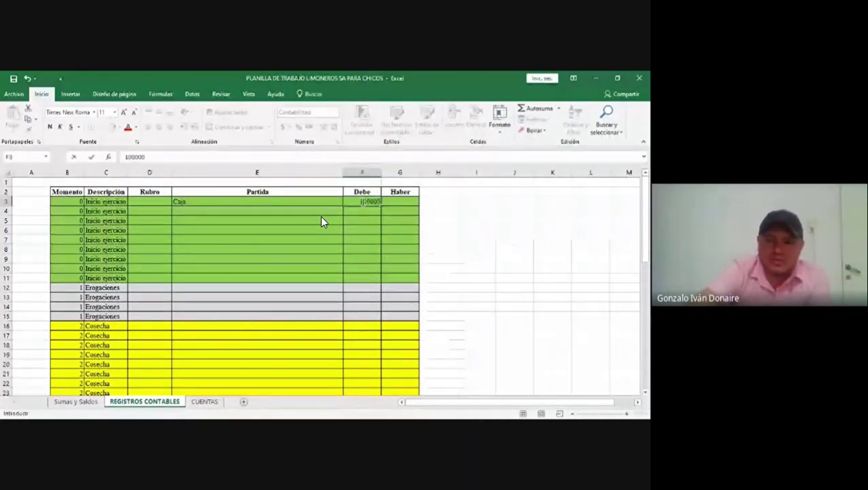
key("Return")
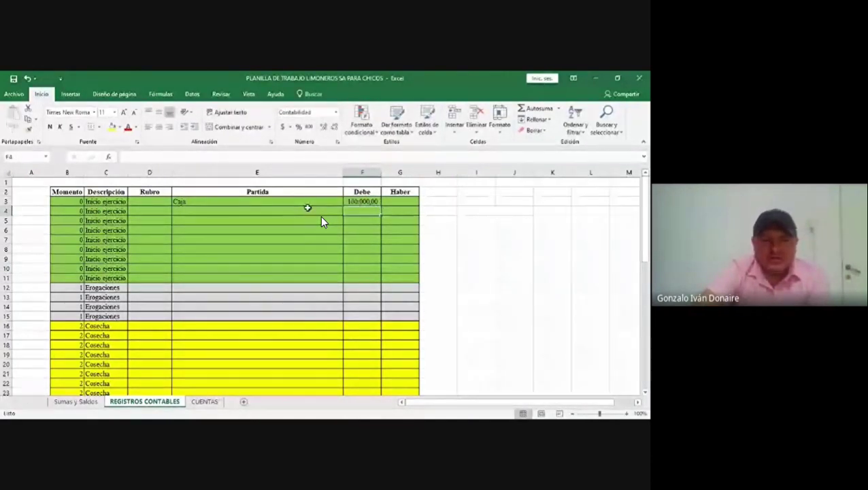
Set the Partida in row 4 to Limones en proceso cosecha 2019.
left_click(292, 211)
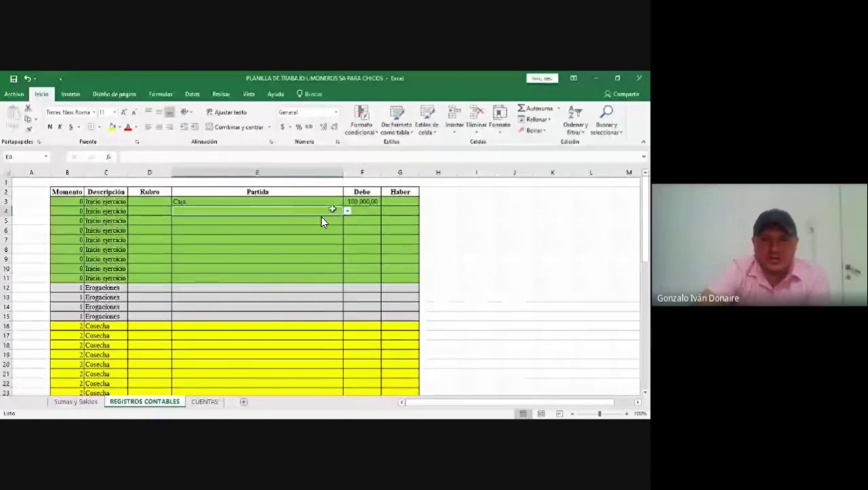
left_click(347, 214)
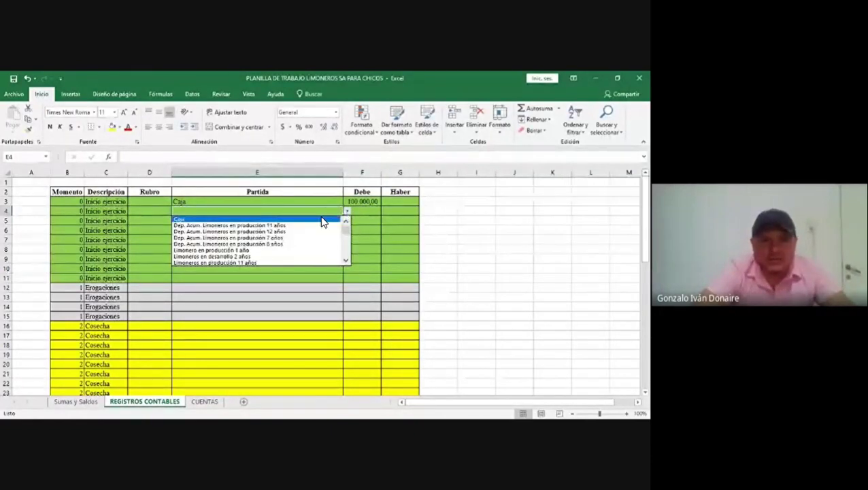
scroll(323, 222, "down", 2)
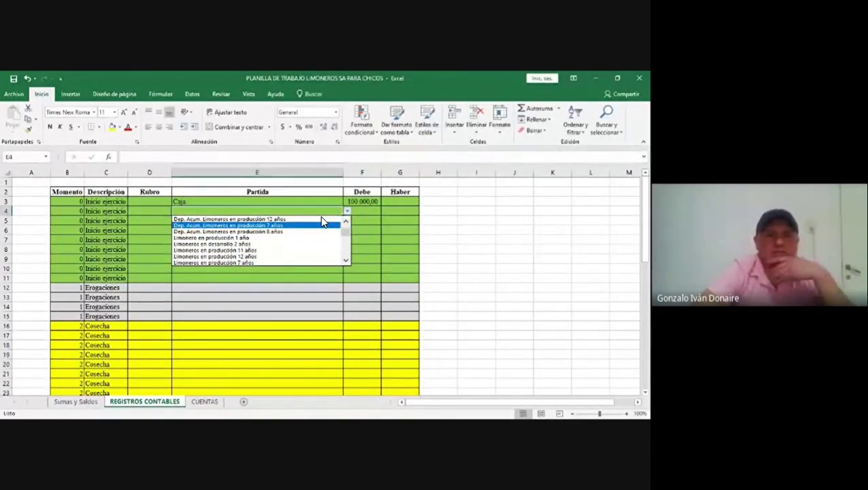
scroll(322, 222, "down", 4)
scroll(322, 222, "down", 1)
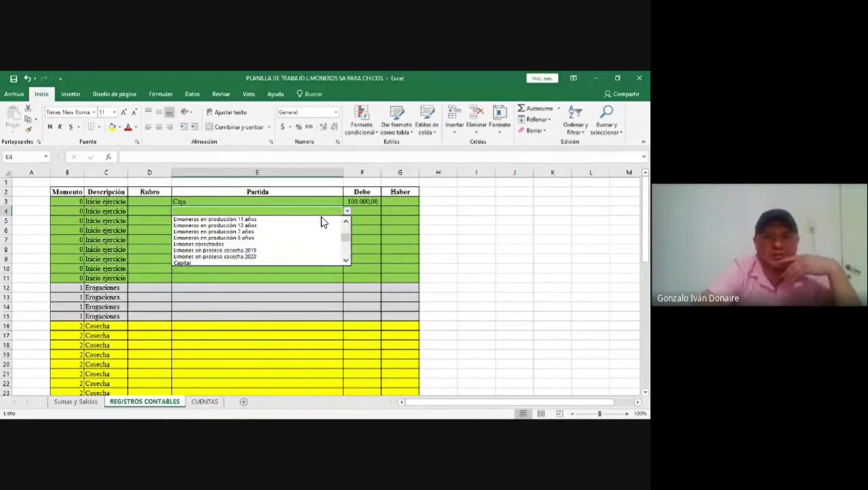
left_click(255, 250)
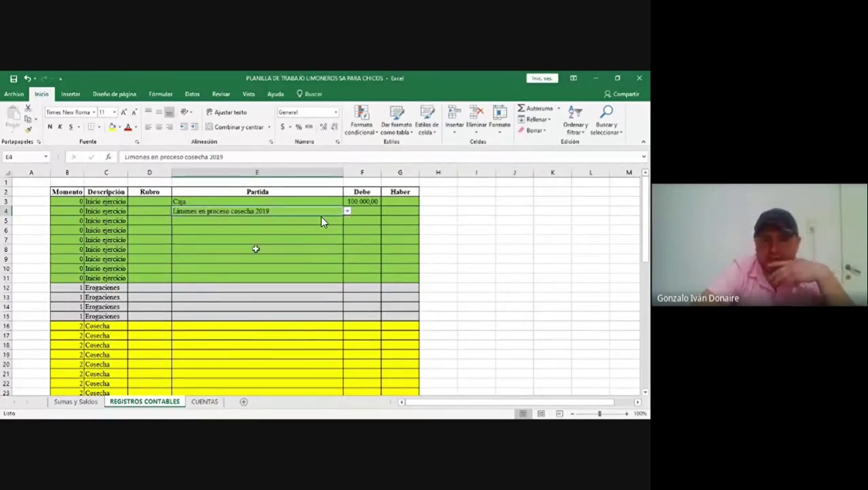
Enter 50000 as the Debe amount for Limones en proceso cosecha 2019.
left_click(374, 211)
type("50000")
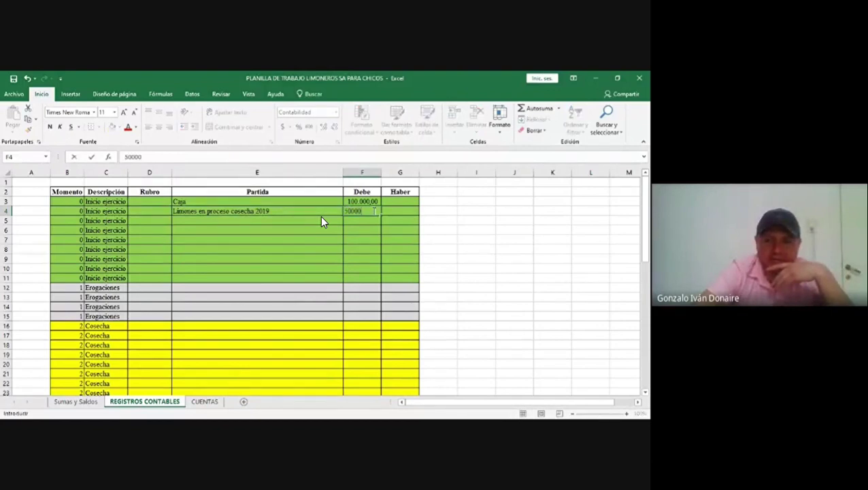
key("Return")
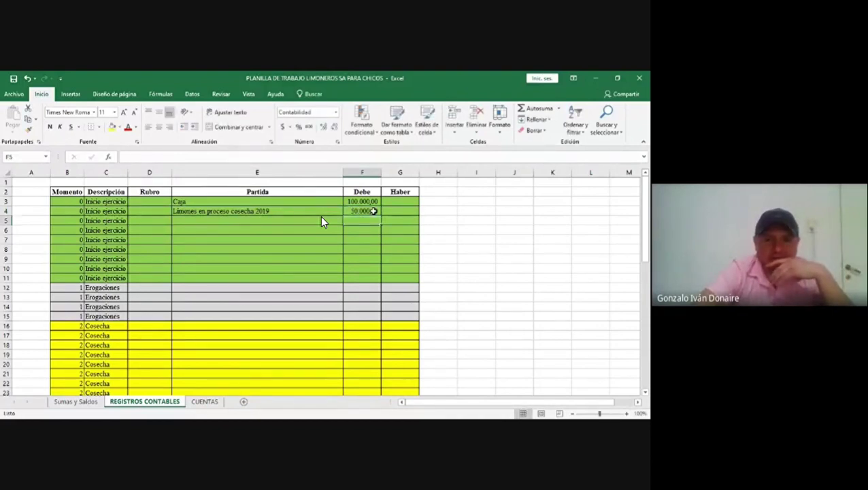
Set the Partida in row 5 to Limoneros en desarrollo 2 años.
left_click(321, 221)
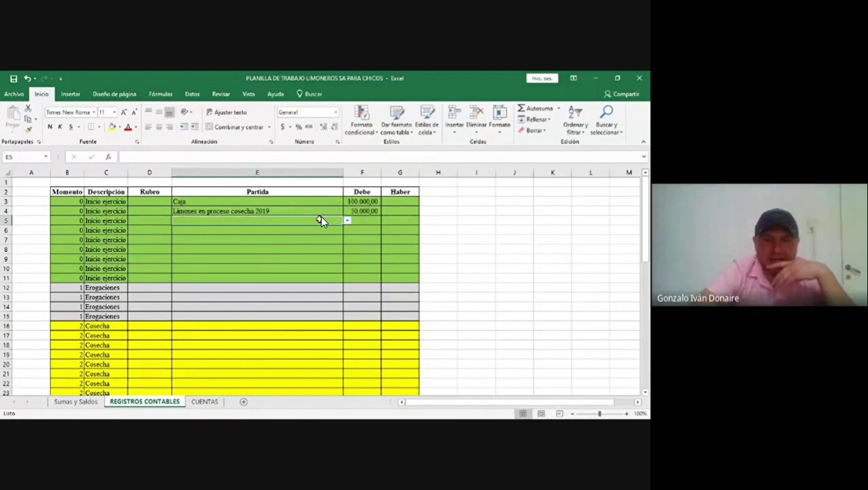
left_click(347, 222)
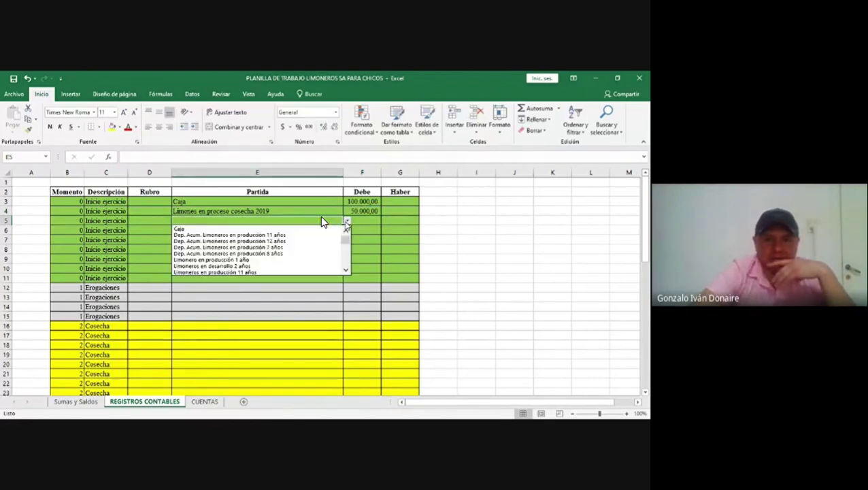
key("Down")
key("Down")
key("Down")
key("Down")
key("Down")
key("Down")
key("Down")
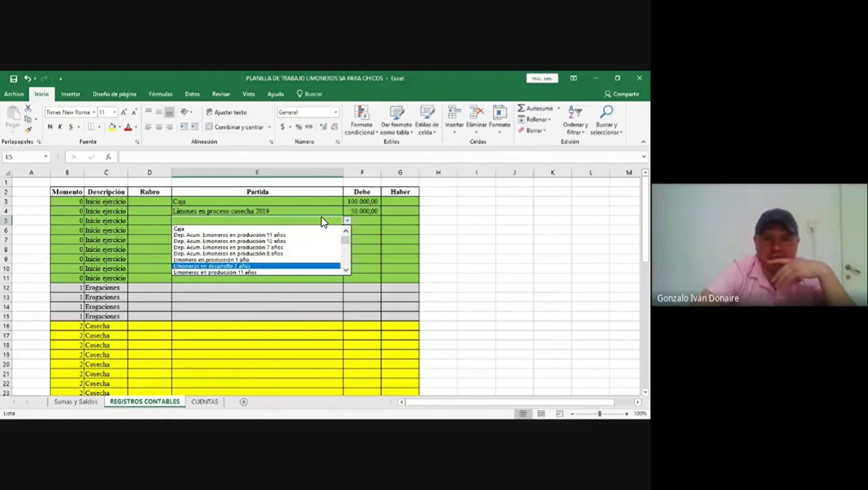
left_click(258, 266)
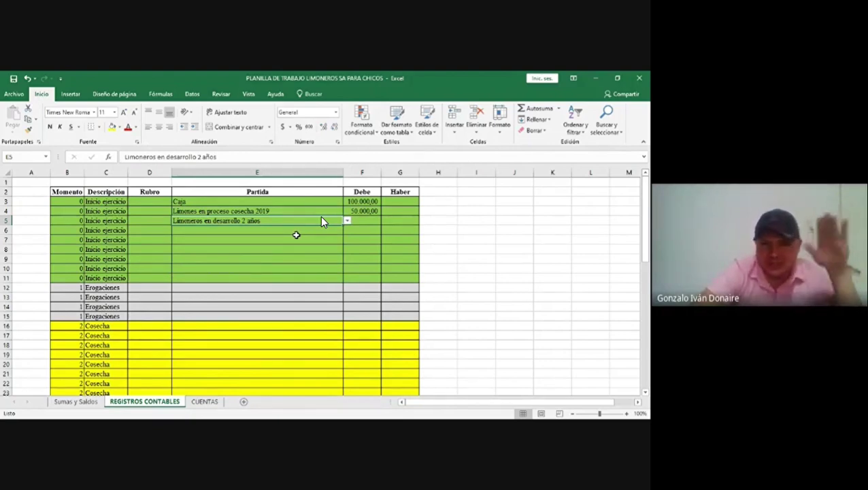
Enter 100000 as the Debe amount for Limoneros en desarrollo 2 años.
left_click(365, 219)
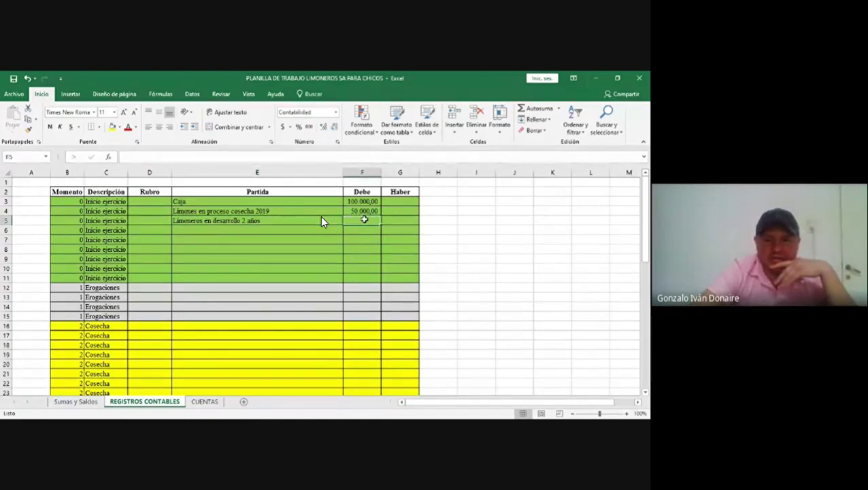
type("100.")
type("00")
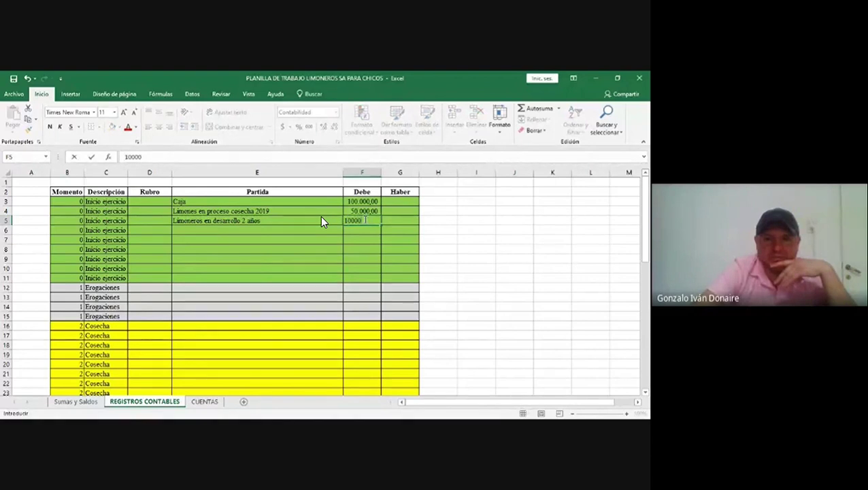
type("0")
key("Return")
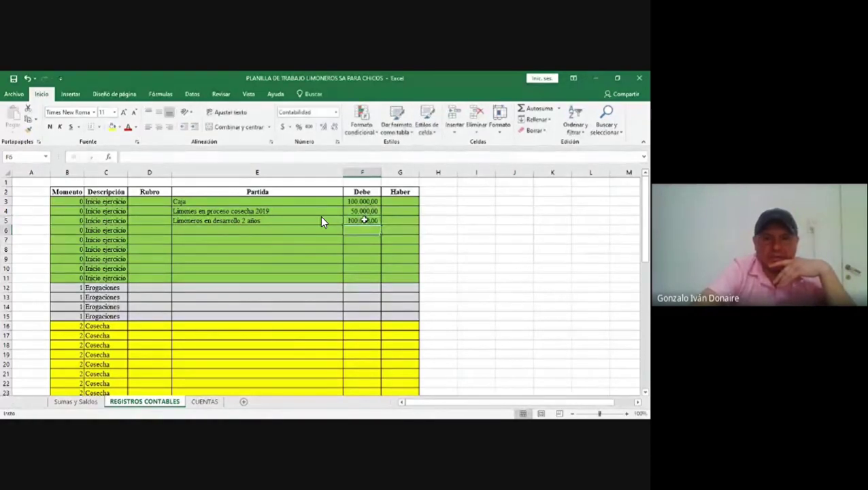
Set the Partida in row 6 to Limoneros en producción 11 años.
left_click(313, 230)
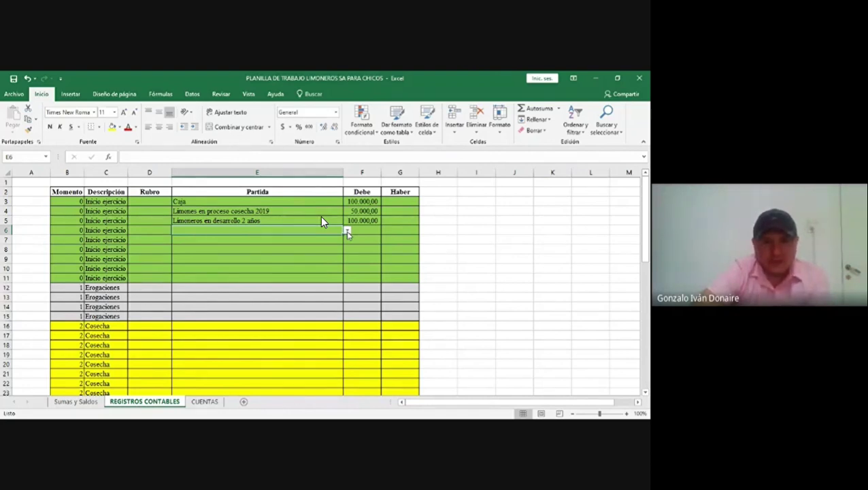
left_click(347, 231)
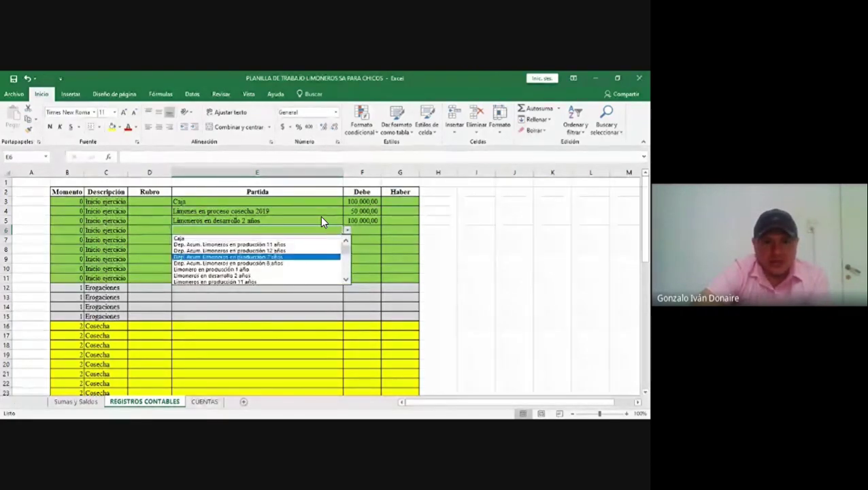
key("Down")
key("Down")
key("Down")
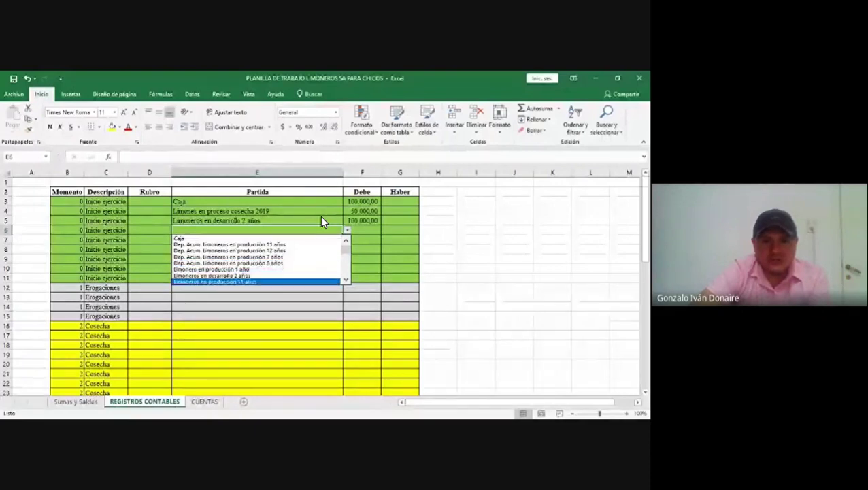
key("Return")
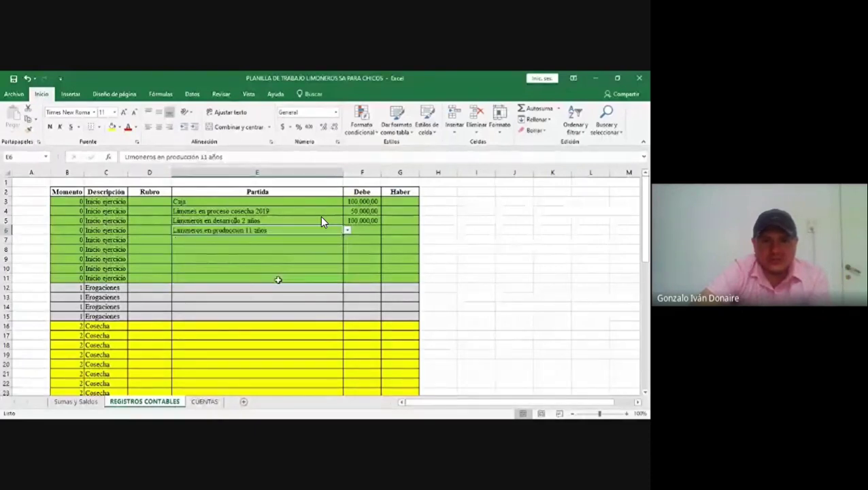
Enter 10000 as the Debe amount for Limoneros en producción 11 años.
left_click(362, 231)
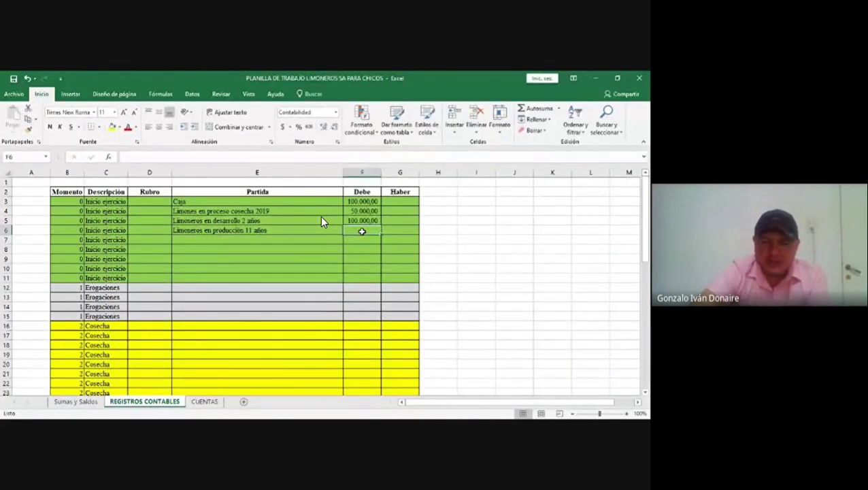
type("1")
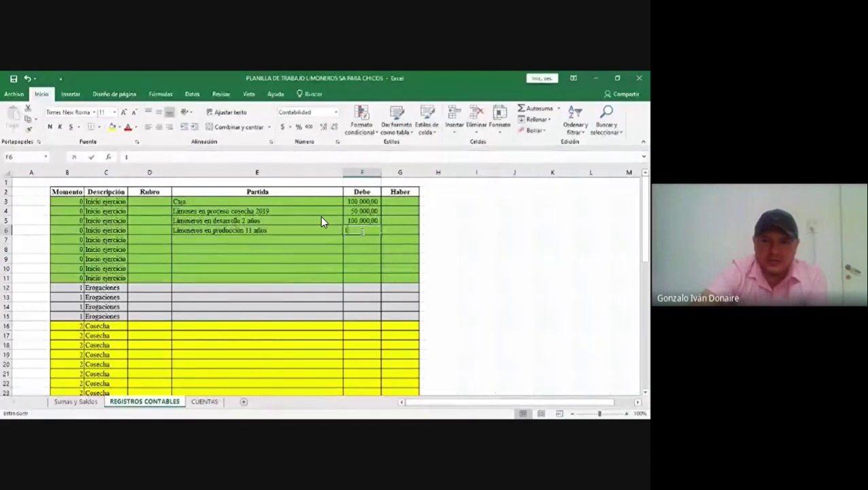
type("0.00000")
key("Return")
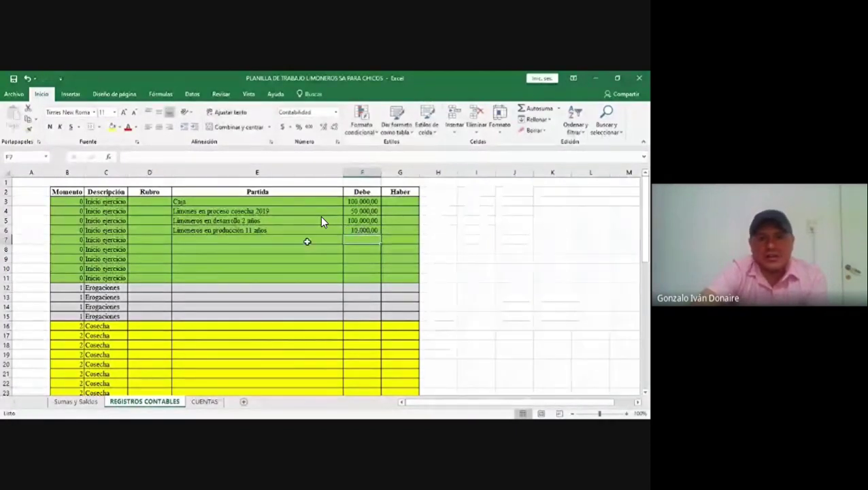
Set the Partida in row 7 to Limoneros en producción 7 años.
left_click(307, 241)
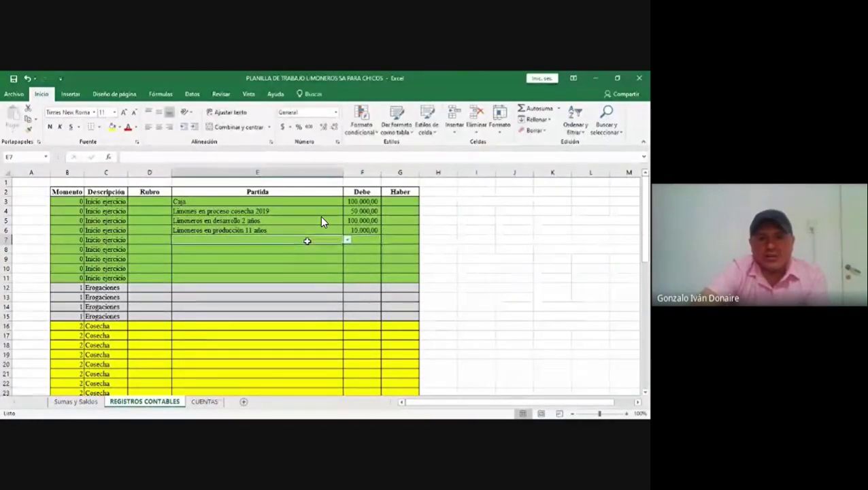
left_click(347, 241)
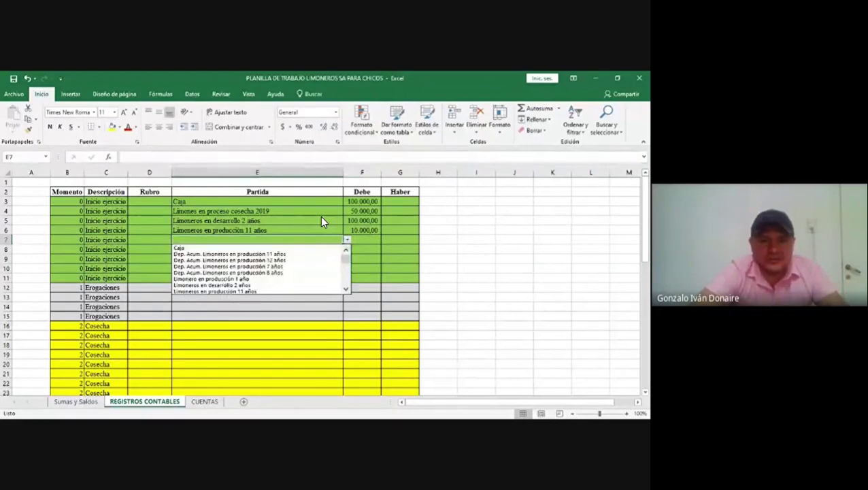
key("Down")
key("Down")
key("Down")
key("Down")
key("Down")
key("Down")
key("Down")
key("Down")
key("Down")
key("Down")
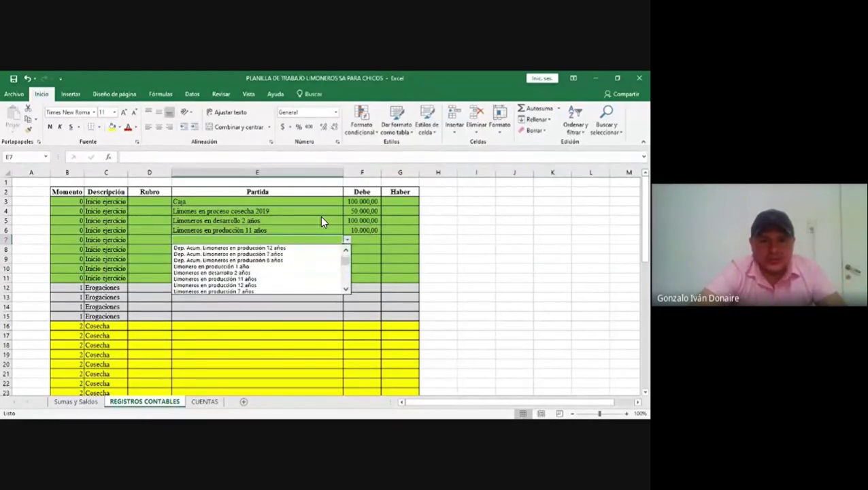
key("Return")
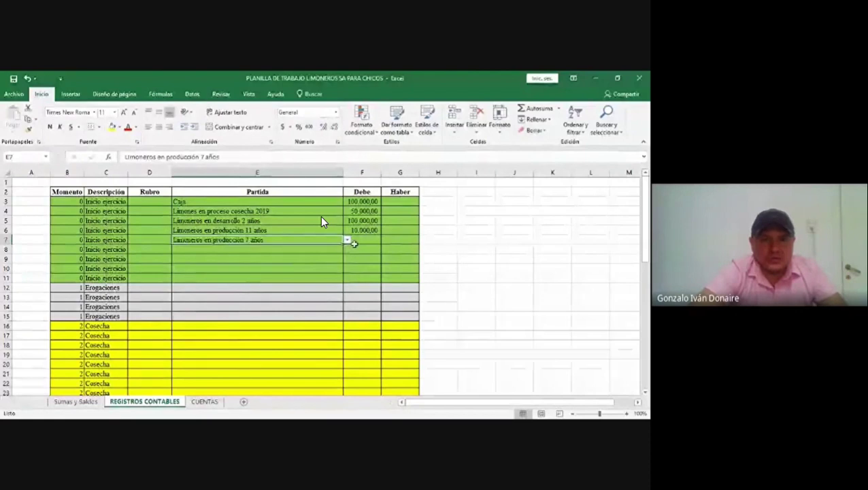
Enter 20000 as the Debe amount for Limoneros en producción 7 años.
left_click(365, 240)
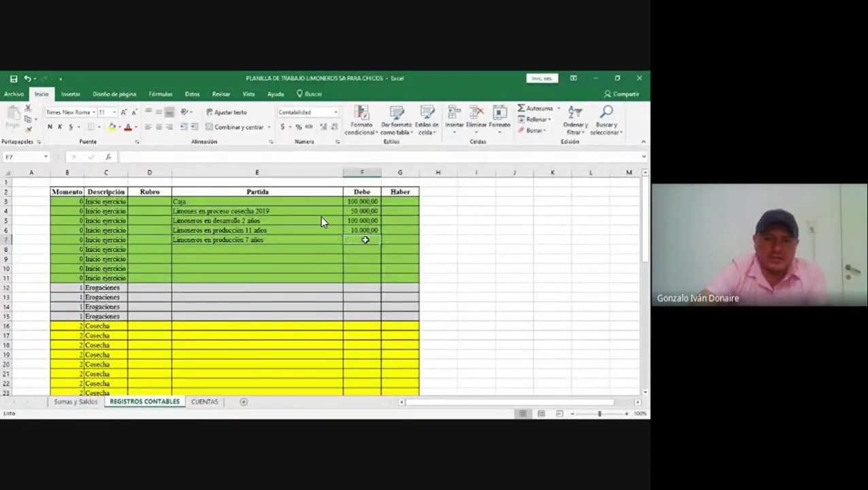
type("20.000")
key("Return")
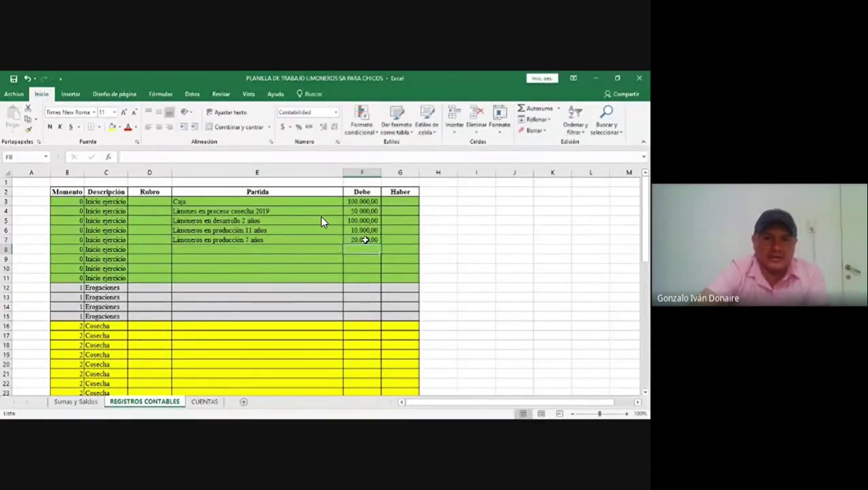
Set the Partida in row 8 to Dep. Acum. Limoneros en producción 11 años.
left_click(287, 250)
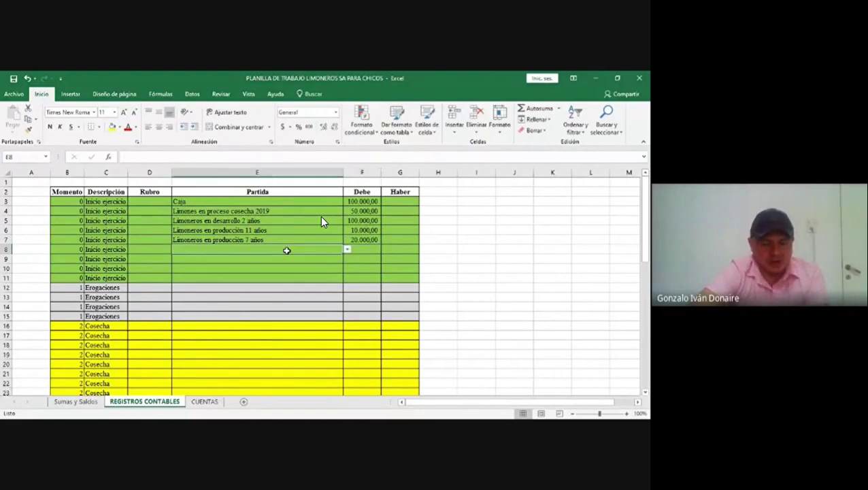
left_click(347, 249)
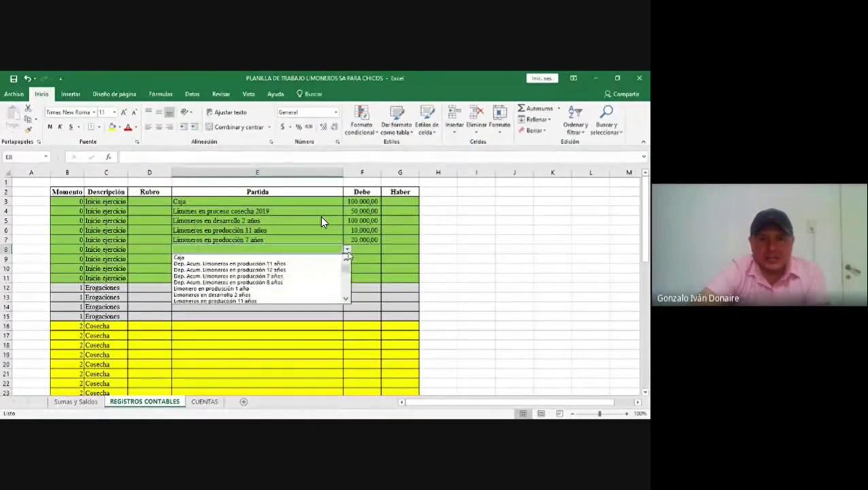
key("Down")
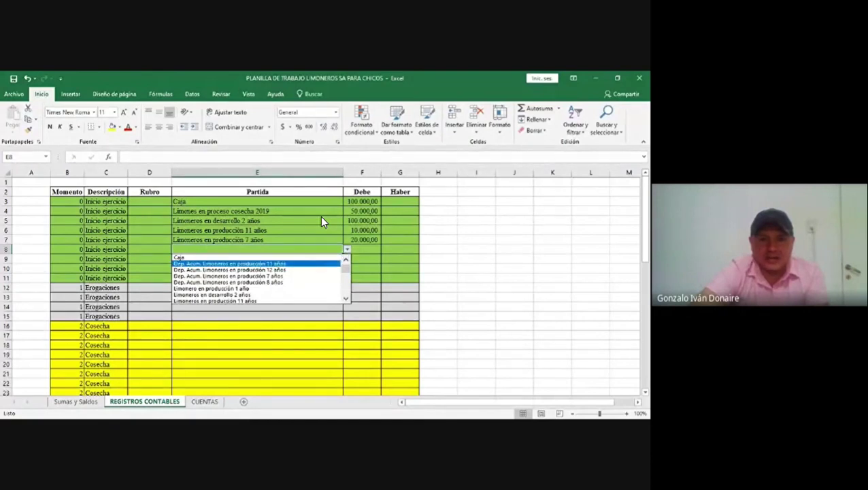
key("Return")
Set the Partida in row 9 to Dep. Acum. Limoneros en producción 7 años.
left_click(318, 261)
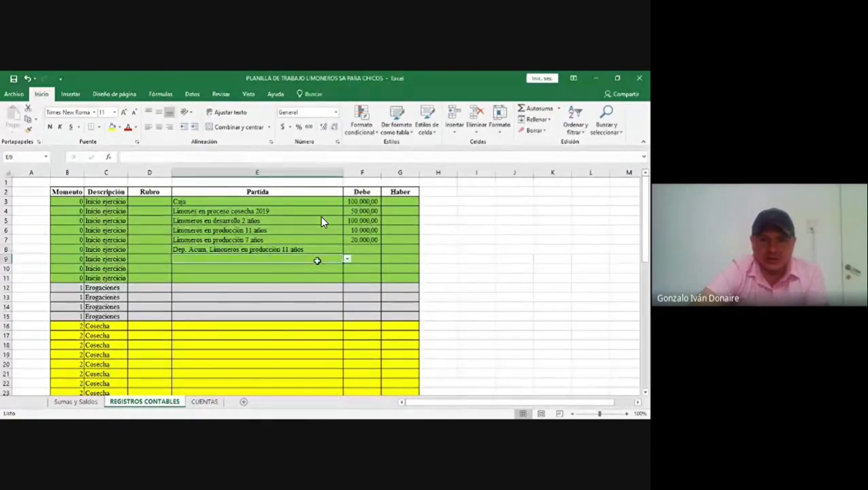
key("alt+Down")
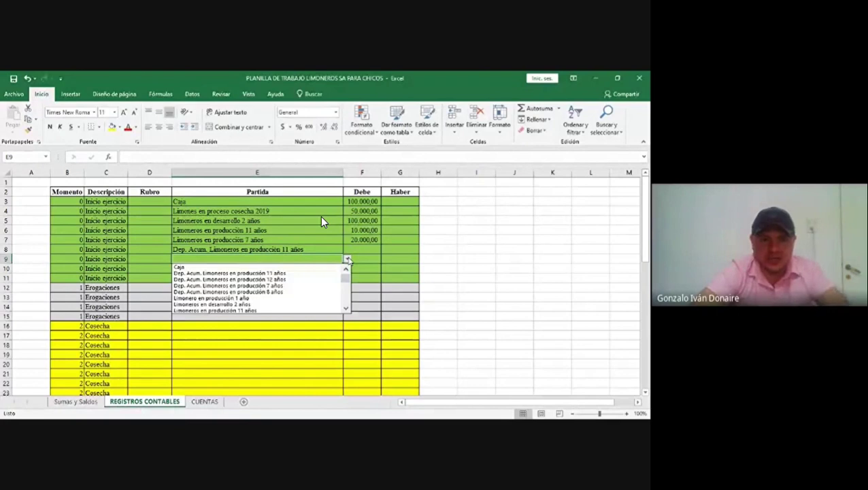
key("Down")
key("Down")
key("Down")
key("Down")
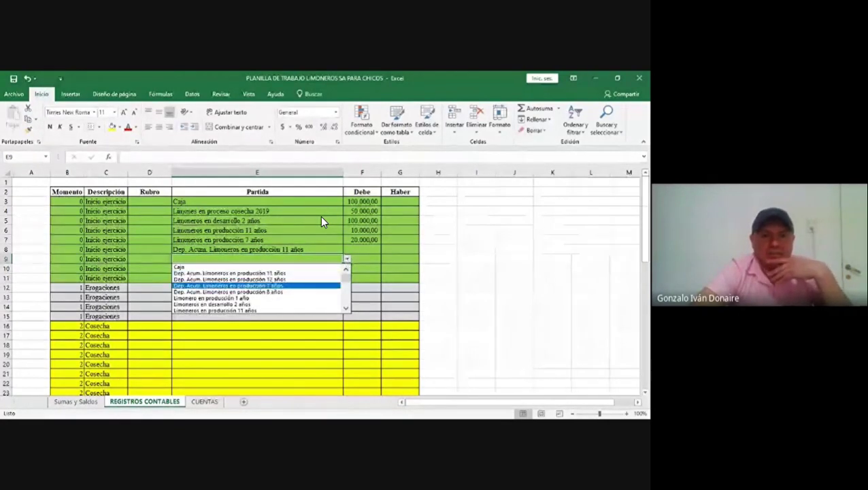
key("Return")
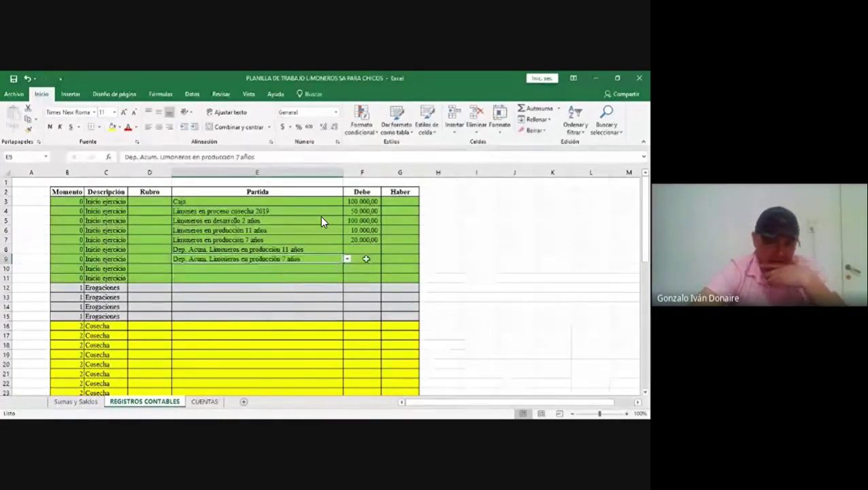
Enter the Haber amounts for the accumulated depreciation accounts: 3500 for the 11-year and 5000 for the 7-year Limoneros en producción.
left_click(394, 251)
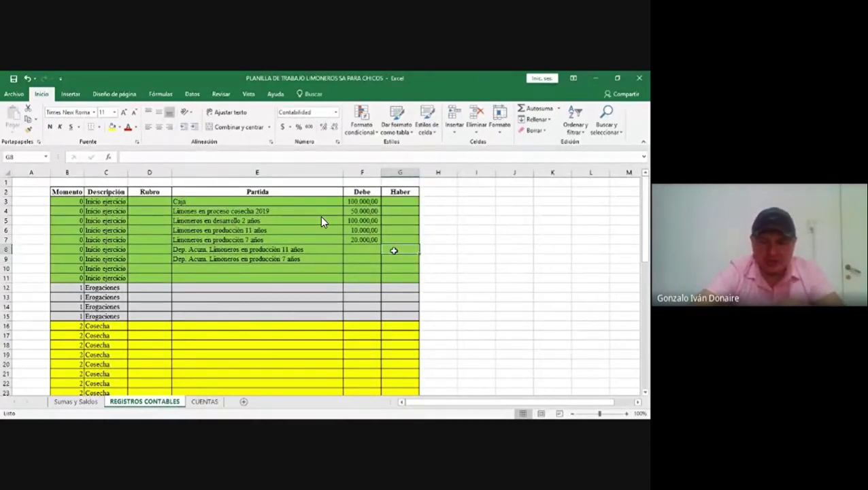
type("3.50")
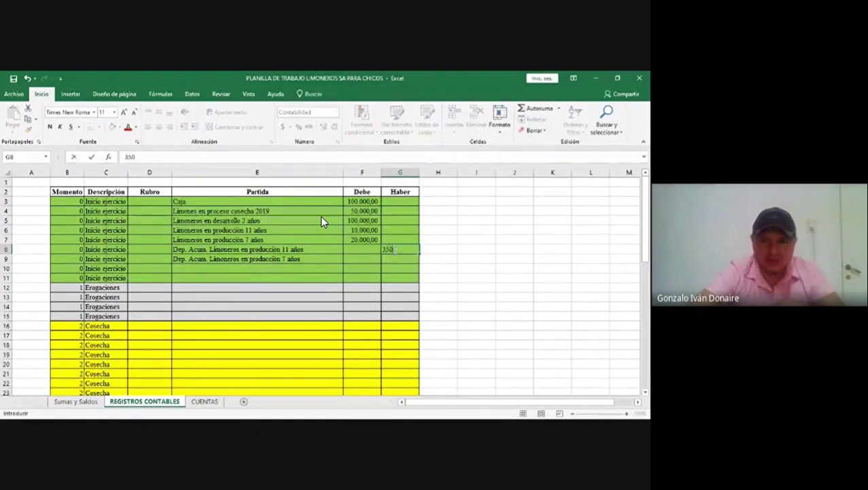
type("0")
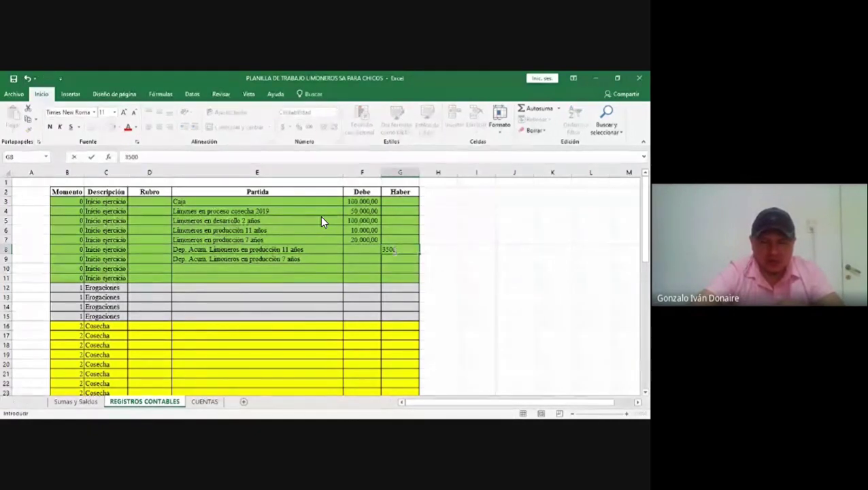
key("Return")
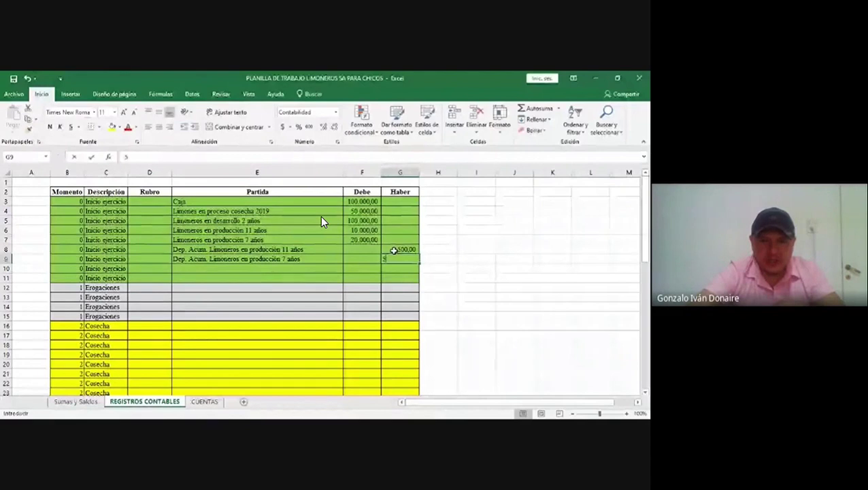
type("5.00")
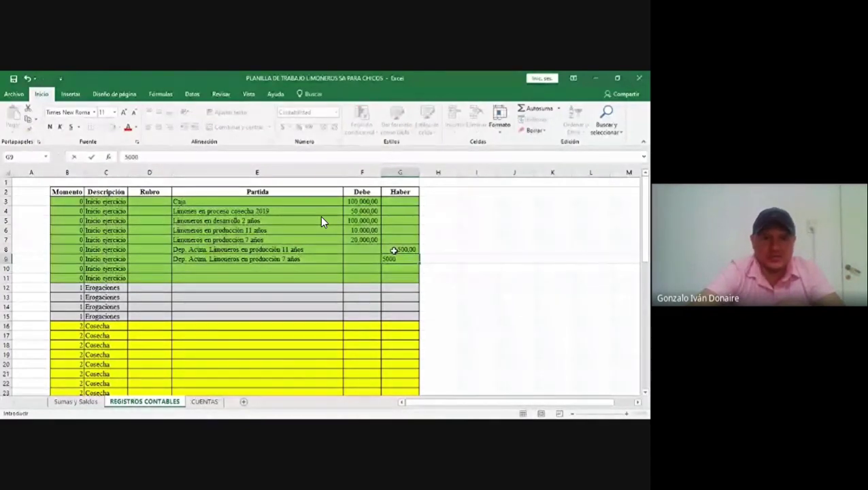
type("0")
key("Return")
Set the Partida in row 10 to Capital.
left_click(287, 269)
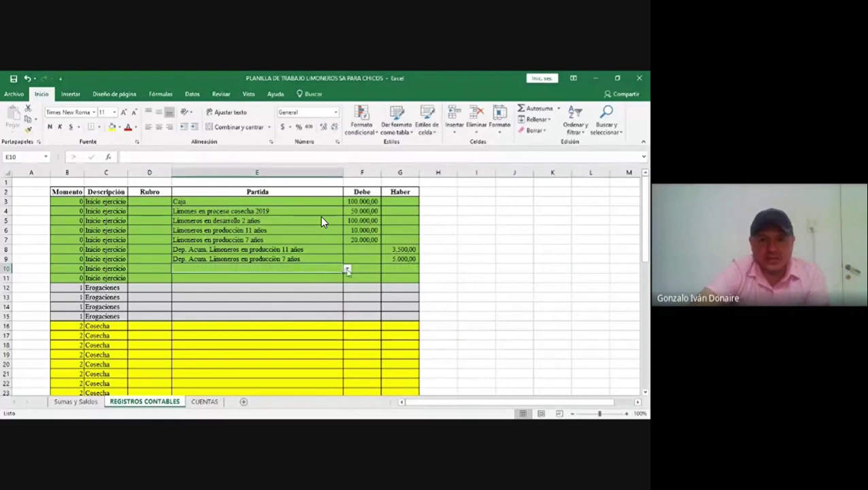
left_click(347, 268)
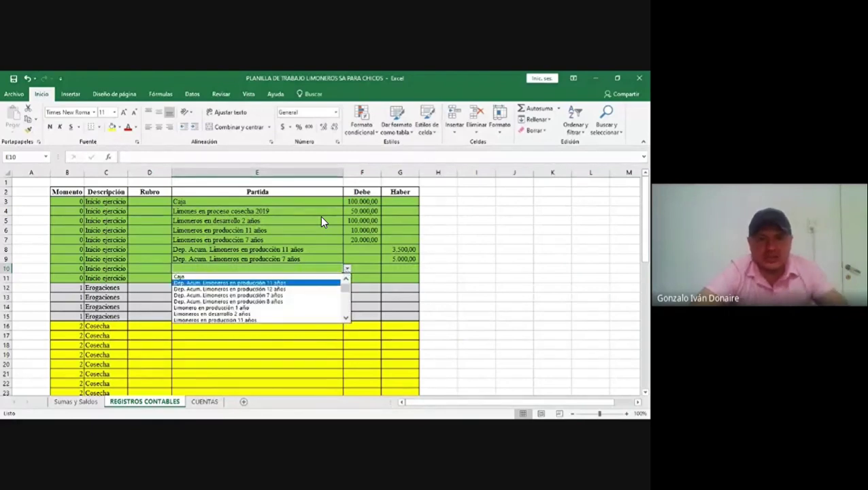
scroll(322, 221, "down", 5)
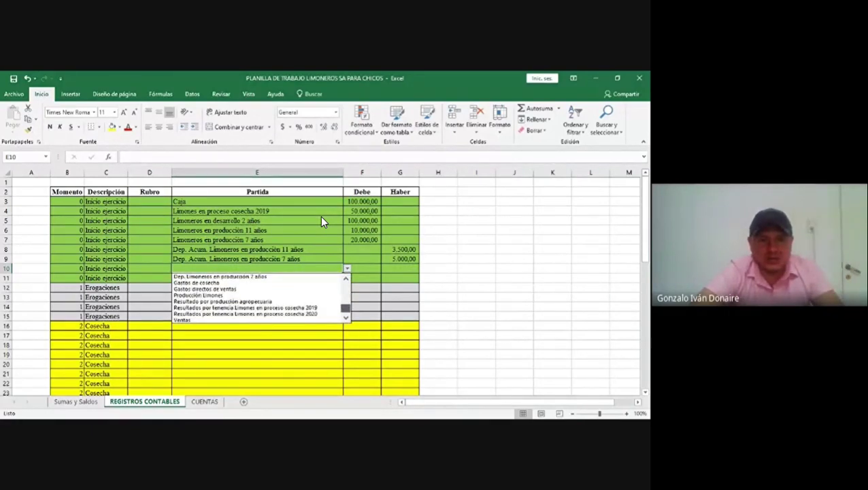
scroll(323, 221, "up", 3)
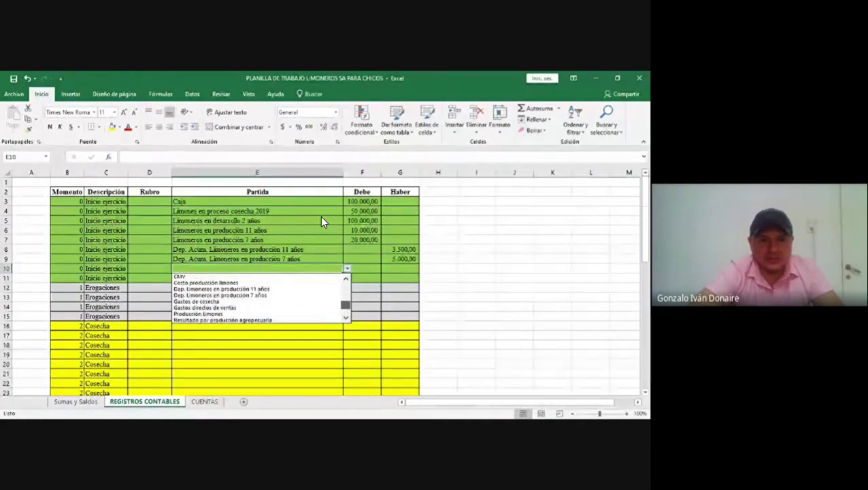
scroll(323, 221, "up", 1)
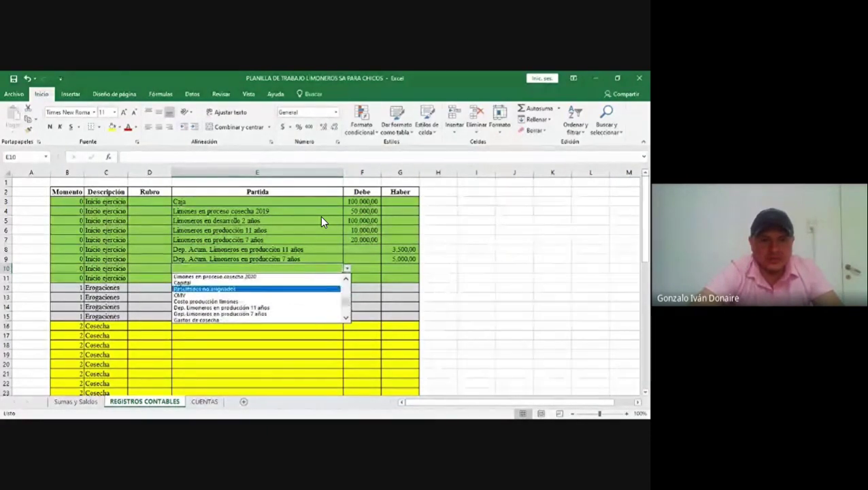
left_click(232, 281)
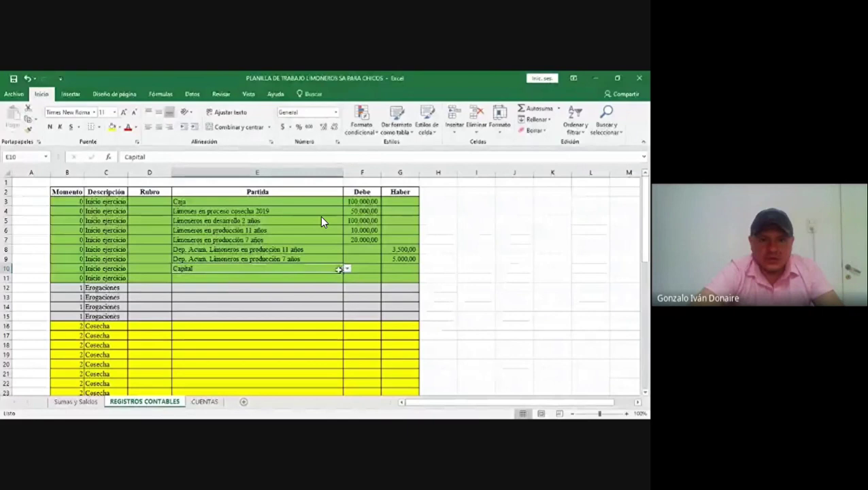
Set the Partida in row 11 to Resultados no asignados.
left_click(308, 275)
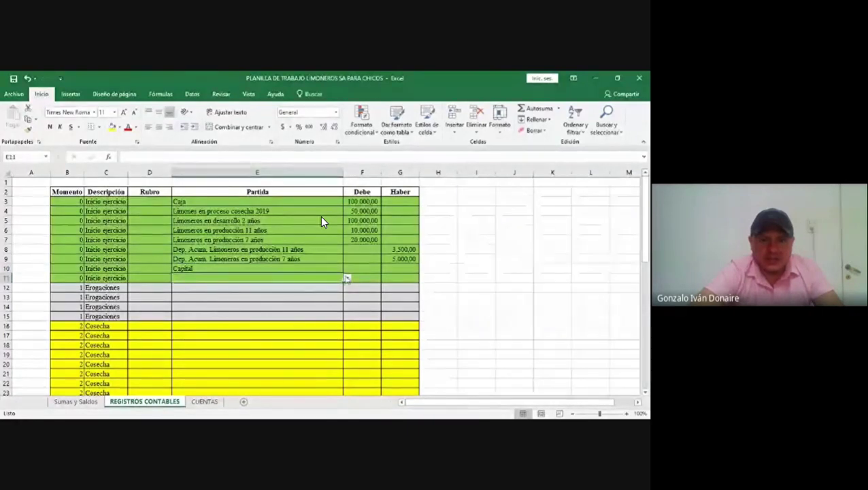
left_click(347, 278)
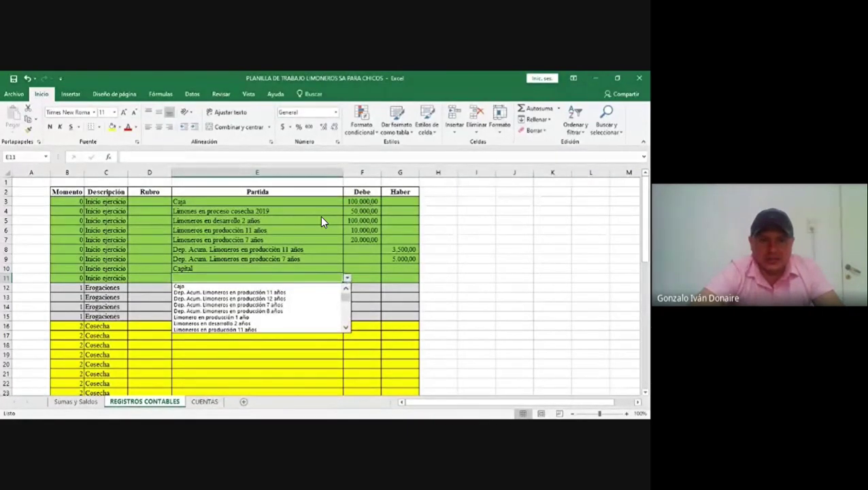
scroll(323, 222, "down", 6)
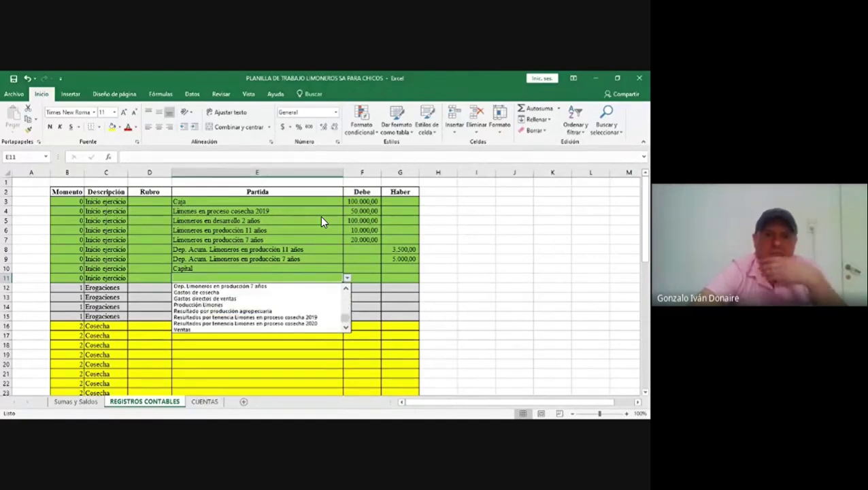
scroll(322, 222, "up", 3)
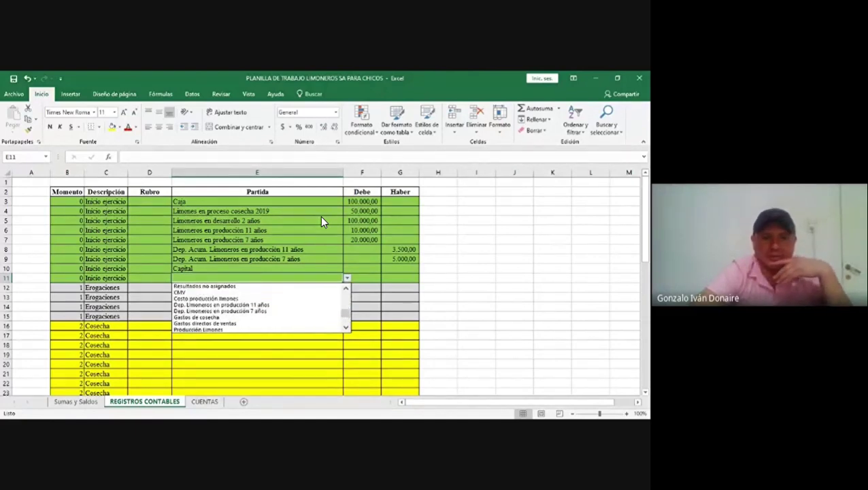
scroll(323, 221, "up", 1)
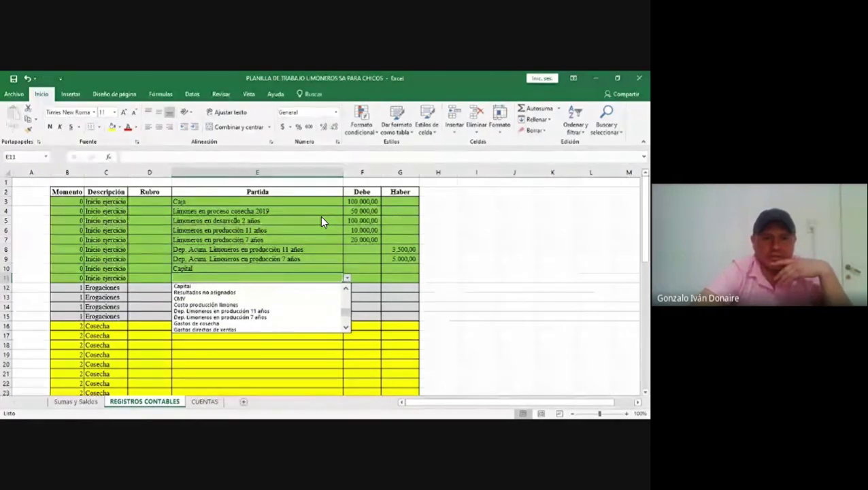
left_click(241, 293)
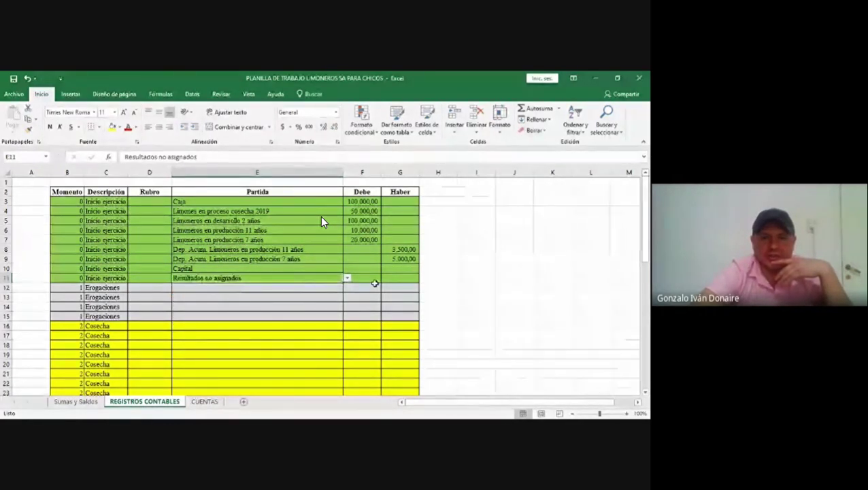
Enter the Haber amounts for the equity accounts: 100.000 for Capital and 171500 for Resultados no asignados.
left_click(398, 268)
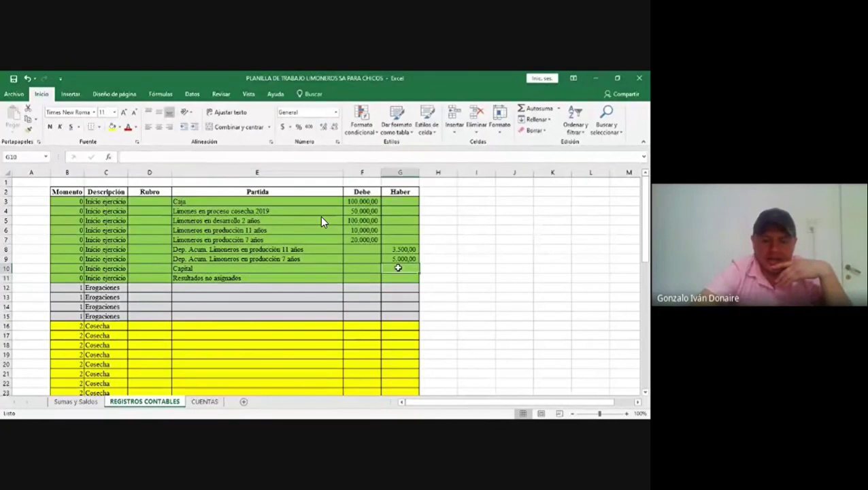
type("1")
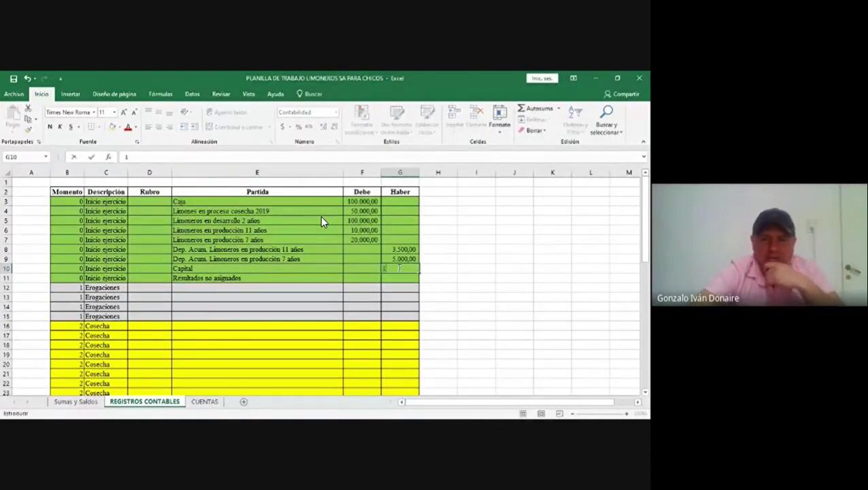
type("00.000")
key("Return")
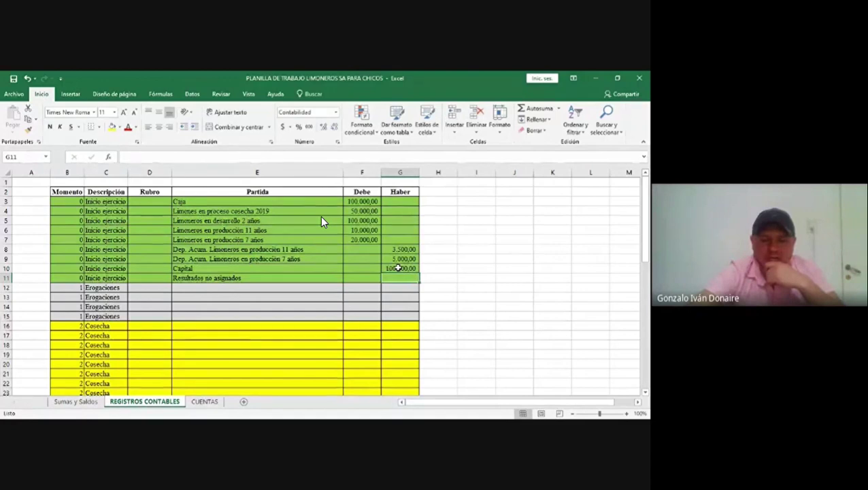
type("1")
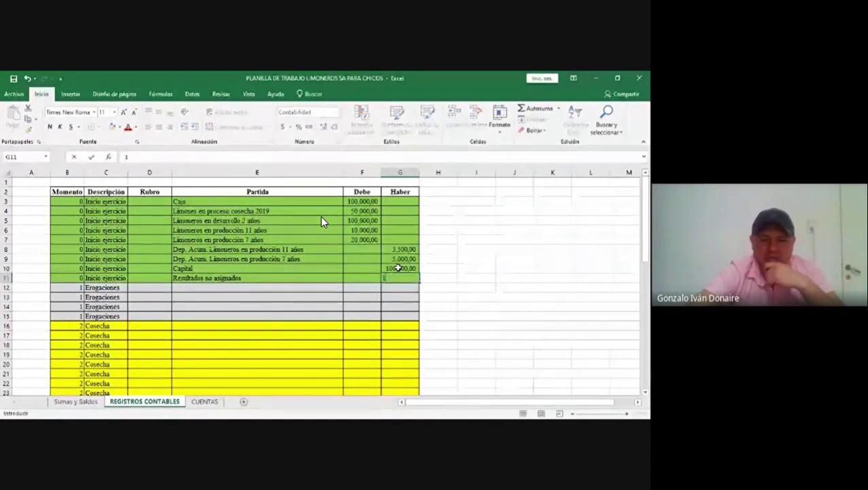
type("715")
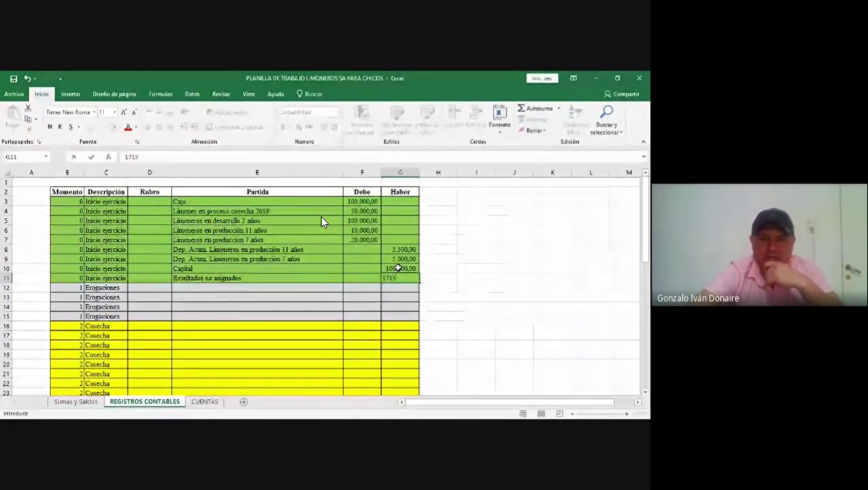
type("00")
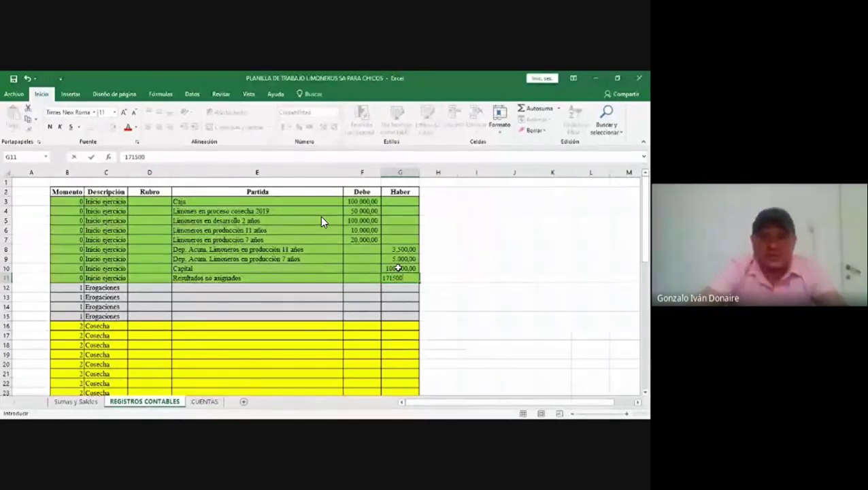
key("ctrl+Return")
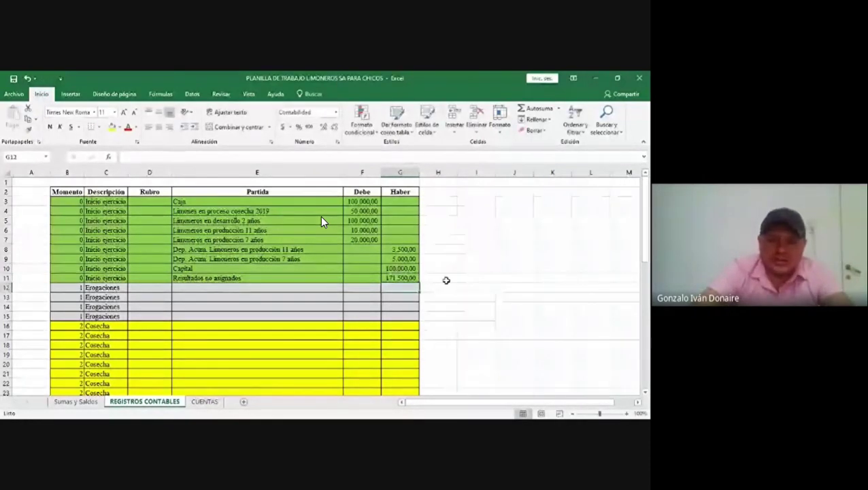
Total the Debe amounts F3:F11 with a SUMA formula in H11 and extend it to I11 to total the Haber column.
left_click(447, 281)
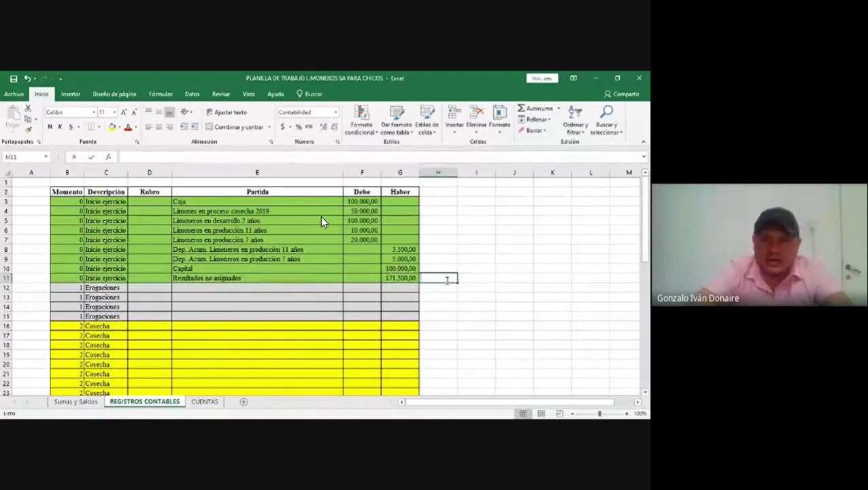
type("=suma(")
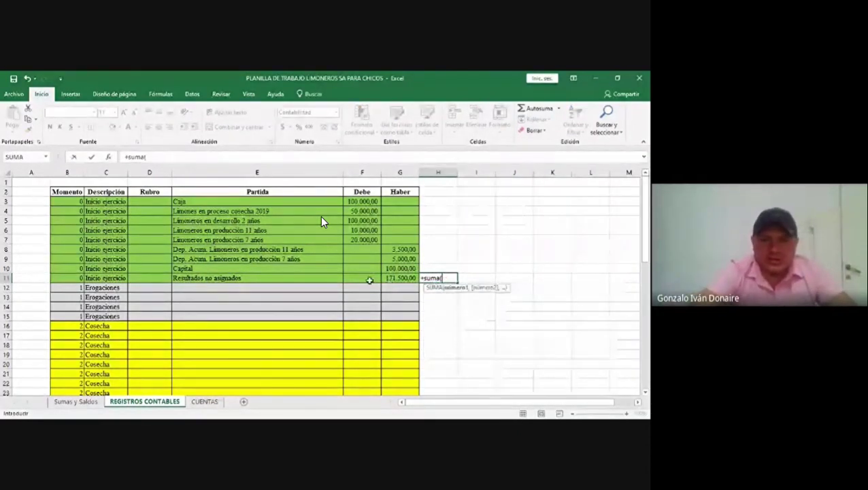
left_click_drag(366, 279, 379, 193)
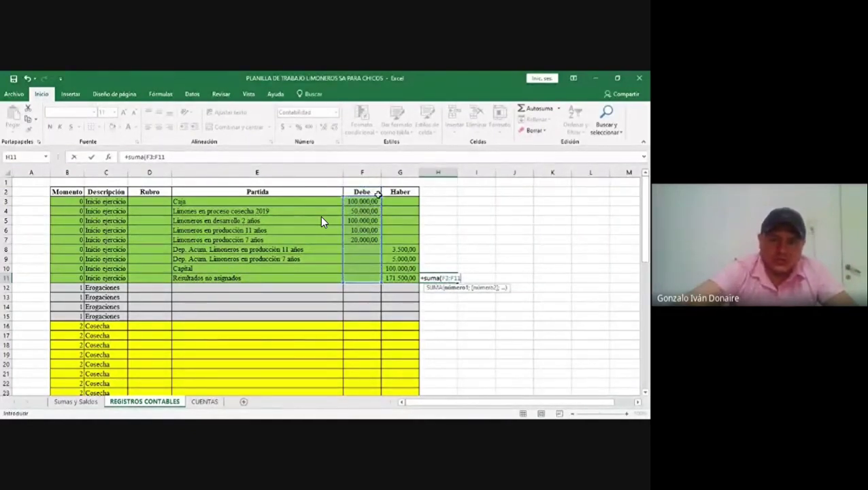
type(")")
key("Return")
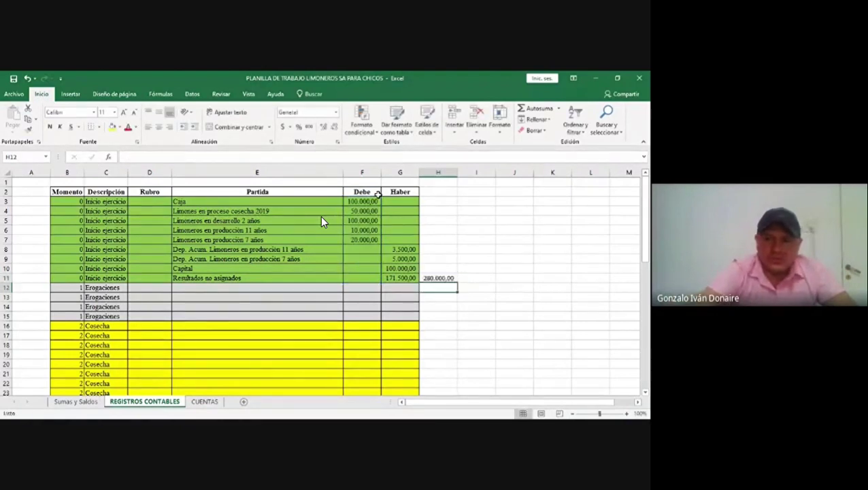
left_click(450, 278)
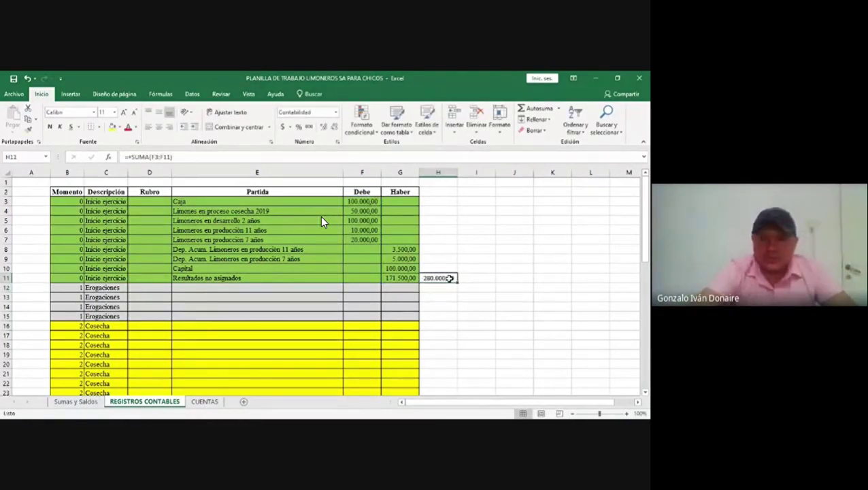
left_click_drag(456, 282, 472, 292)
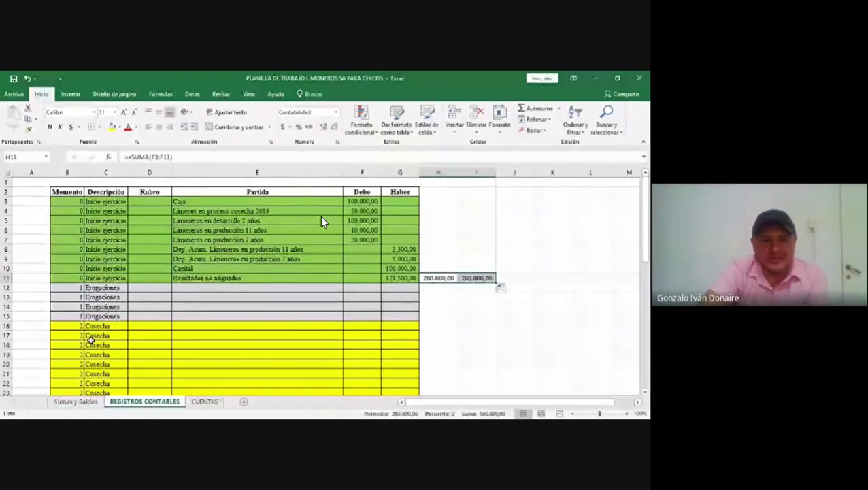
Check the rubro assigned to each partida in the CUENTAS sheet and return to REGISTROS CONTABLES.
left_click(70, 287)
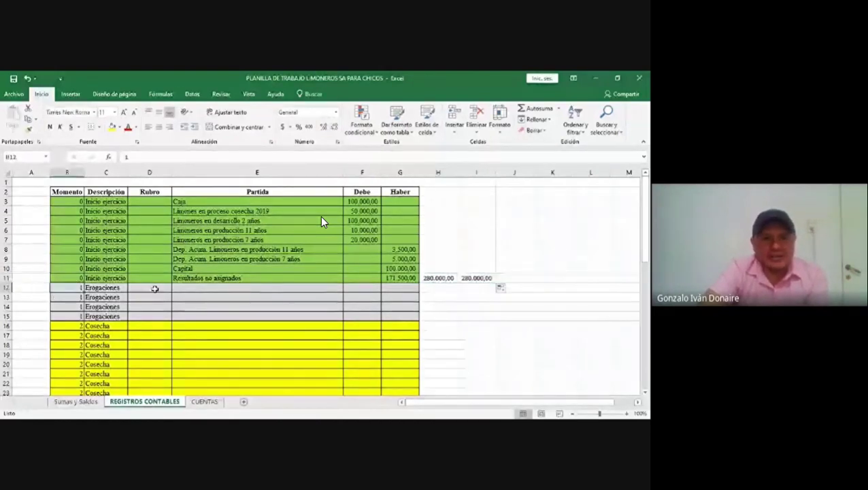
left_click(142, 201)
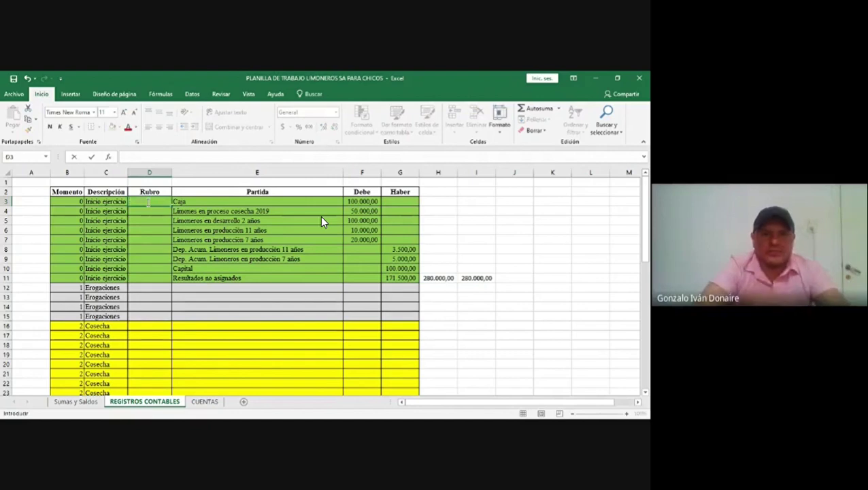
left_click(150, 228)
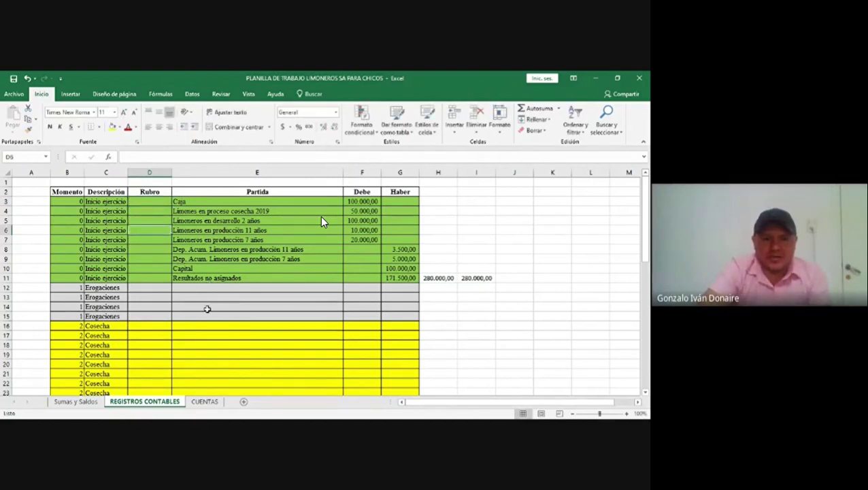
left_click(205, 402)
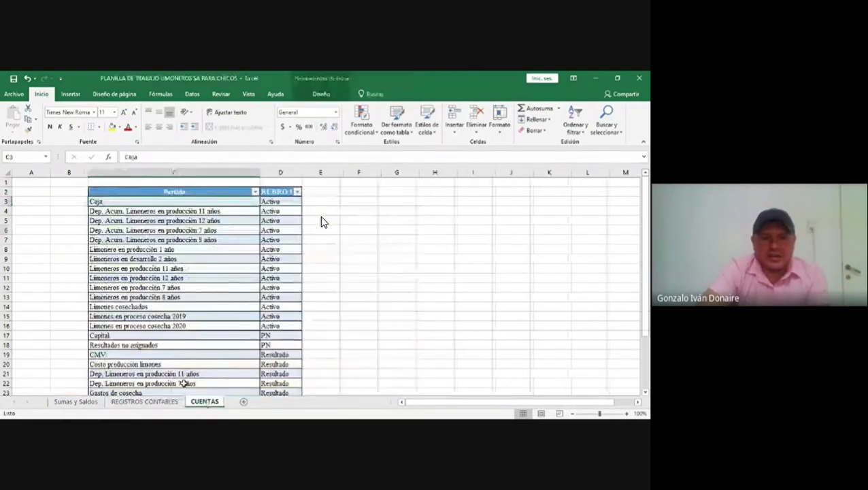
left_click(134, 405)
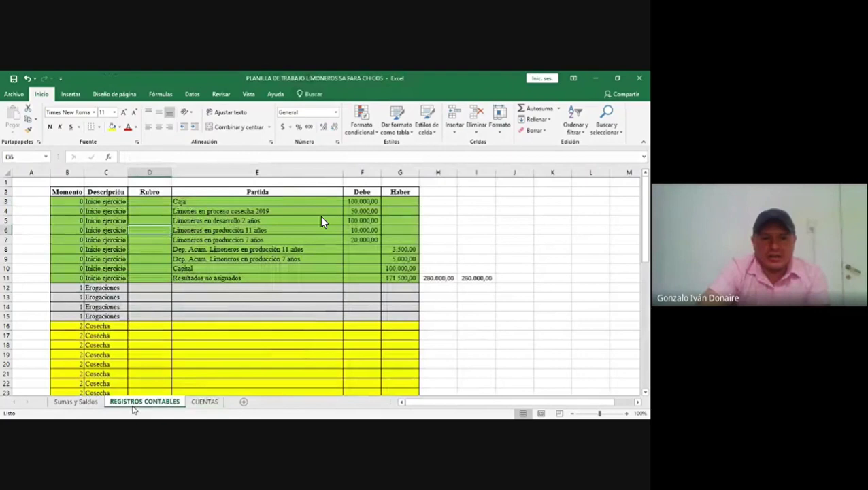
Set the Partida of the first Erogaciones entry in row 12 to Limoneros en desarrollo 2 años.
left_click(209, 289)
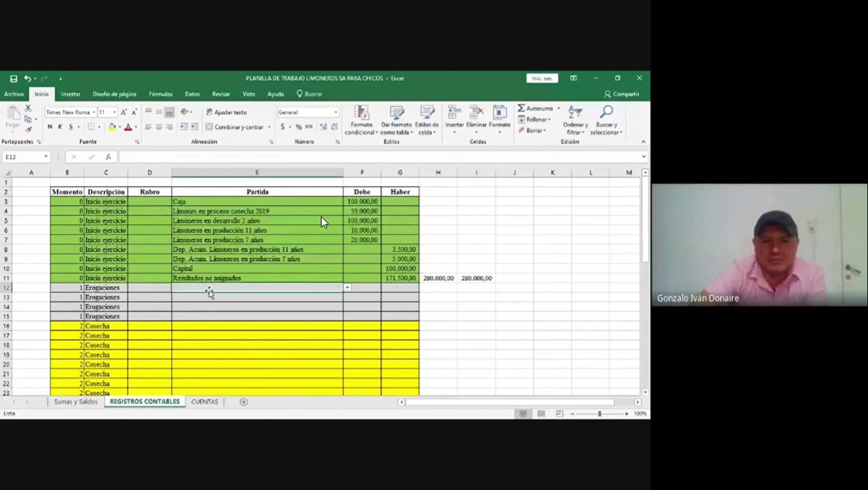
left_click(347, 289)
key("Down")
key("Down")
key("Down")
key("Down")
key("Down")
key("Down")
key("Down")
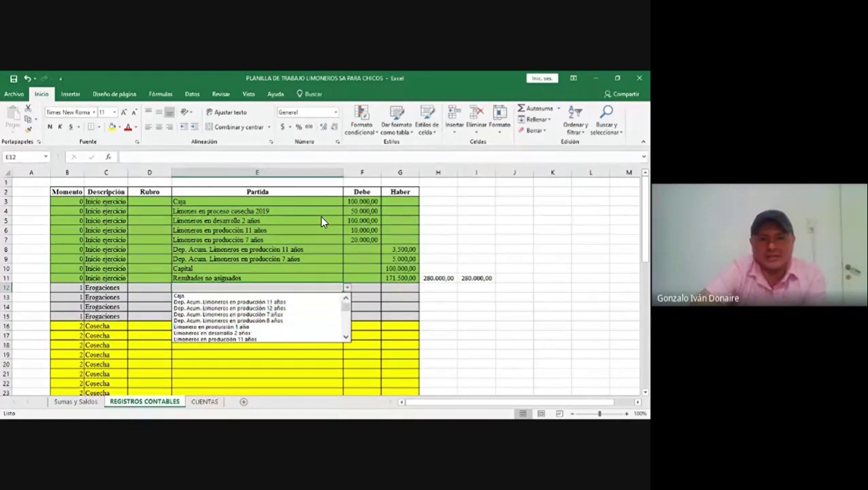
key("Return")
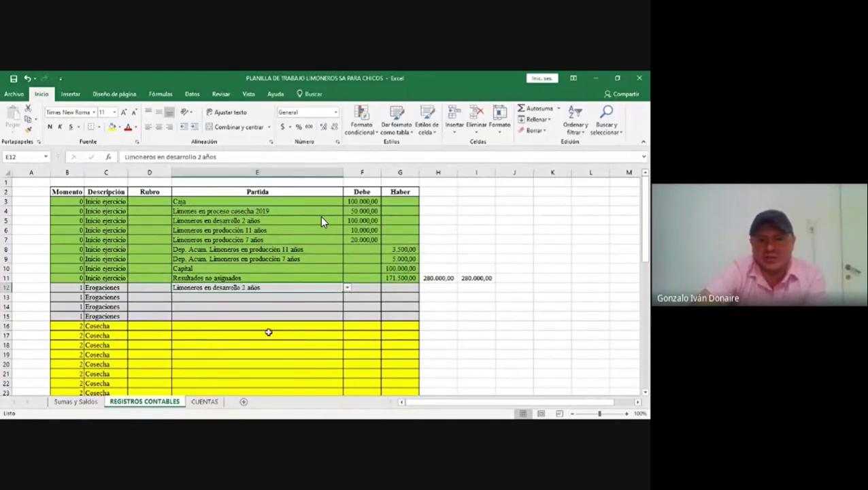
Enter a Debe amount of 10000 for Limoneros en desarrollo 2 años in row 12.
left_click(359, 290)
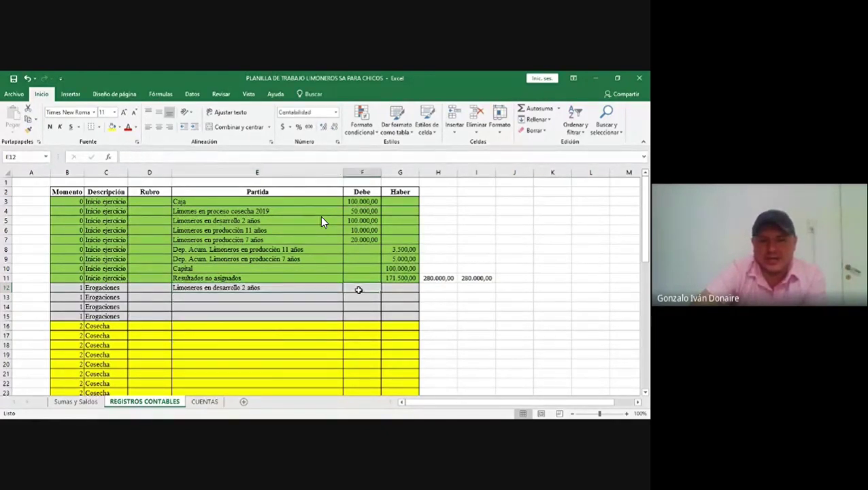
type("10000")
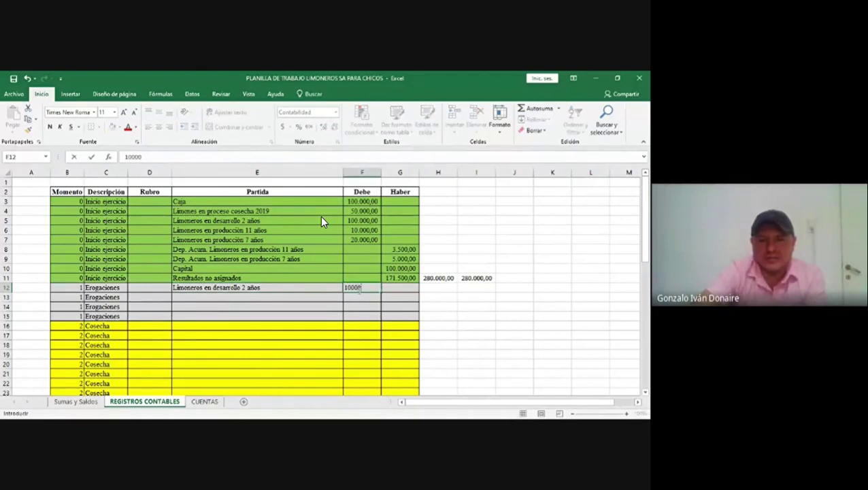
key("Return")
Set the Partida in row 13 to Caja and enter its Haber amount of 10000.
left_click(304, 299)
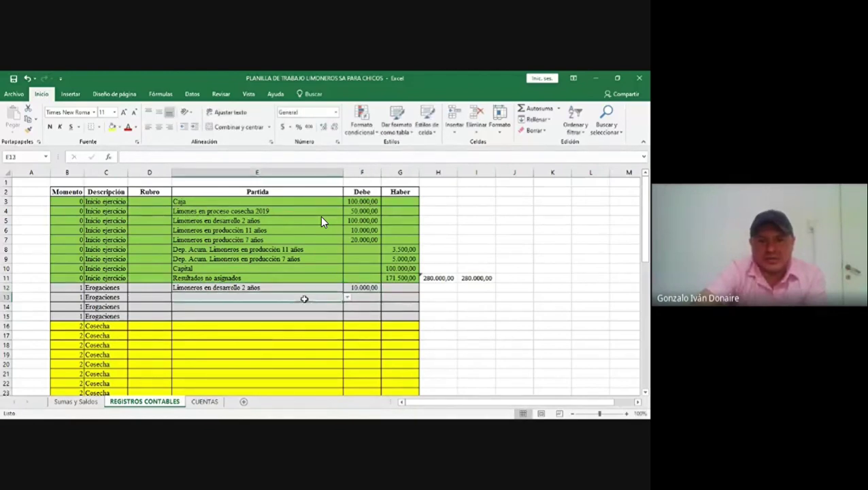
key("alt+Down")
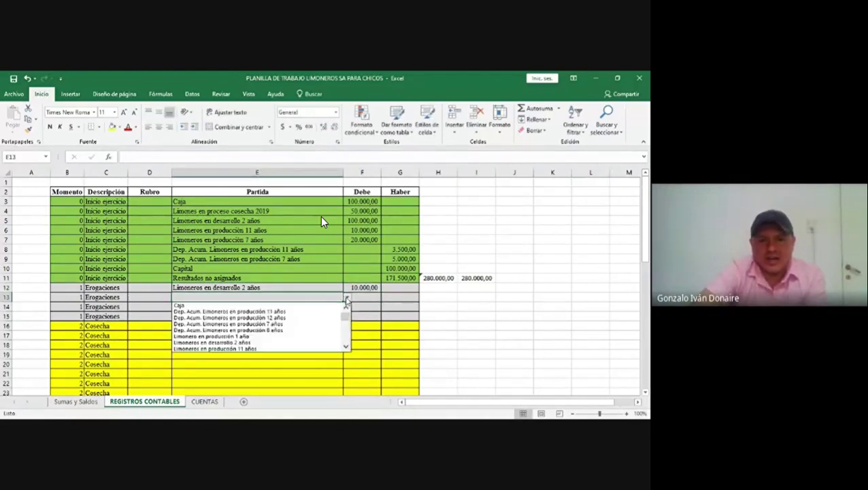
left_click(316, 305)
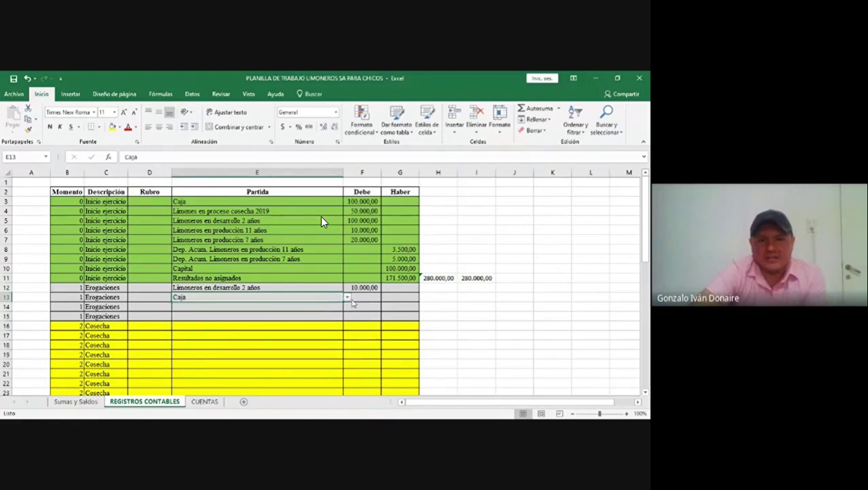
left_click(398, 297)
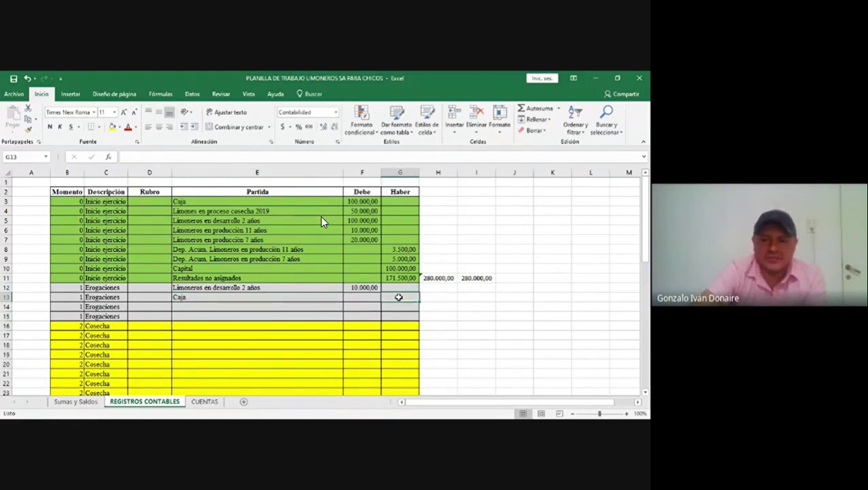
type("10000")
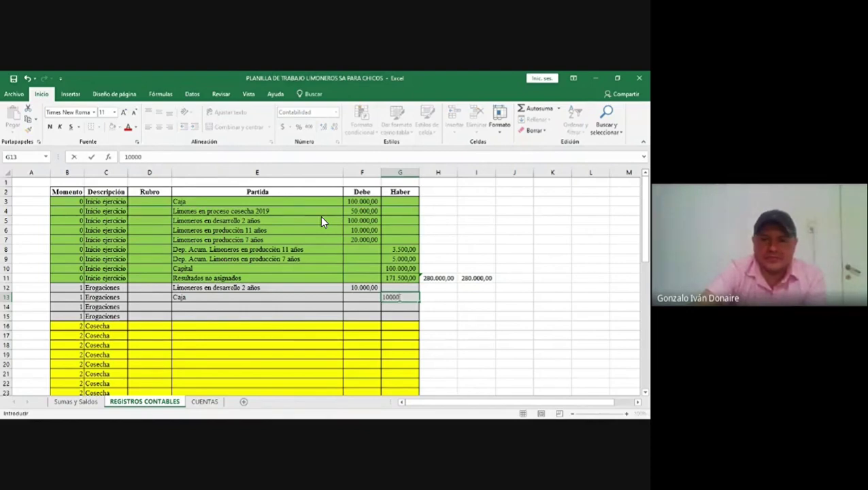
key("Return")
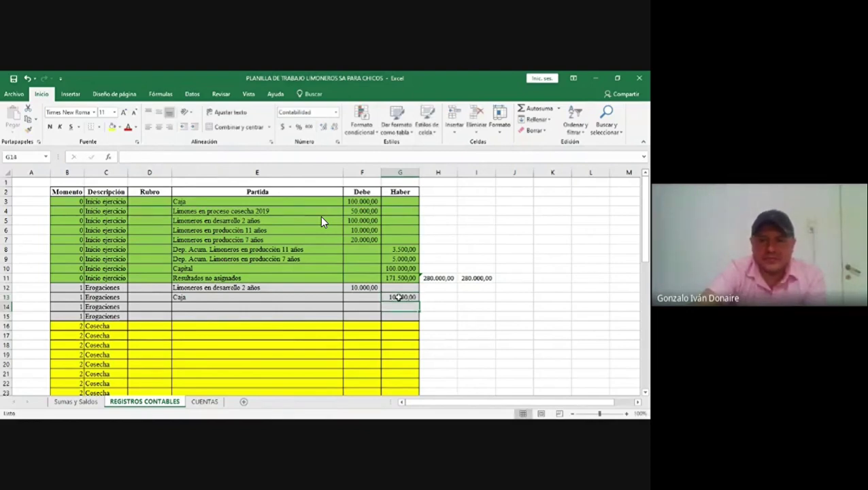
Set the Partida in row 14 to Limones en proceso cosecha 2019 and in row 15 to Caja.
left_click(252, 307)
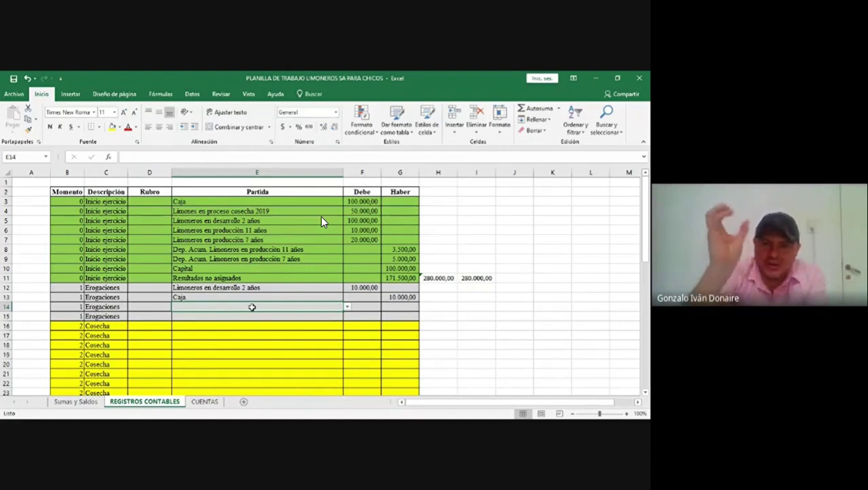
left_click(348, 309)
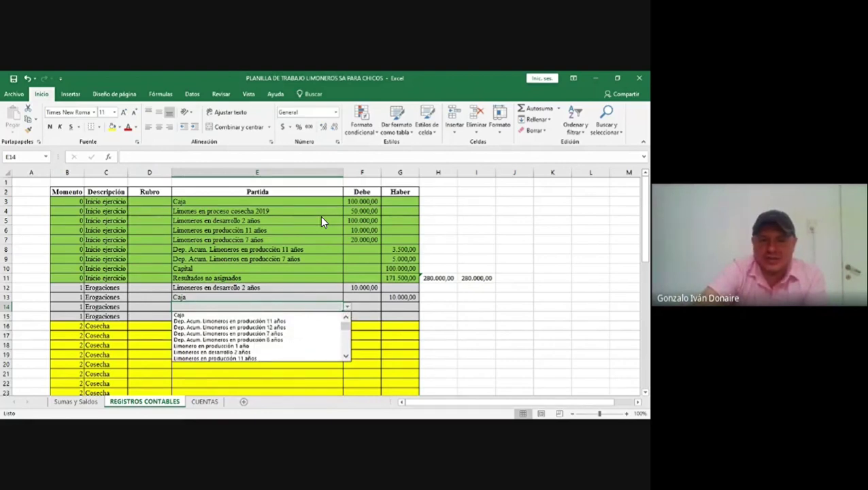
scroll(323, 222, "down", 3)
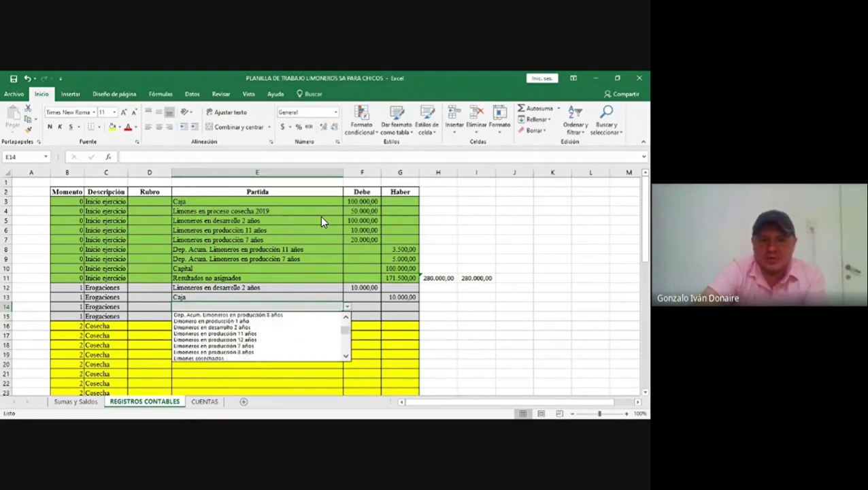
scroll(322, 222, "down", 1)
scroll(323, 222, "down", 2)
key("Down")
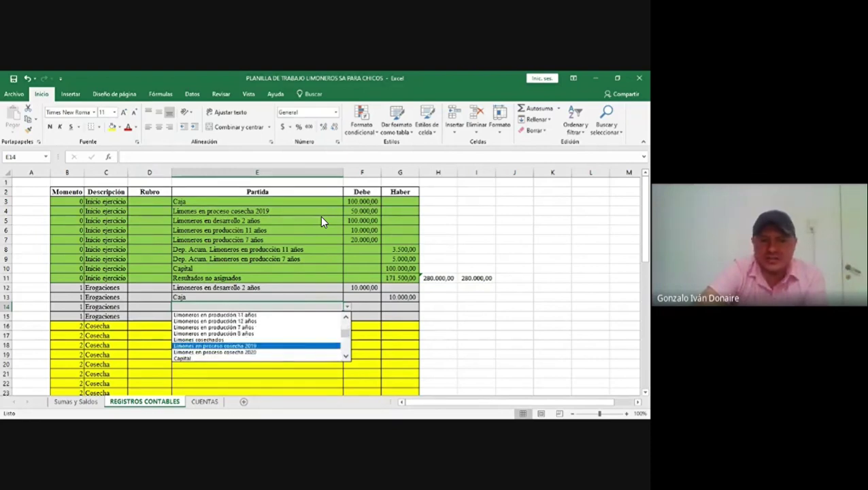
left_click(270, 346)
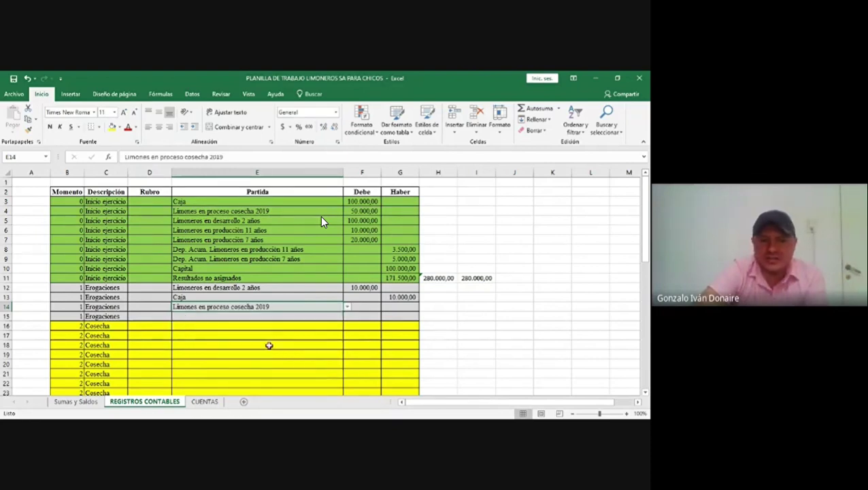
left_click(313, 318)
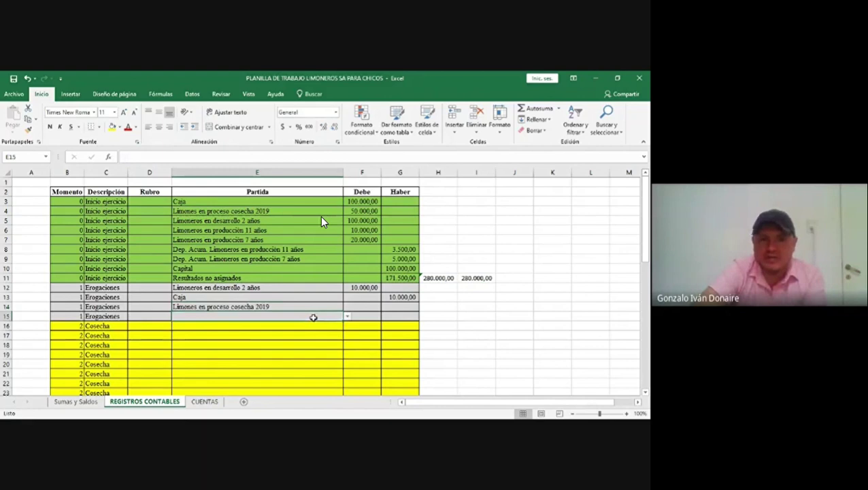
type("Caja")
Enter a Debe amount of 55000 in row 14 and make the Haber of Caja in row 15 reference F14.
left_click(353, 309)
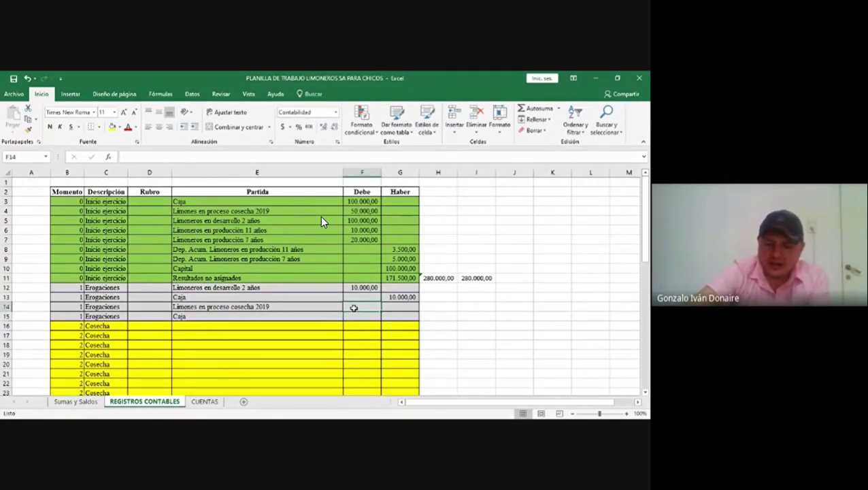
type("55")
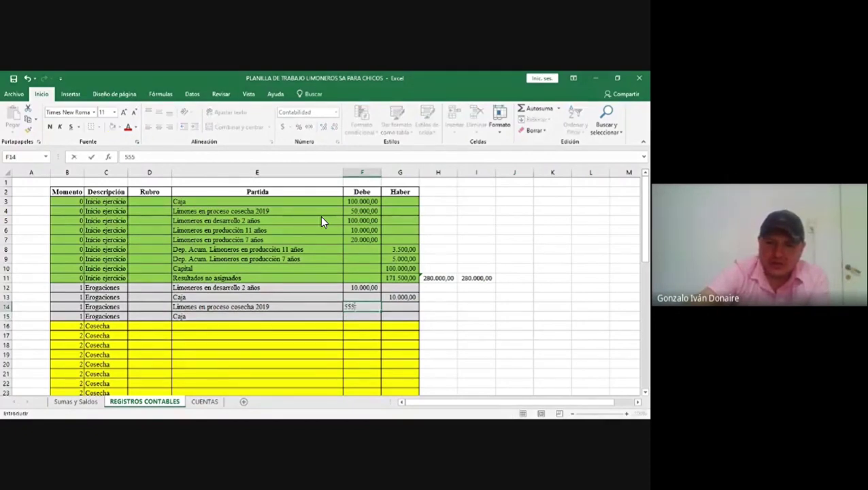
type(".000")
key("Return")
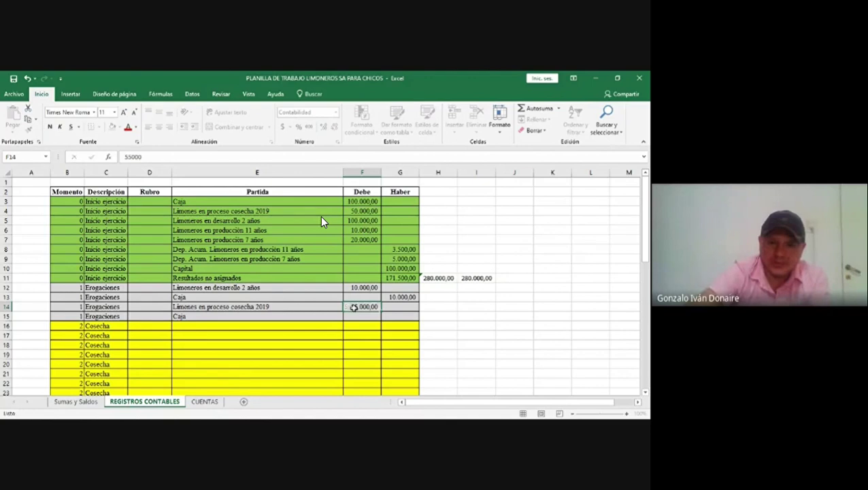
key("Right")
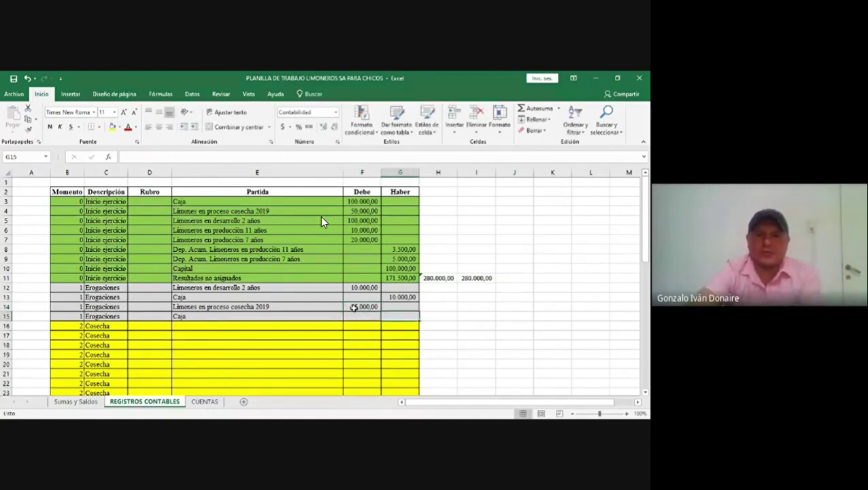
type("=")
left_click(354, 307)
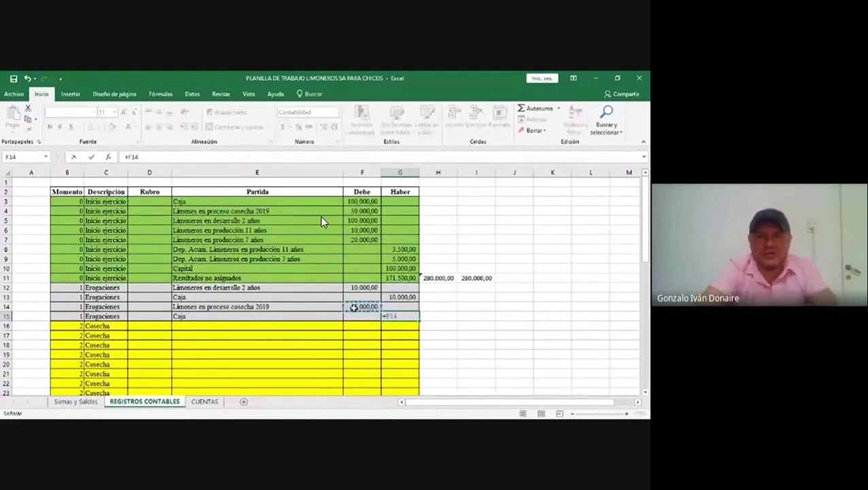
key("Return")
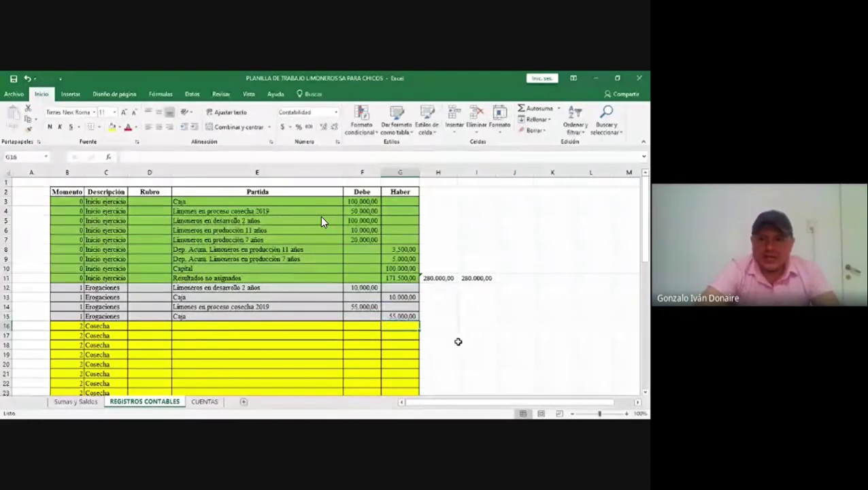
Add a new worksheet and list Arriba, Abajo, Centro and Adentro in cells B2 to B5.
left_click_drag(647, 245, 649, 294)
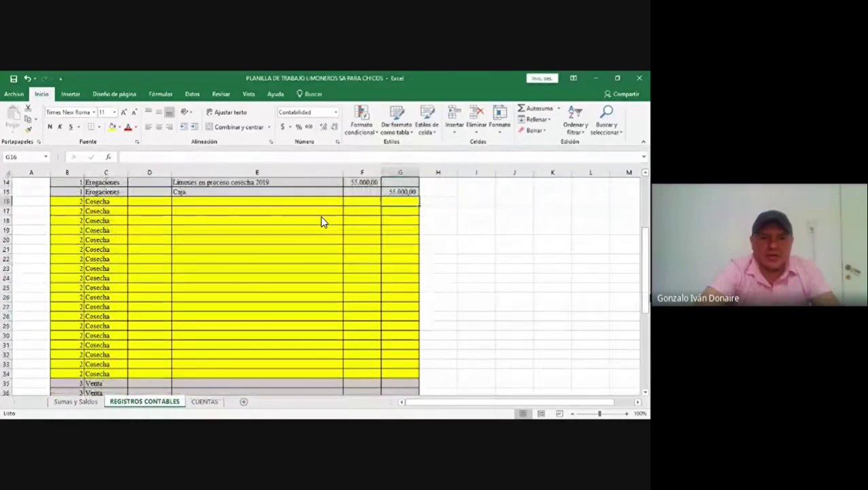
left_click(243, 401)
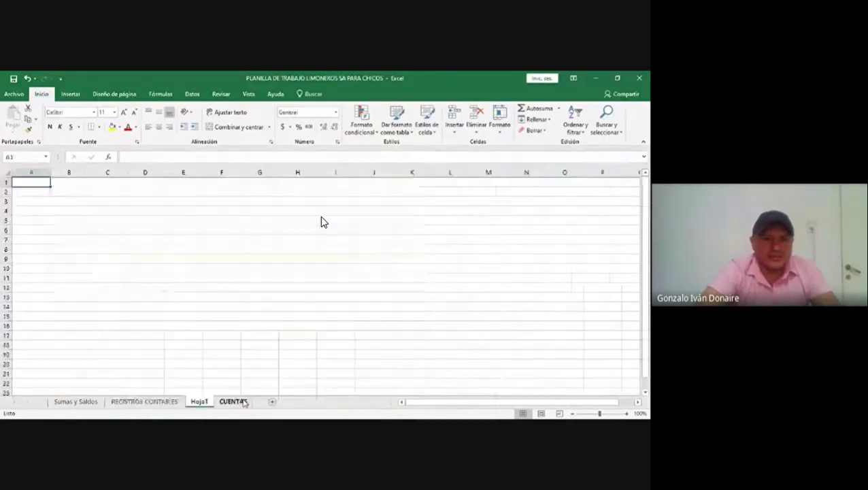
left_click(81, 194)
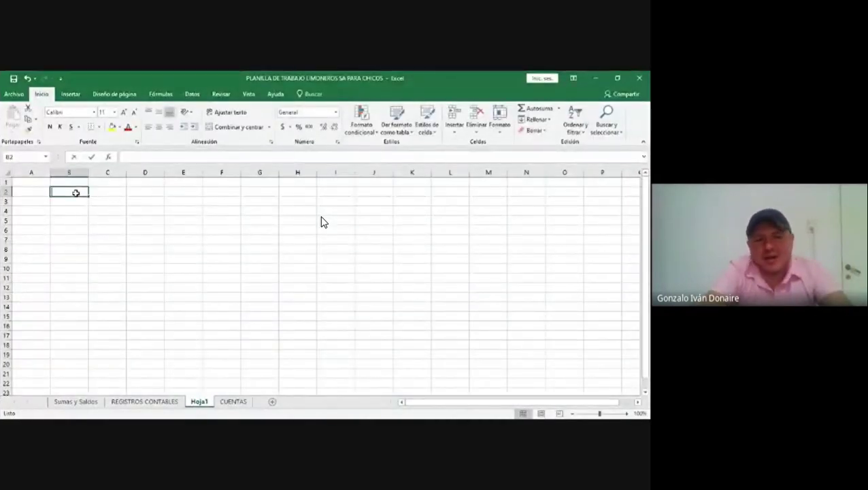
type("Arriba")
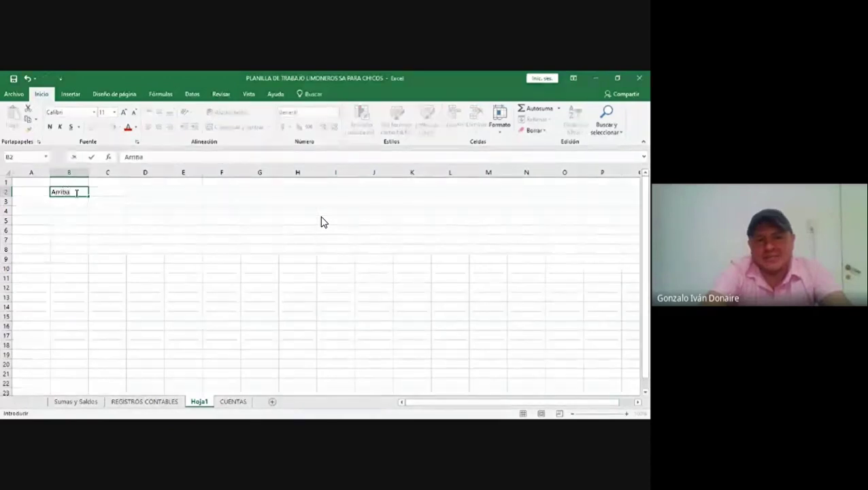
key("Return")
type("Ab")
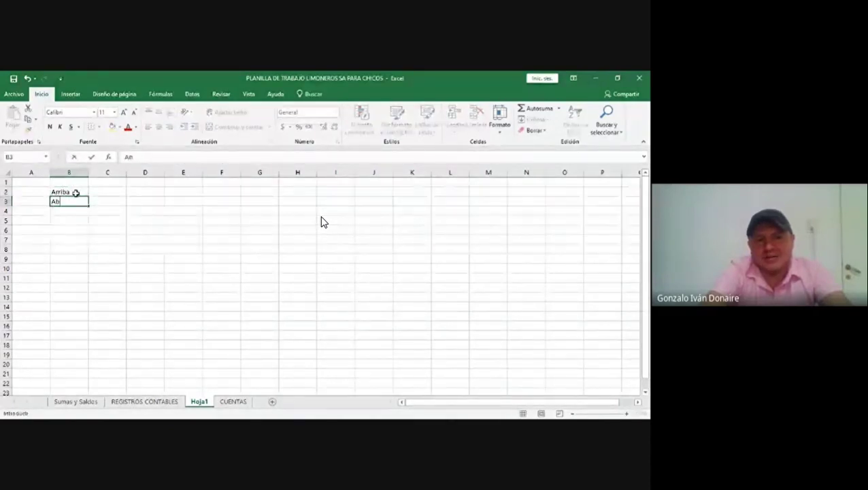
type("ajo")
key("Return")
type("Centro")
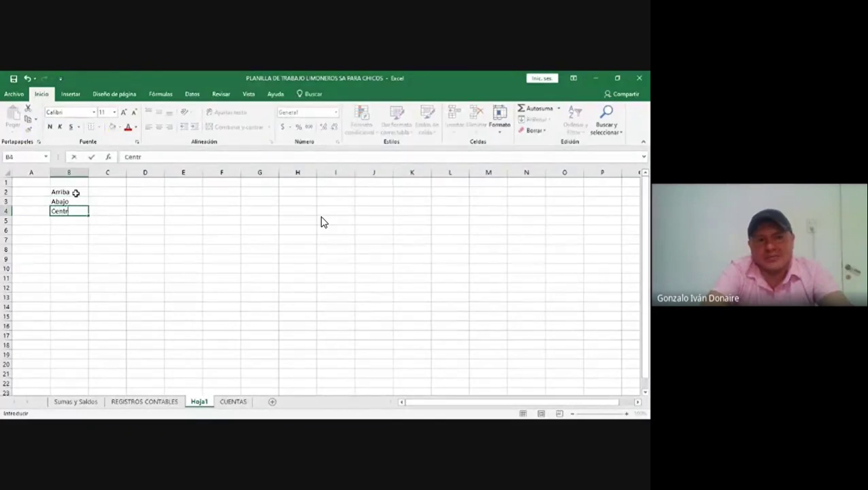
key("Return")
type("Adentro")
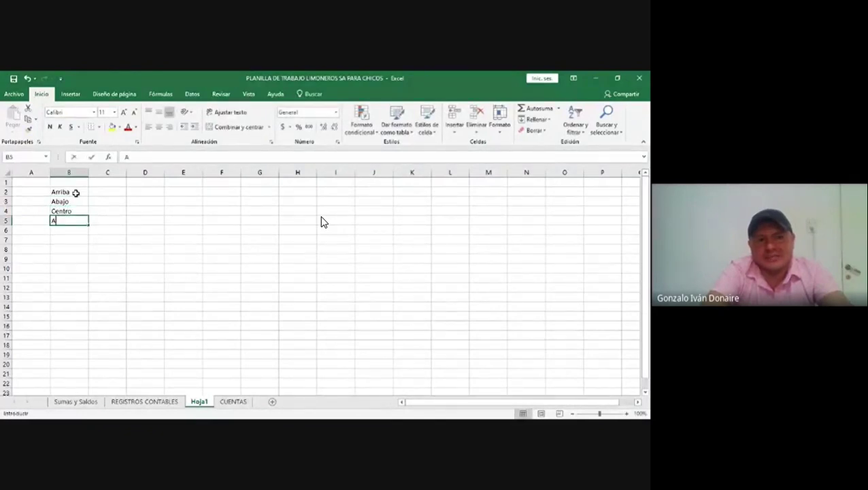
key("Right")
Enter "Determinar el CR LIMONES" in C2 beside Arriba and fit column C's width to the text.
key("Up")
key("Up")
key("Up")
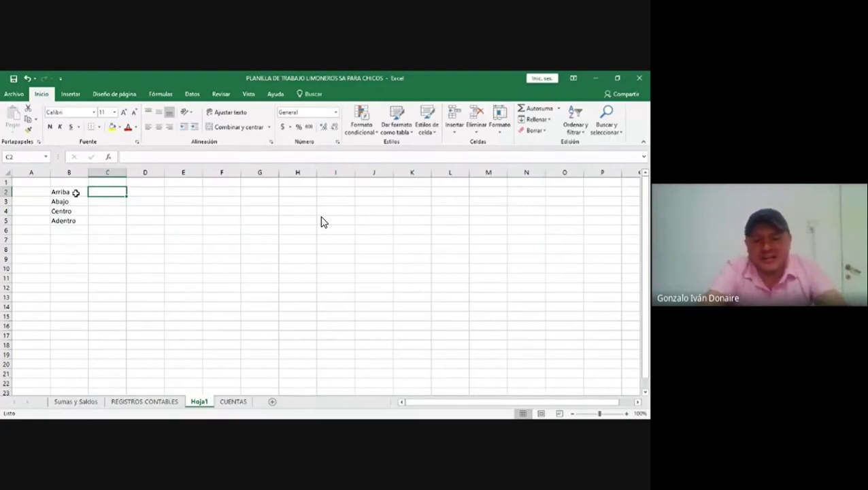
type("D")
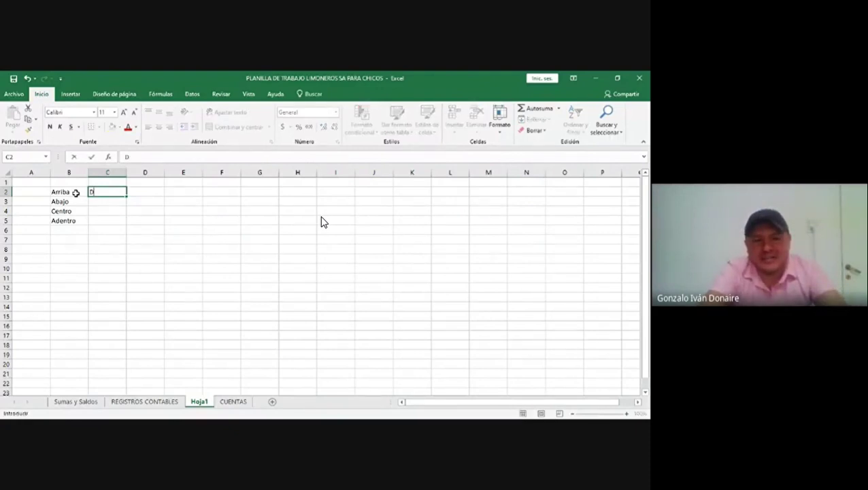
type("eterminar")
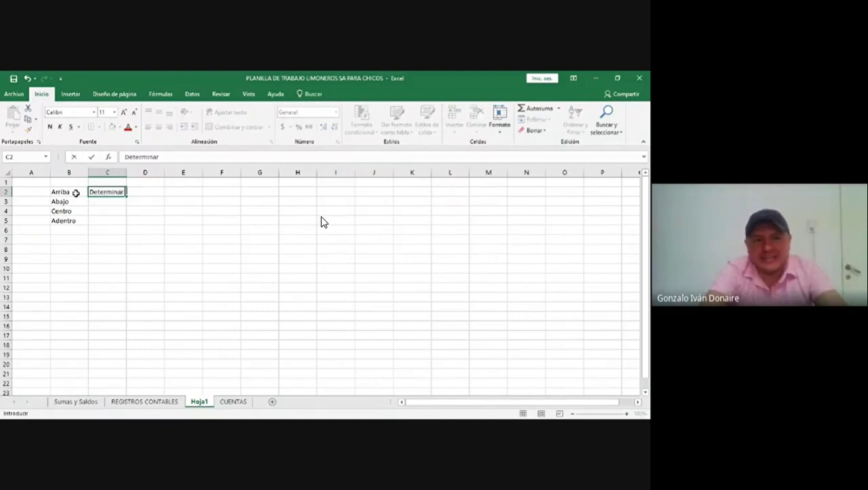
type(" el CR LIMONES")
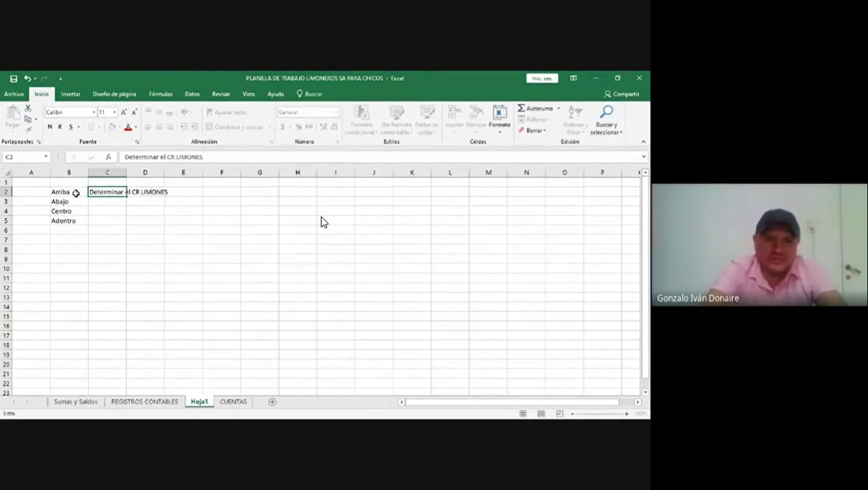
key("Return")
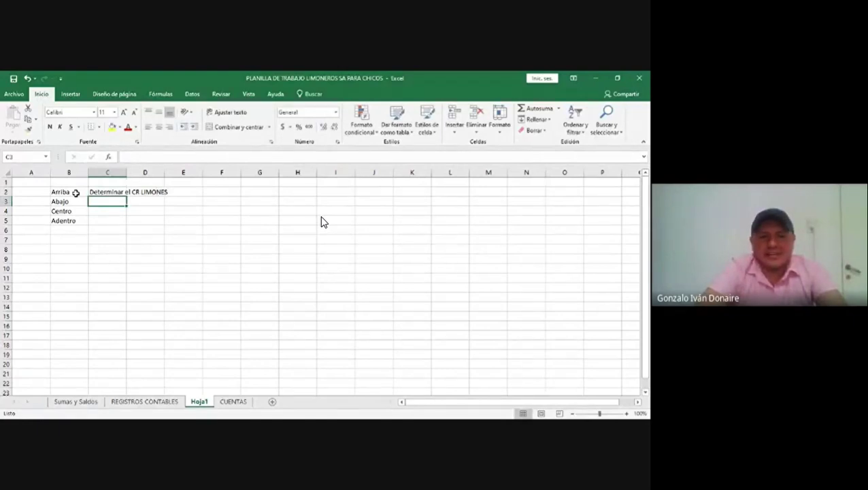
double_click(126, 173)
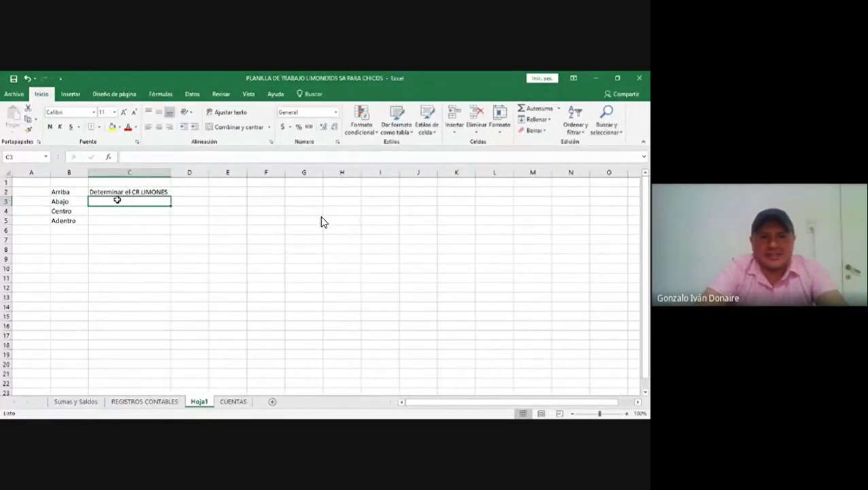
Enter the label CR in I2 with the amount 115000 in J2, and apply the thousands-separator number format to column J.
left_click(199, 190)
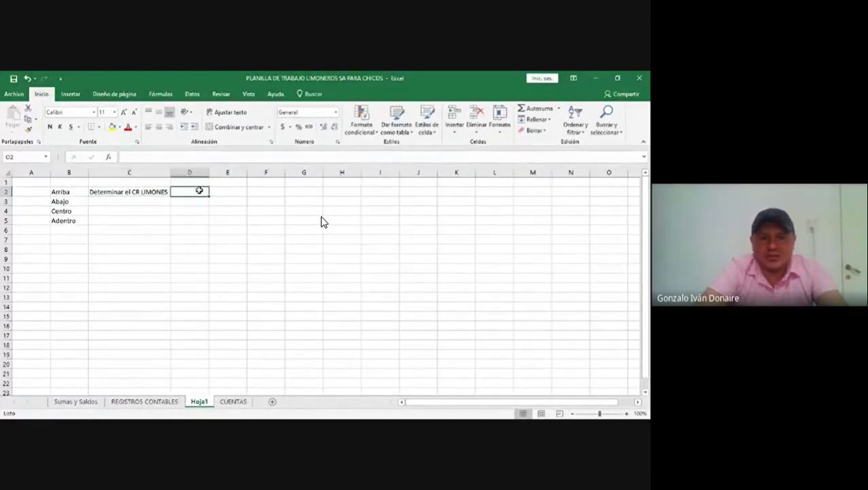
left_click(372, 192)
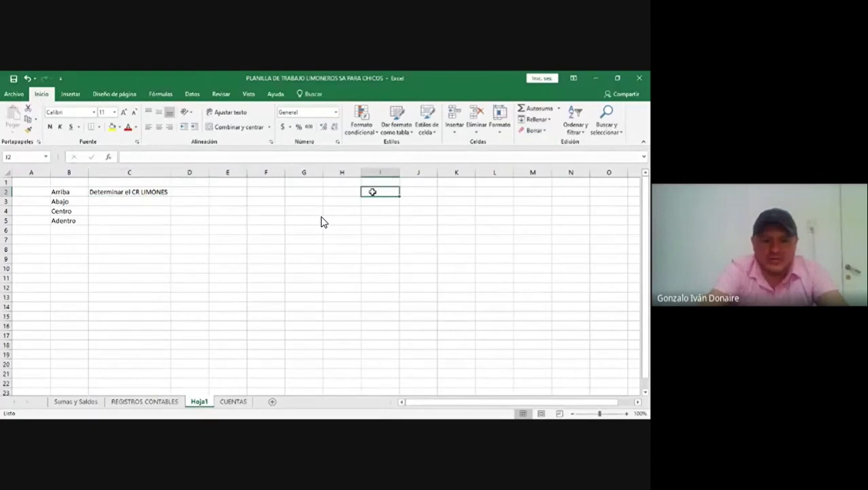
type("cR")
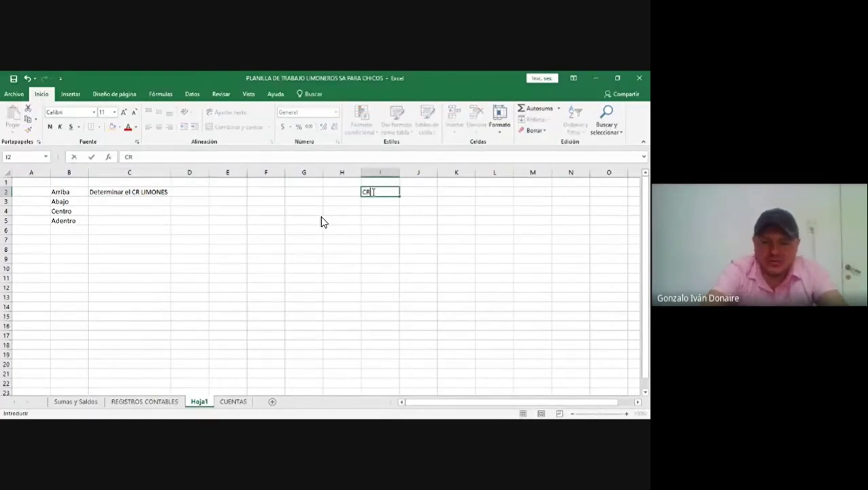
key("Tab")
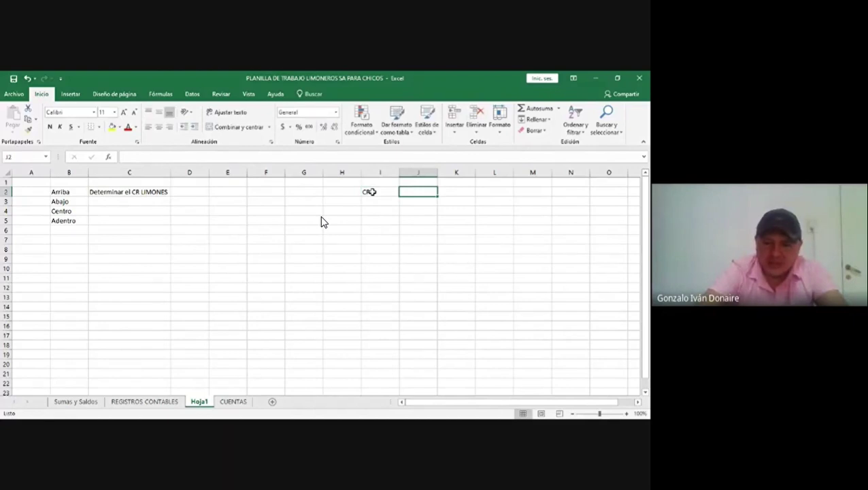
type("115000")
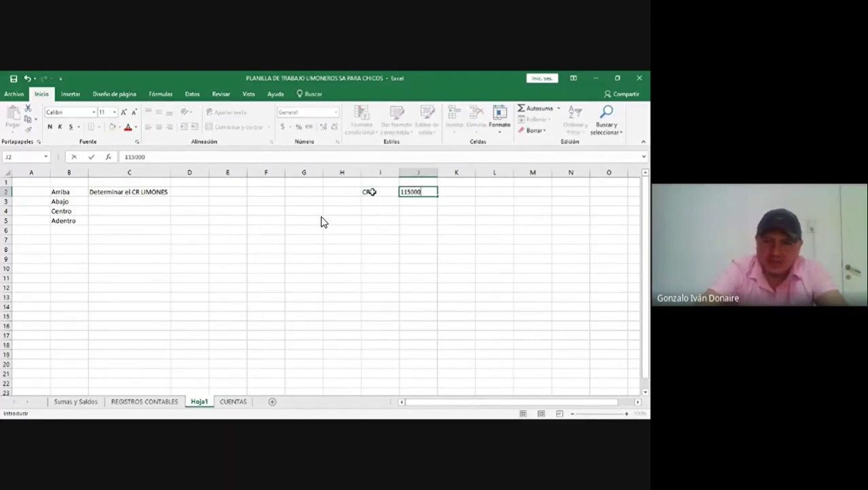
key("Return")
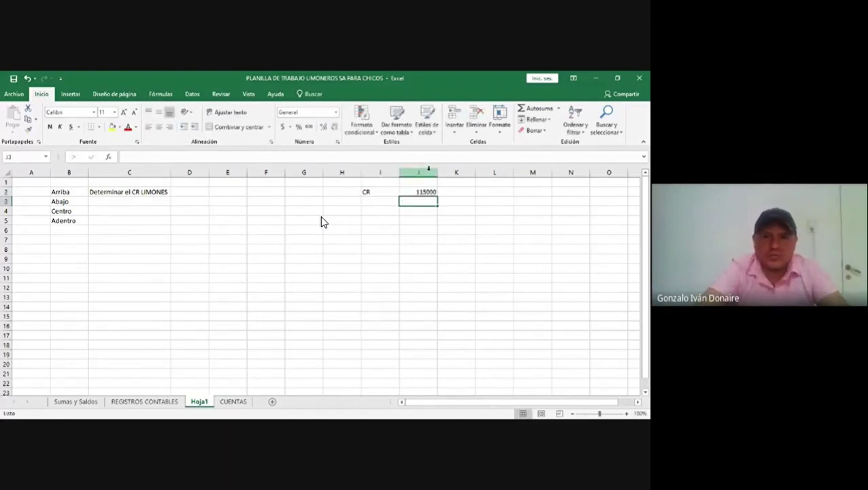
left_click(427, 172)
left_click(309, 127)
Enter the label VR-GEV in I3 with the amount 250000 in J3.
left_click(376, 203)
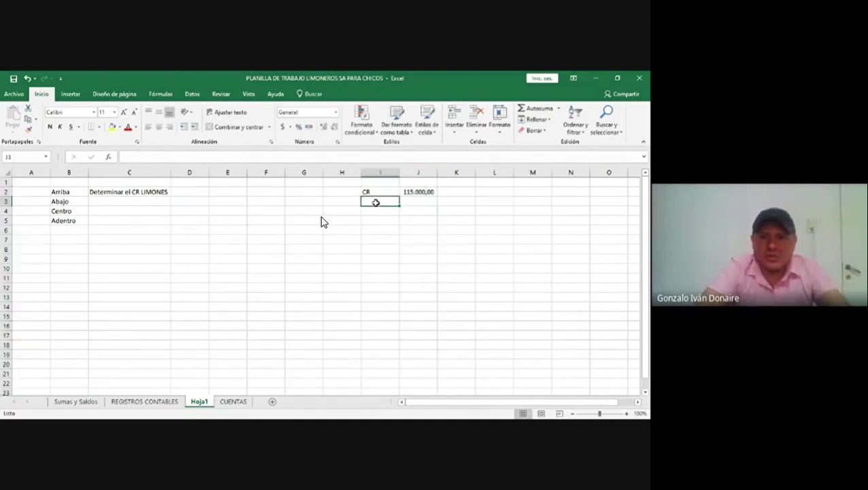
type("VR-GEV")
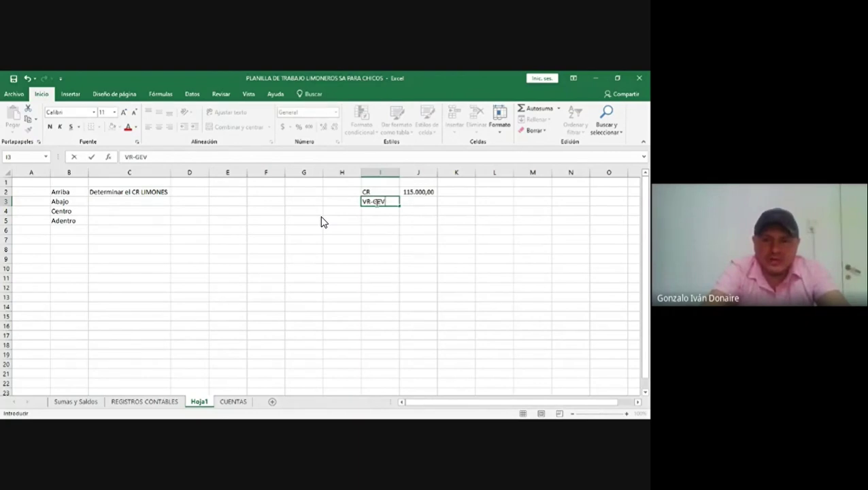
key("Tab")
type("25000")
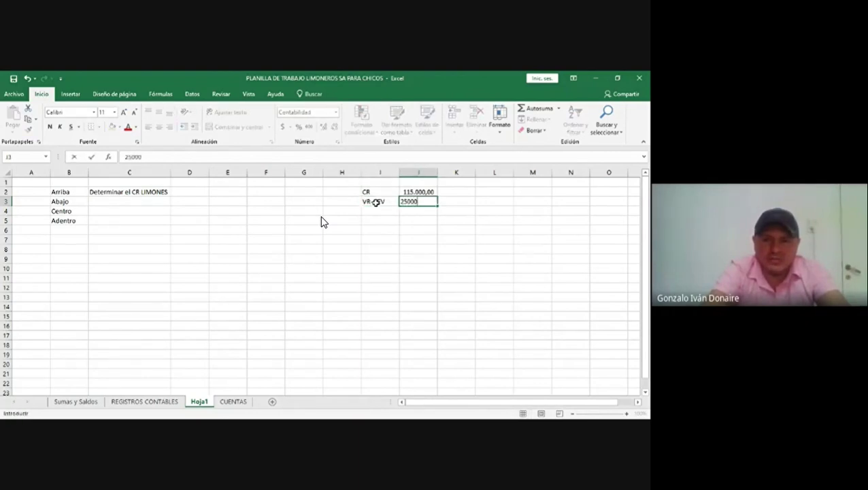
key("Return")
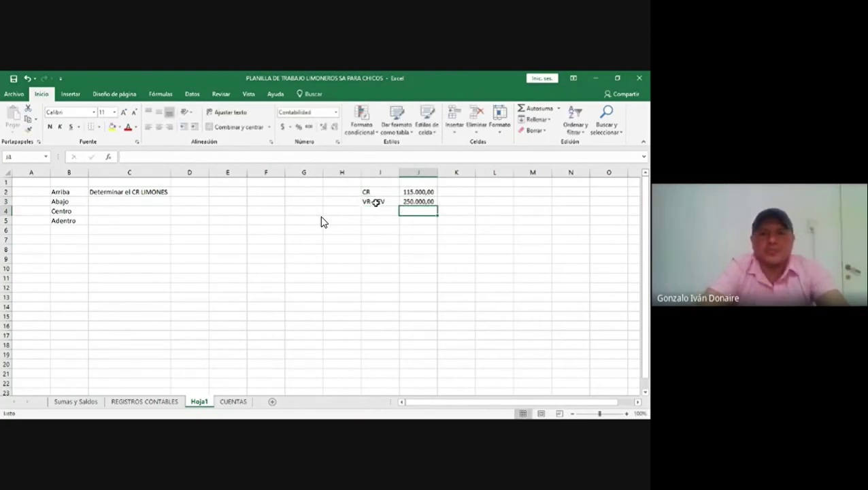
Select the existing pivot table on the Sumas y Saldos sheet and check its fields.
left_click(373, 210)
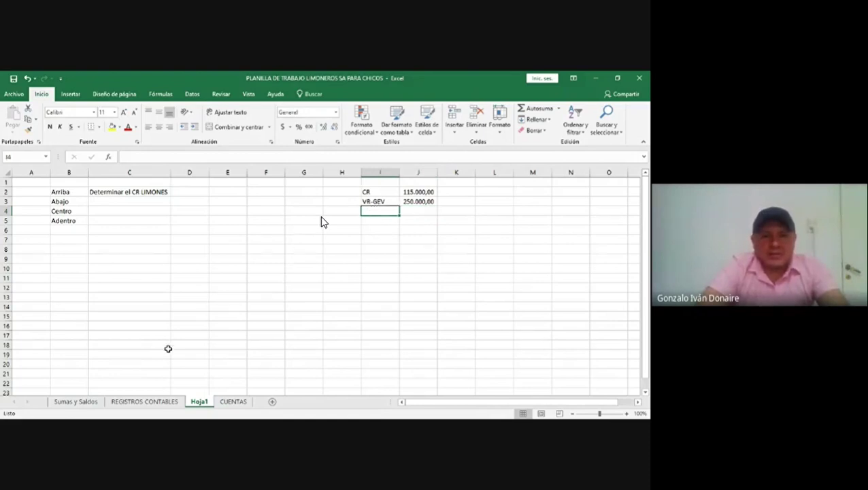
left_click(93, 403)
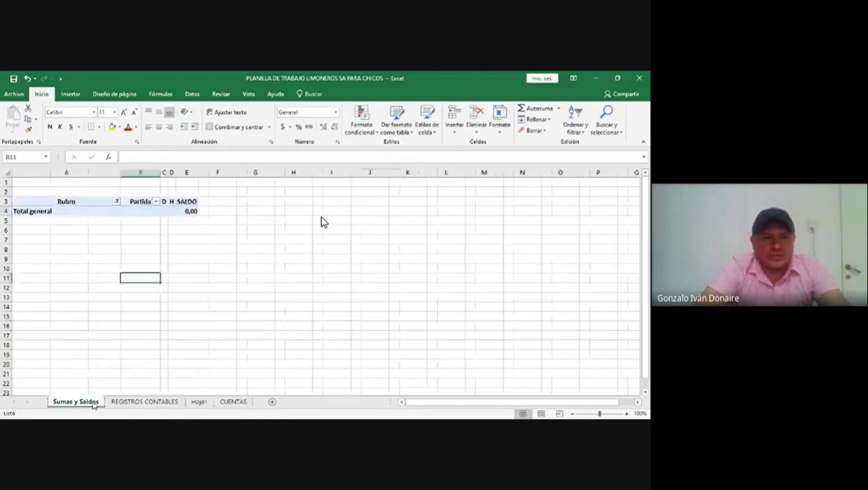
left_click(85, 212)
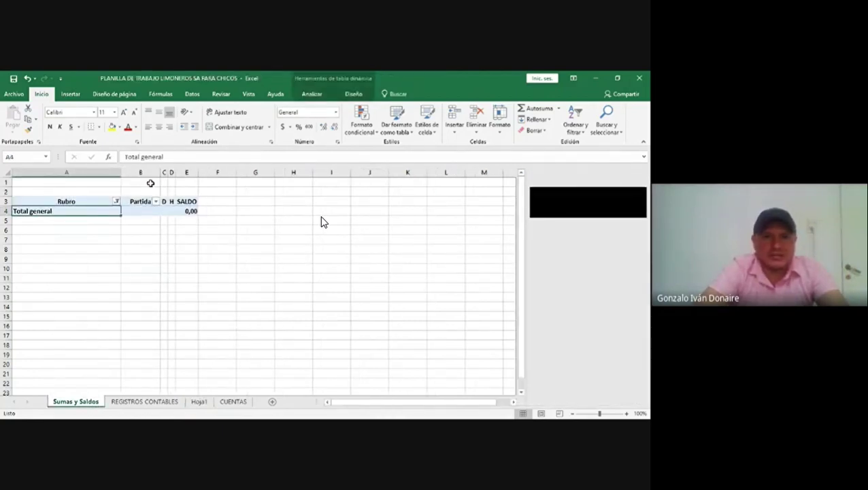
left_click(313, 95)
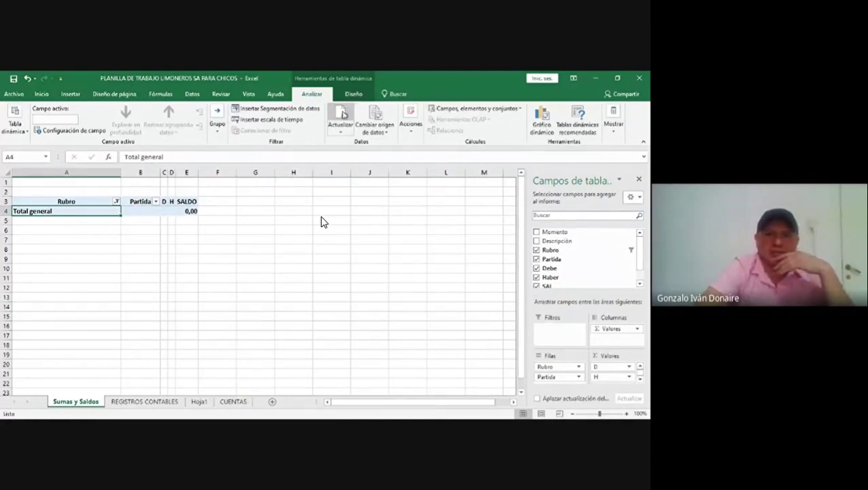
left_click(231, 401)
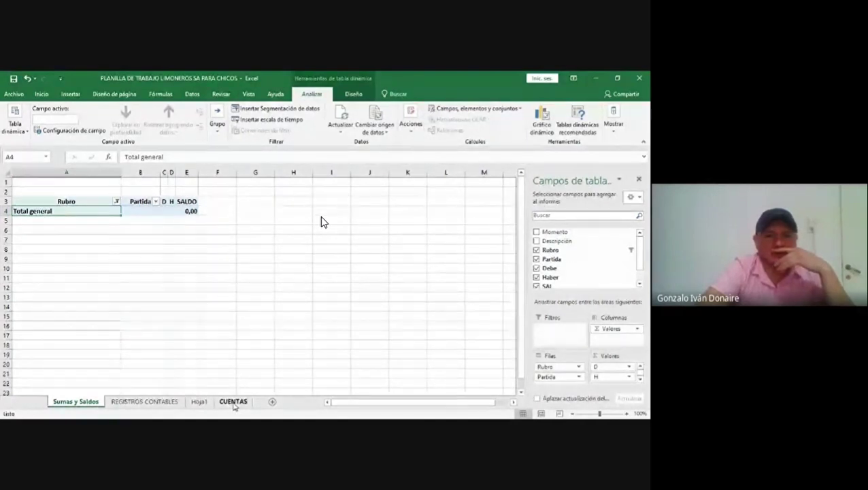
Create a pivot table on a new worksheet from the range B2:G54 of REGISTROS CONTABLES.
left_click(154, 407)
left_click_drag(647, 247, 648, 194)
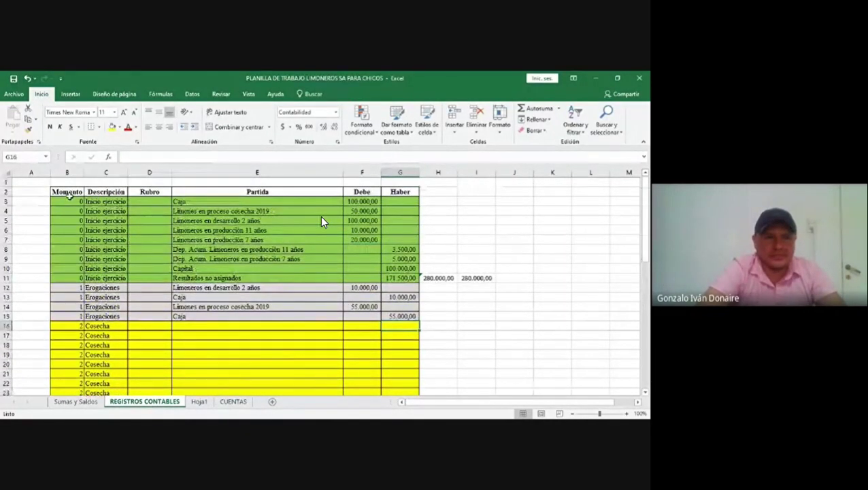
left_click_drag(69, 196, 394, 375)
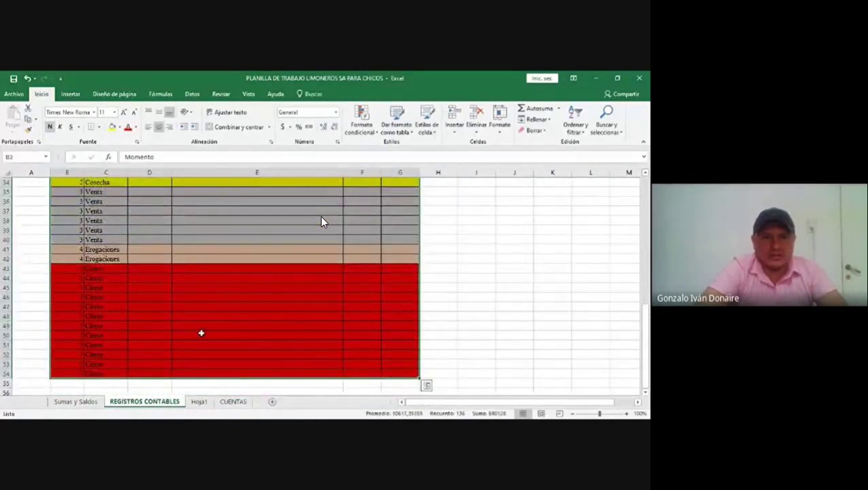
left_click(71, 94)
left_click(14, 117)
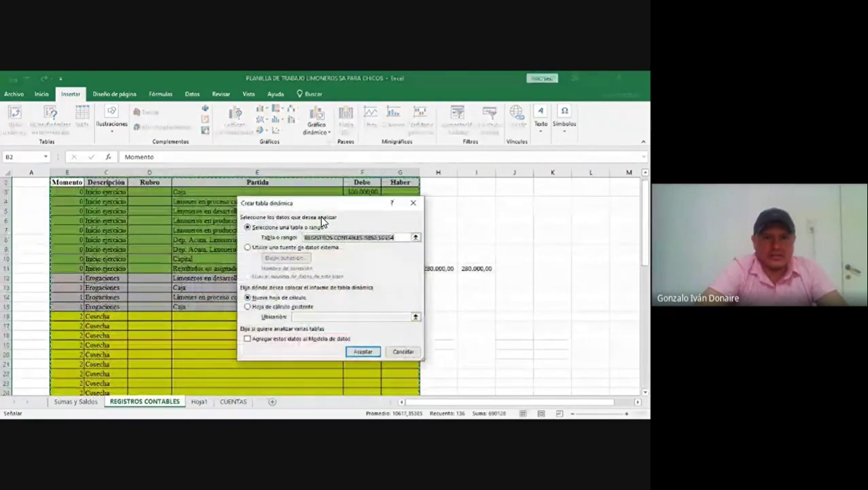
key("Return")
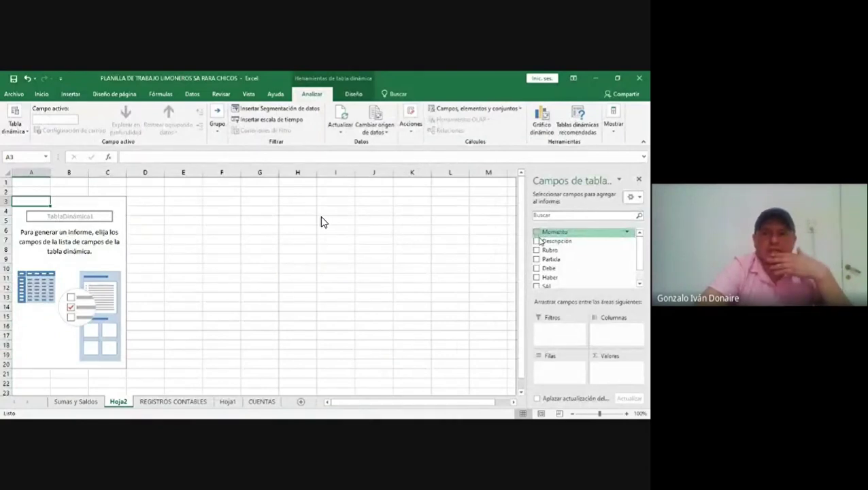
Add Partida as the pivot table's row field and sum Debe and Haber as its values.
left_click(536, 259)
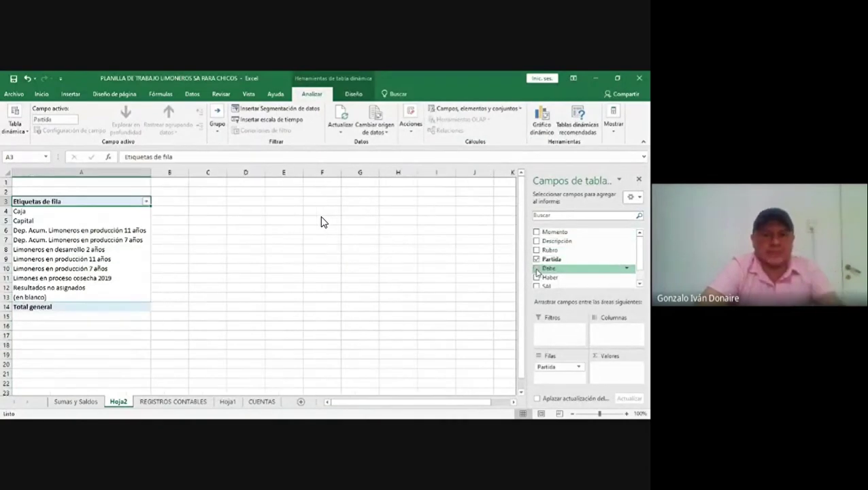
left_click(536, 270)
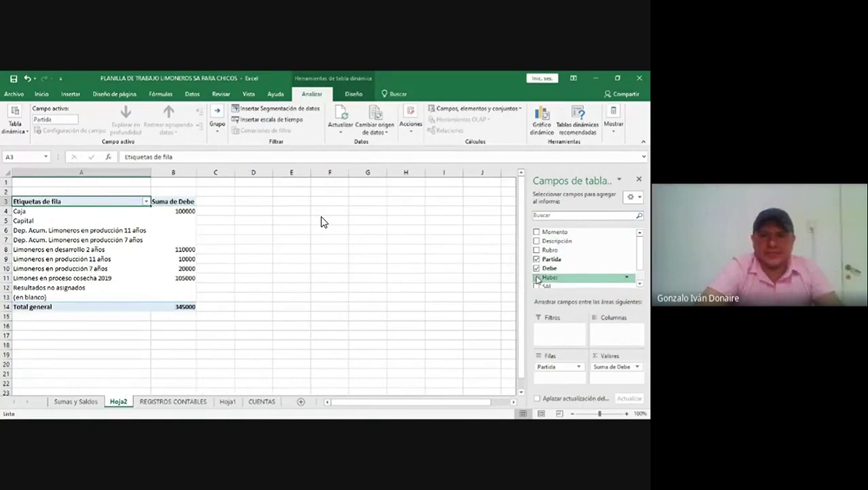
left_click(537, 278)
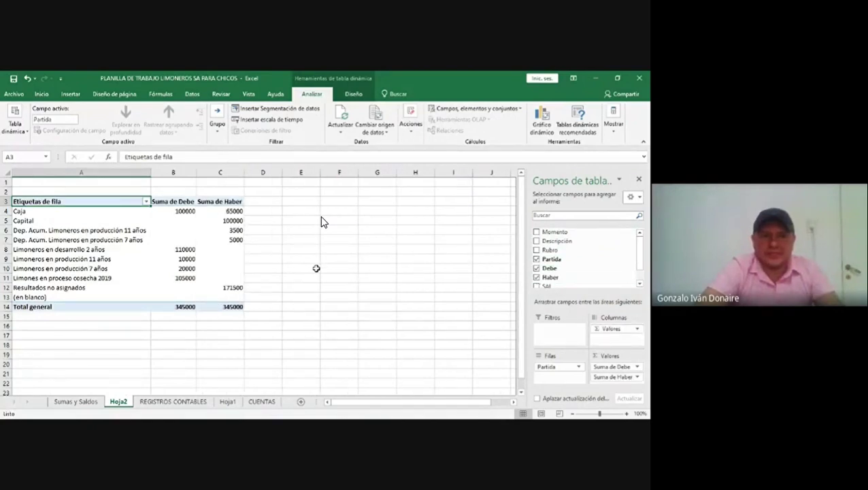
Enter the heading Saldo in D3, beside the Suma de Haber column of the new pivot table.
left_click(227, 201)
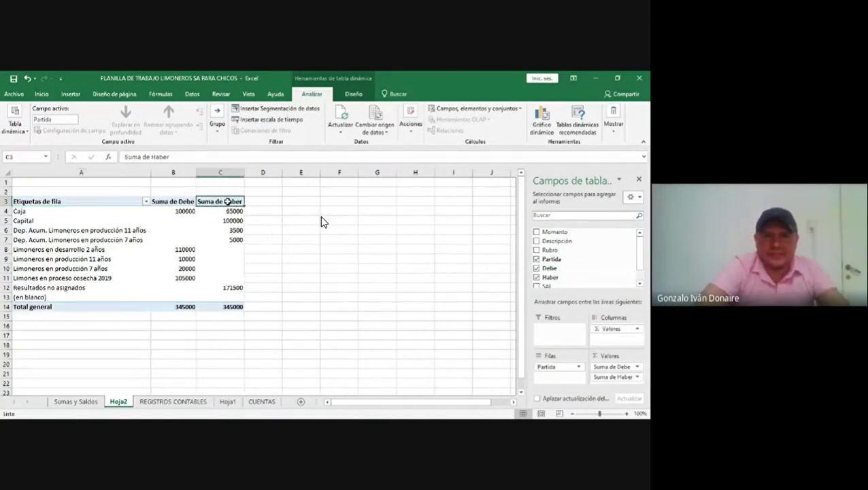
left_click(359, 99)
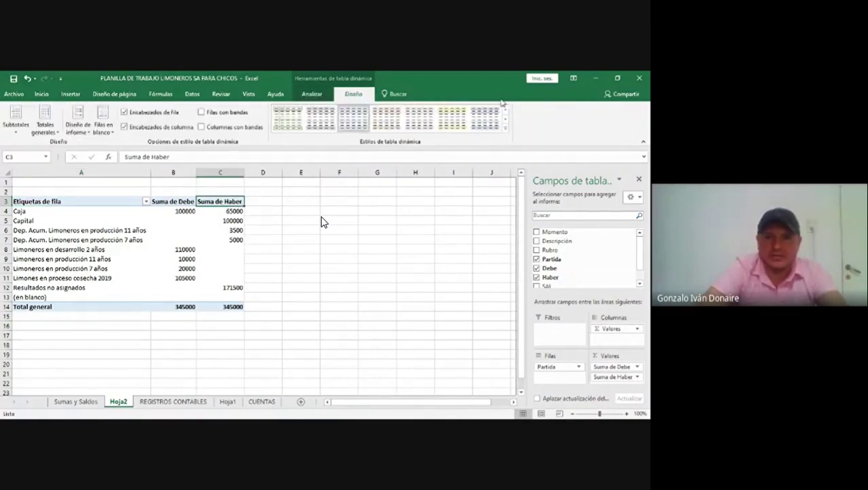
left_click(315, 94)
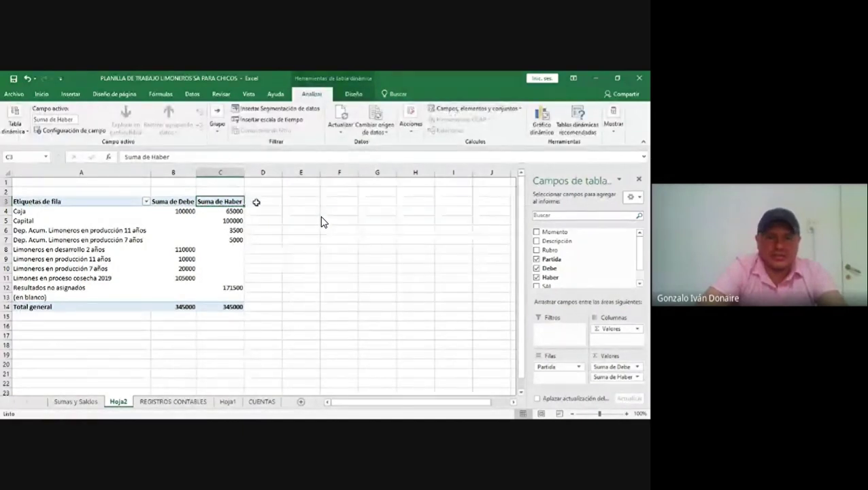
key("Right")
type("s")
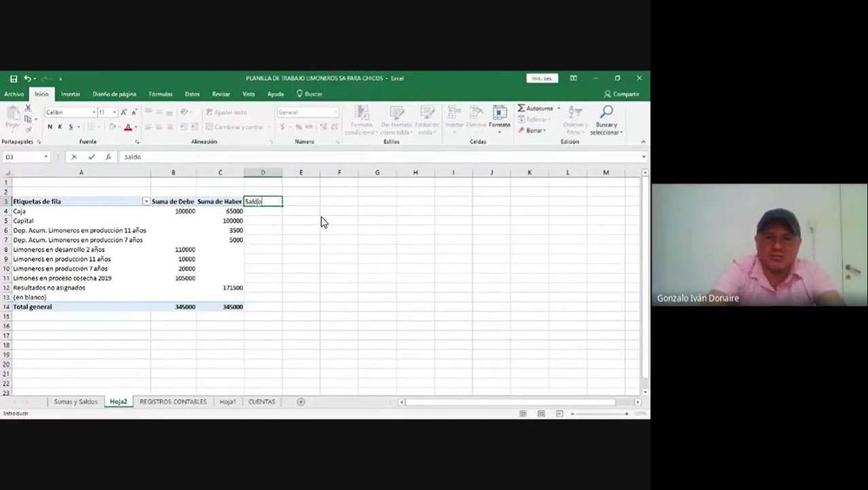
type("aldo")
key("Return")
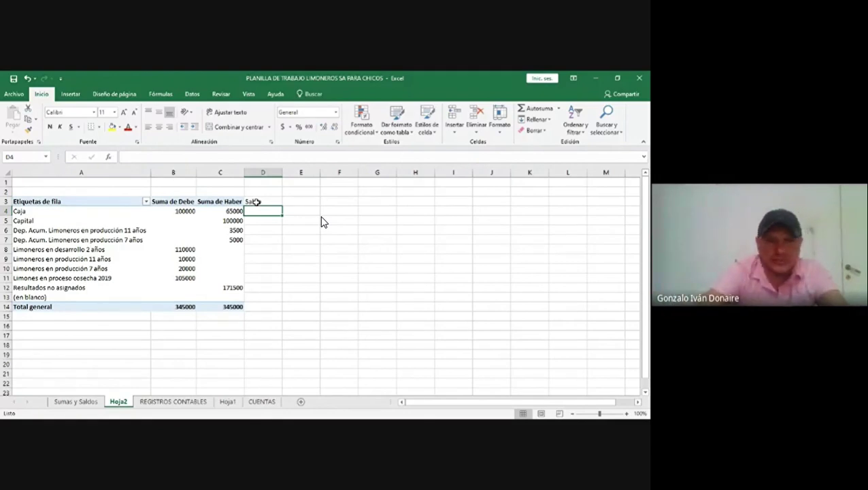
left_click(256, 201)
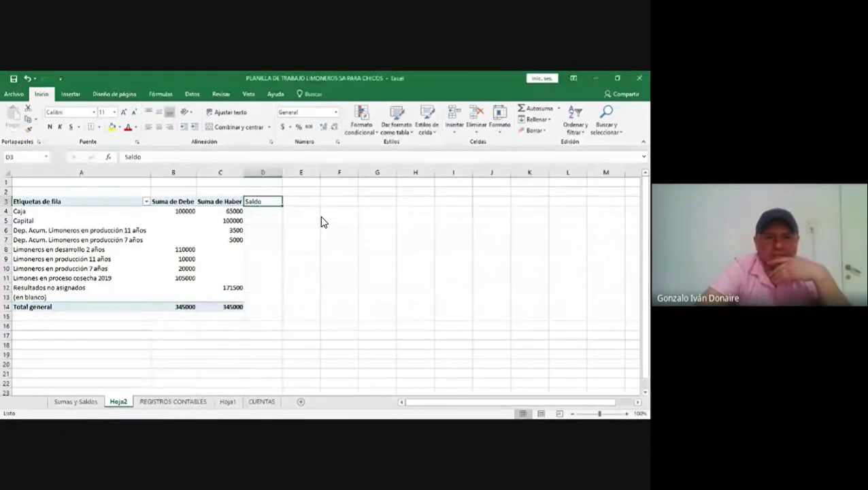
key("Down")
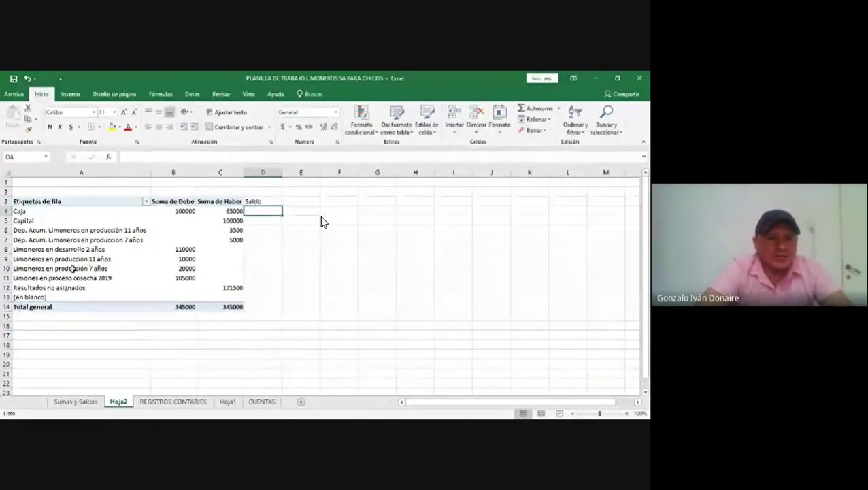
Highlight the pivot row Limones en proceso cosecha 2019 in yellow and check that item's Debe amounts in REGISTROS CONTABLES.
left_click_drag(60, 278, 211, 271)
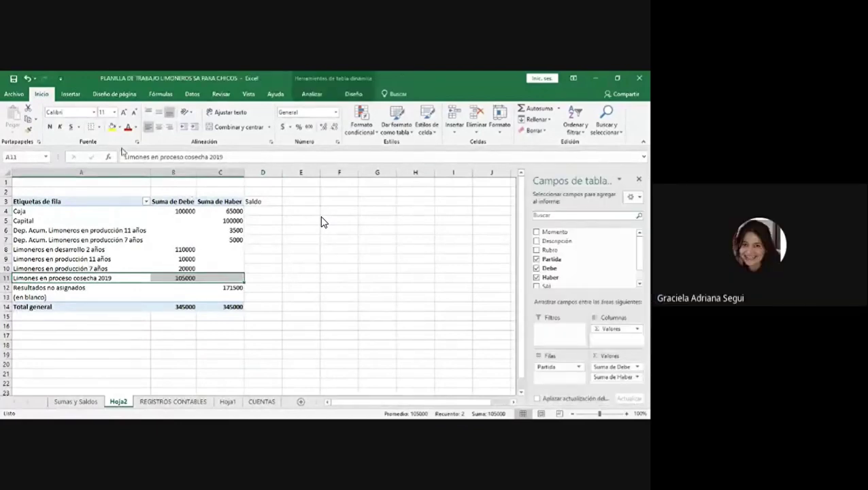
left_click(111, 127)
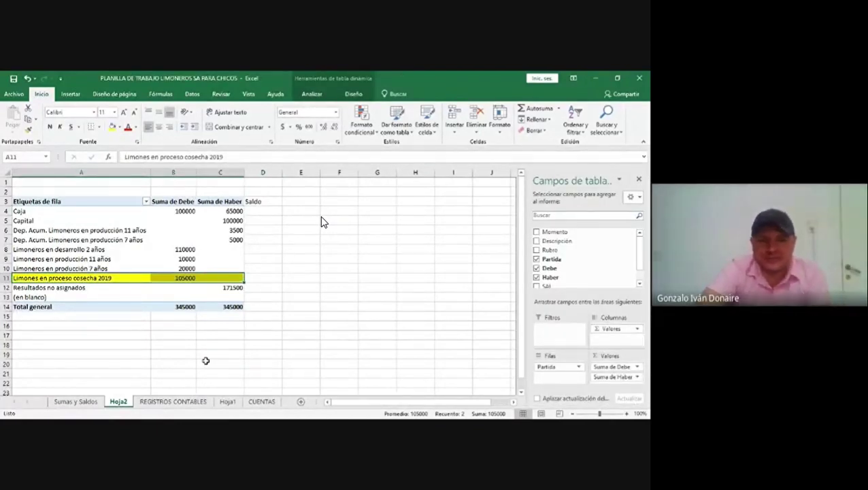
left_click(170, 401)
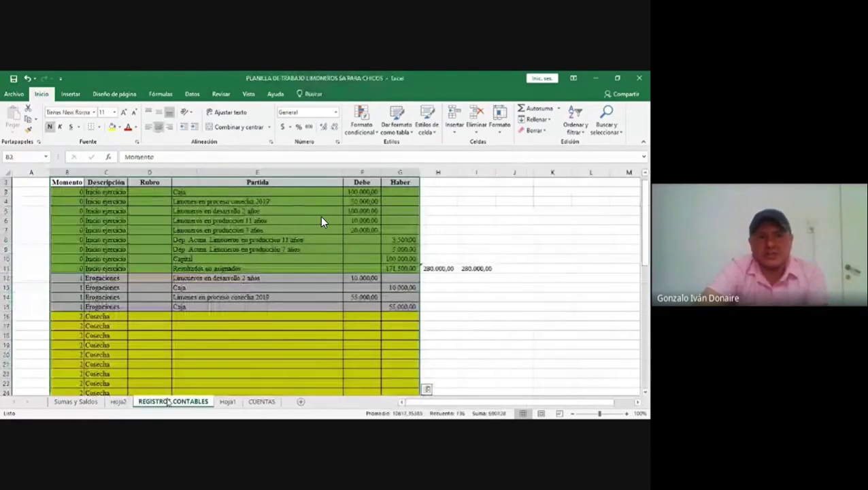
left_click(220, 203)
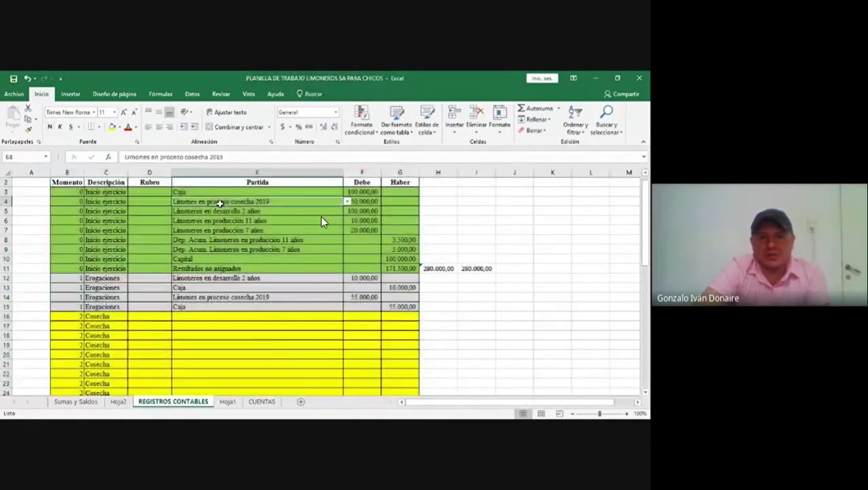
left_click(373, 201)
left_click(355, 298)
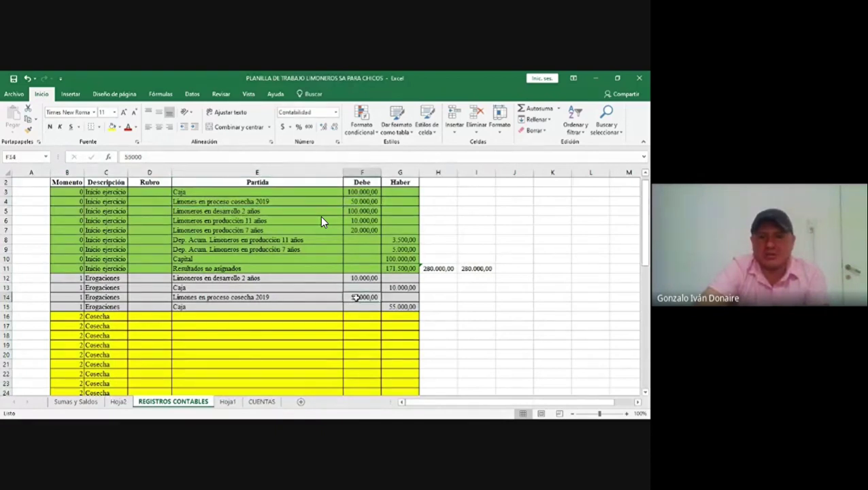
On Hoja1, enter the label VL in I4 with the amount 105000 in J4.
left_click(228, 401)
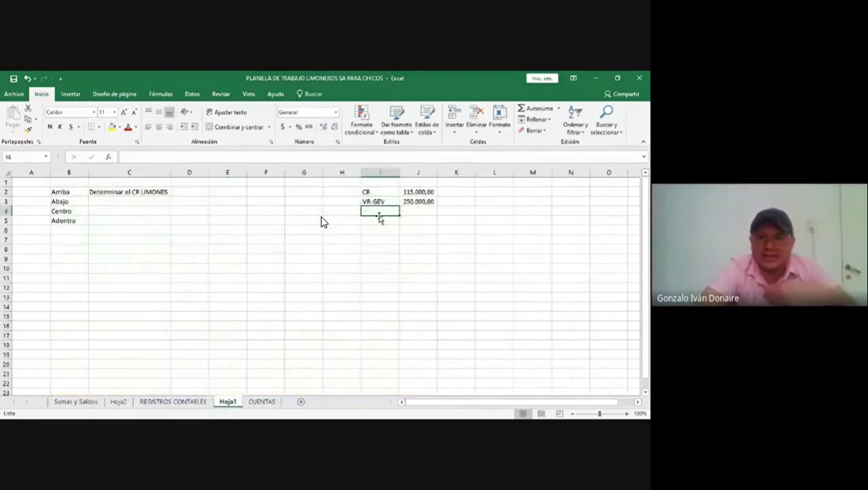
type("v")
key("Delete")
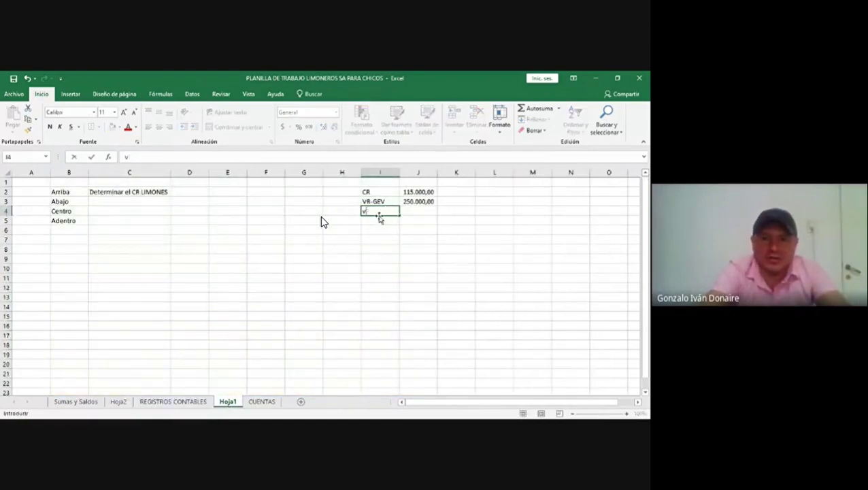
type("L")
key("Tab")
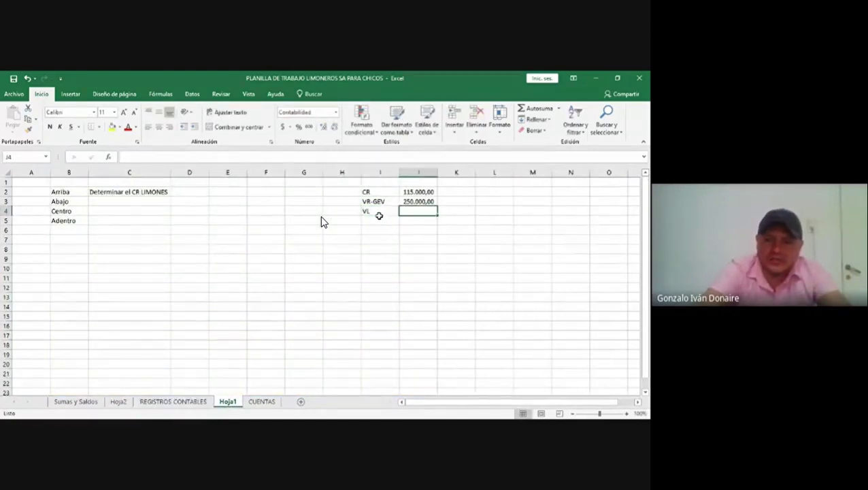
type("10")
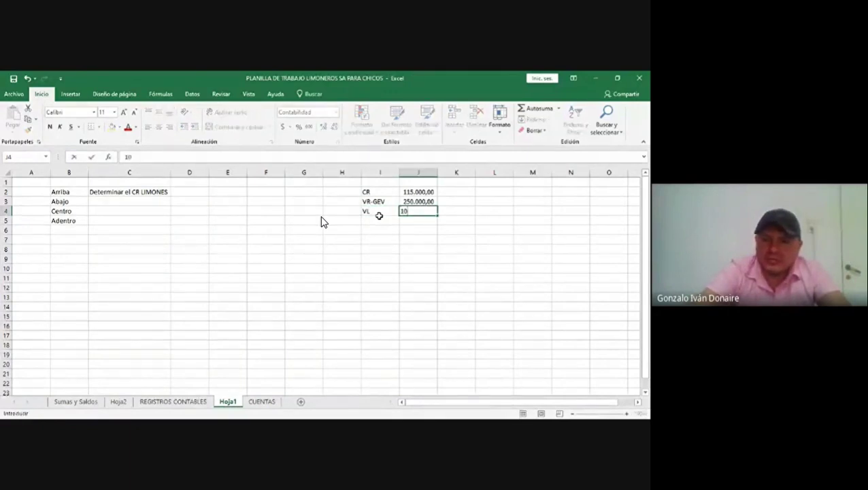
type("5000")
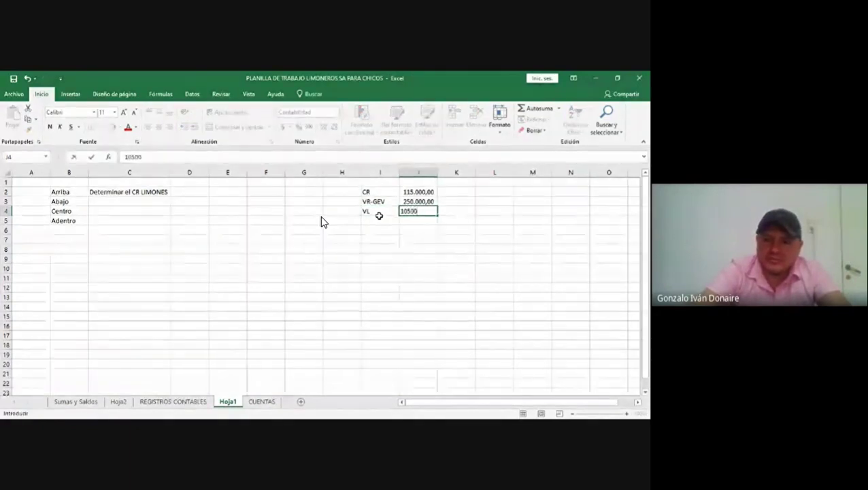
key("Return")
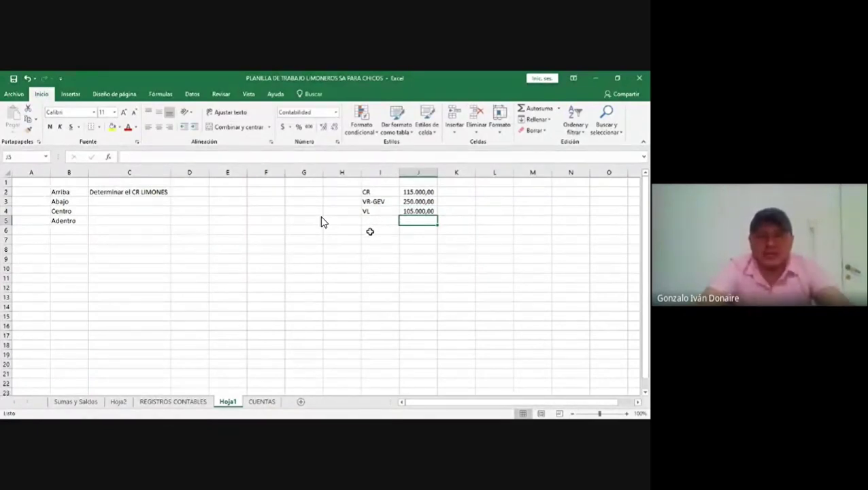
Enter the label Rcrecimiento in I6 and fit column I's width to the text.
left_click(370, 232)
type("R")
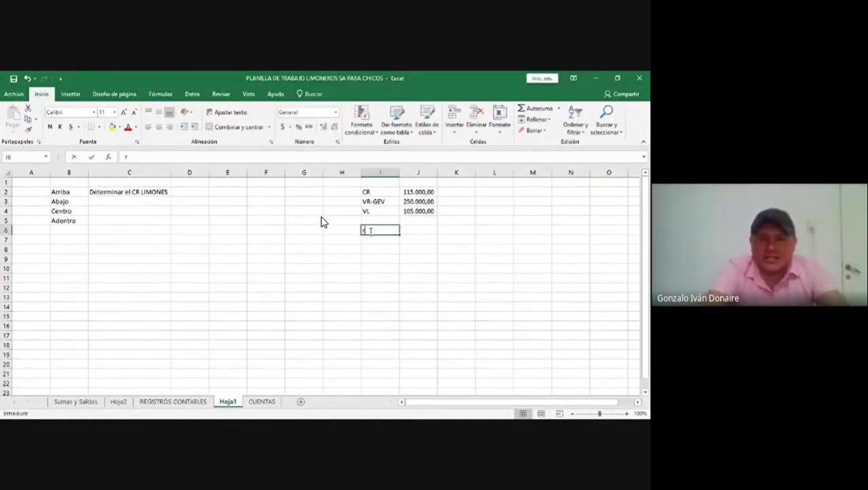
type("cr")
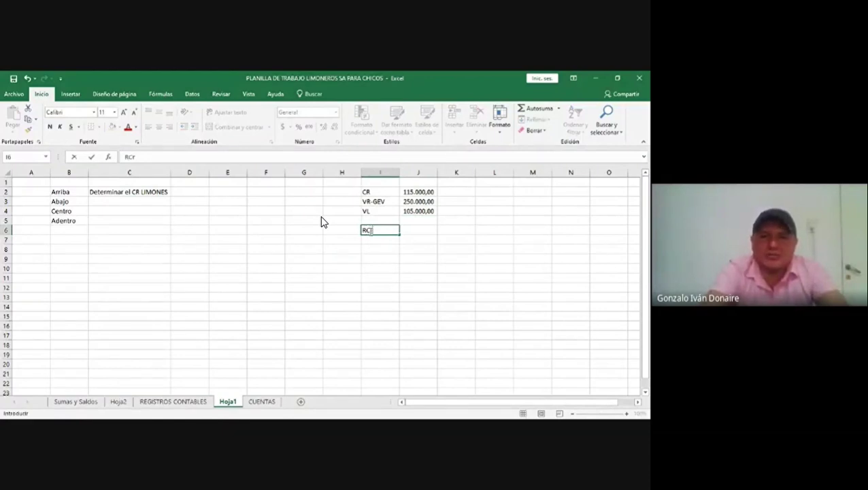
type("ecimiento")
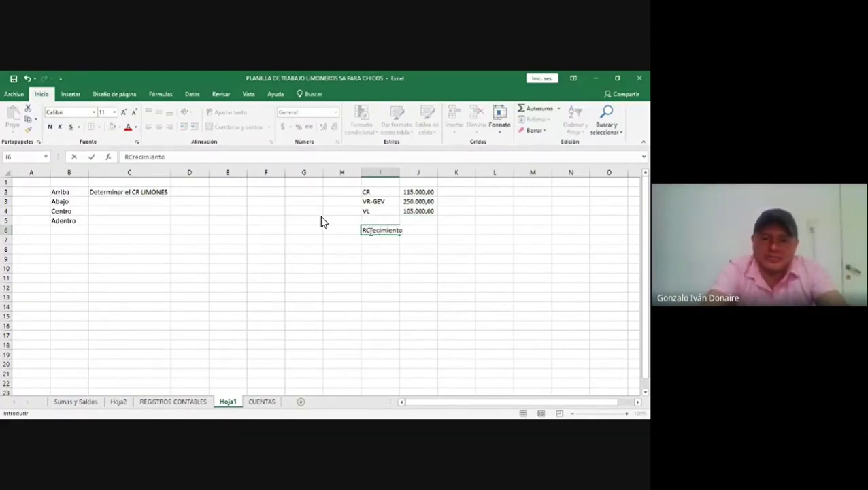
key("Tab")
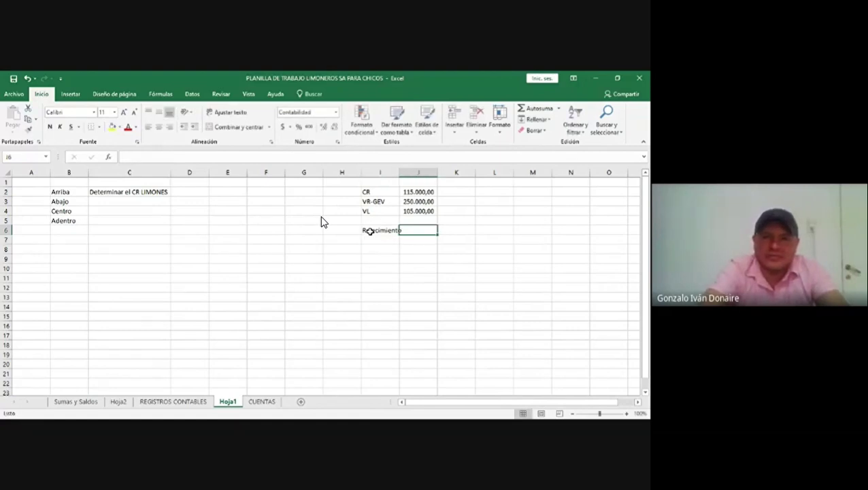
double_click(399, 172)
left_click(430, 211)
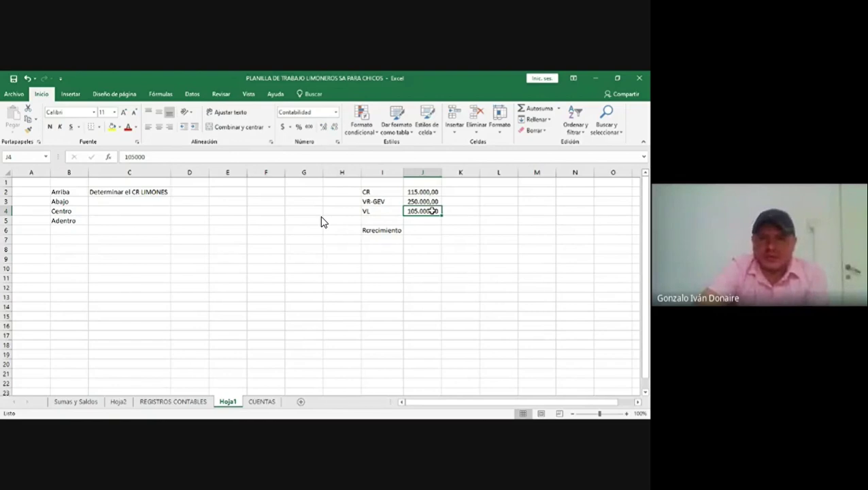
Correct the label in I6 to Rdo crecimiento and refit column I's width to the text.
left_click(369, 231)
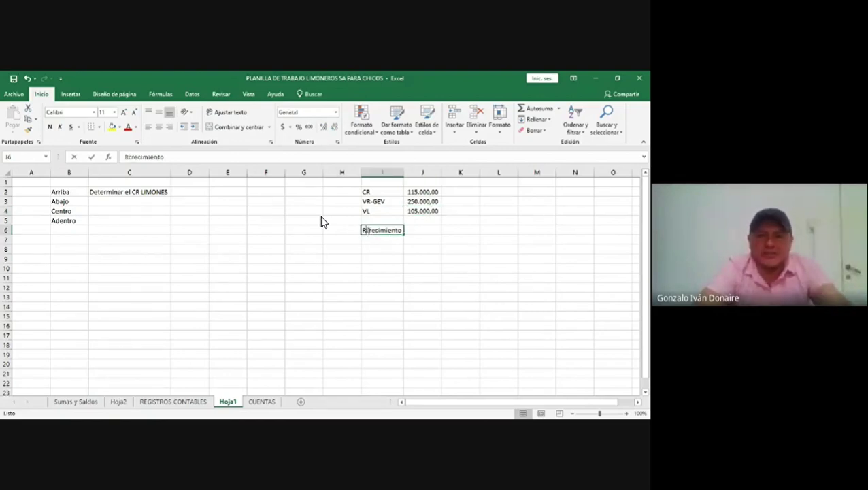
double_click(367, 231)
type("to")
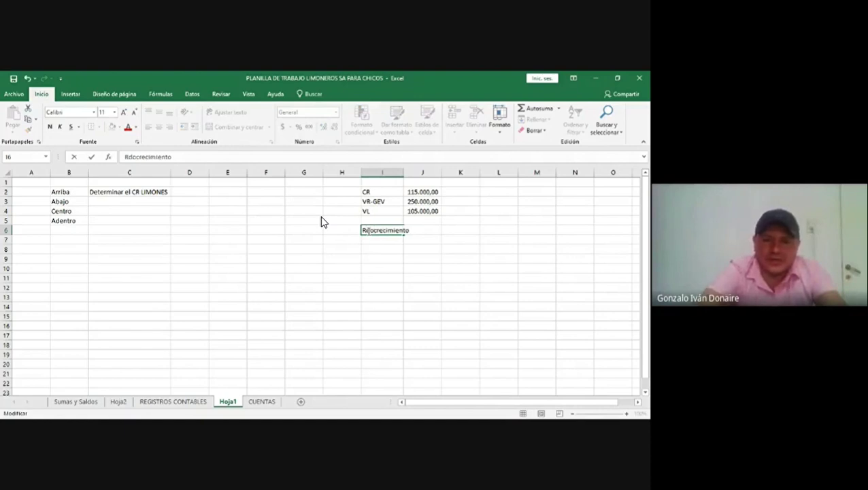
key("Return")
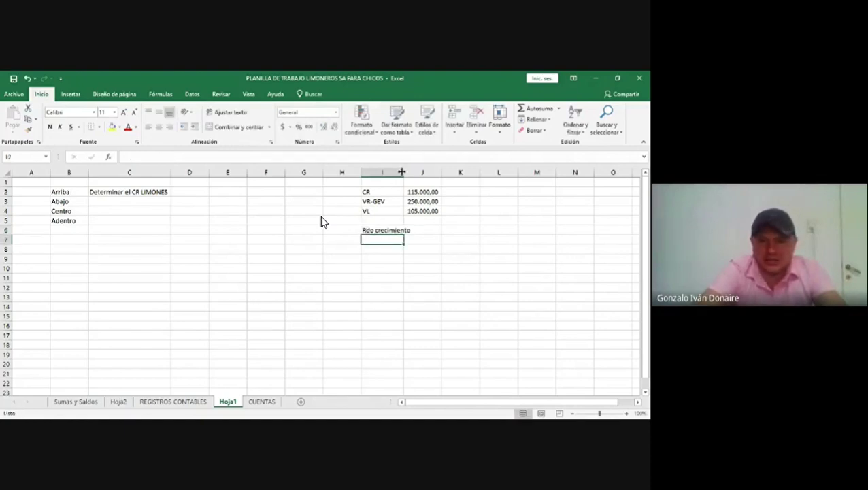
double_click(402, 172)
left_click(431, 232)
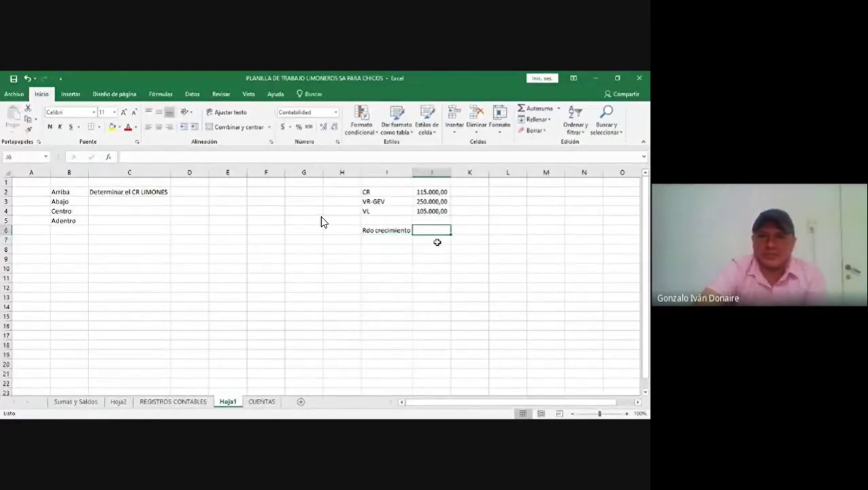
left_click(599, 78)
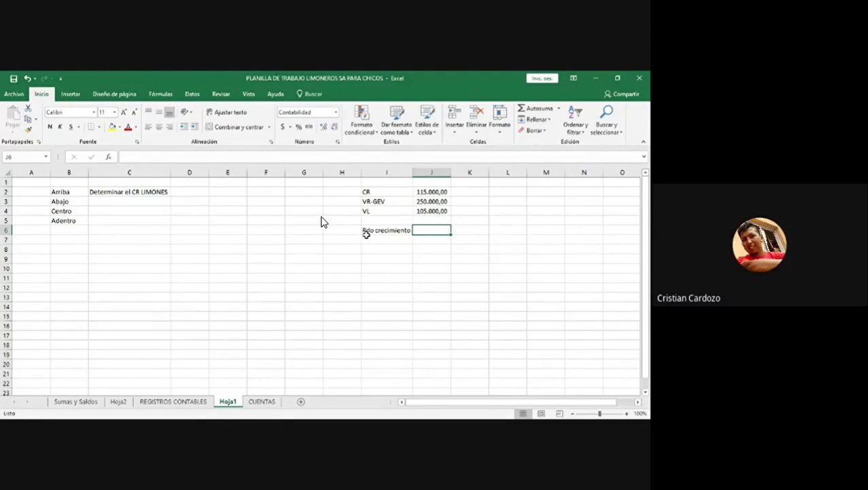
Enter the label Rdo x Tenencia in I7, below Rdo crecimiento.
left_click(369, 236)
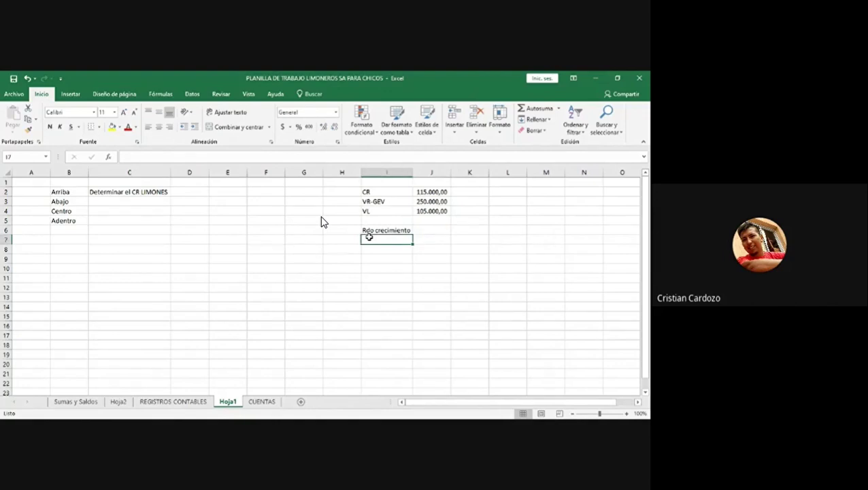
type("Rdo x")
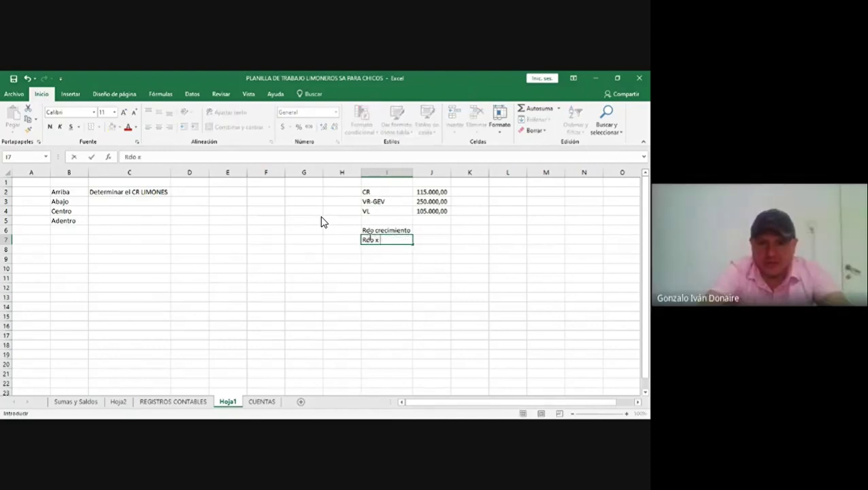
type(" Tenen")
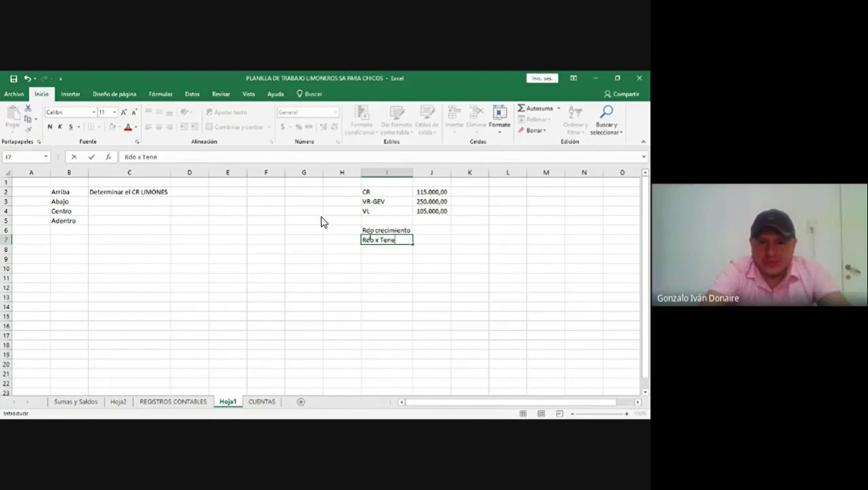
key("BackSpace")
type("n")
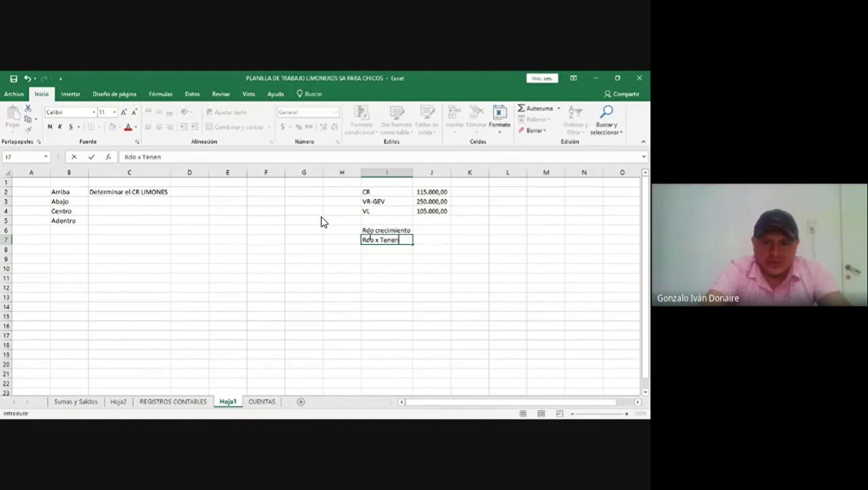
type("cia")
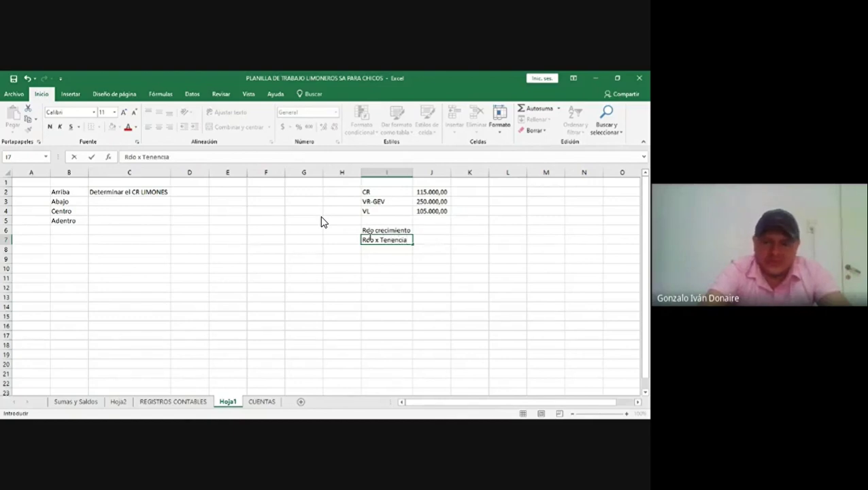
key("Tab")
key("Up")
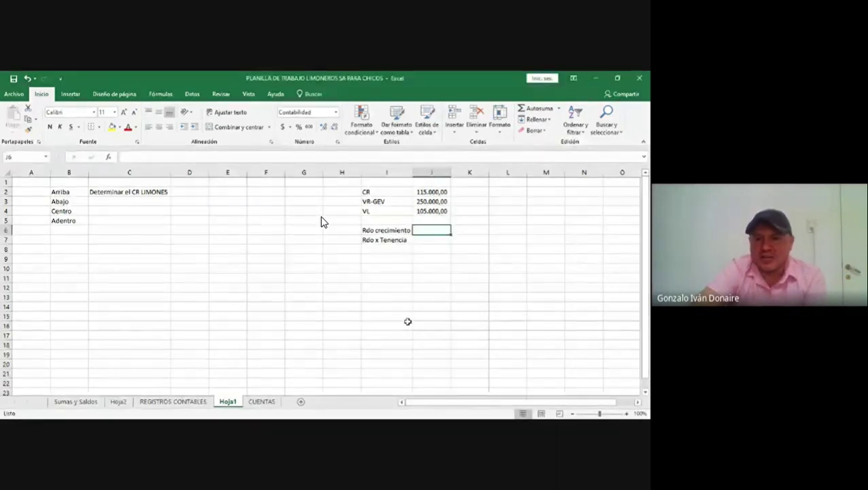
Calculate VR-GEV minus VL in K6 with the formula +J3-J4.
left_click(424, 212)
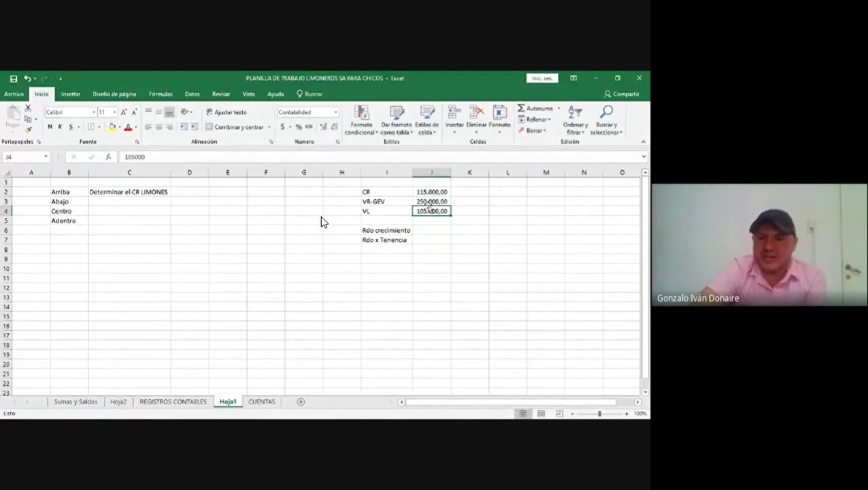
left_click(432, 203)
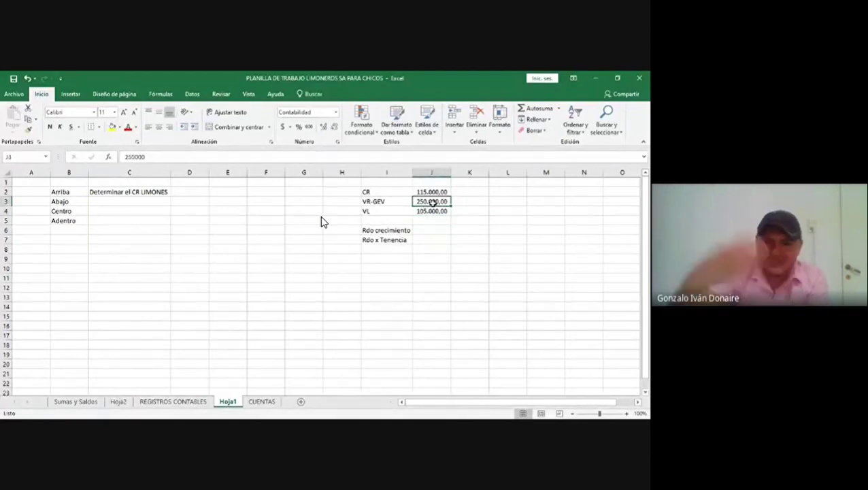
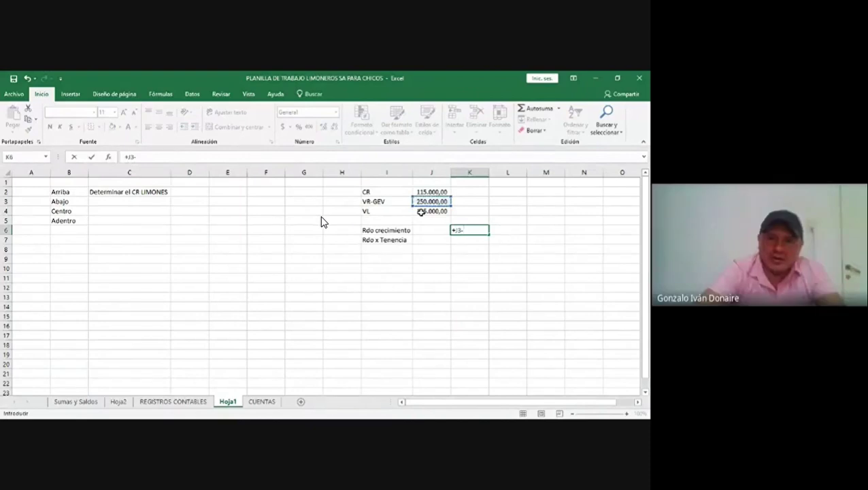
left_click(421, 212)
key("Return")
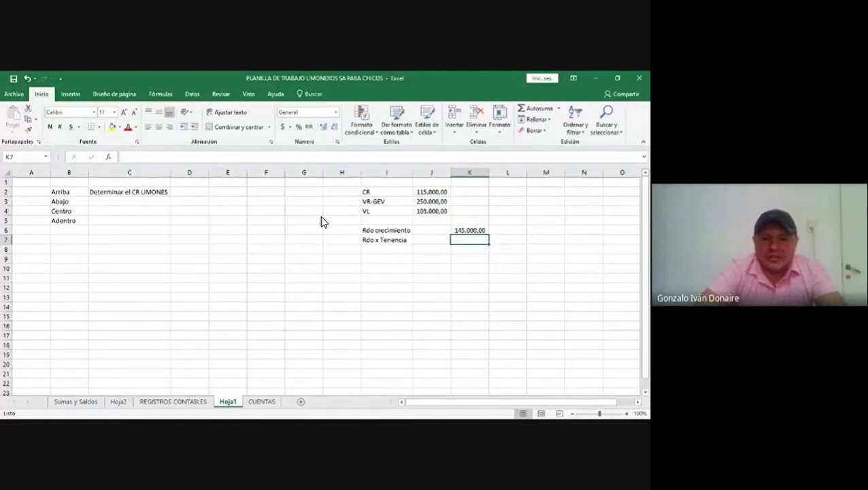
Calculate Rdo x Tenencia in J7 as CR minus VL with the formula +J2-J4.
key("alt+Tab")
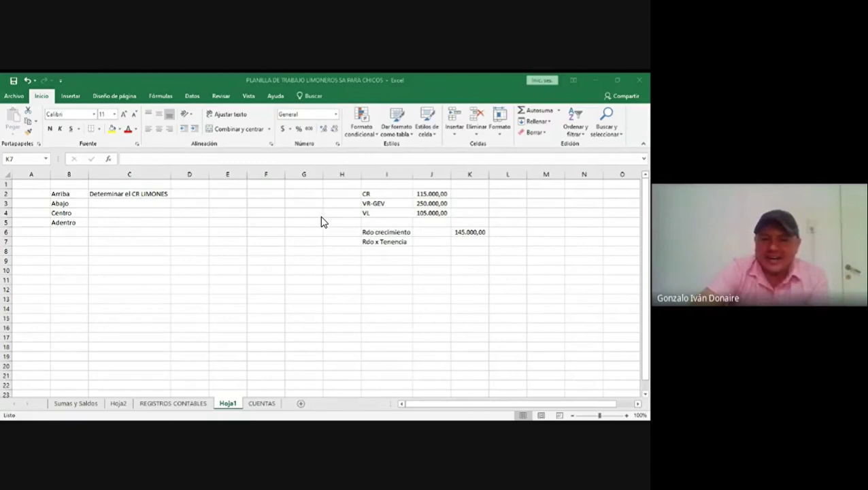
left_click(298, 413)
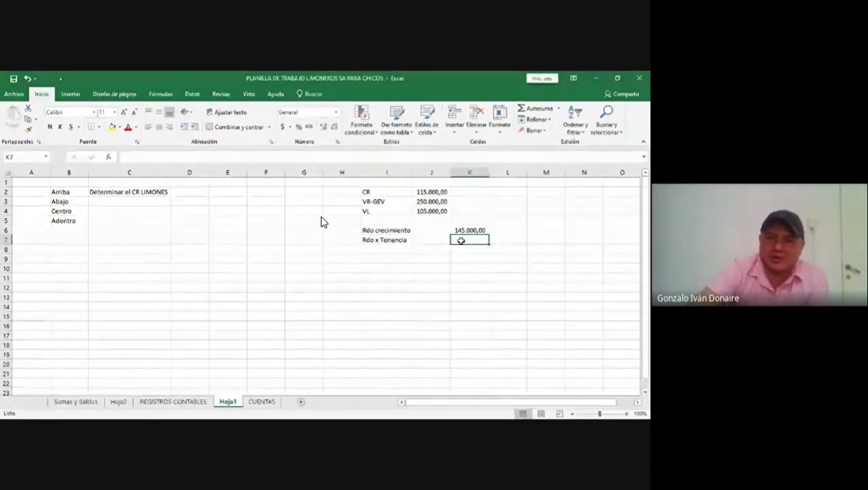
left_click(431, 240)
type("+")
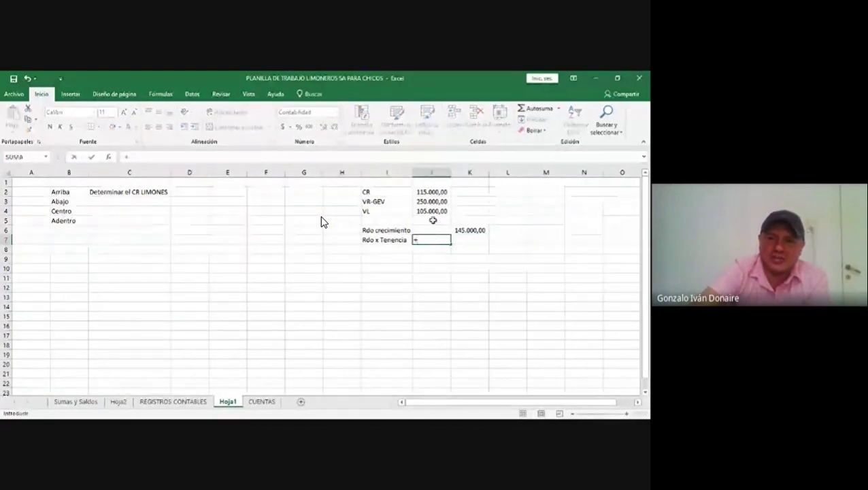
left_click(428, 192)
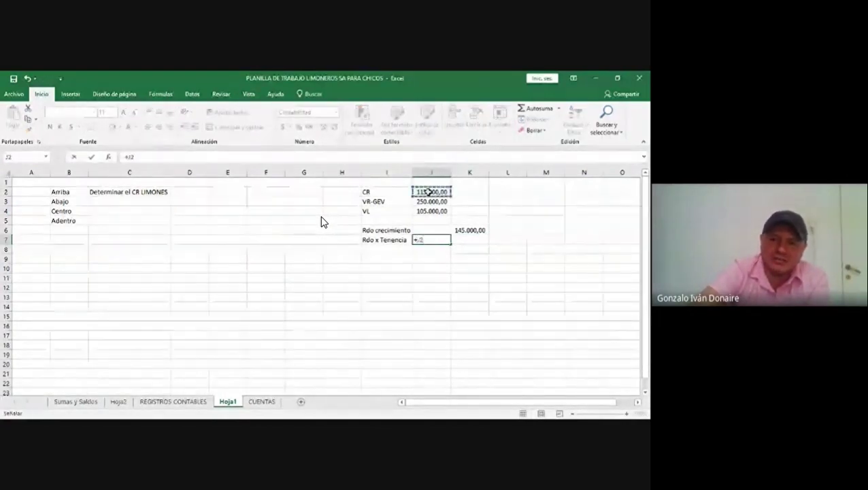
type("-")
left_click(421, 210)
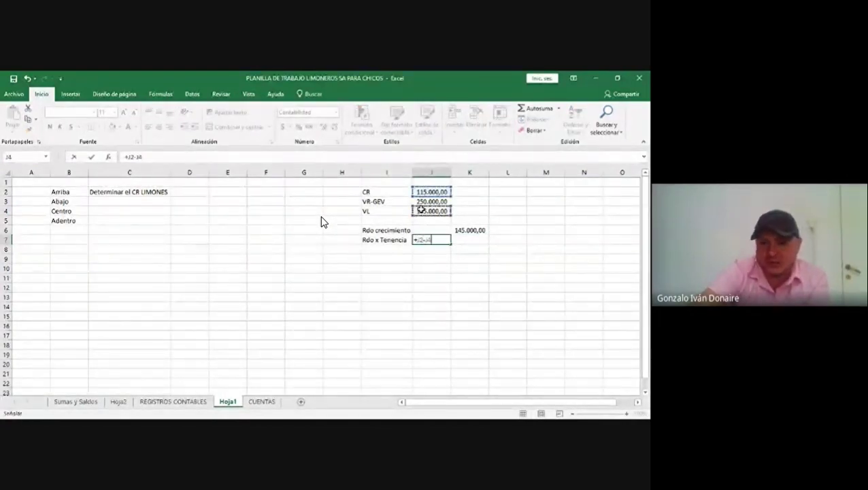
key("Return")
Calculate Rdo crecimiento in J6 as VR-GEV minus CR with the formula +J3-J2.
left_click(424, 229)
type("+")
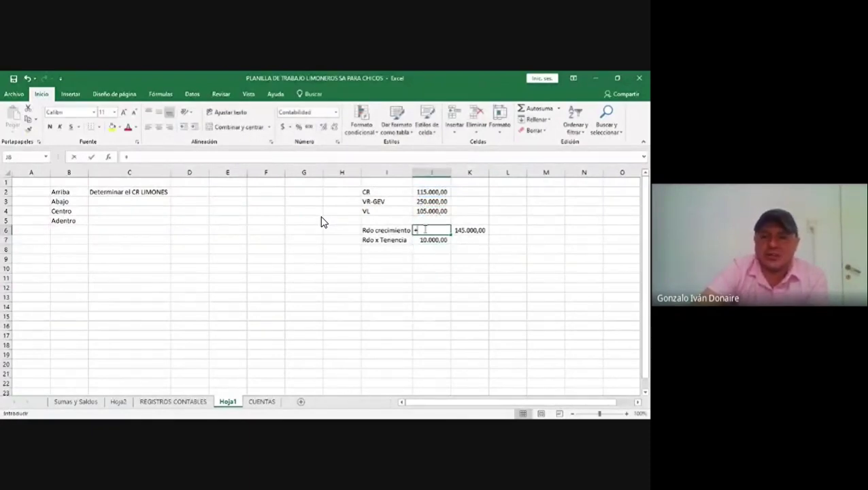
left_click(423, 203)
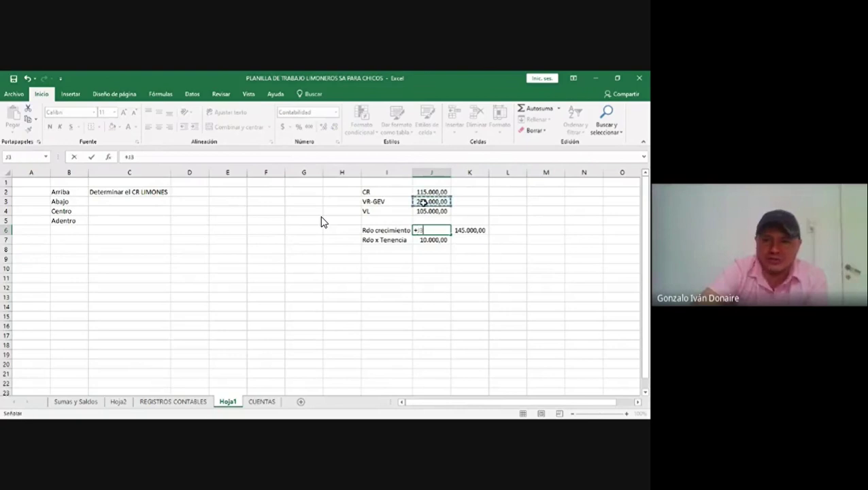
type("-")
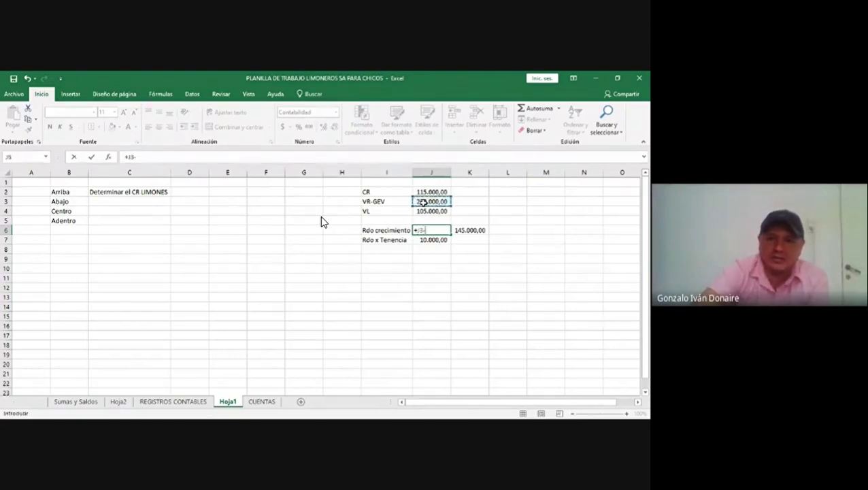
left_click(423, 192)
key("Return")
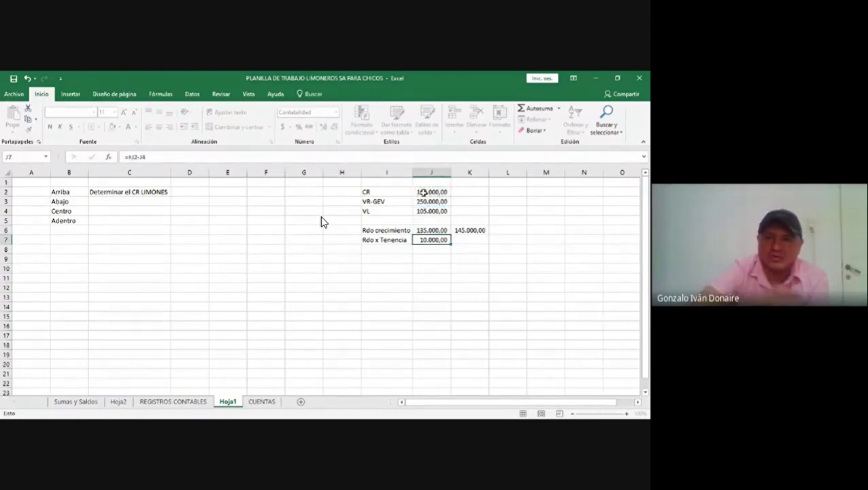
left_click(425, 251)
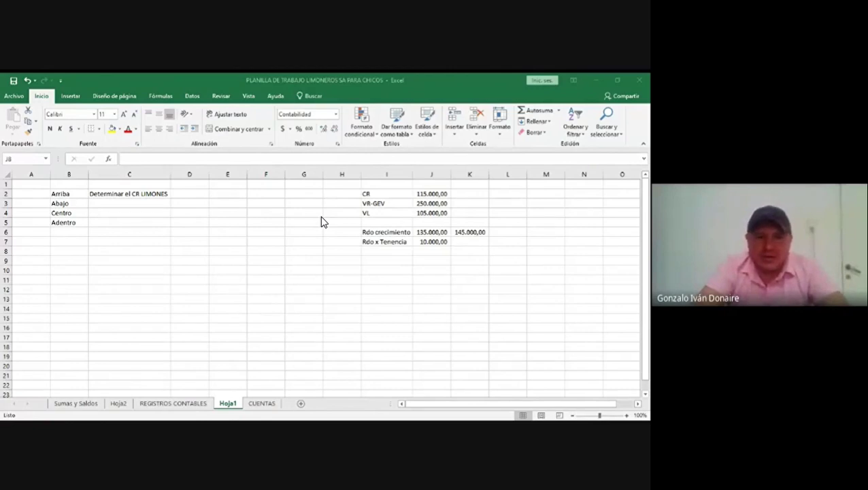
Enter the task description Registrar venta presunta in C3, beside Abajo.
key("alt+Tab")
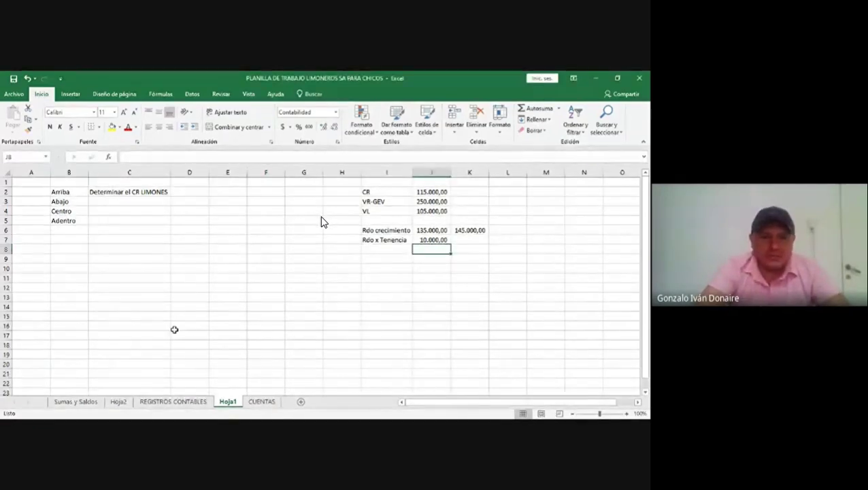
left_click(109, 202)
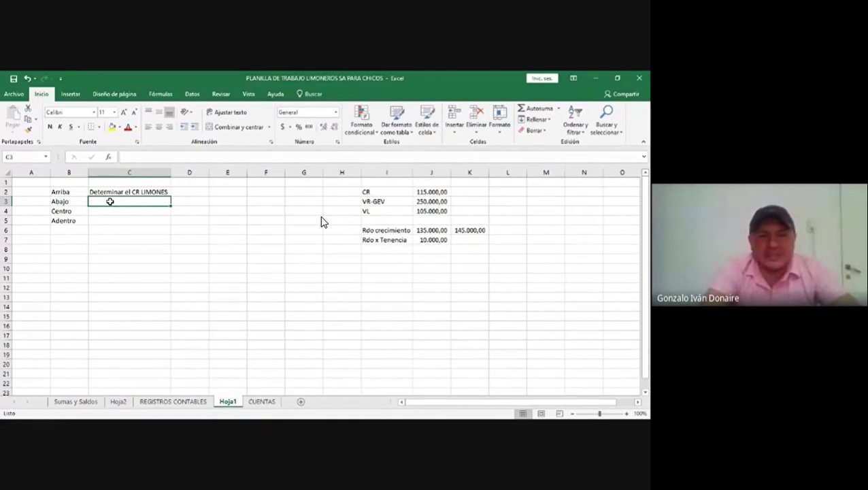
type("=")
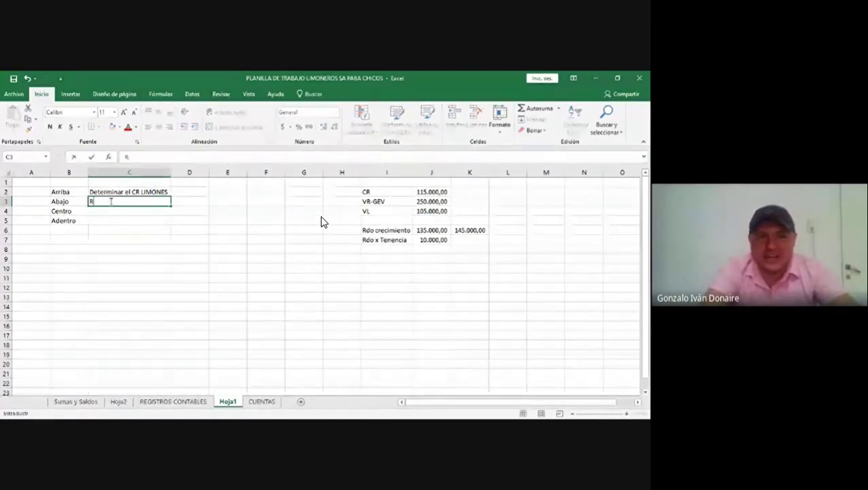
type("egistrar")
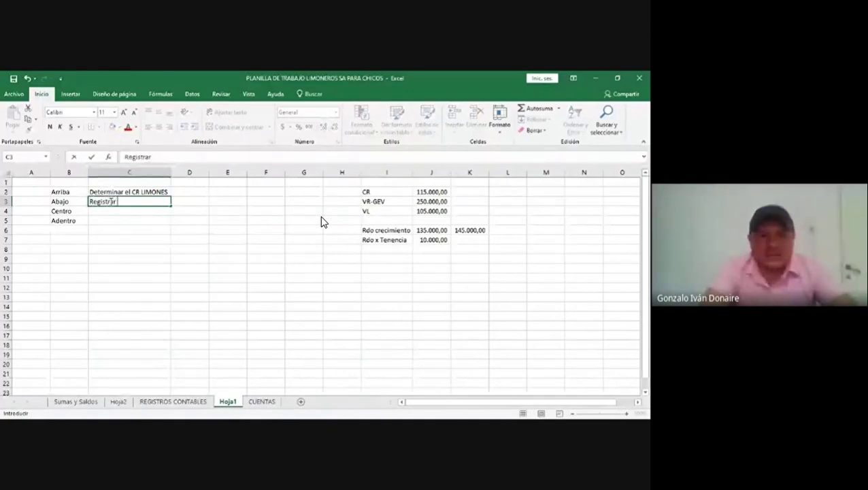
type(" venta")
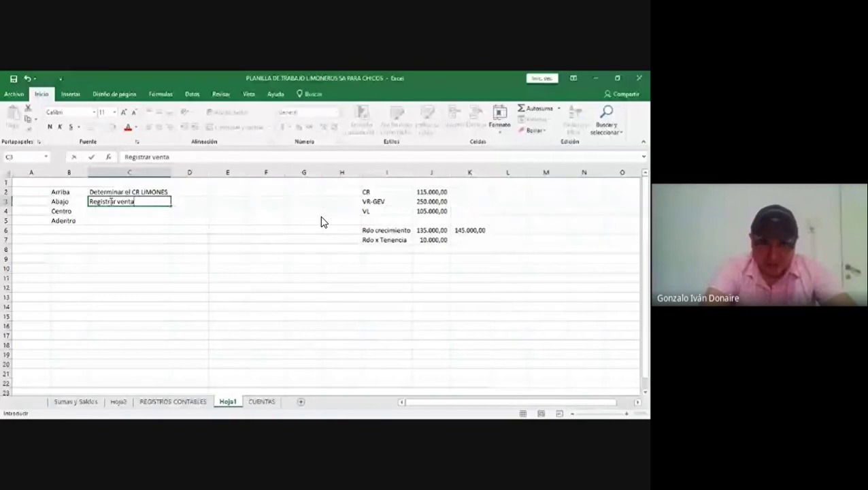
type(" presunta")
key("Return")
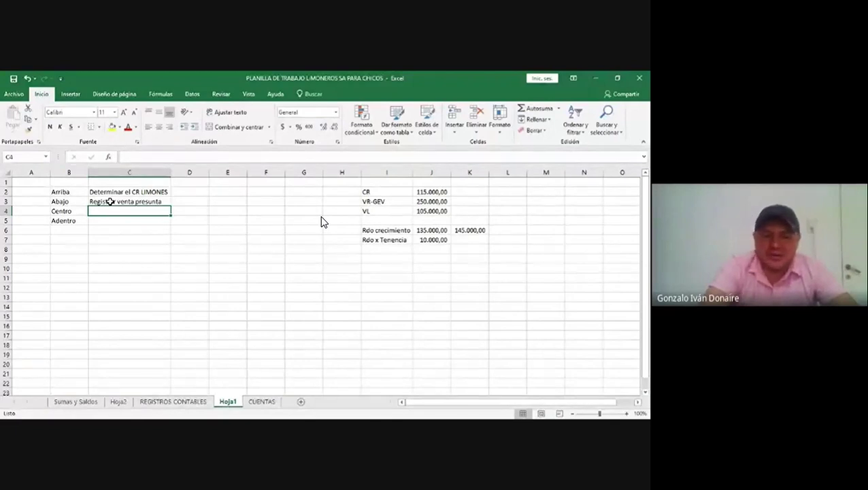
Enter the task description Registrar el CMV presunta in C4, beside Centro.
type("Regi")
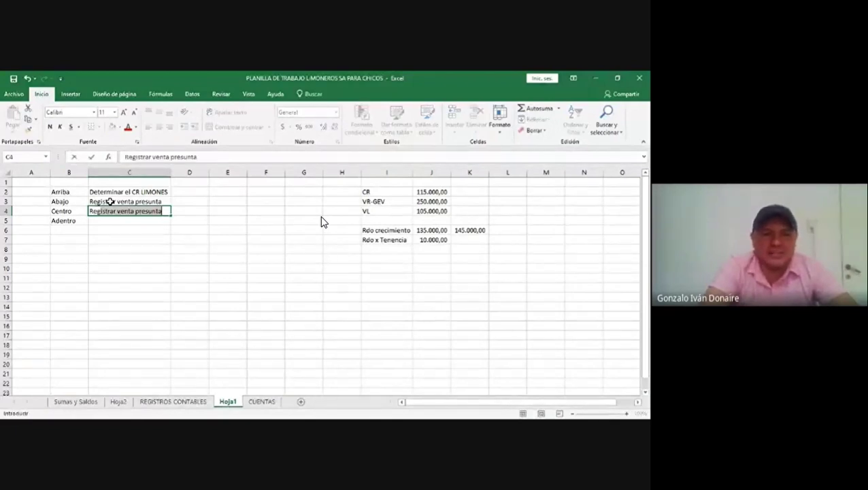
type("strar el c")
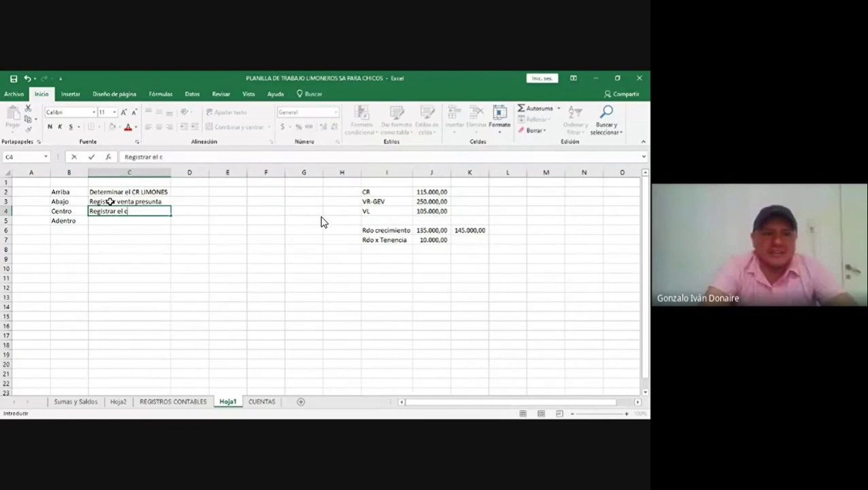
key("BackSpace")
type("C")
type("M")
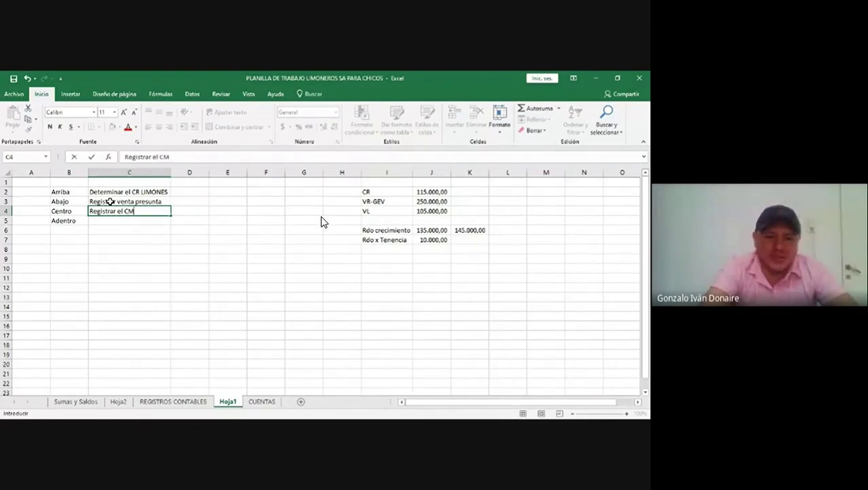
type("V P")
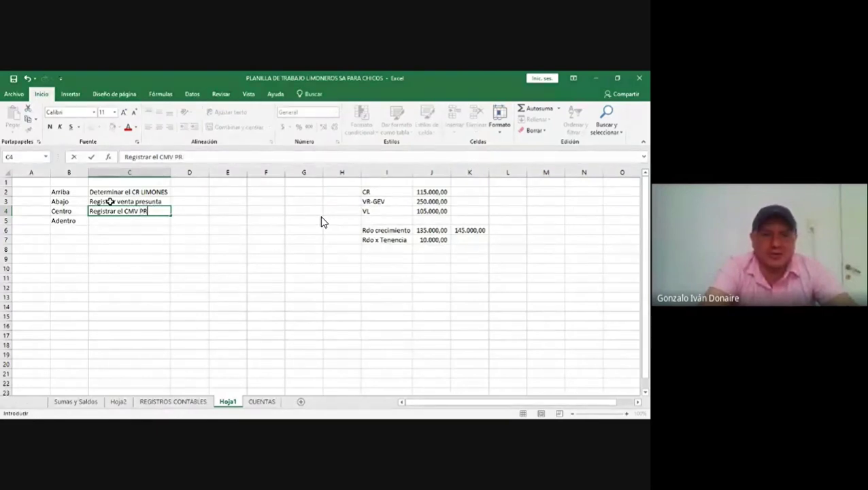
type("res")
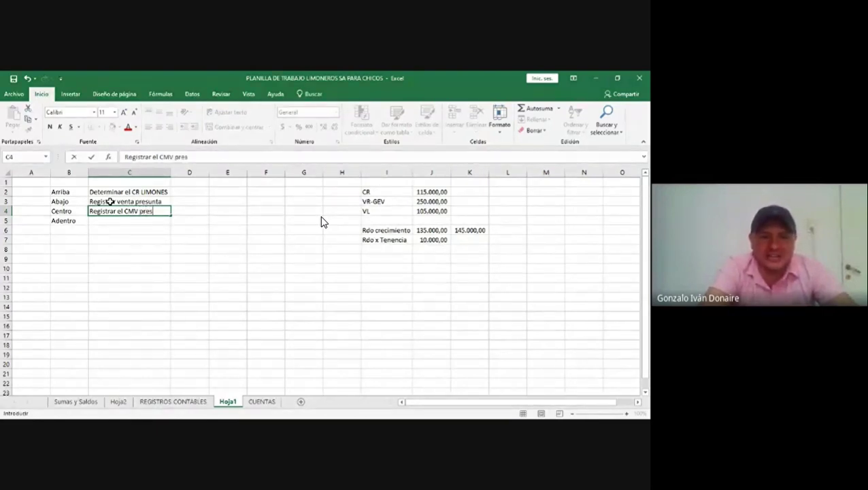
type("eunta")
key("Return")
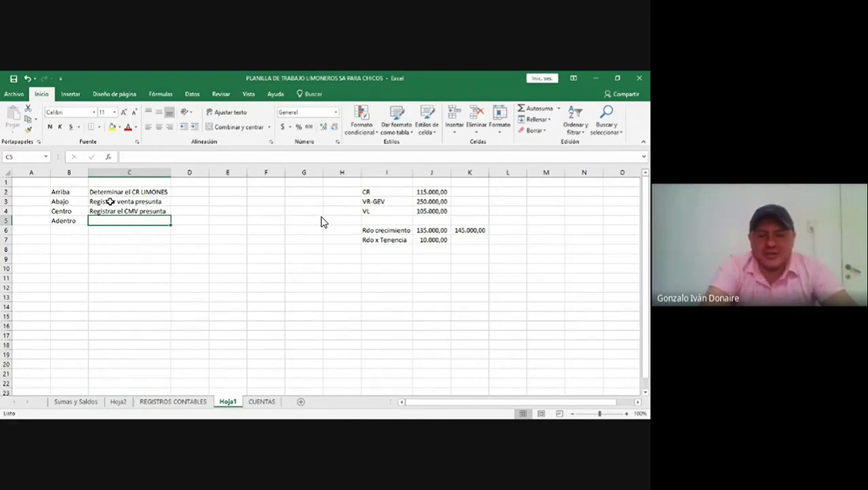
Enter "Determinar un costo más cercano y al cual vamos a activar gastos necesarios p/limón cosechado" in C5 beside Adentro and widen column D.
type("Det")
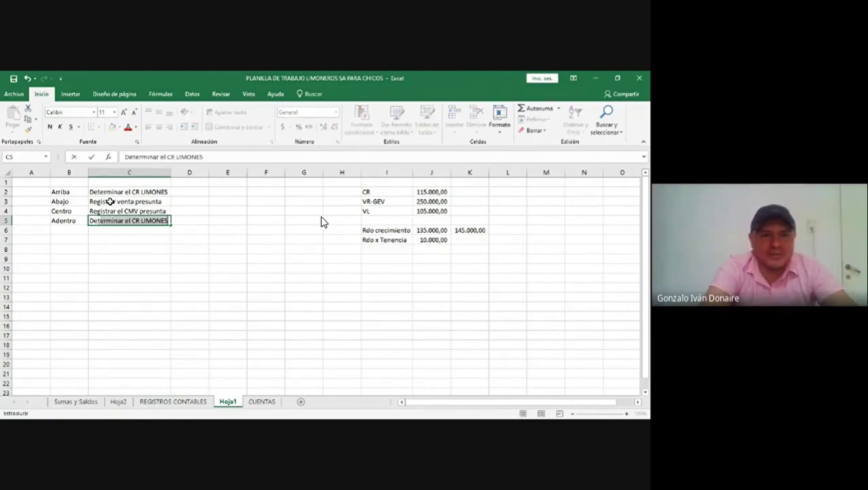
type("erminar un ")
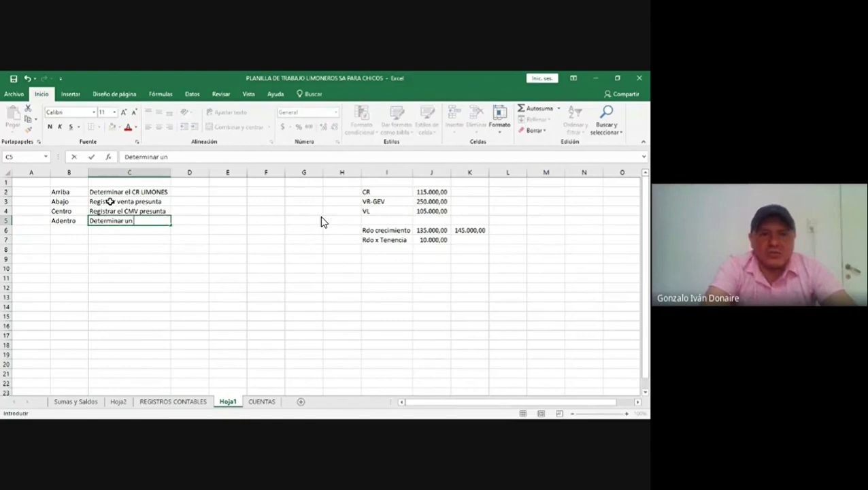
type("costo m")
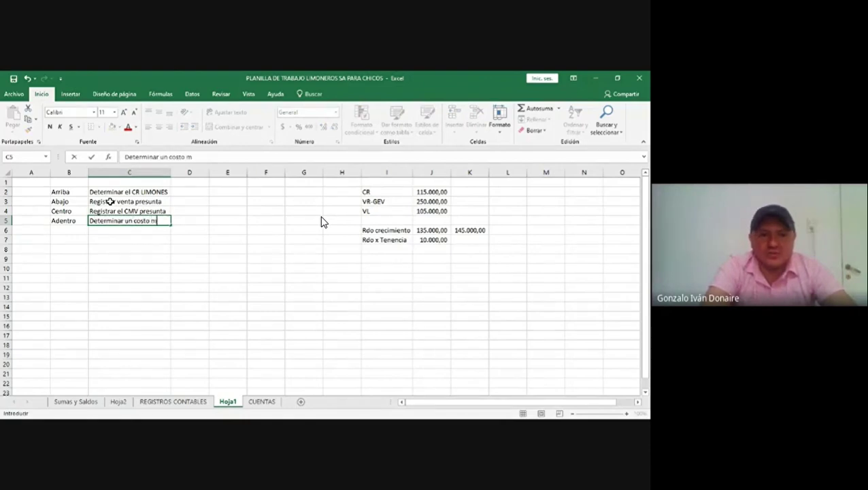
type("ás")
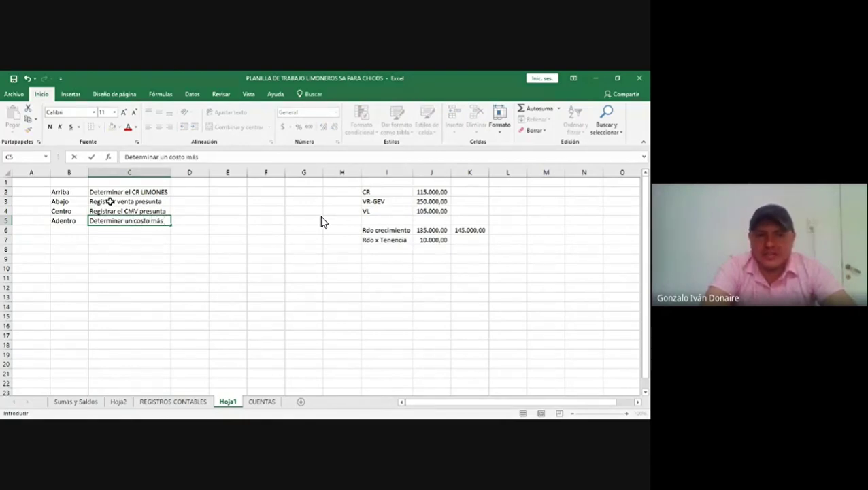
type(" cercan")
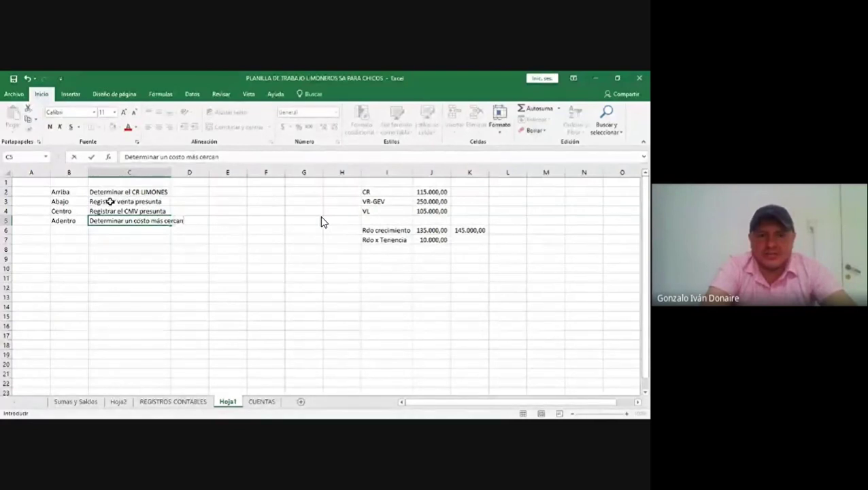
type("o y al ")
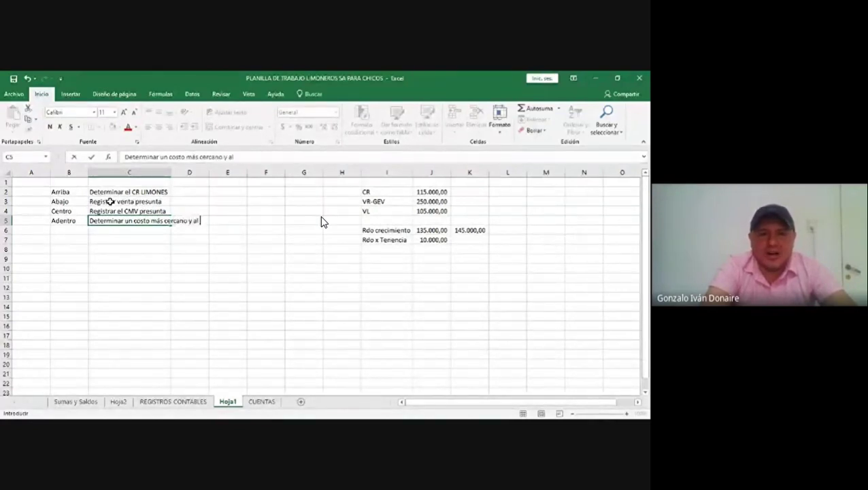
type("cual vamos")
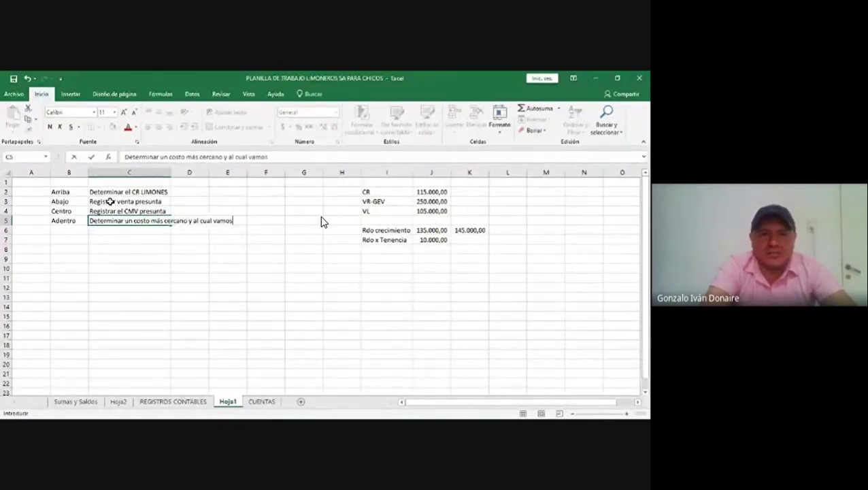
type(" a activar")
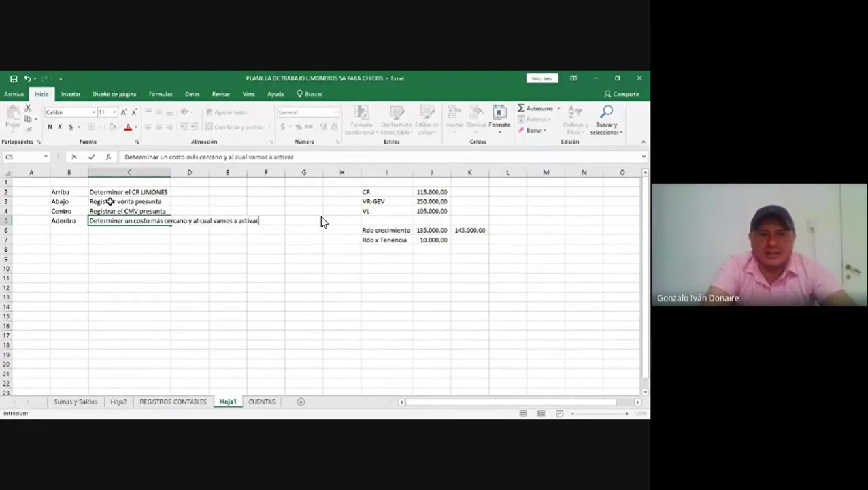
type(" gastos ")
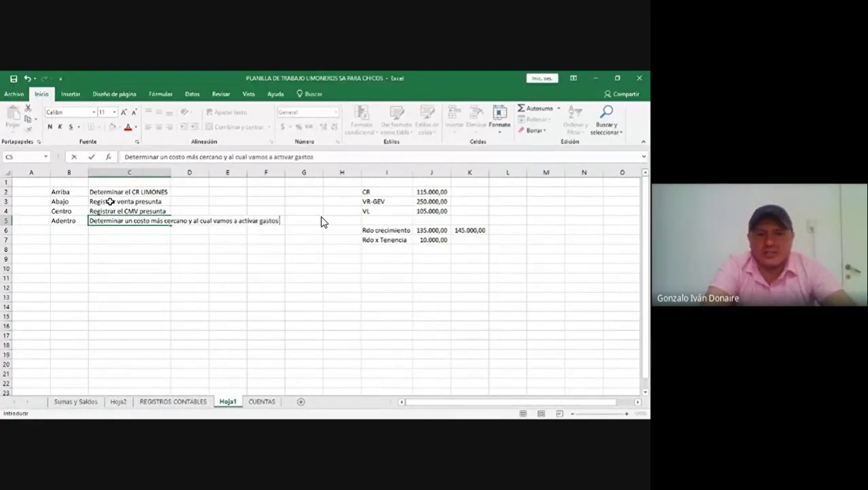
type("necesarios ")
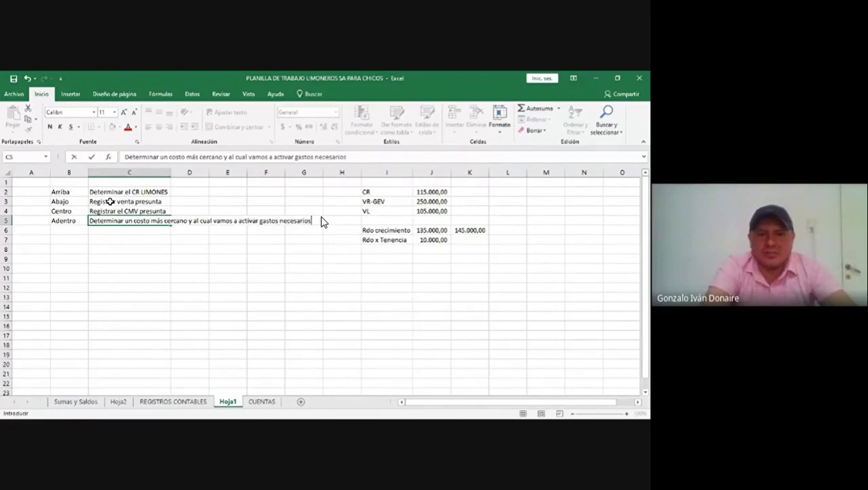
type("p")
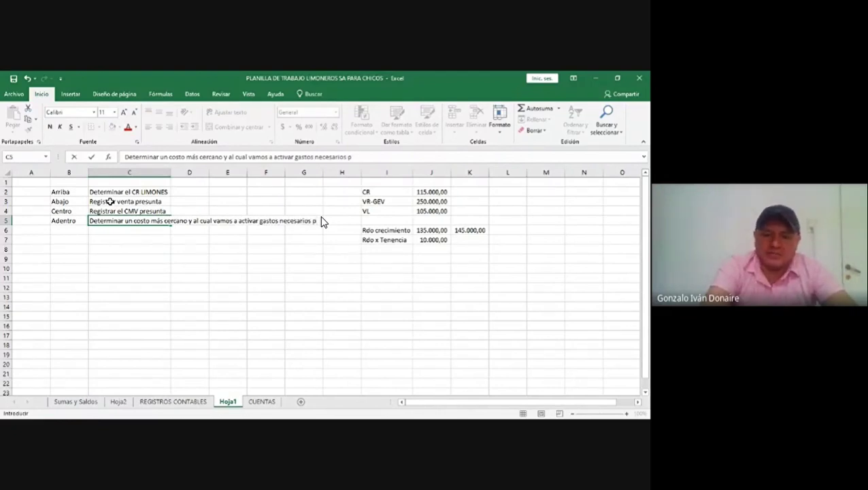
type("/lim")
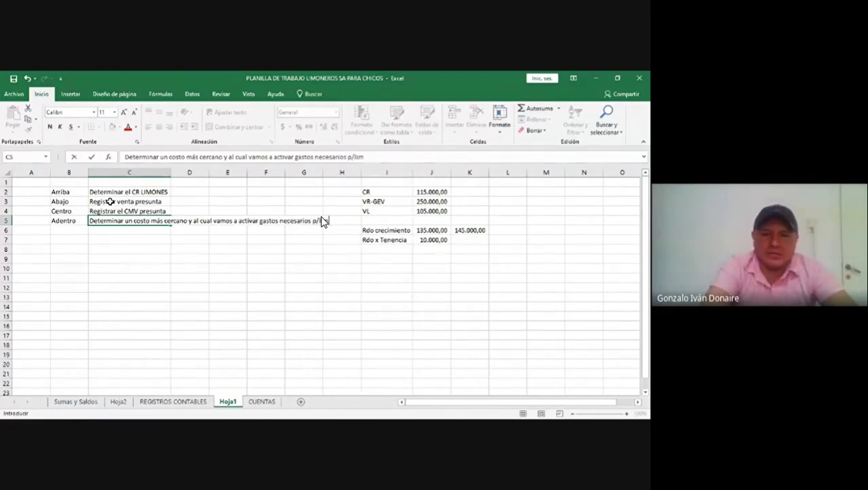
type("ón co")
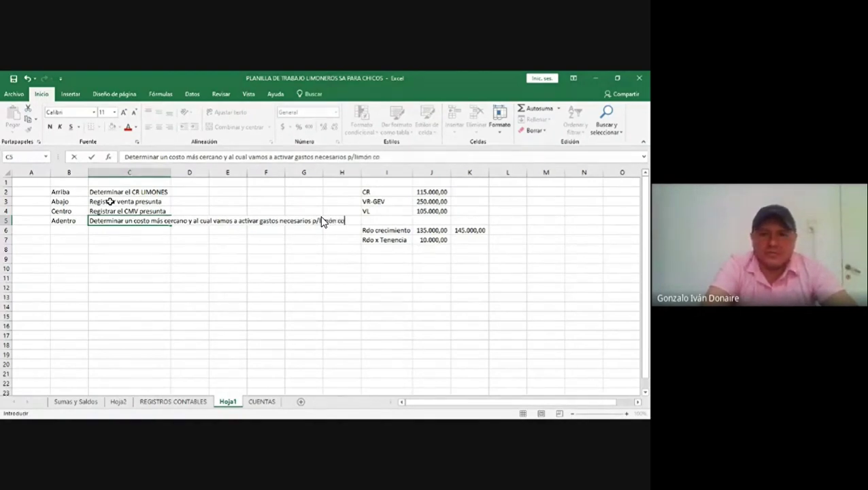
type("sec")
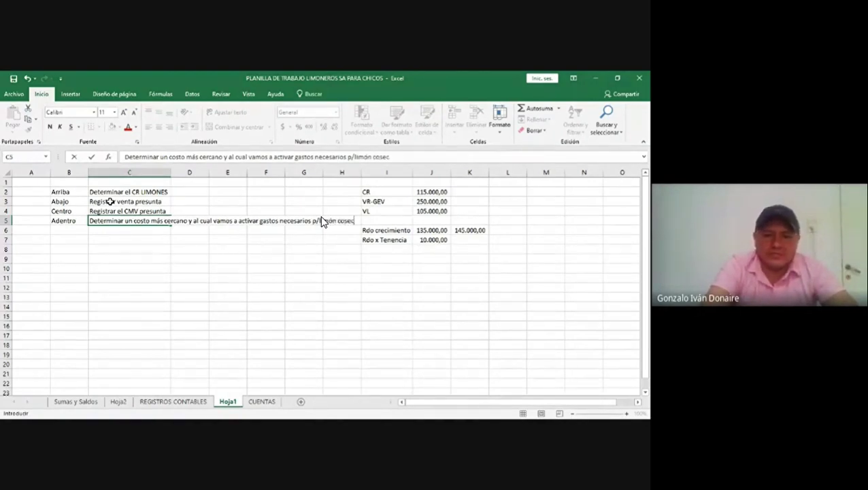
type("hado")
key("Return")
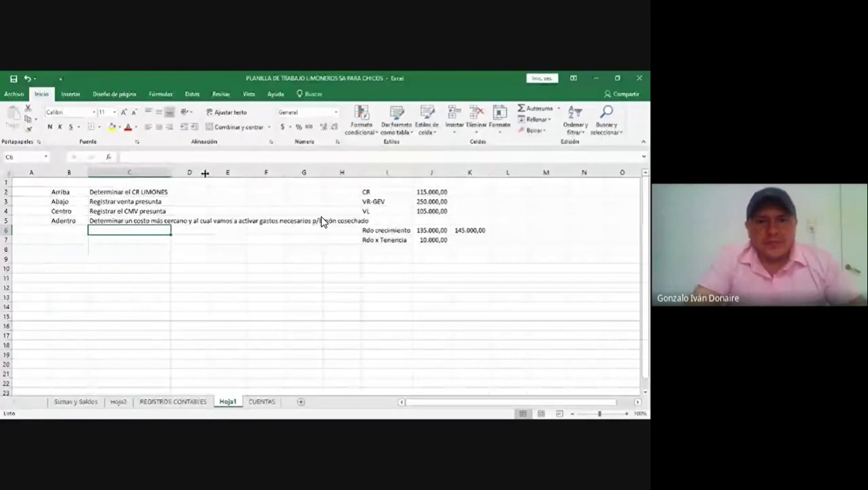
left_click_drag(207, 173, 232, 174)
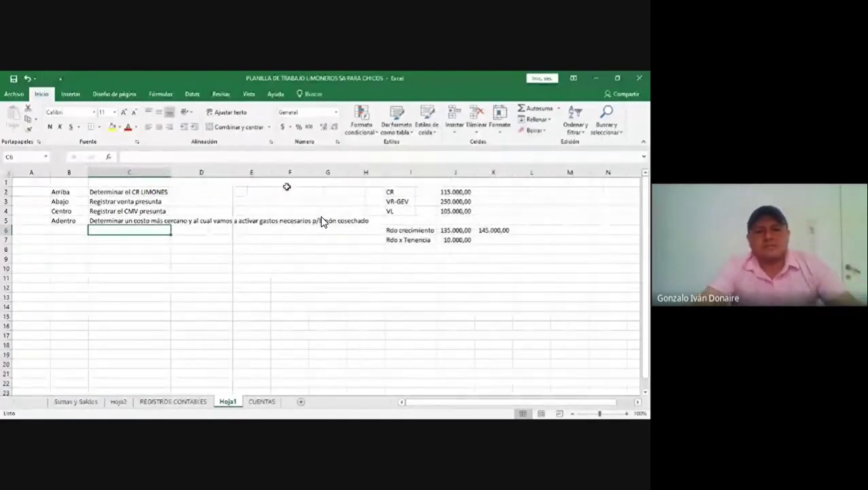
left_click(267, 276)
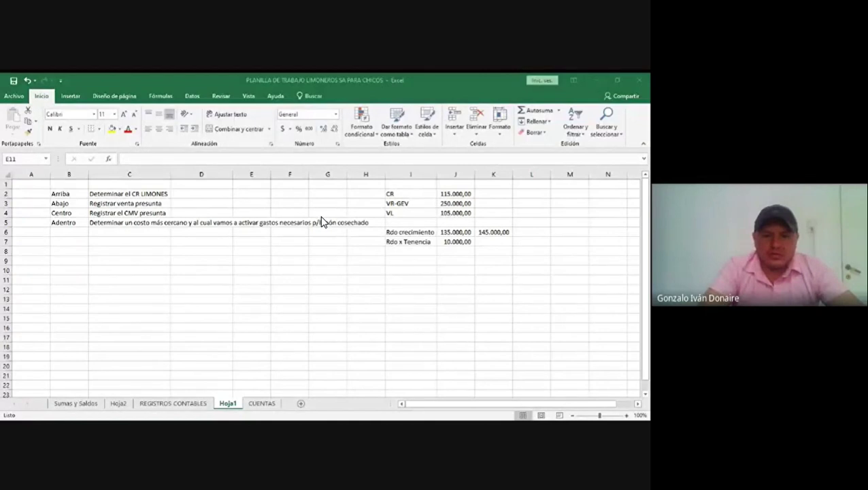
Choose Gastos de cosecha as the Partida of the first Cosecha row, E16, in the REGISTROS CONTABLES sheet.
left_click(183, 402)
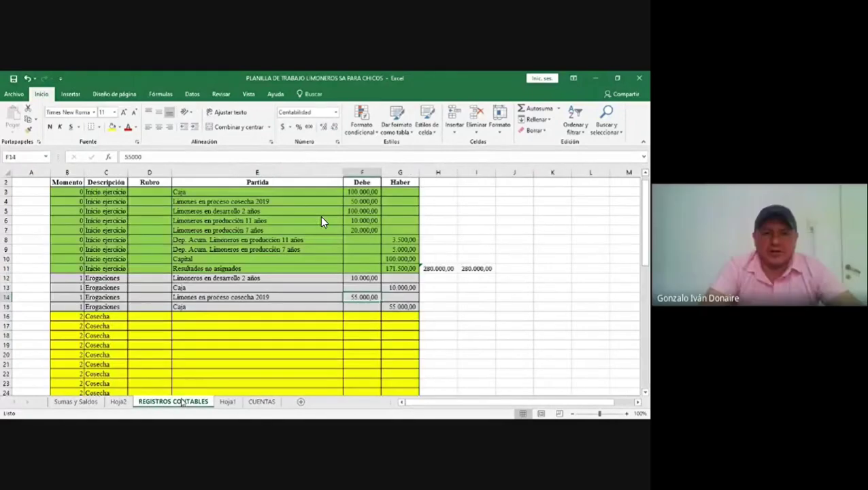
left_click(221, 317)
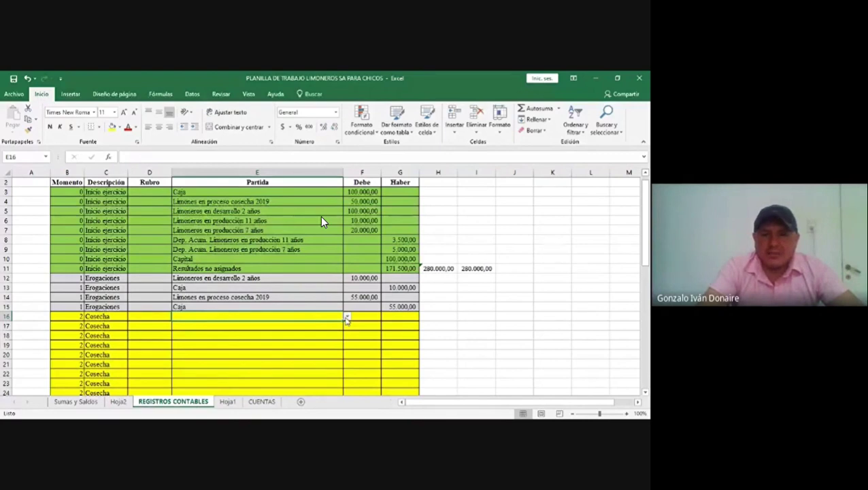
left_click(347, 318)
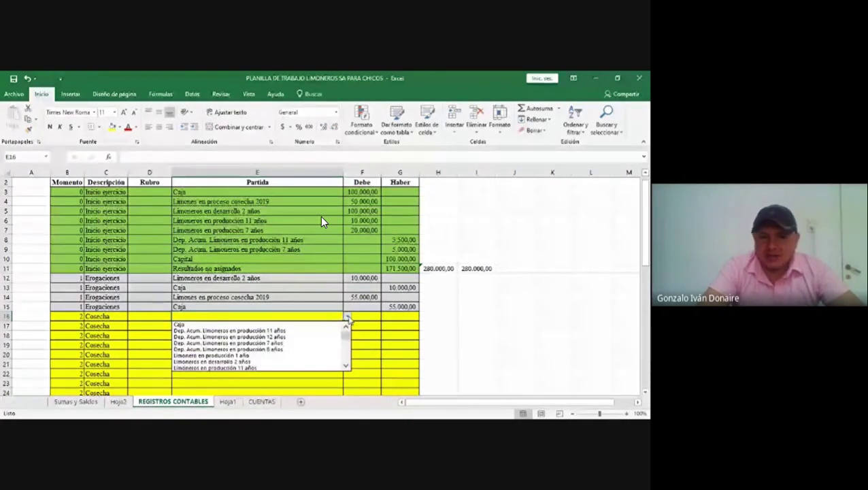
scroll(322, 222, "down", 2)
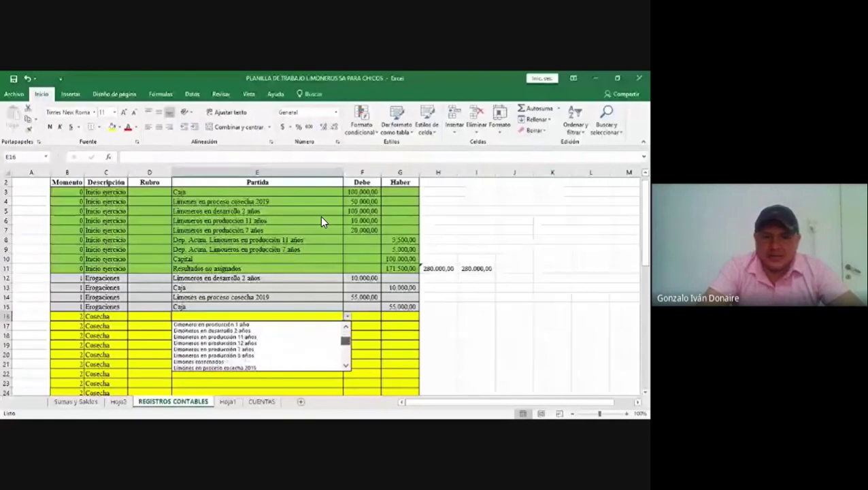
scroll(323, 222, "down", 4)
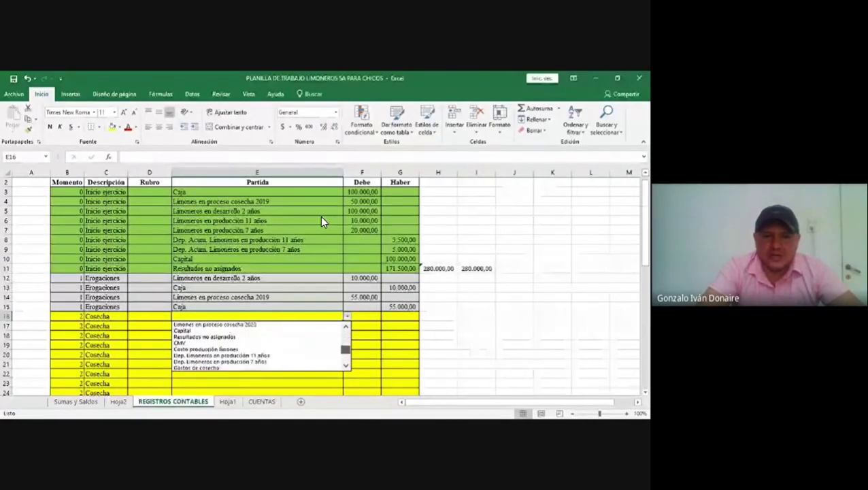
key("Down")
key("Return")
Enter 236000 as the Debe amount for Gastos de cosecha in F16.
left_click(362, 317)
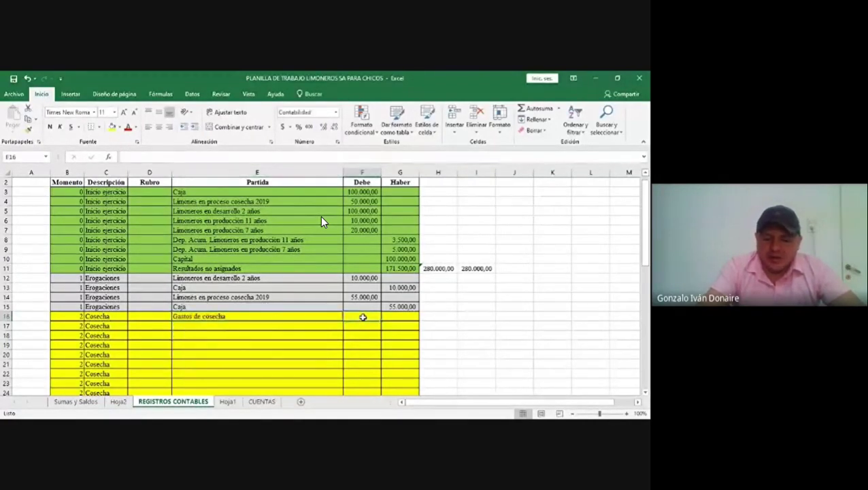
type("185")
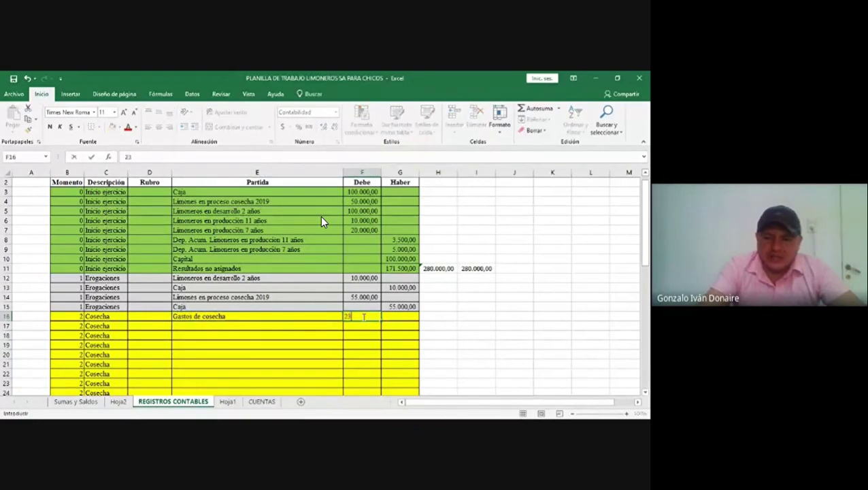
key("Tab")
left_click(362, 317)
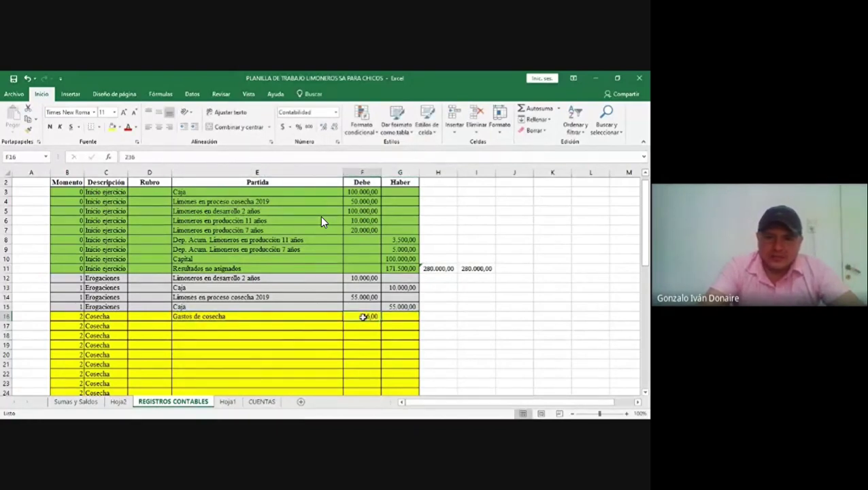
type("236")
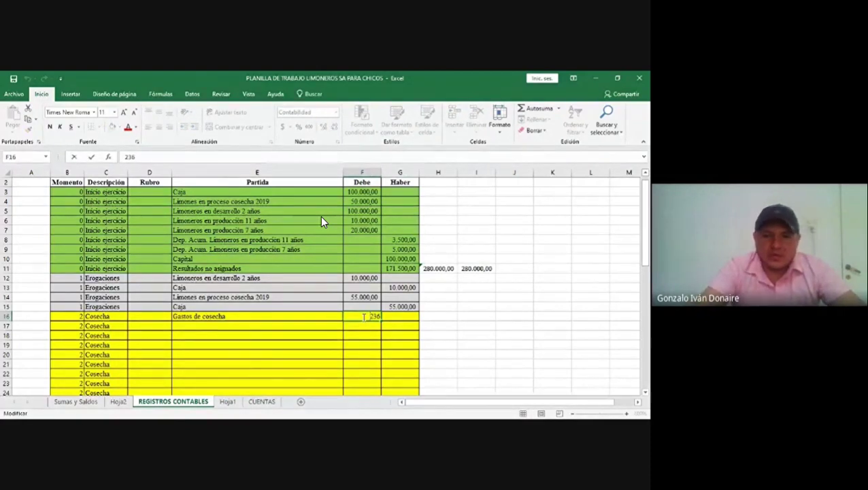
key("BackSpace")
key("BackSpace")
key("BackSpace")
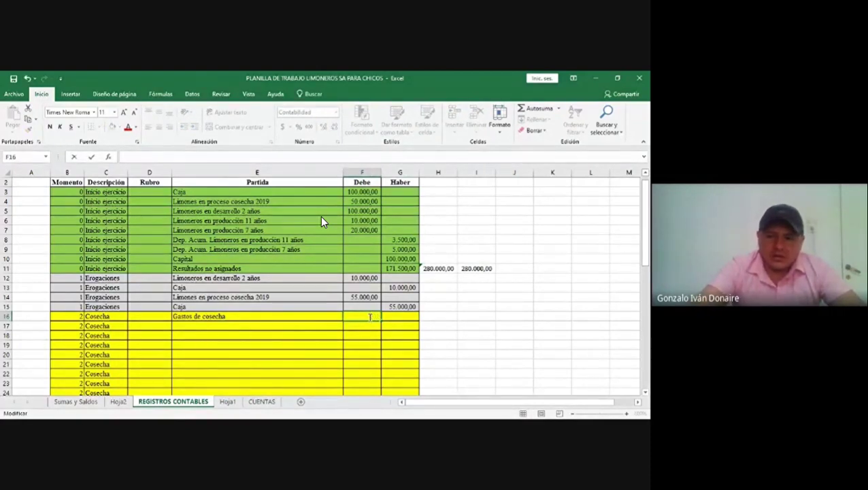
type("236000")
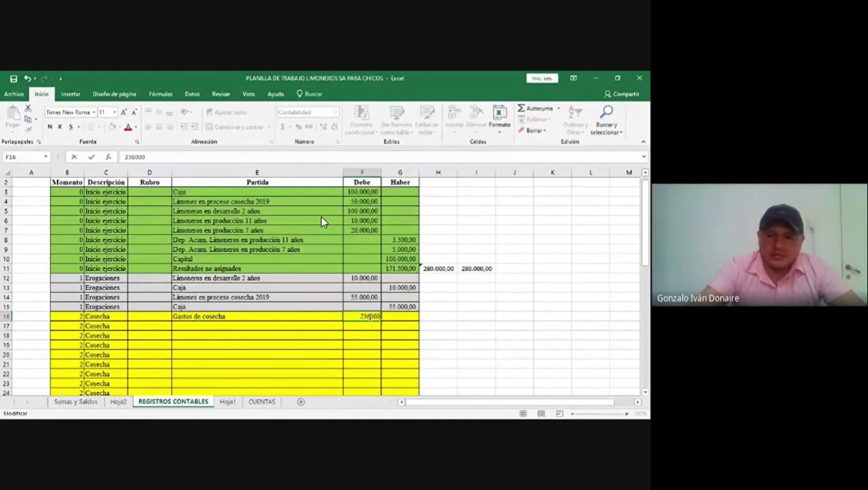
key("Return")
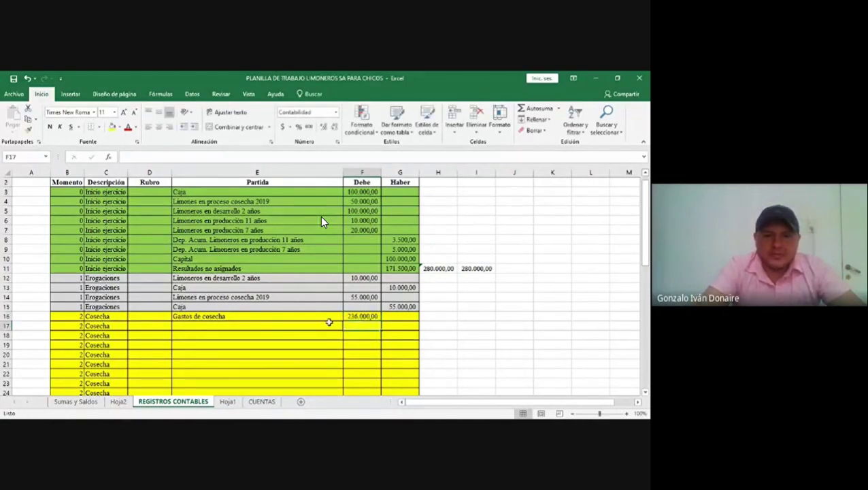
Correct the Debe amount for Gastos de cosecha in F16 to 23600.
left_click(361, 316)
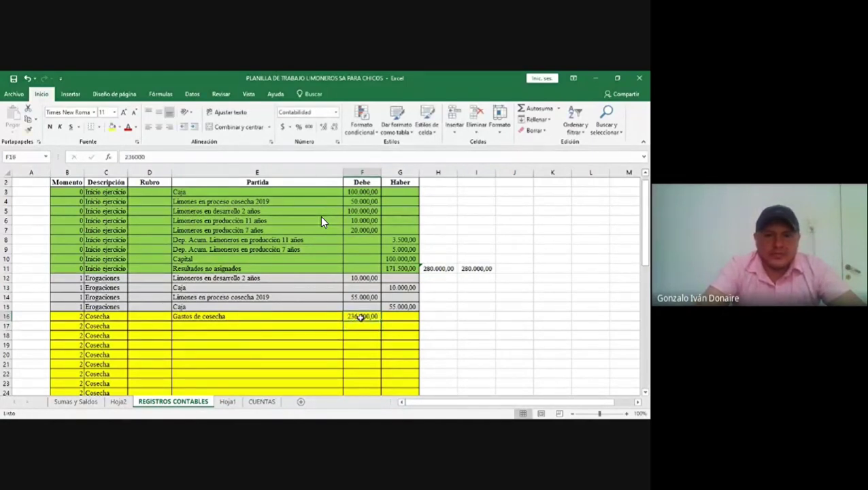
left_click(181, 155)
key("BackSpace")
key("Return")
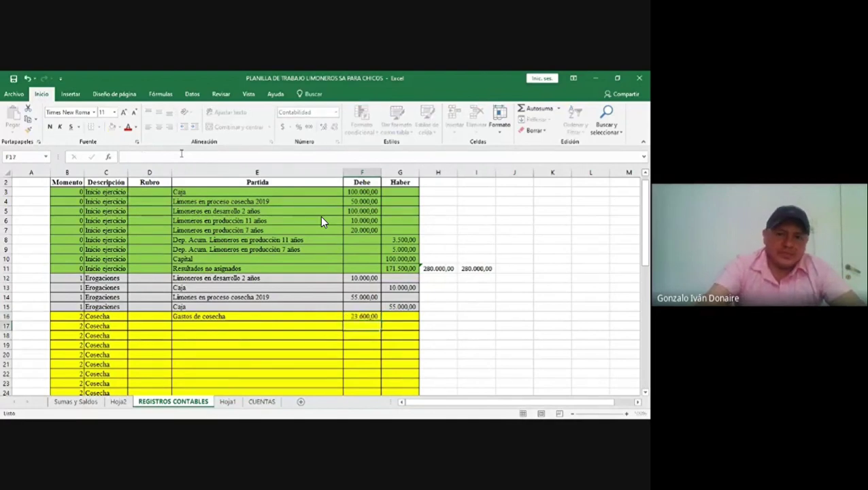
Choose Caja as the Partida in E17 and set its Haber in G17 equal to the Debe in F16.
left_click(197, 325)
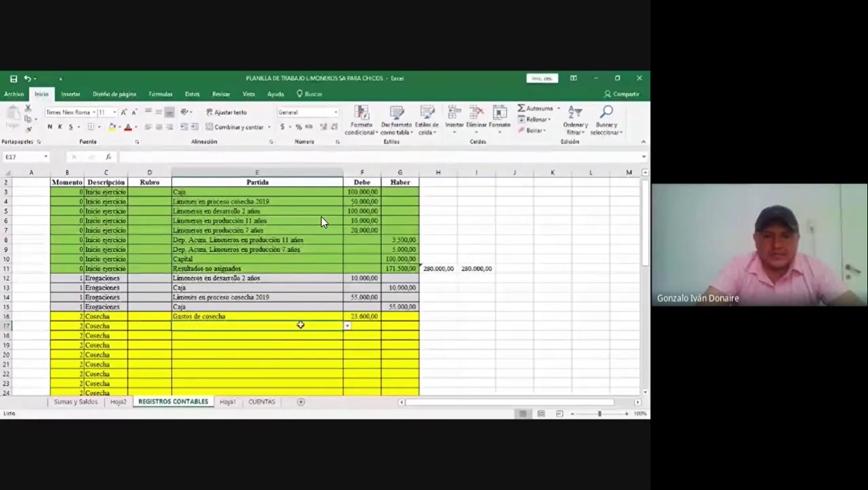
left_click(347, 326)
key("Return")
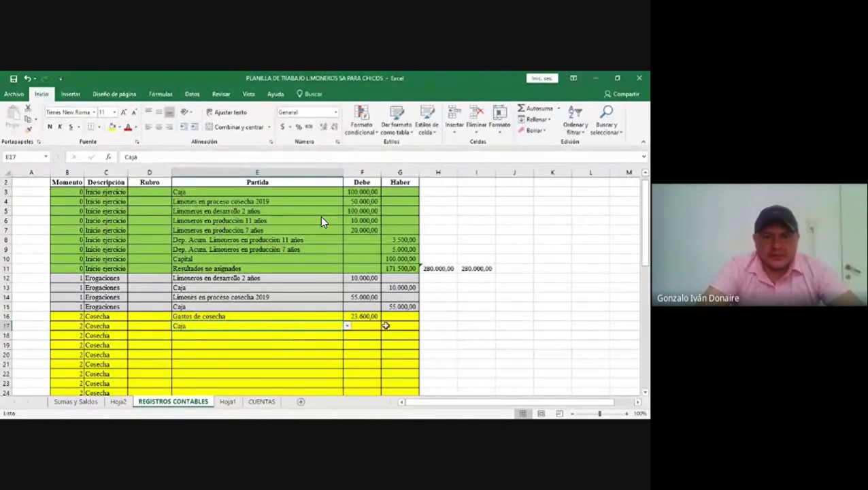
left_click(399, 325)
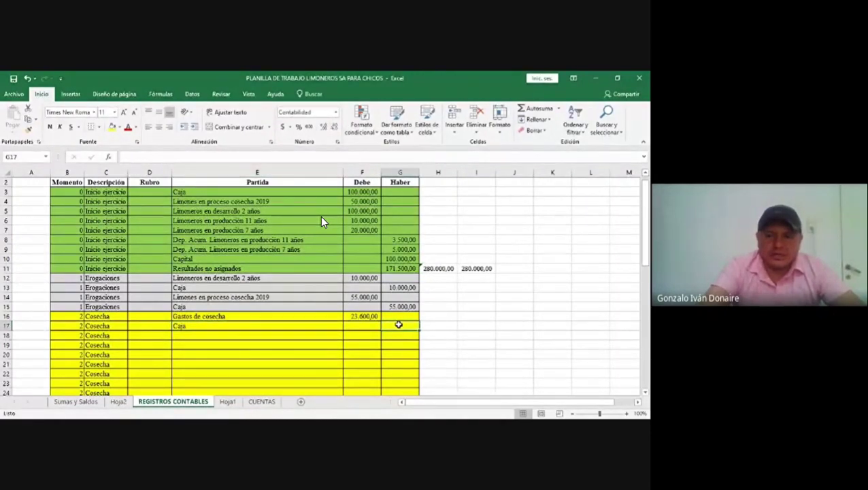
type("=")
left_click(369, 315)
key("Return")
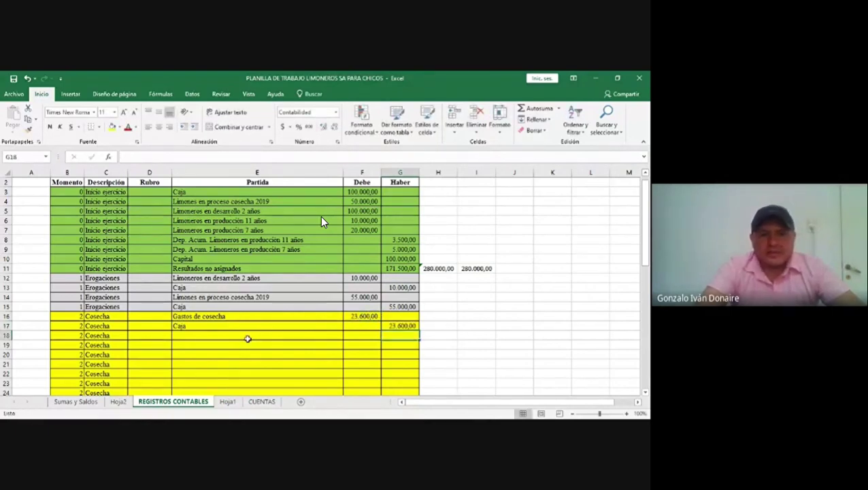
Examine the CR, VL and Rdo x Tenencia amounts in Hoja1 and return to the REGISTROS CONTABLES sheet.
left_click(248, 338)
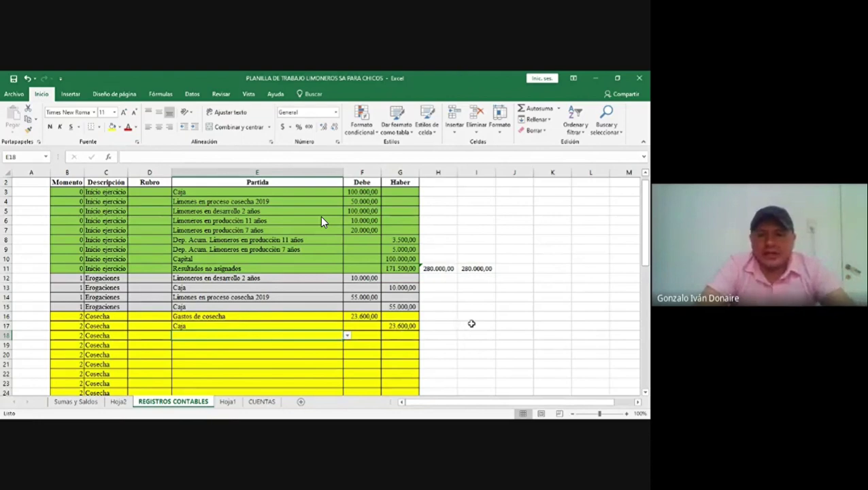
left_click(229, 401)
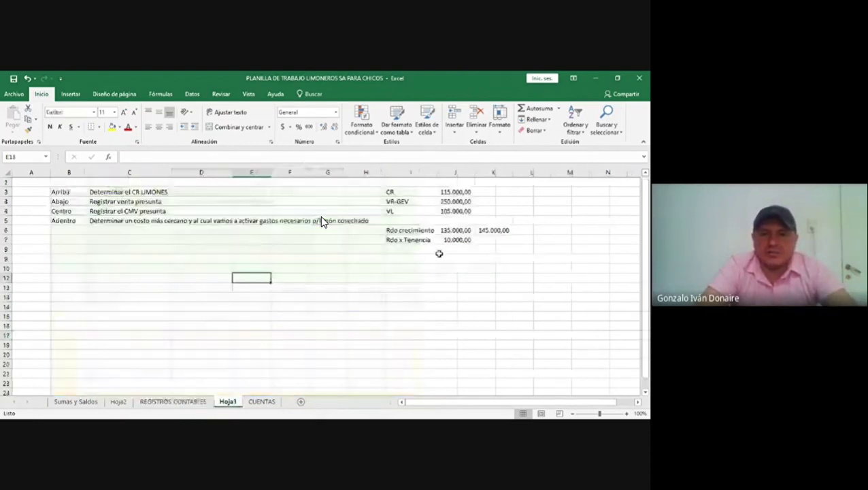
left_click(405, 213)
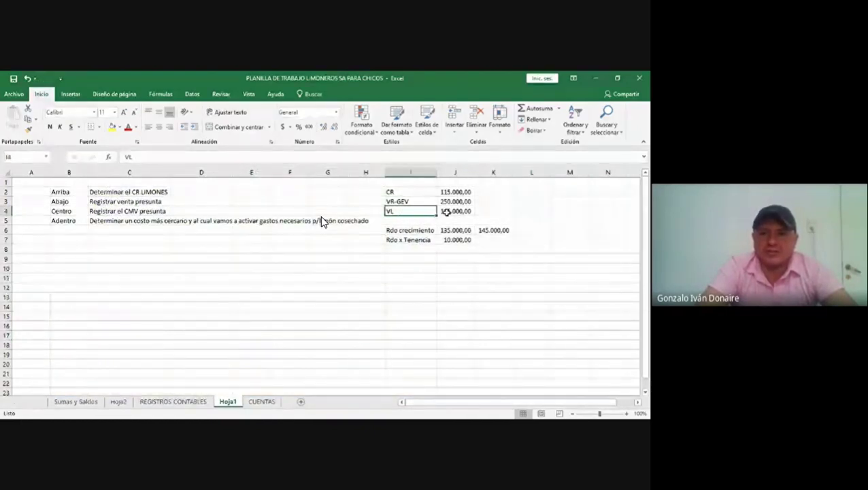
left_click(446, 211)
left_click(446, 192)
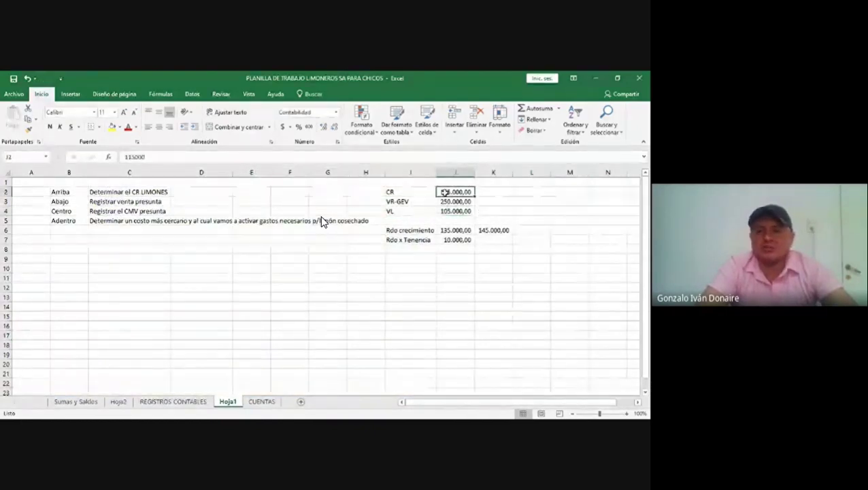
left_click(443, 240)
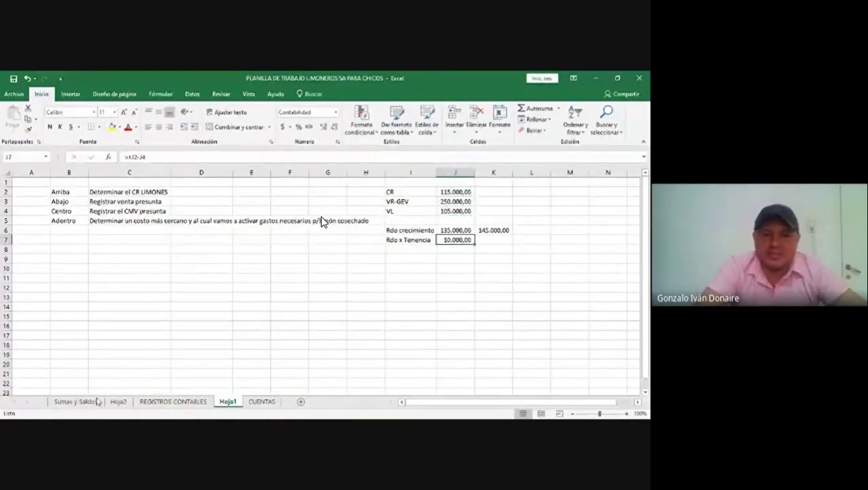
left_click(157, 403)
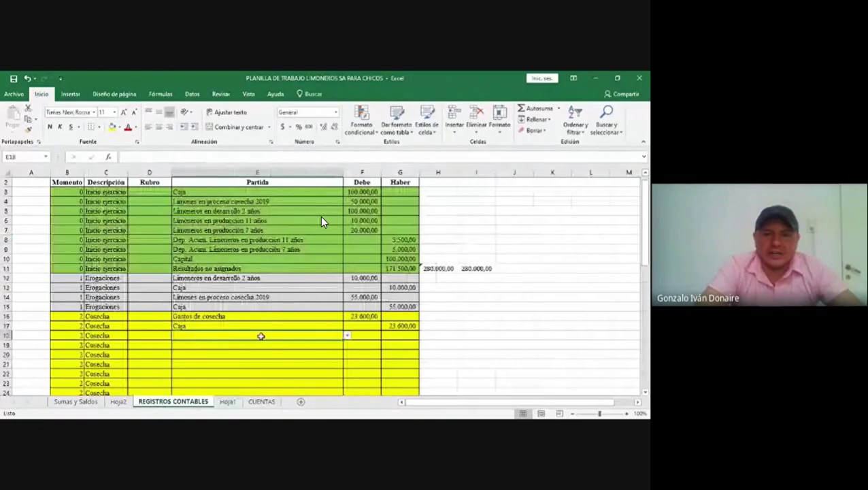
Choose Limones en proceso cosecha 2019 as the Partida of the third Cosecha row, E18.
left_click(346, 336)
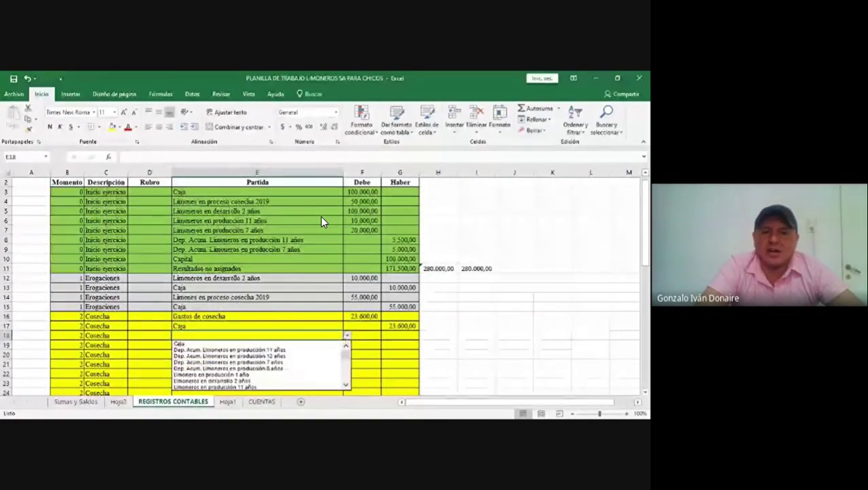
key("Escape")
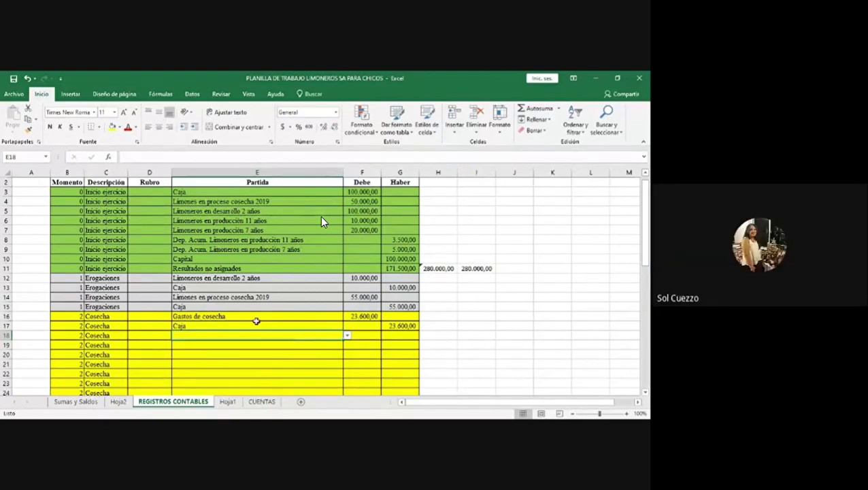
left_click(347, 336)
scroll(324, 221, "down", 5)
scroll(323, 221, "down", 2)
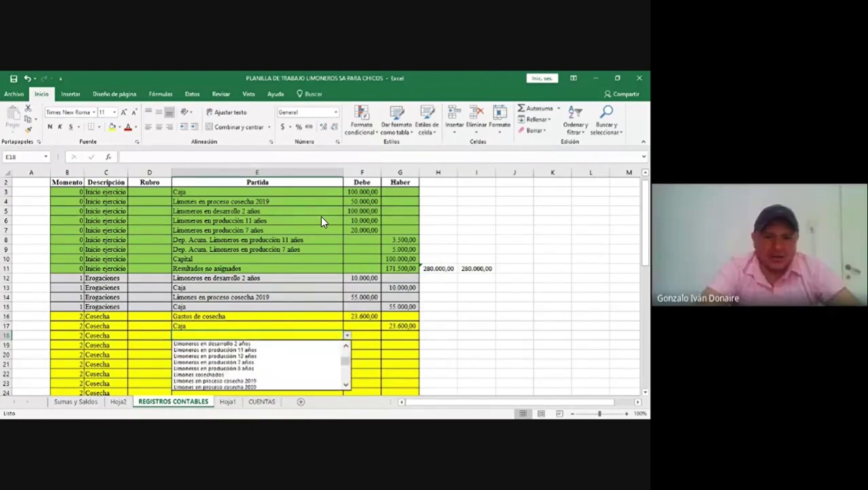
left_click(262, 374)
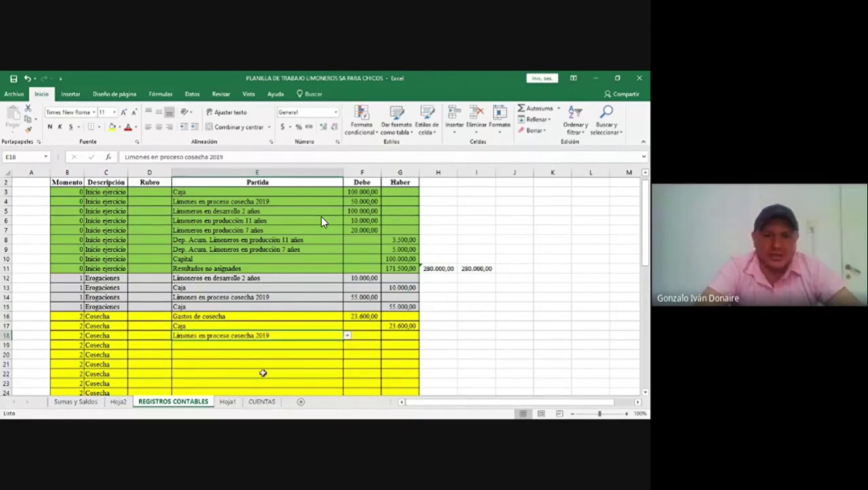
Choose Resultados por tenencia Limones en proceso cosecha 2019 as the Partida in E19.
left_click(310, 345)
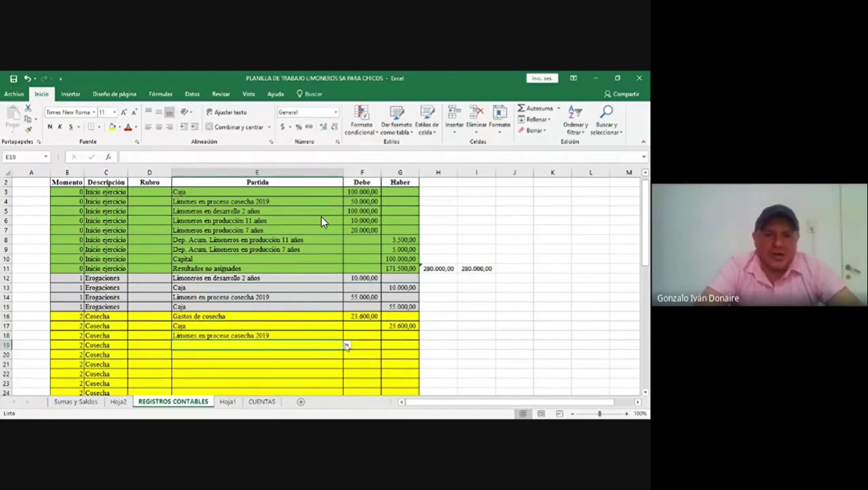
left_click(347, 345)
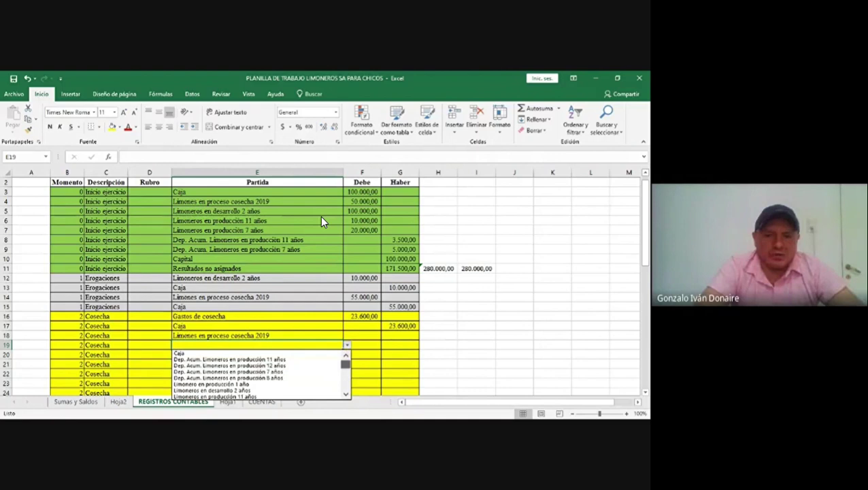
scroll(323, 221, "down", 5)
scroll(324, 222, "down", 3)
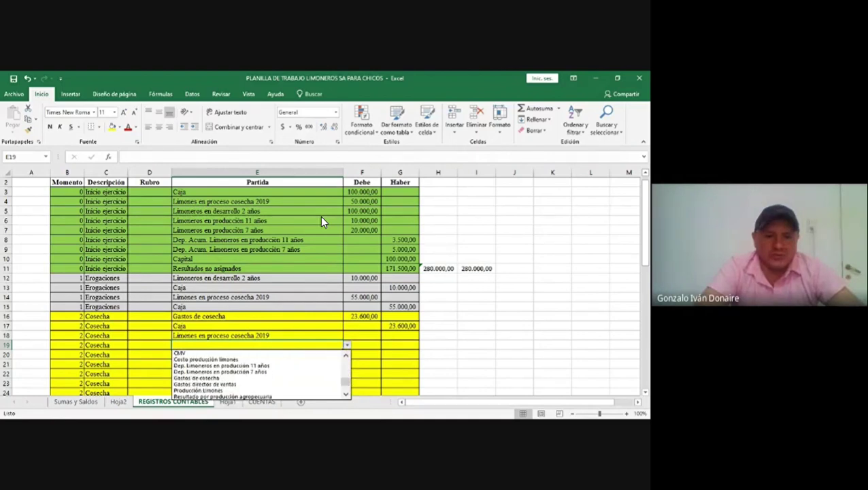
scroll(323, 221, "down", 3)
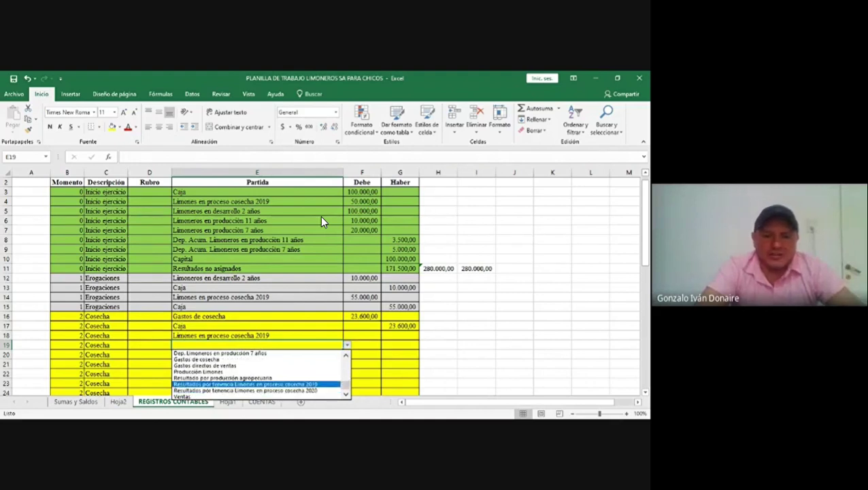
left_click(298, 384)
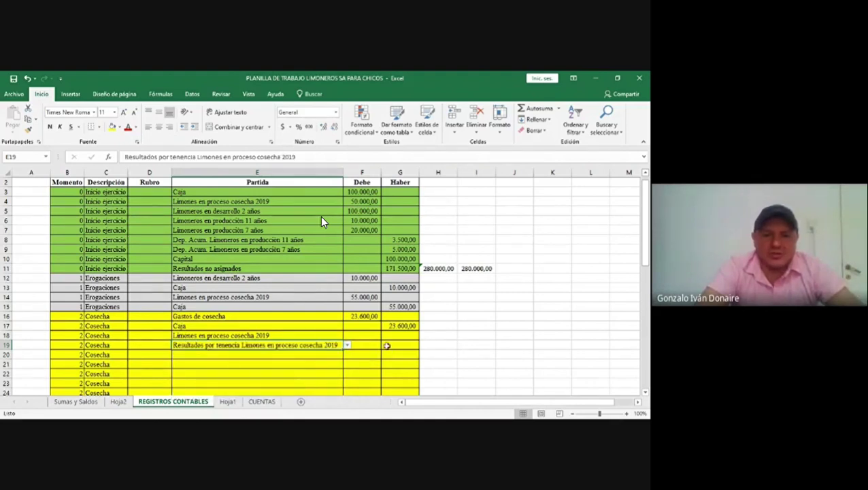
Enter 10000 as the Debe in F18 and set the Haber in G19 equal to F18.
left_click(363, 338)
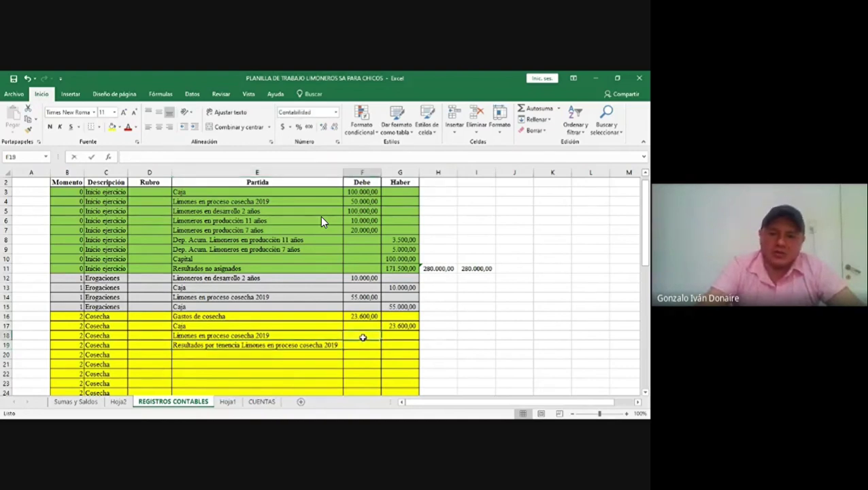
type("10000")
key("Return")
key("Down")
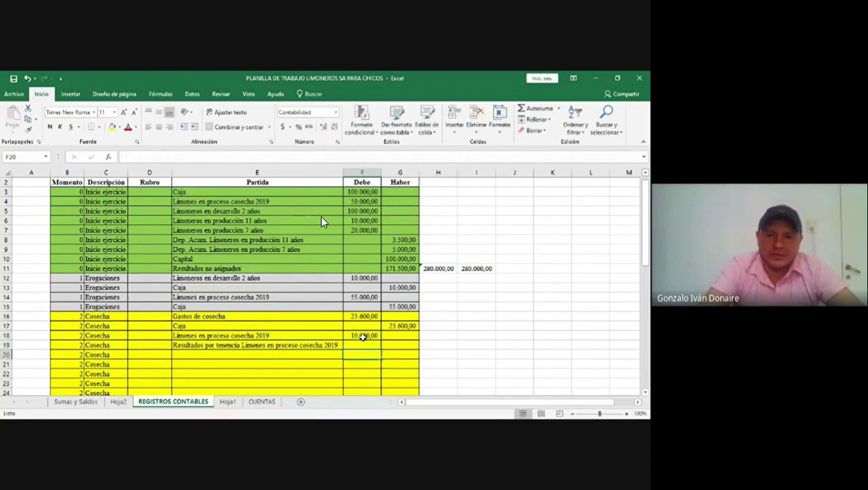
key("Right")
key("Up")
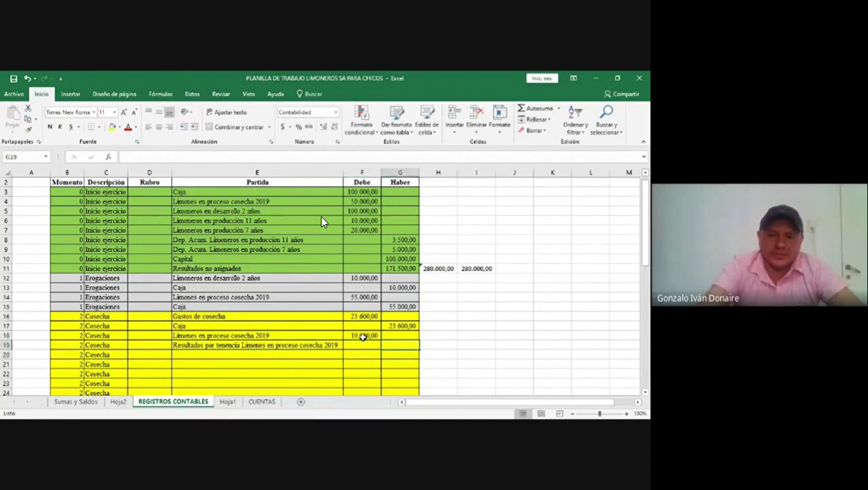
type("=")
left_click(362, 337)
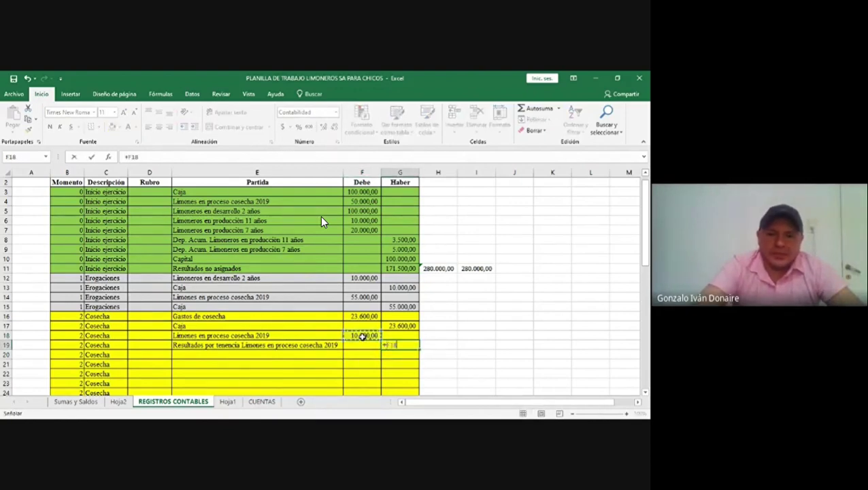
key("Return")
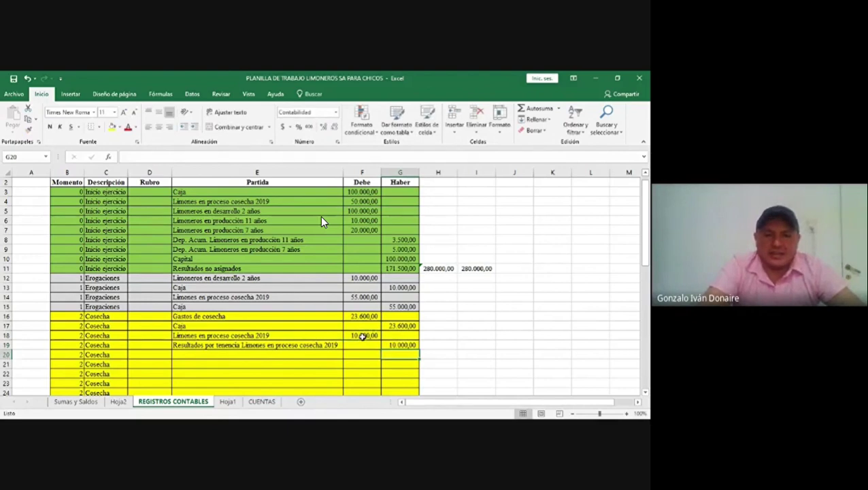
Choose Limones cosechados as the Partida of the next empty Cosecha row, E20.
left_click(258, 354)
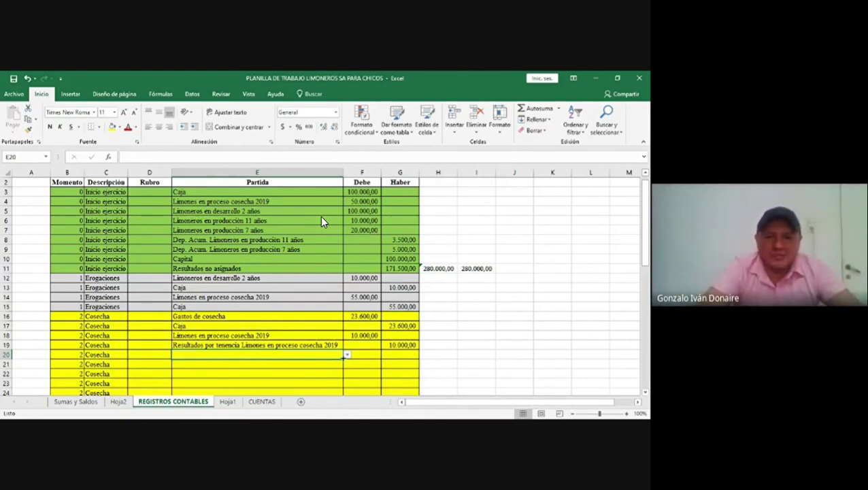
left_click(347, 355)
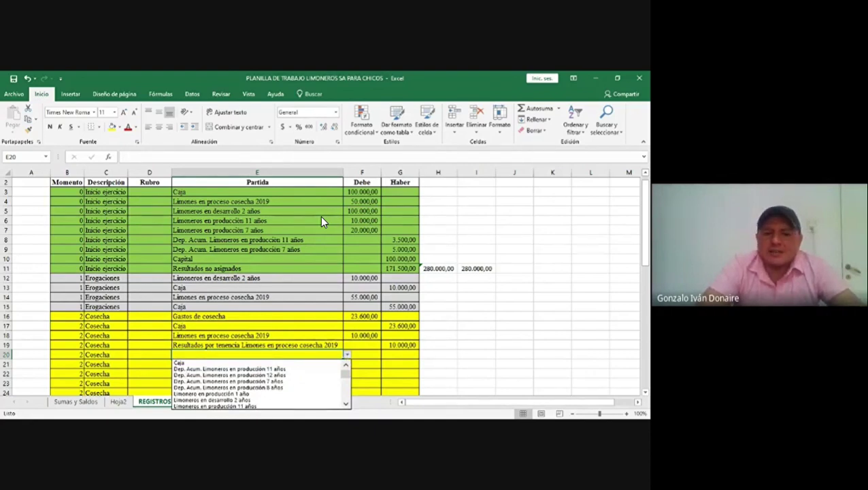
scroll(261, 384, "down", 1)
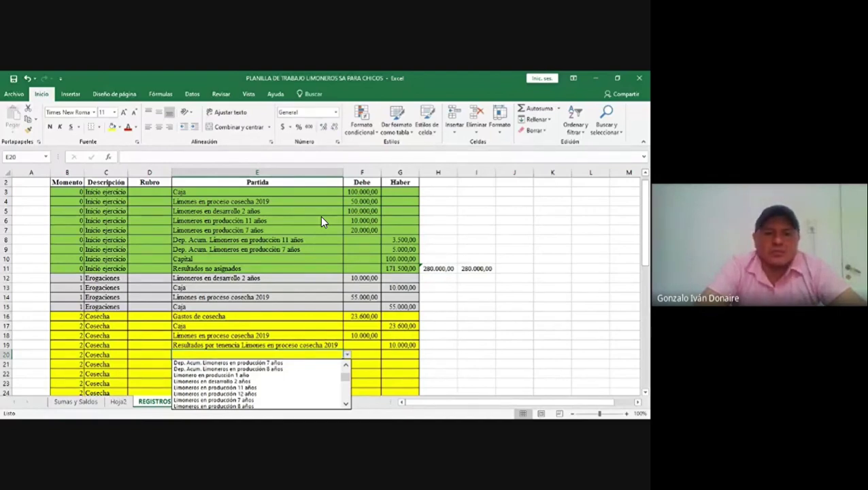
scroll(324, 221, "down", 2)
key("Down")
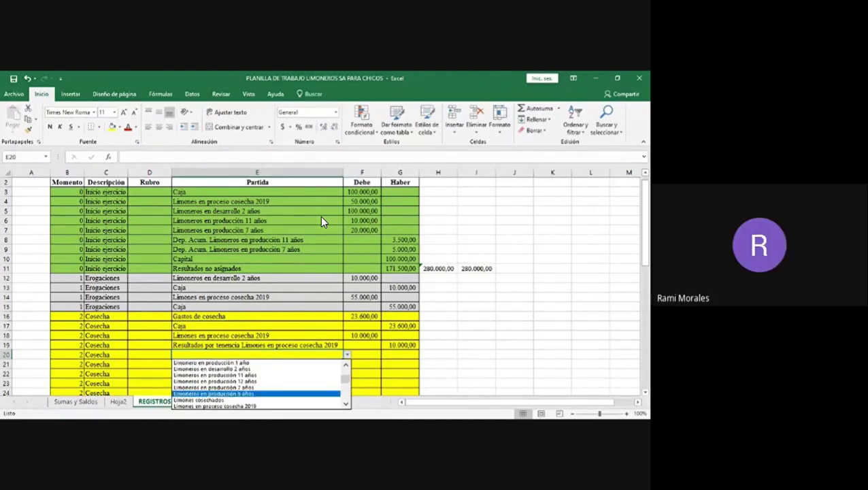
key("Down")
key("Up")
left_click(262, 401)
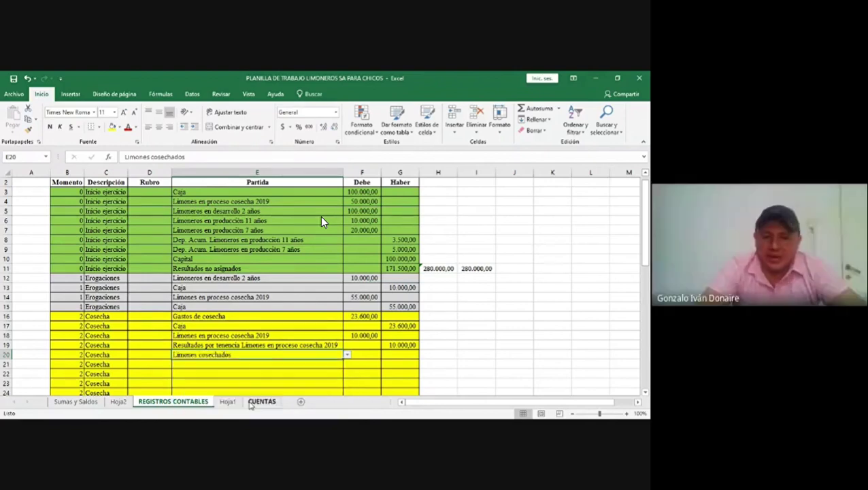
Choose Producción Limones as the Partida in E21, below Limones cosechados, and select the Debe cell F20.
left_click(297, 366)
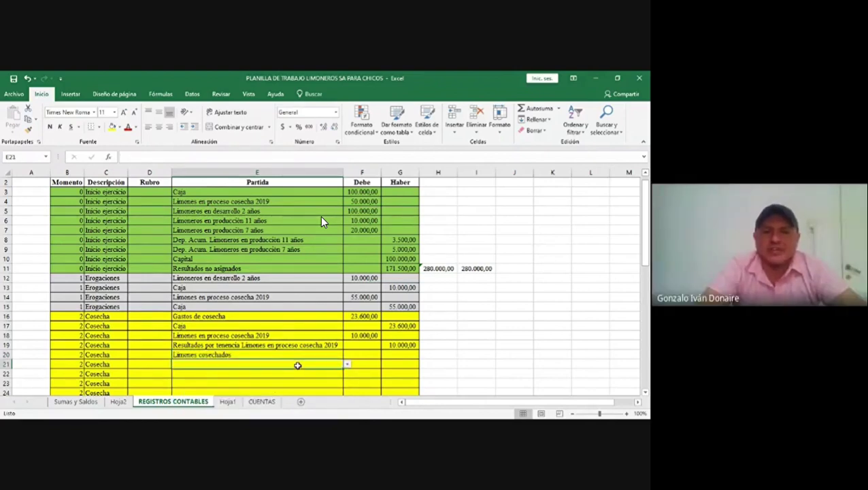
left_click(348, 365)
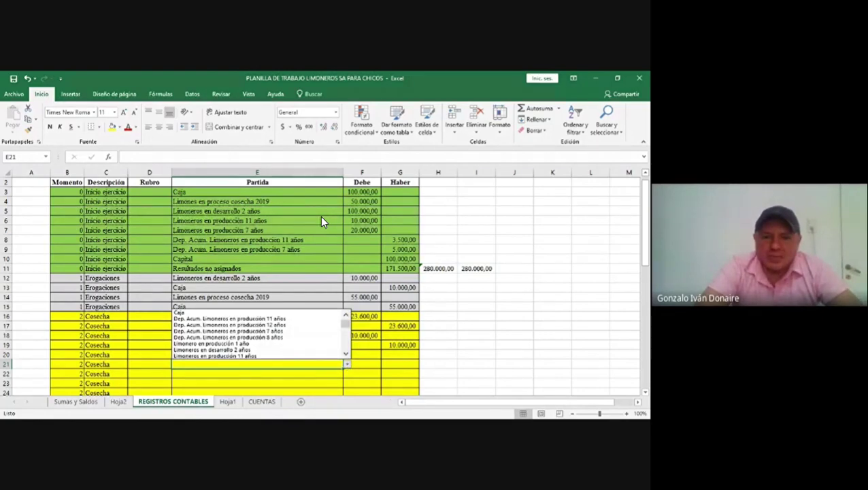
scroll(259, 334, "down", 5)
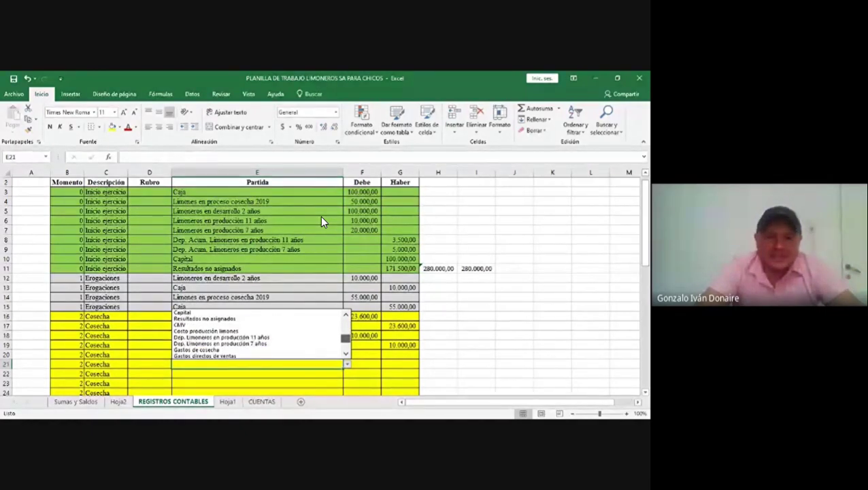
scroll(324, 222, "down", 1)
scroll(271, 338, "down", 1)
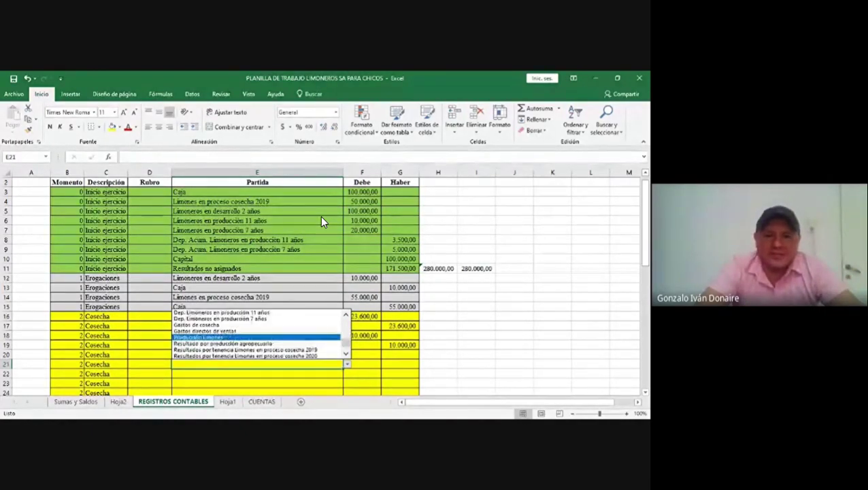
left_click(271, 341)
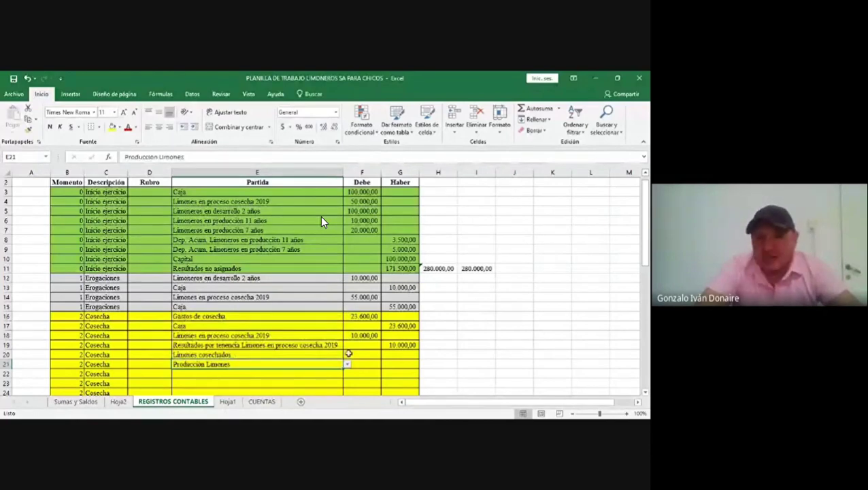
left_click(363, 355)
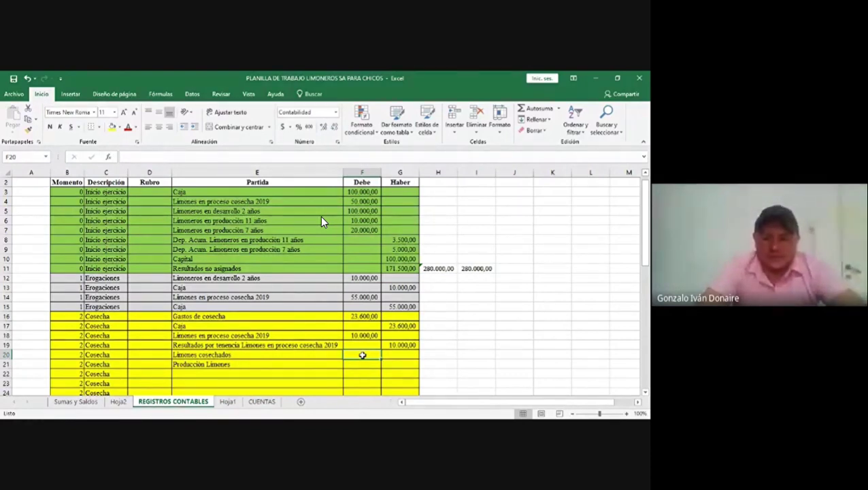
Enter 250.000 as the Haber of Producción Limones in G21 and make the Debe of Limones cosechados in F20 reference it with +G21.
left_click(392, 364)
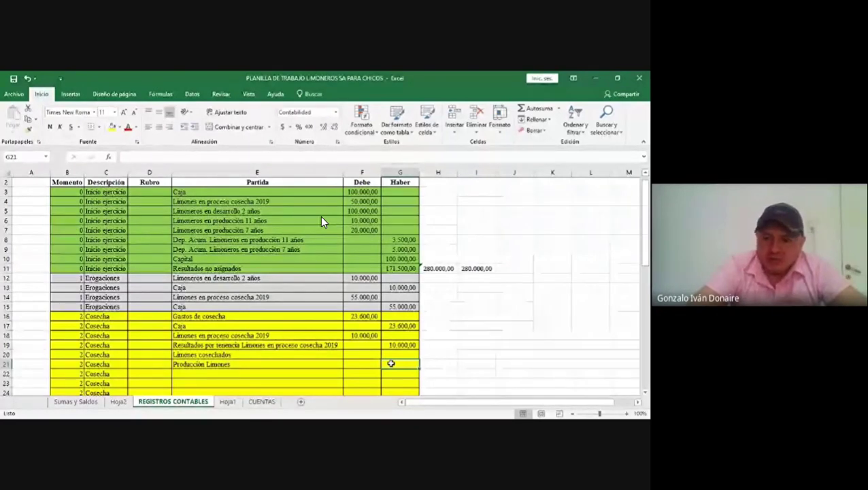
type("250.000")
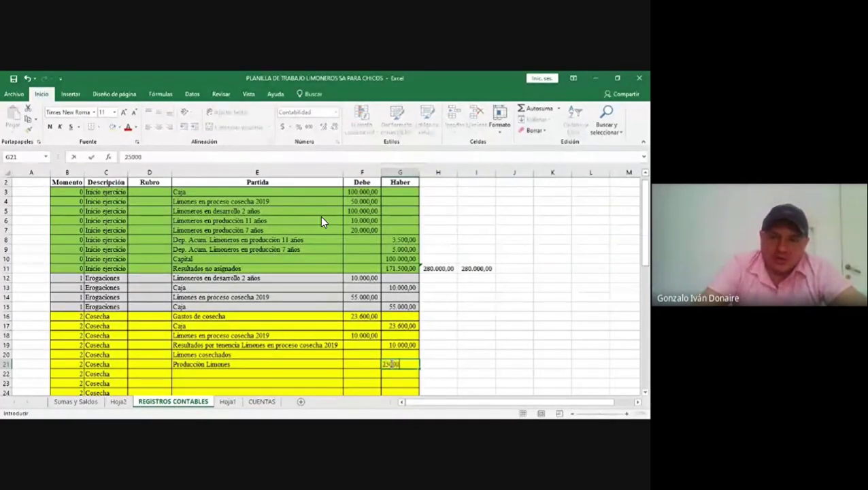
key("Return")
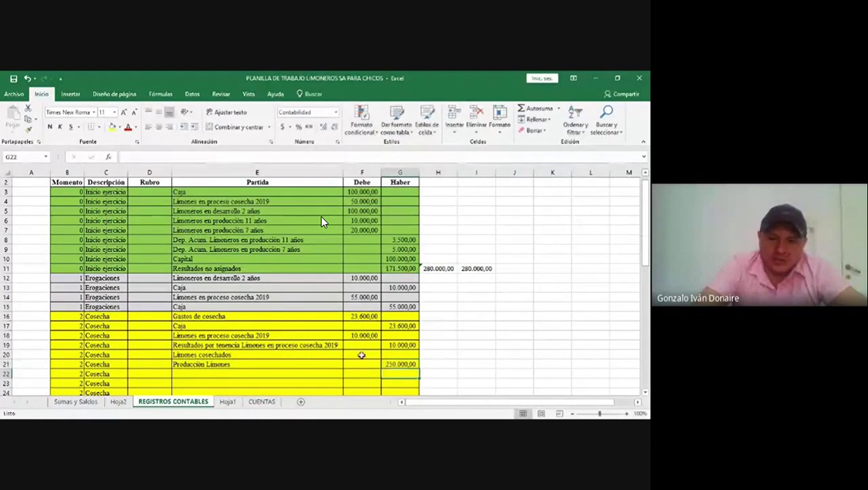
left_click(361, 355)
type("+")
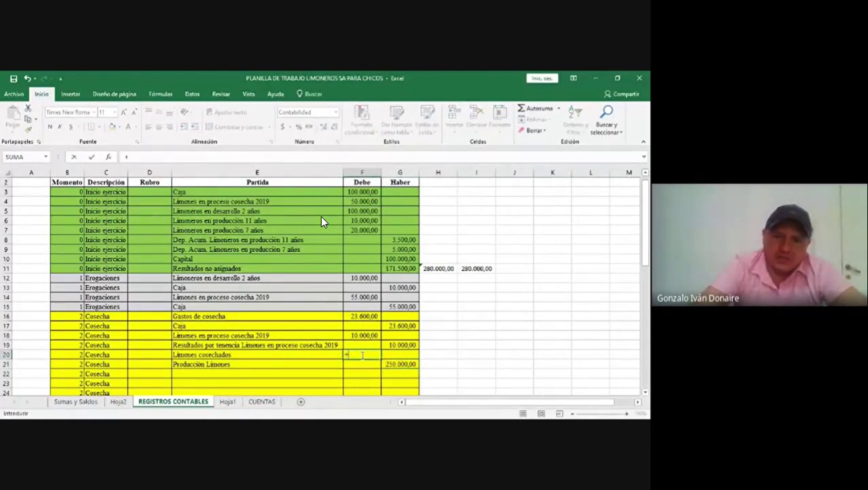
left_click(391, 364)
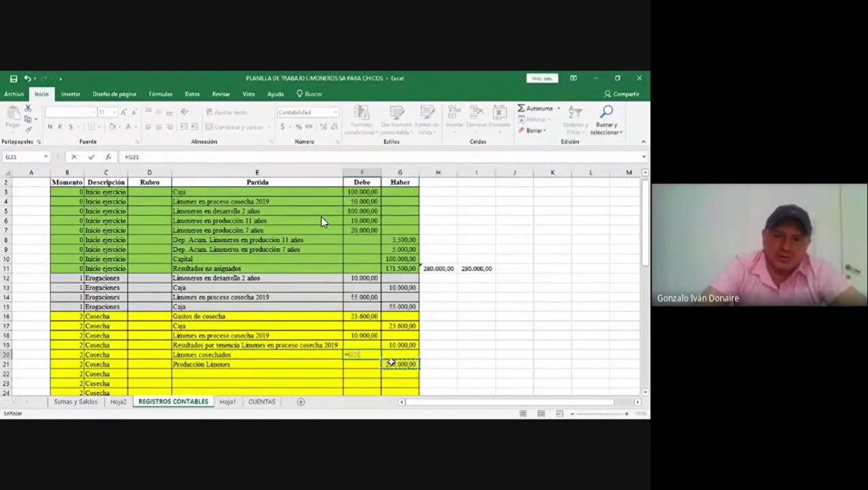
key("Return")
Add the note "Venta presunta" in H20 beside the Limones cosechados entry.
left_click(429, 357)
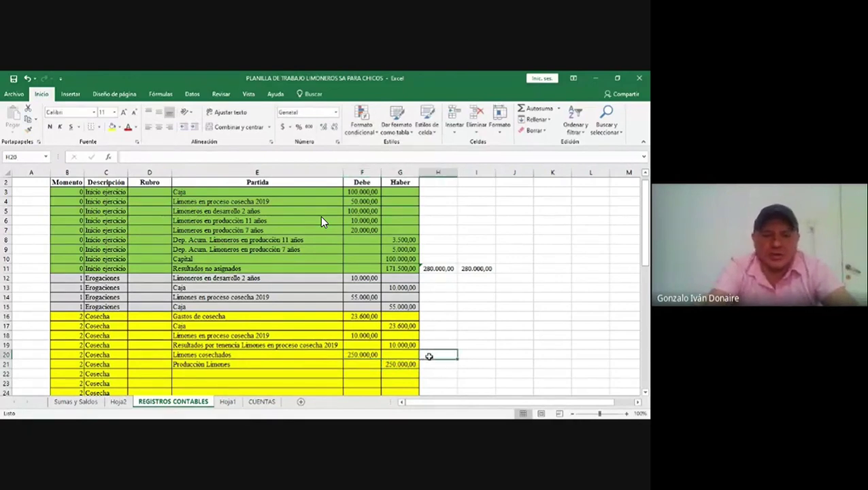
type("Venta presunta")
key("ctrl+Return")
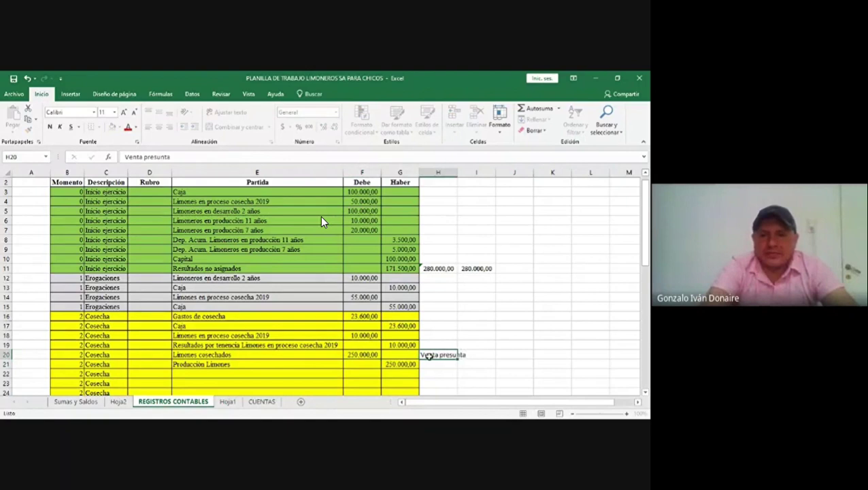
key("Return")
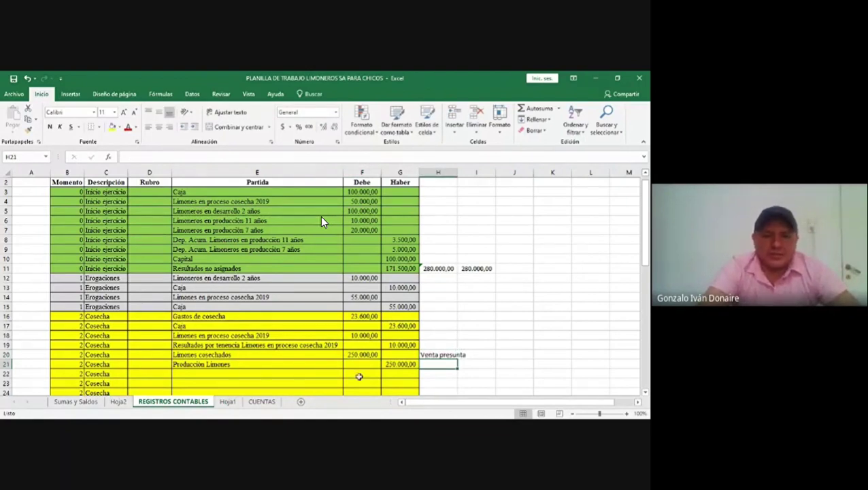
Set the Partida in E22 to the account Costo producción limones.
left_click(248, 383)
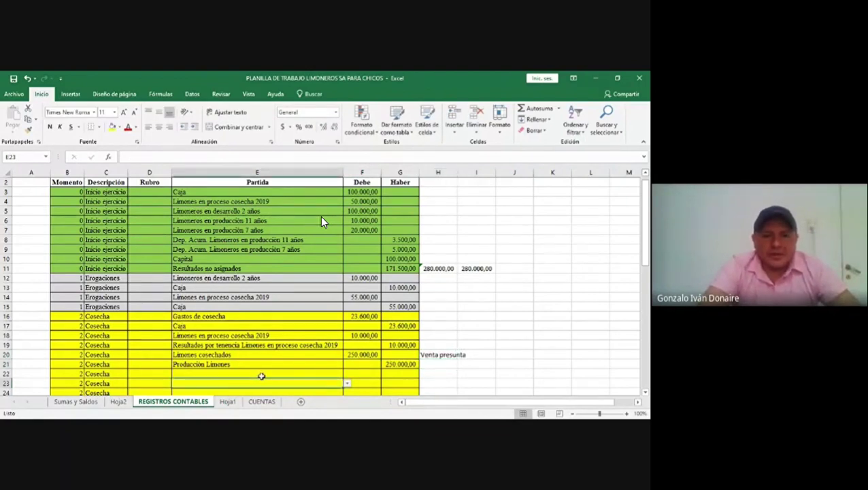
left_click(262, 376)
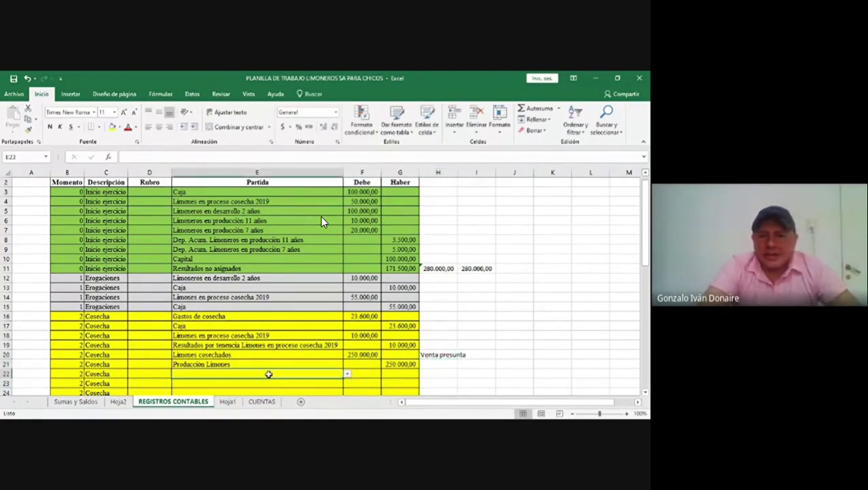
left_click(645, 392)
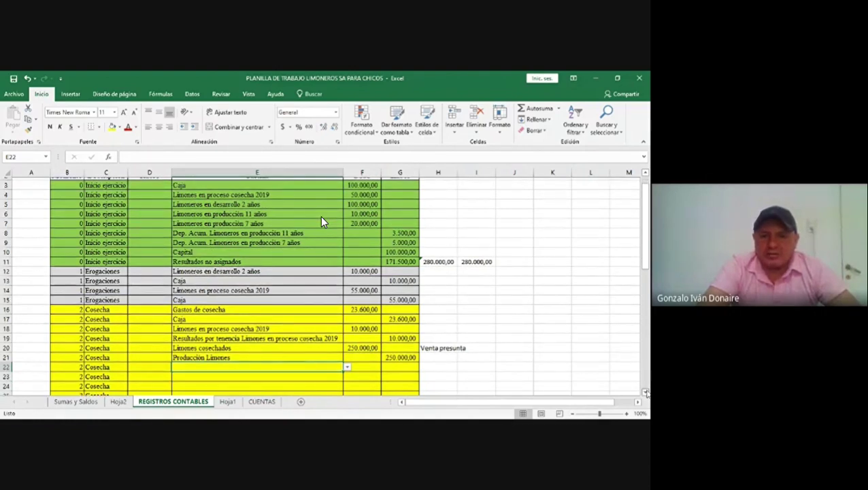
scroll(349, 300, "down", 2)
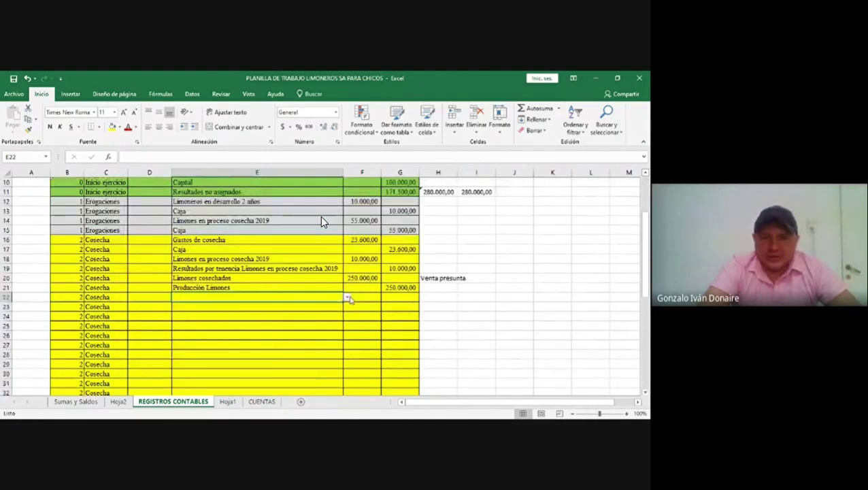
left_click(348, 298)
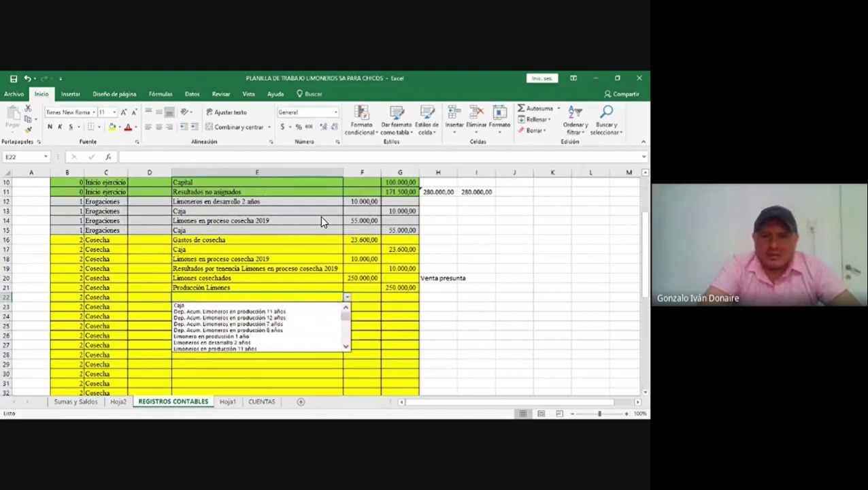
scroll(323, 222, "down", 1)
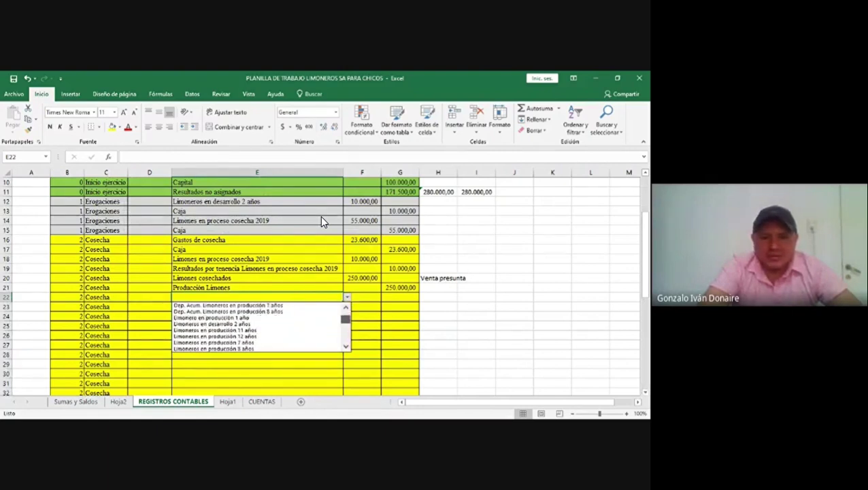
scroll(323, 221, "down", 2)
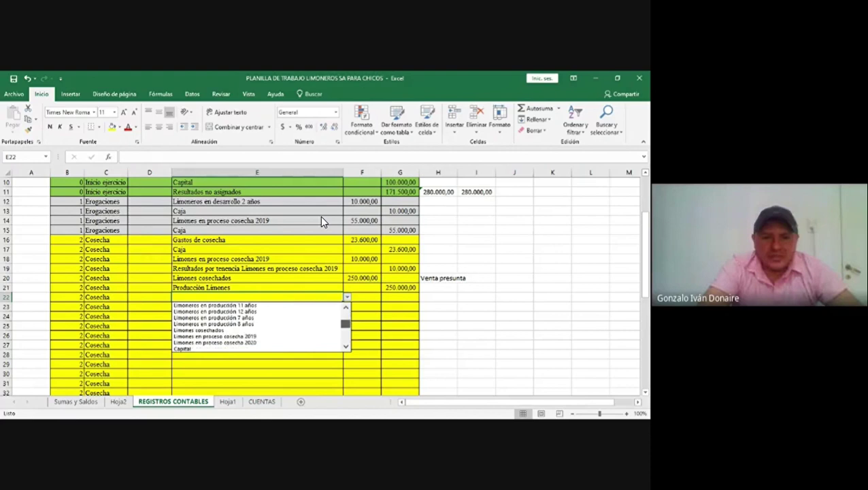
scroll(324, 222, "up", 2)
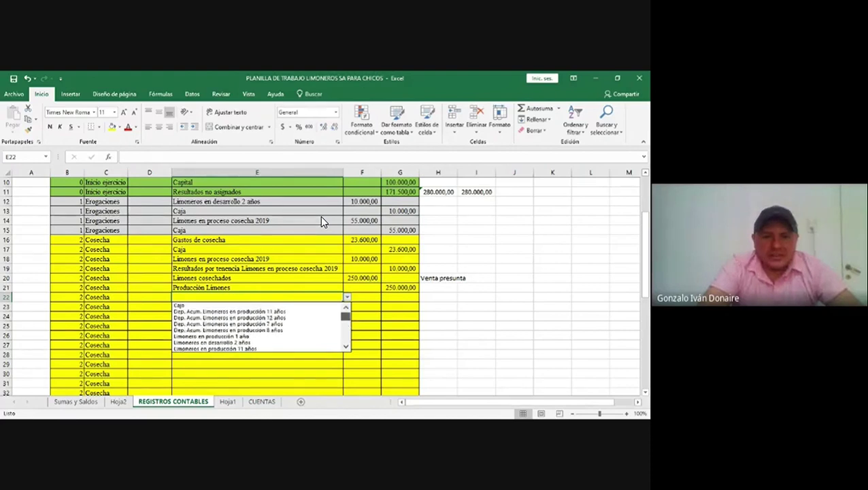
scroll(323, 221, "down", 1)
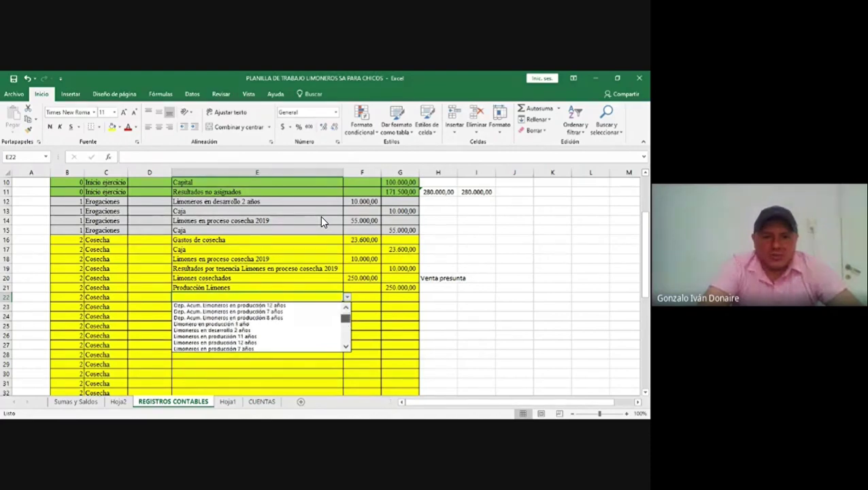
scroll(323, 222, "down", 5)
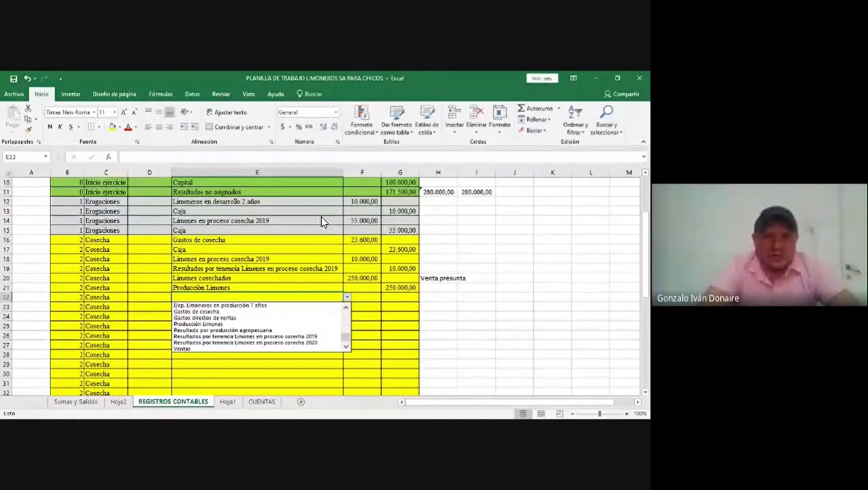
scroll(261, 326, "up", 2)
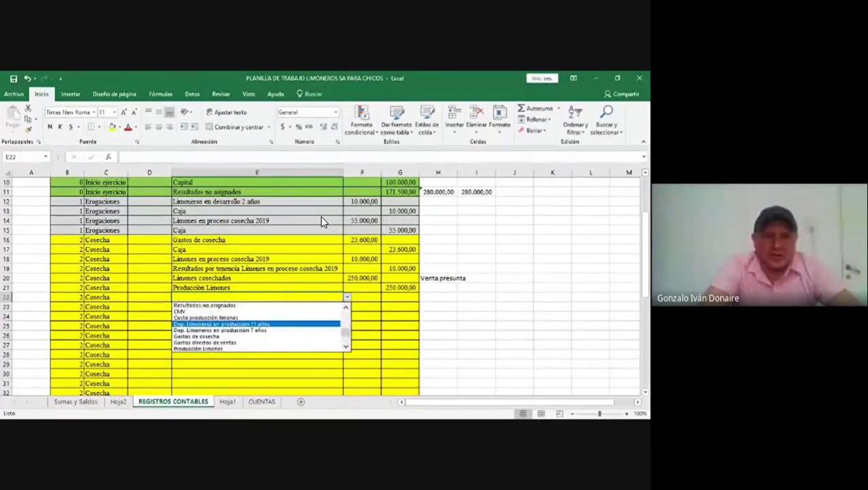
left_click(215, 318)
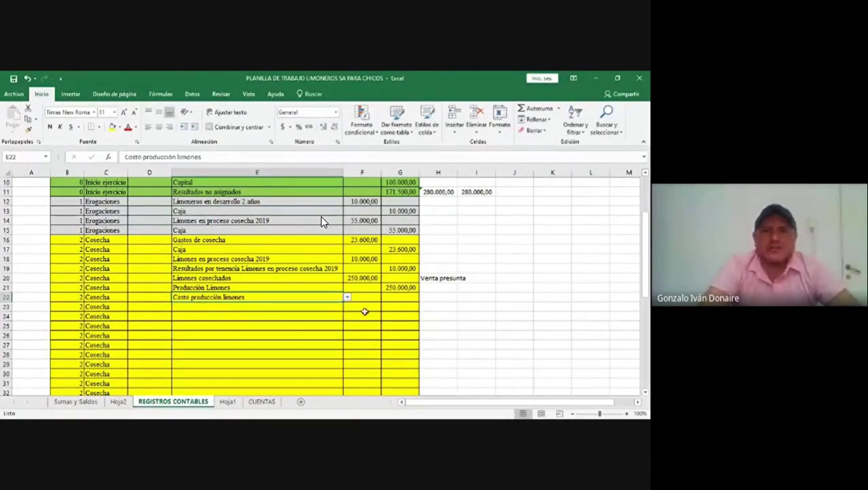
Set the Partida in E23 to the account Limones en proceso cosecha 2019.
left_click(278, 307)
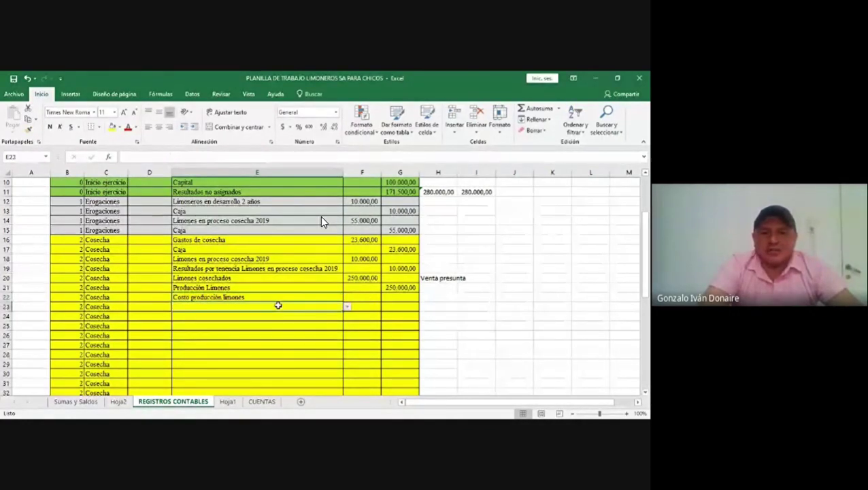
double_click(278, 307)
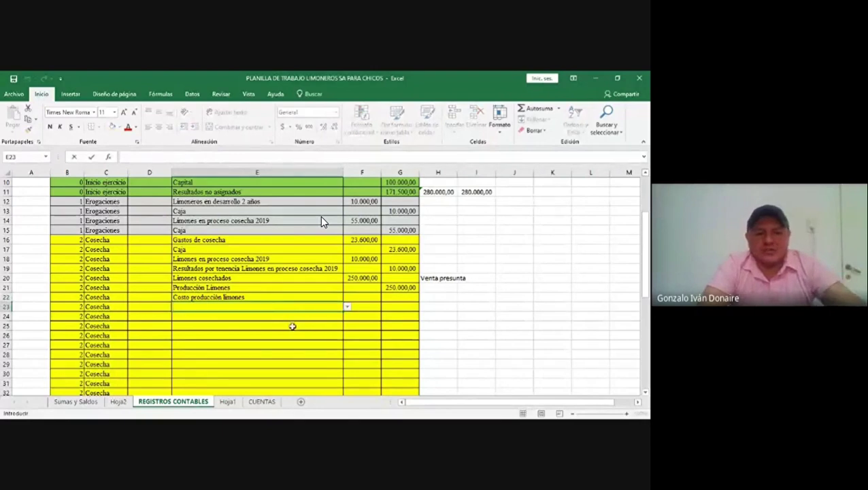
key("Return")
key("Return")
left_click(269, 308)
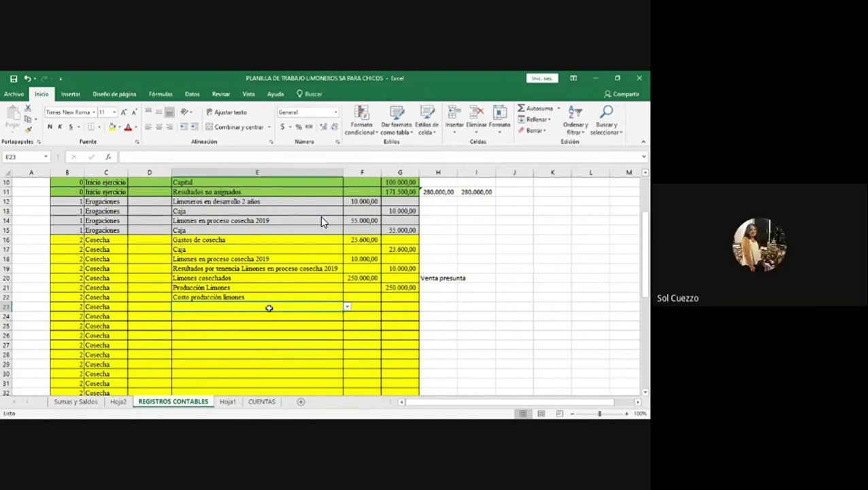
left_click(348, 307)
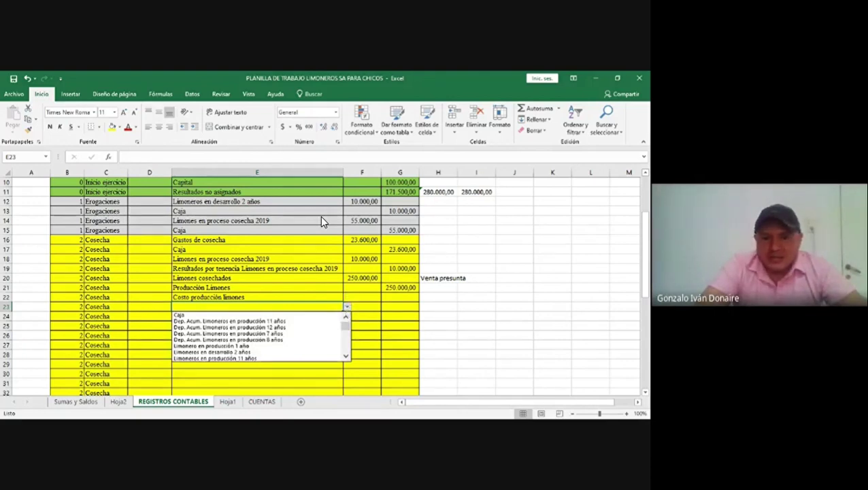
scroll(259, 337, "down", 2)
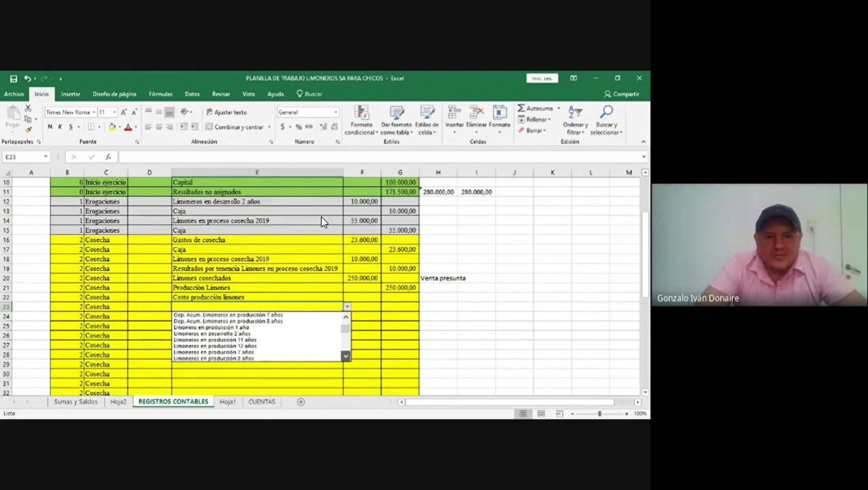
scroll(259, 337, "down", 1)
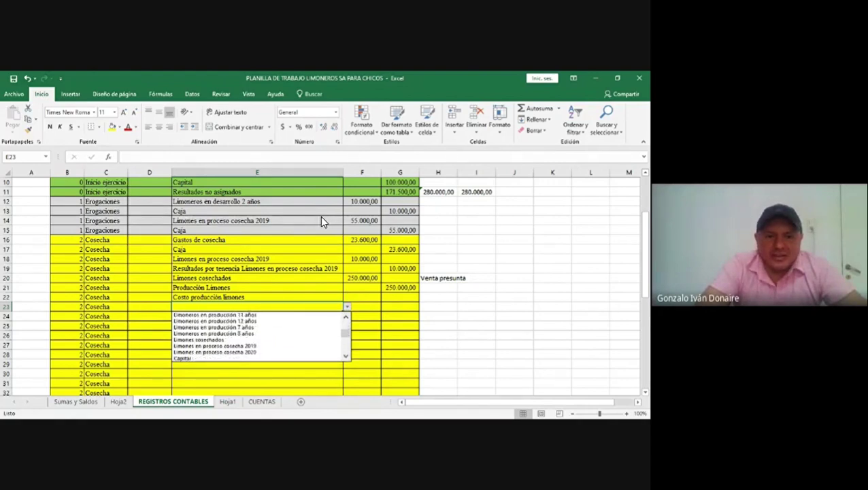
left_click(258, 345)
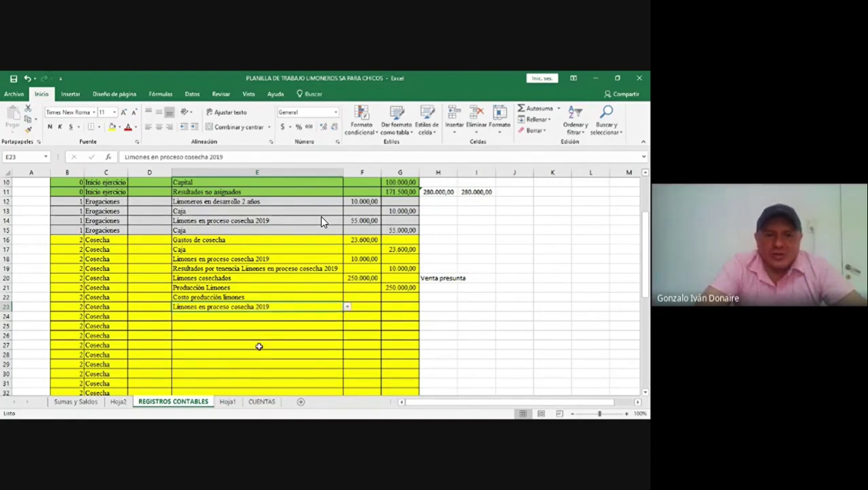
Set the Haber of Limones en proceso cosecha 2019 in G23 to the formula +F4+F14+F18.
left_click(395, 309)
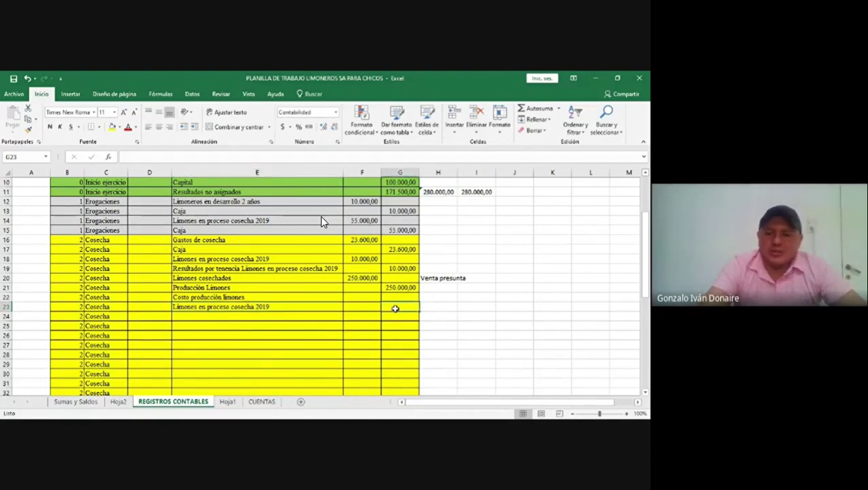
type("+")
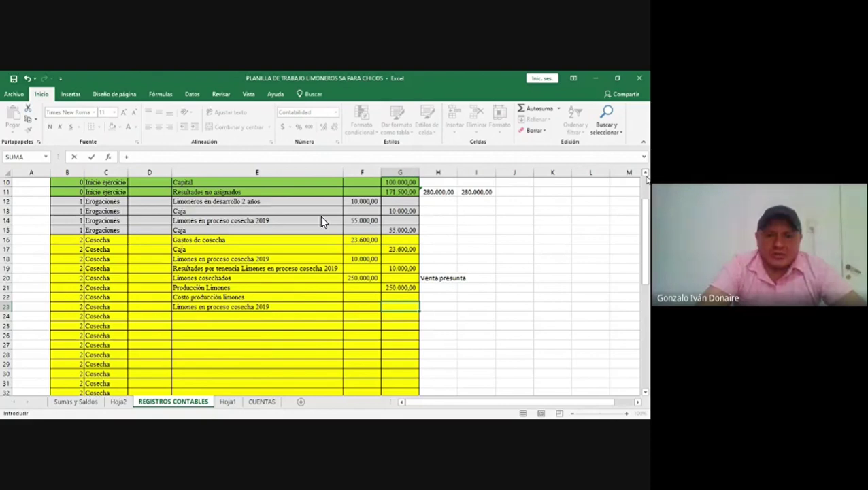
scroll(322, 222, "up", 3)
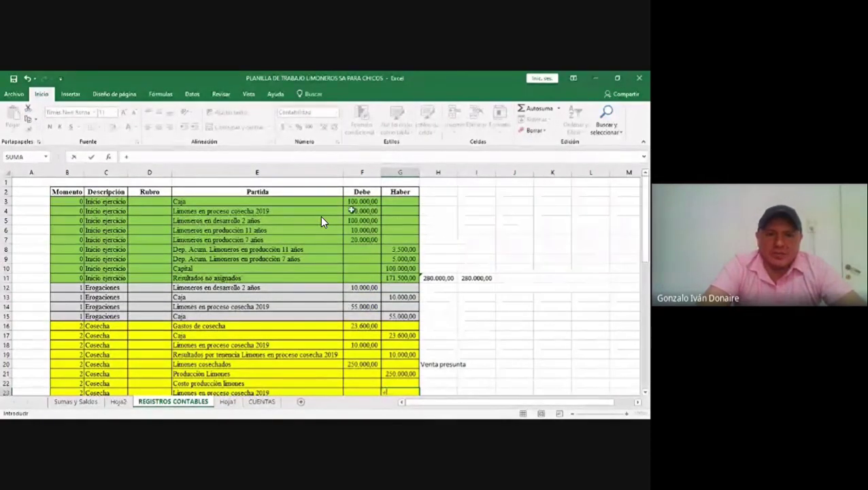
left_click(352, 211)
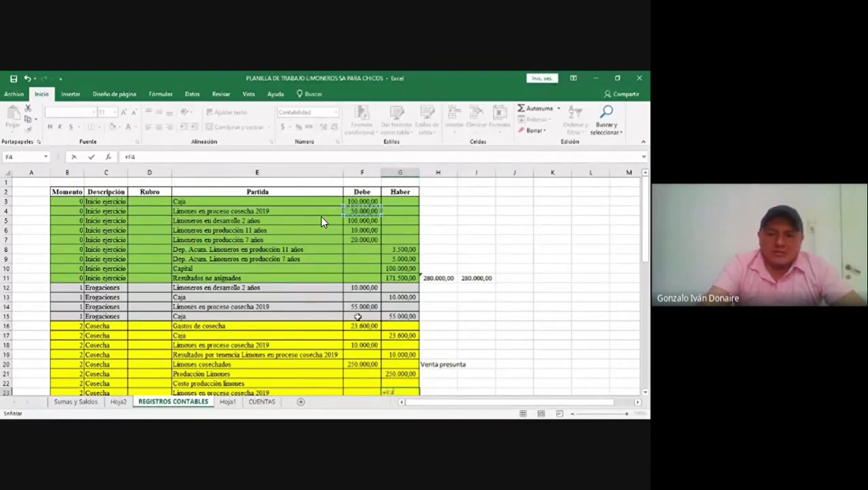
type("+")
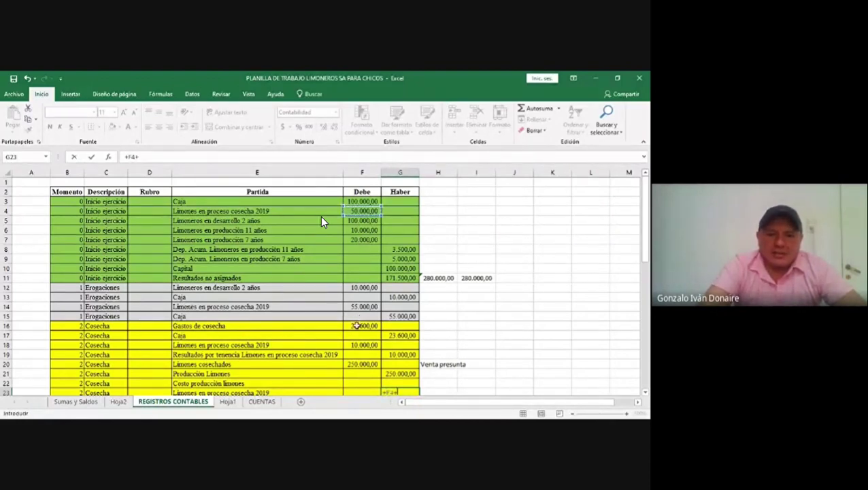
left_click(359, 344)
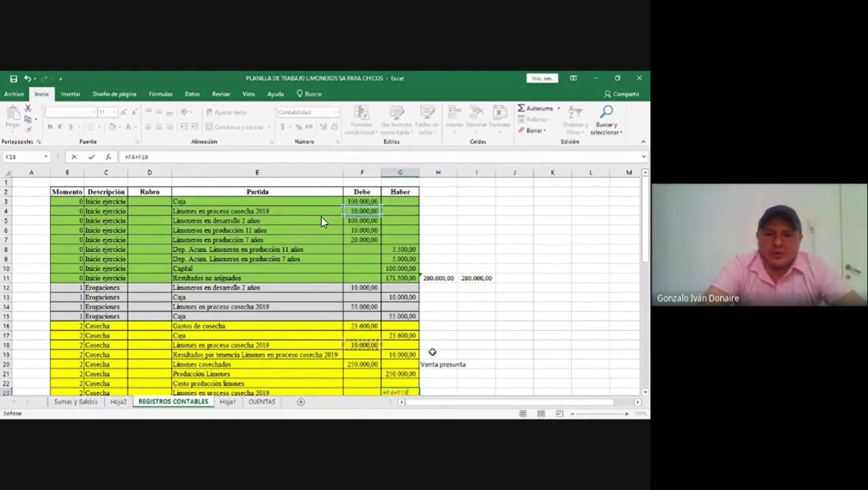
left_click(355, 306)
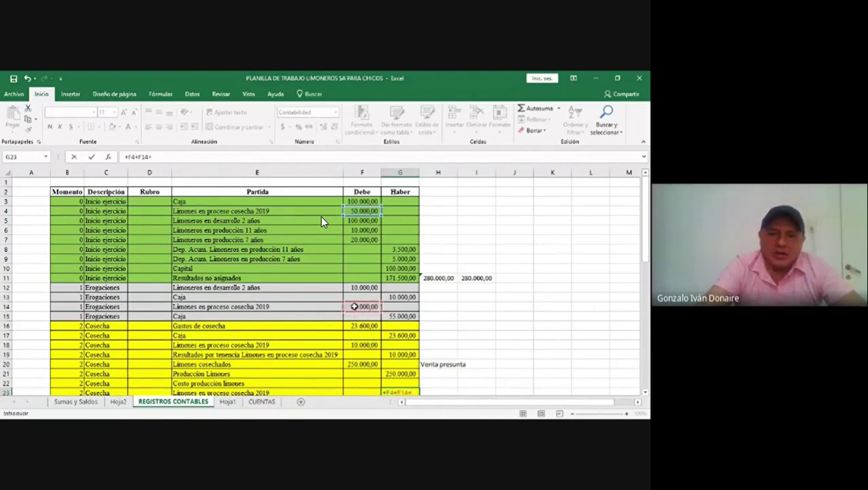
left_click(357, 345)
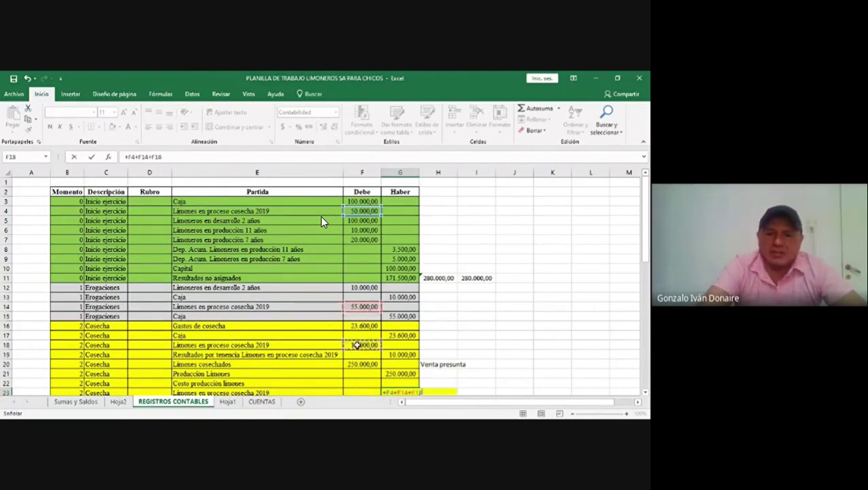
key("Return")
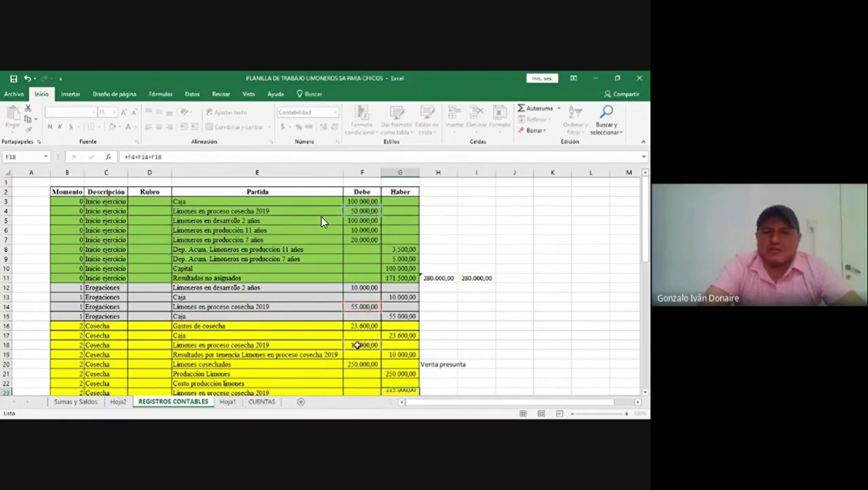
Make the Debe of Costo producción limones in F22 reference its counterpart Haber with +G23.
scroll(358, 345, "down", 1)
left_click(355, 363)
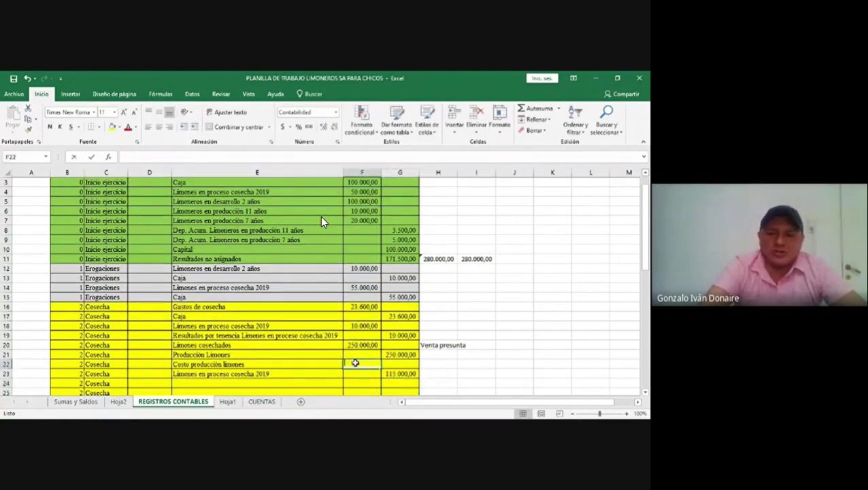
type("+")
left_click(398, 373)
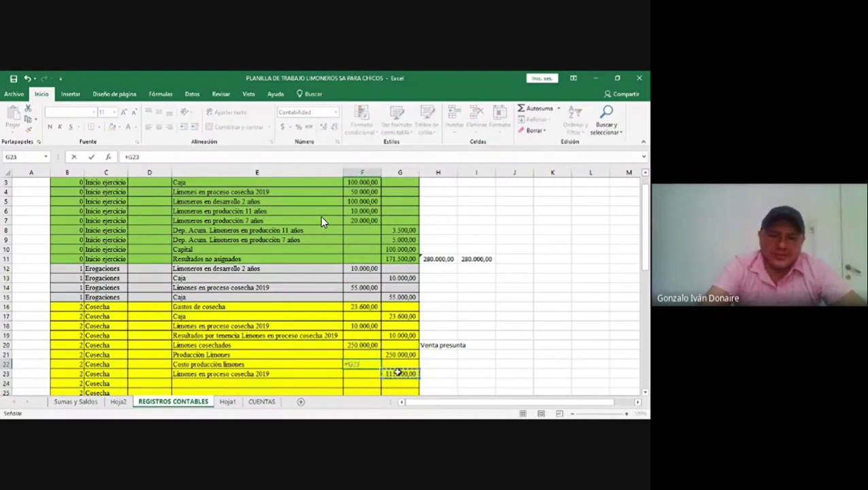
key("Return")
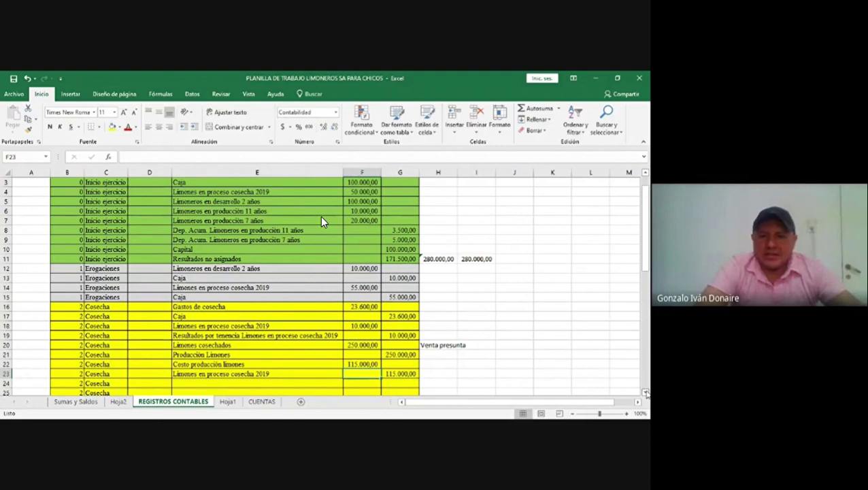
Add the note "CMV presunto" in H22 beside the Costo producción limones entry.
scroll(323, 222, "down", 1)
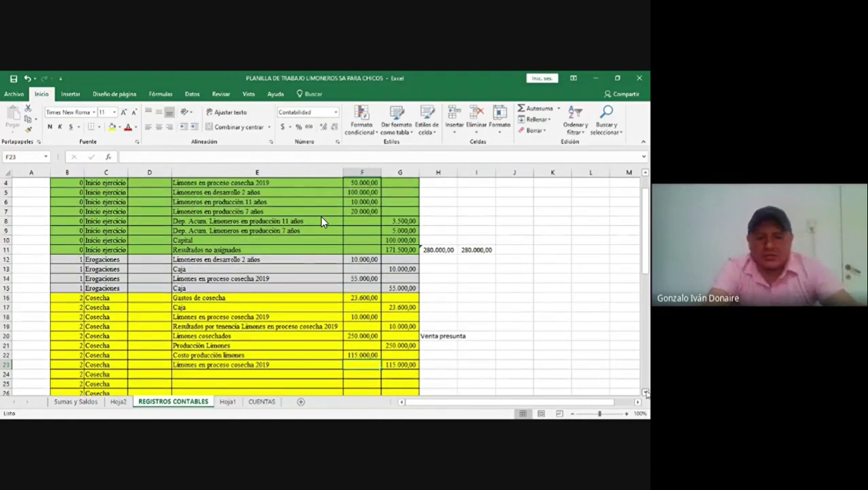
scroll(323, 222, "down", 2)
key("Up")
key("Right")
key("Right")
type("CMV")
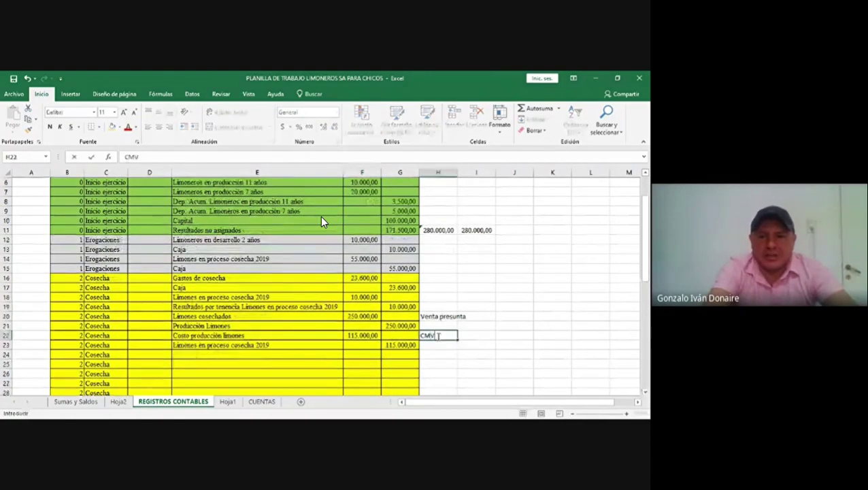
type(" pr")
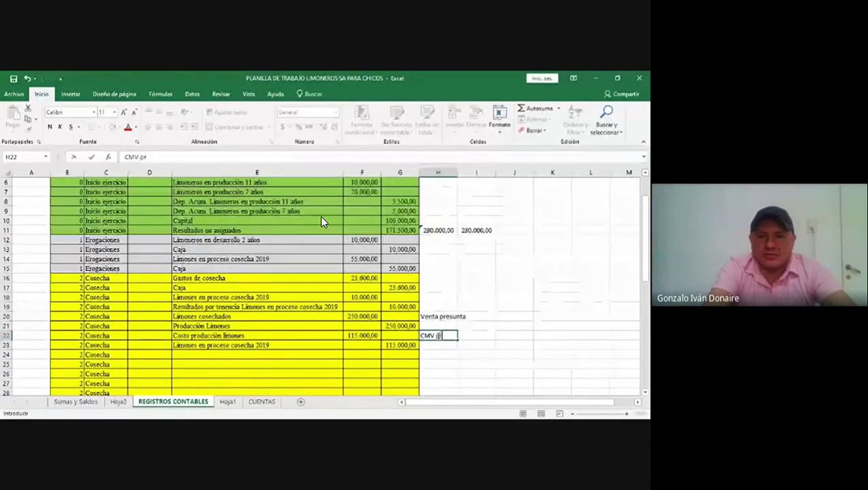
type("esunto")
key("Return")
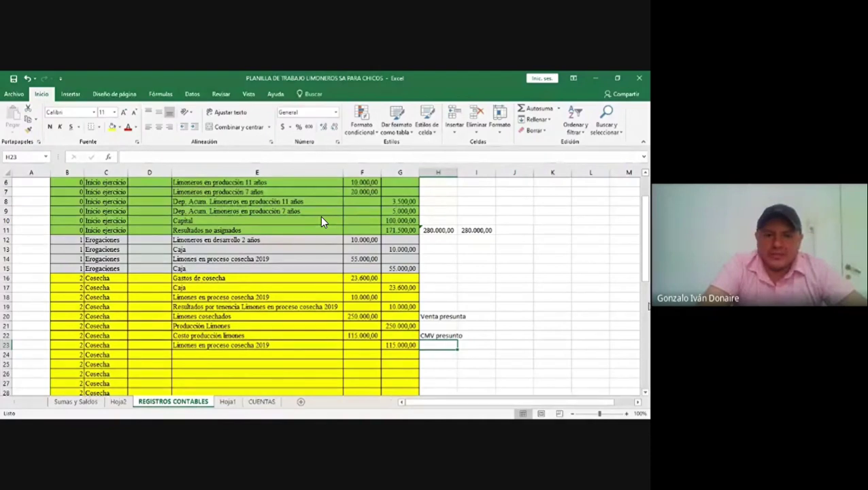
Refresh the pivot table on the Hoja2 sheet and check the Debe and Haber sums of Limones en proceso cosecha 2019.
left_click_drag(647, 266, 647, 300)
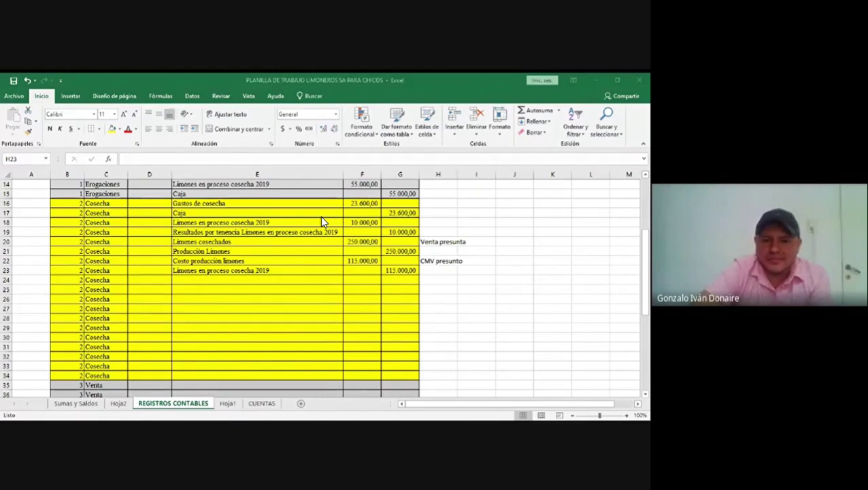
key("alt+Tab")
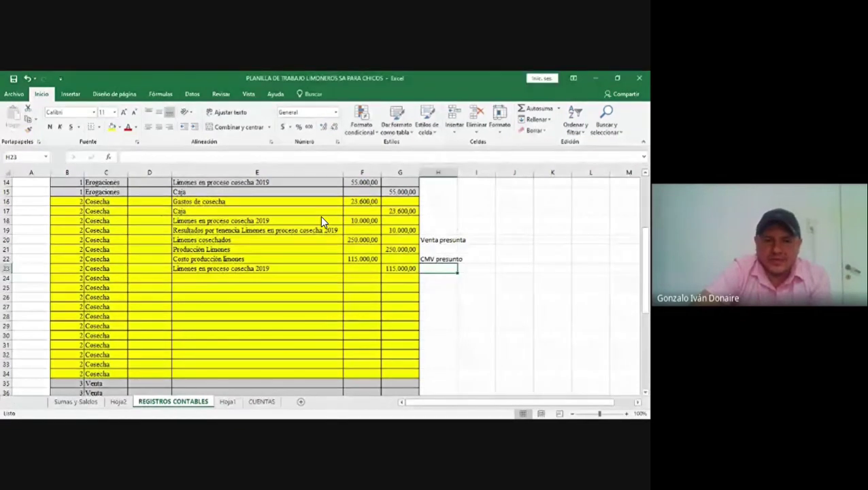
left_click(118, 402)
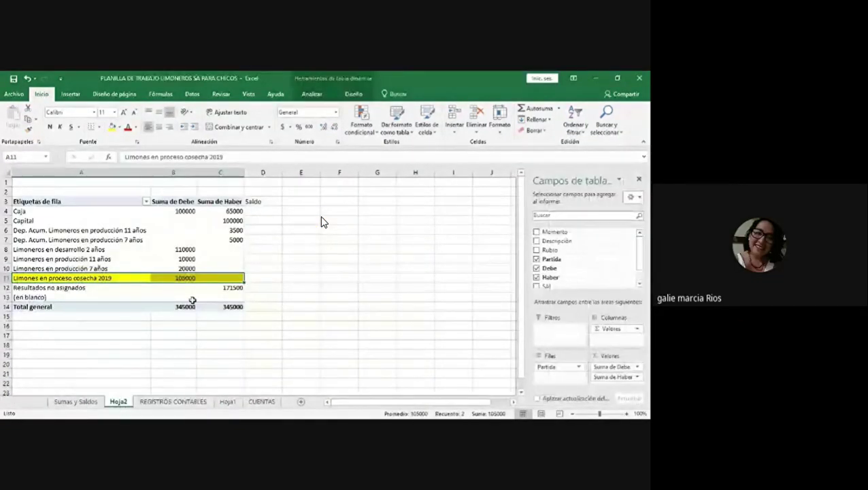
left_click(313, 96)
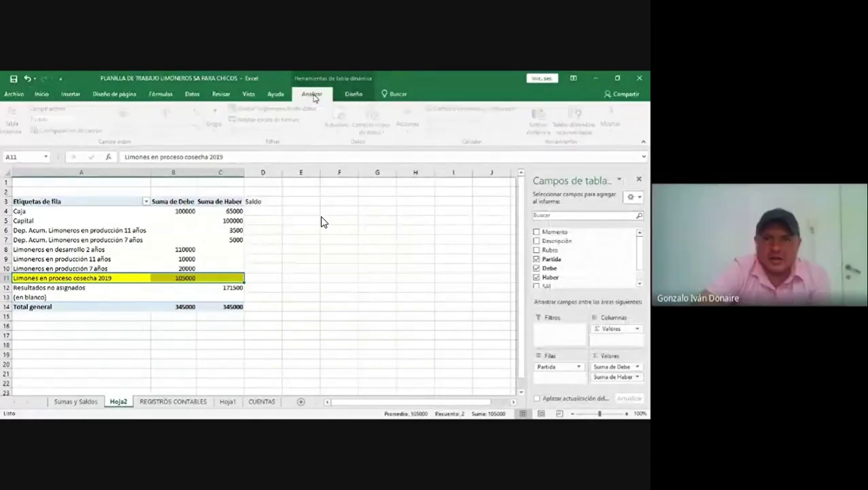
left_click(340, 115)
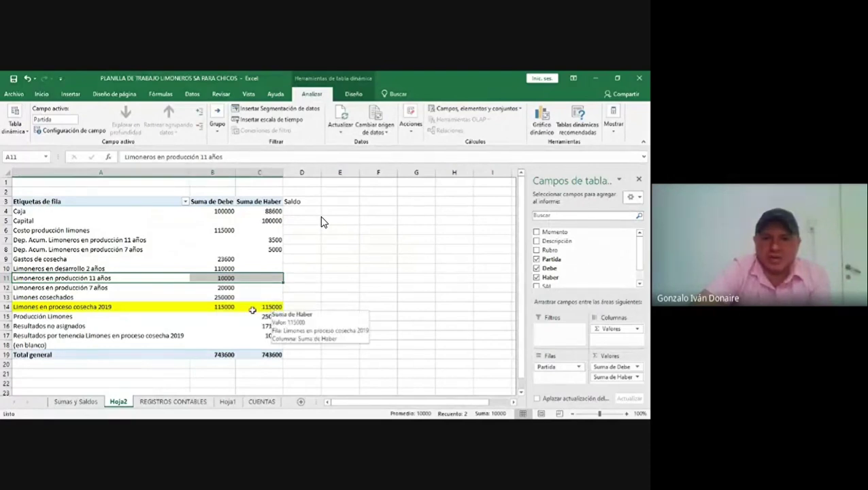
left_click(216, 308)
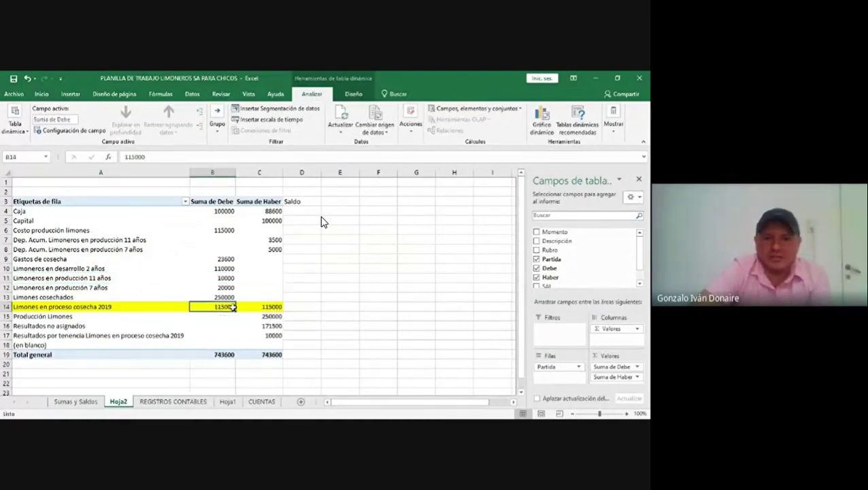
left_click(262, 307)
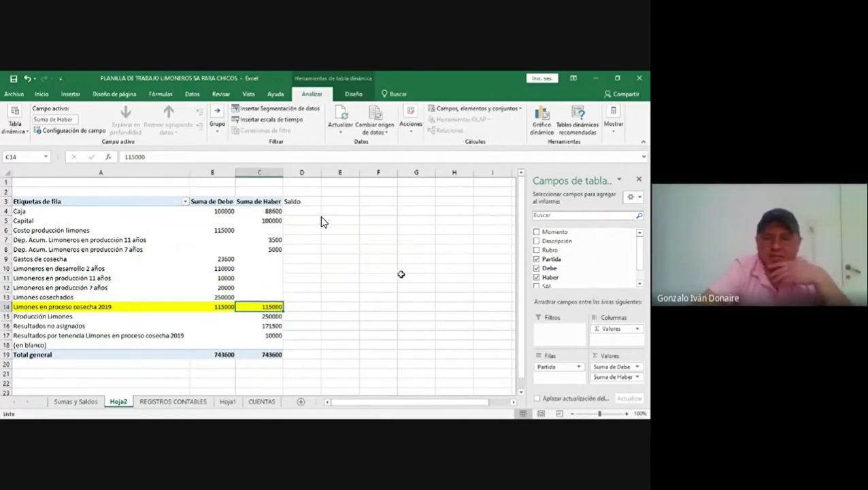
Review the harvest steps and valuation figures on the Hoja1 sheet and return to the REGISTROS CONTABLES sheet.
left_click(181, 403)
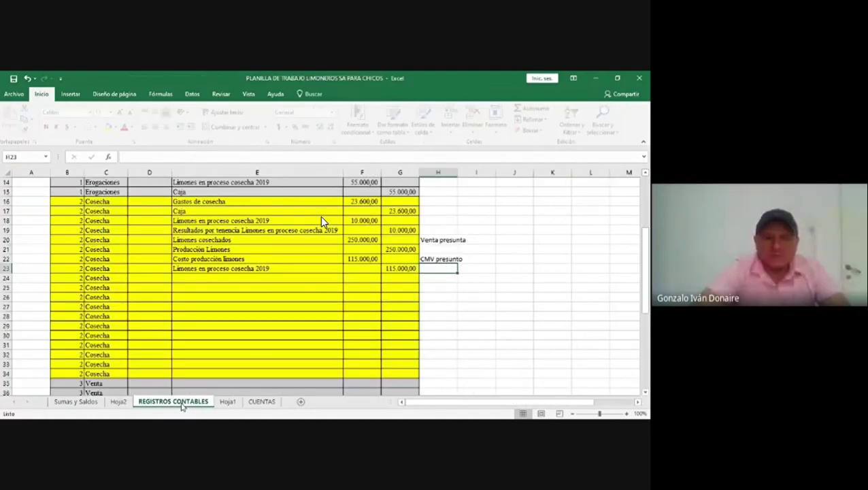
left_click(215, 277)
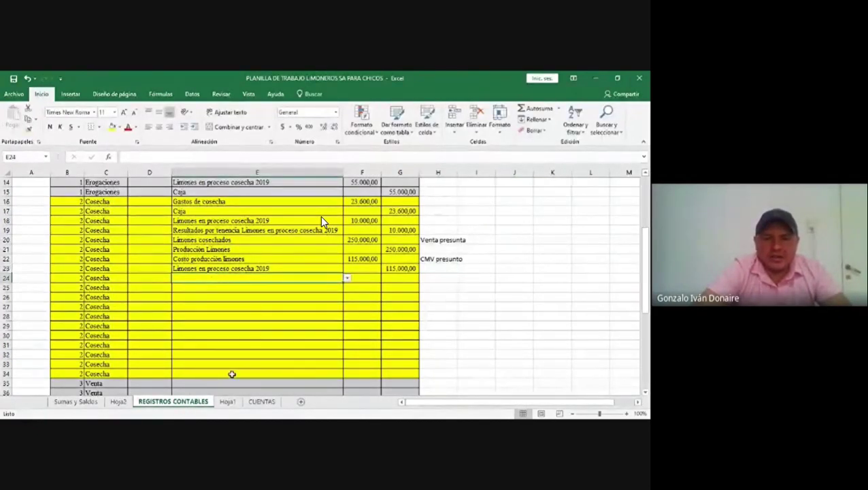
left_click(228, 403)
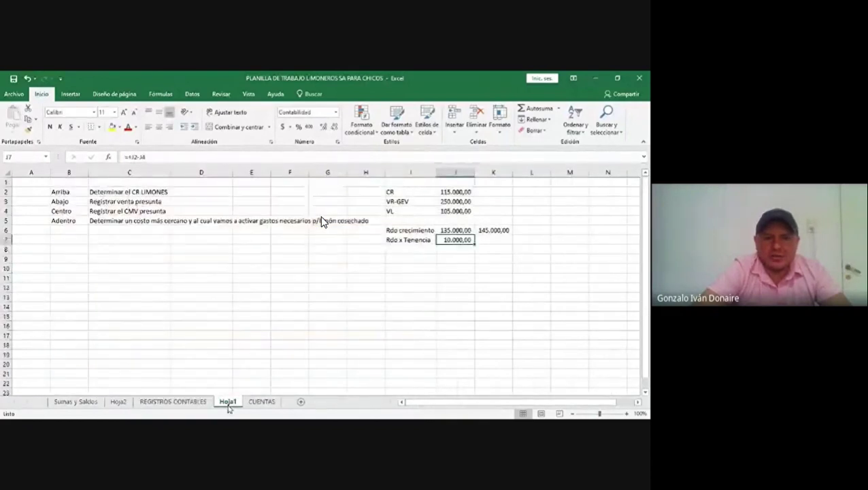
left_click(184, 403)
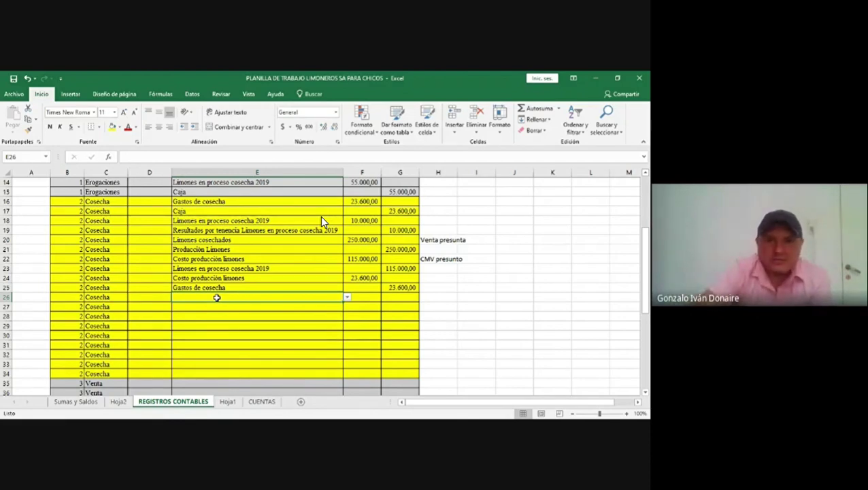
Set the Partida in E26 to the account Dep. Limoneros en producción 11 años.
left_click(347, 298)
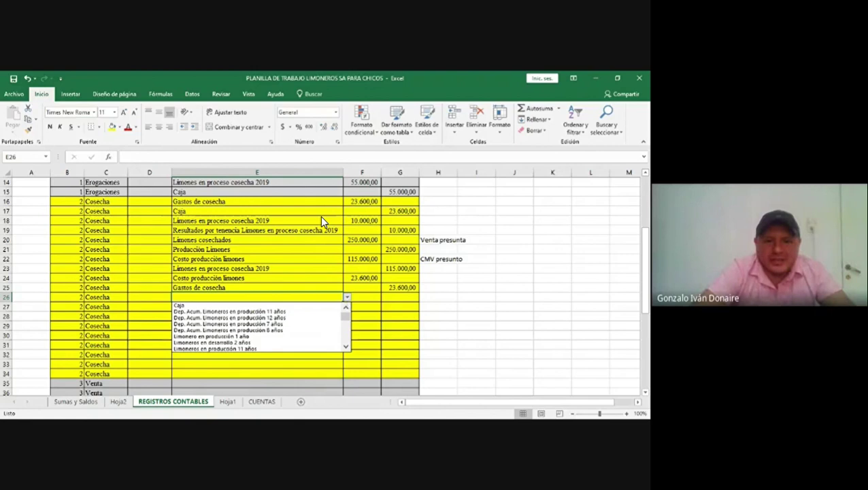
scroll(259, 327, "down", 5)
scroll(259, 327, "down", 2)
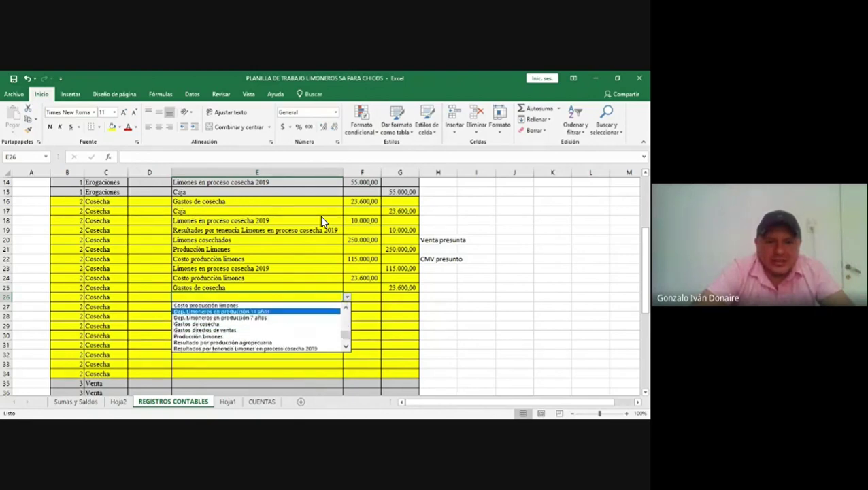
left_click(279, 311)
Set the Partida in E27 to the account Dep. Limoneros en producción 7 años.
left_click(329, 309)
left_click(347, 308)
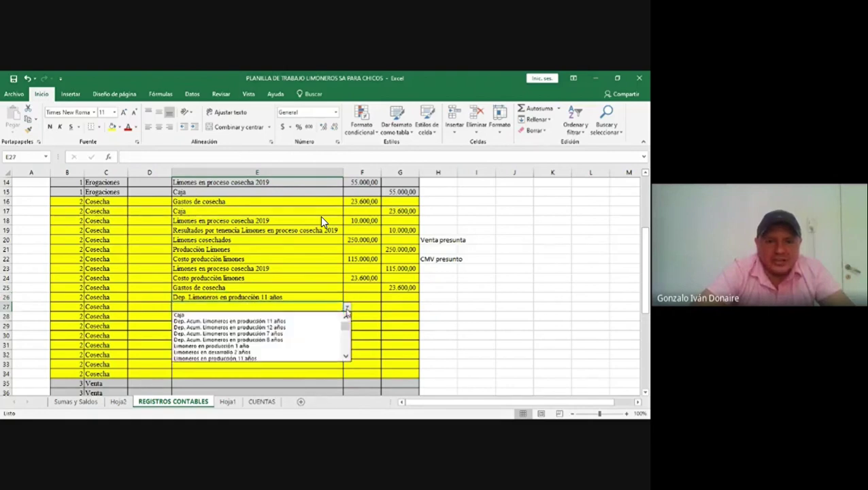
scroll(345, 326, "down", 1)
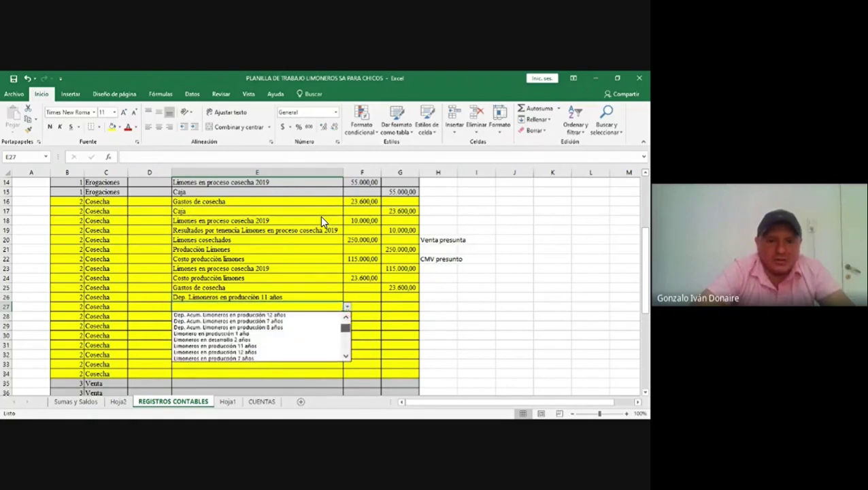
scroll(259, 335, "down", 3)
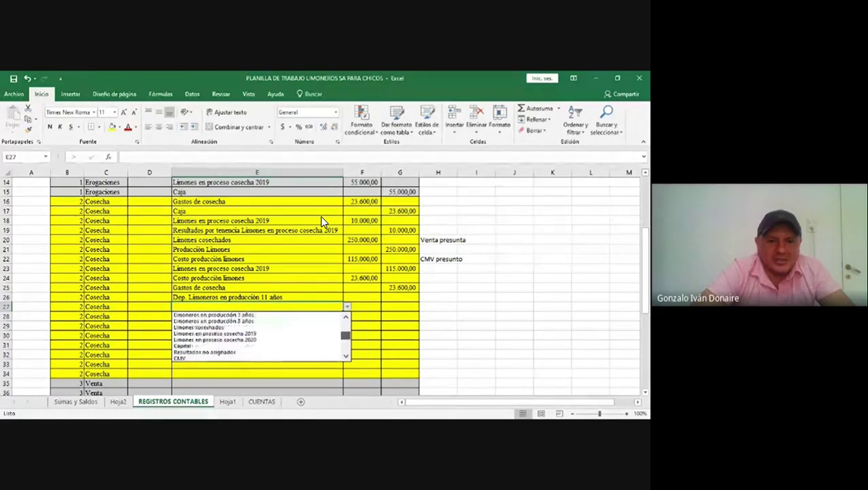
scroll(259, 335, "down", 2)
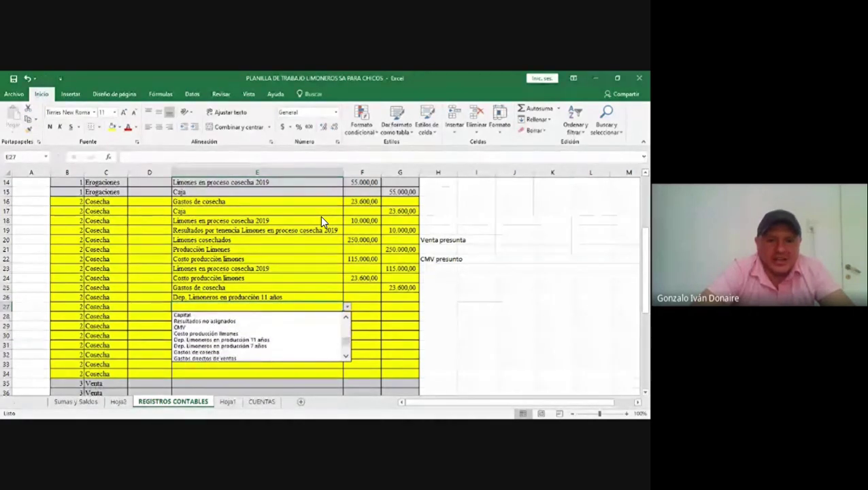
left_click(272, 346)
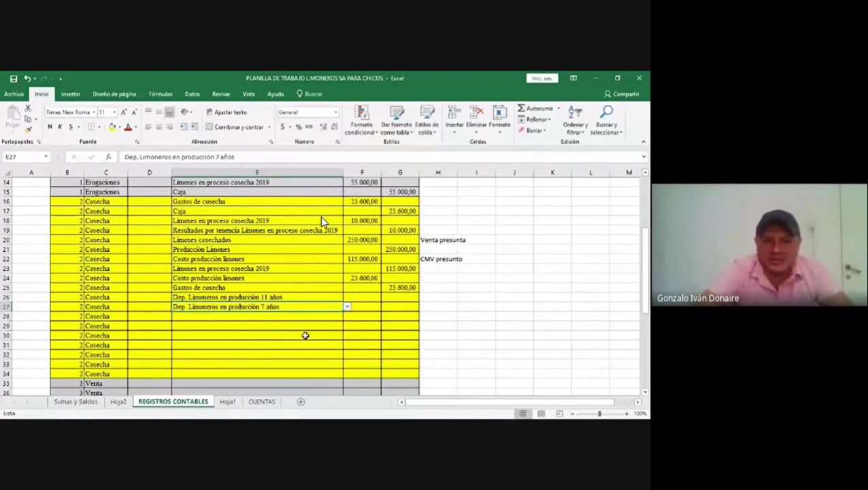
left_click(309, 318)
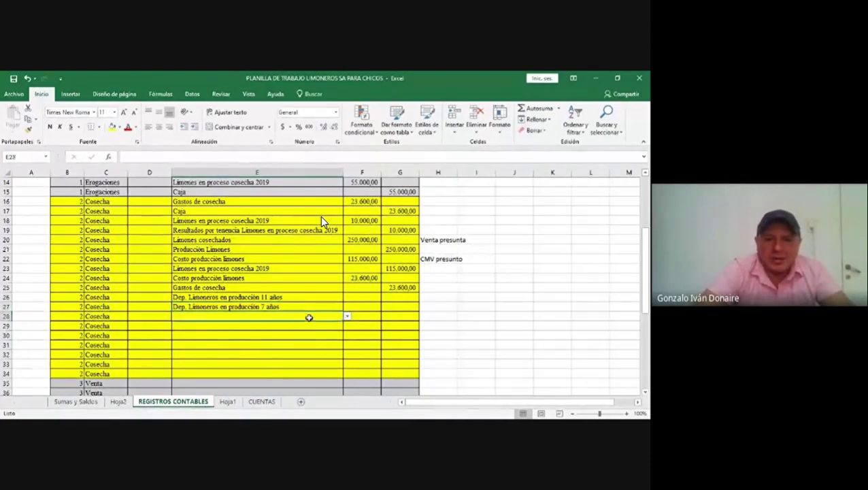
Set the Partida in E28 to Dep. Acum. Limoneros en producción 11 años and in E29 to Dep. Acum. Limoneros en producción 7 años.
left_click(347, 316)
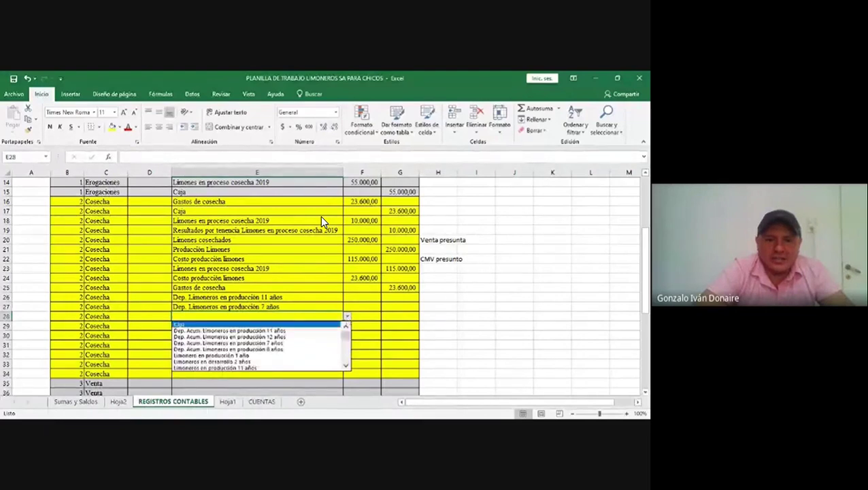
left_click(296, 331)
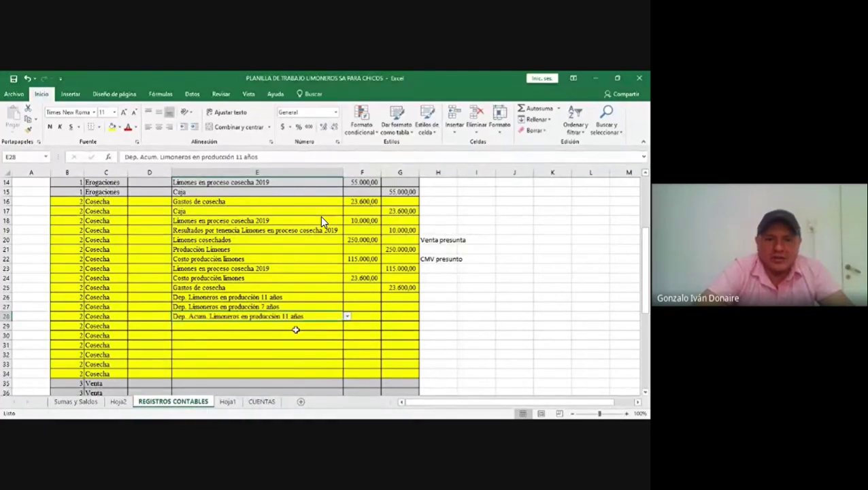
left_click(312, 329)
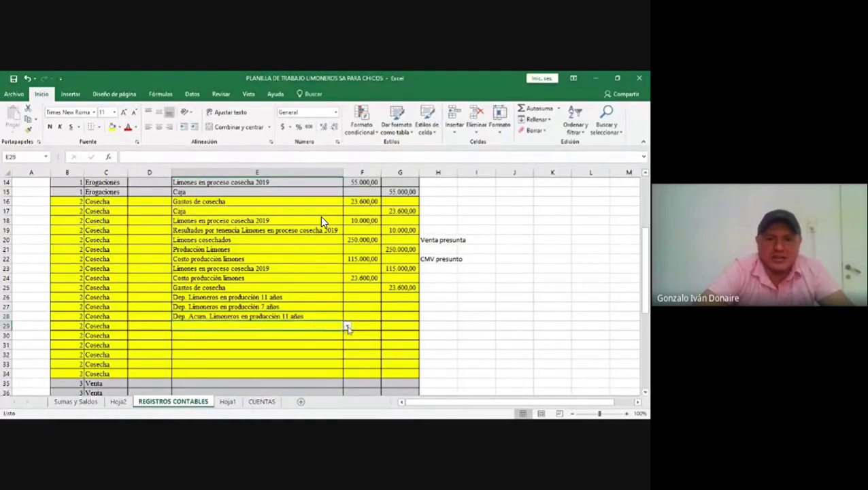
left_click(347, 327)
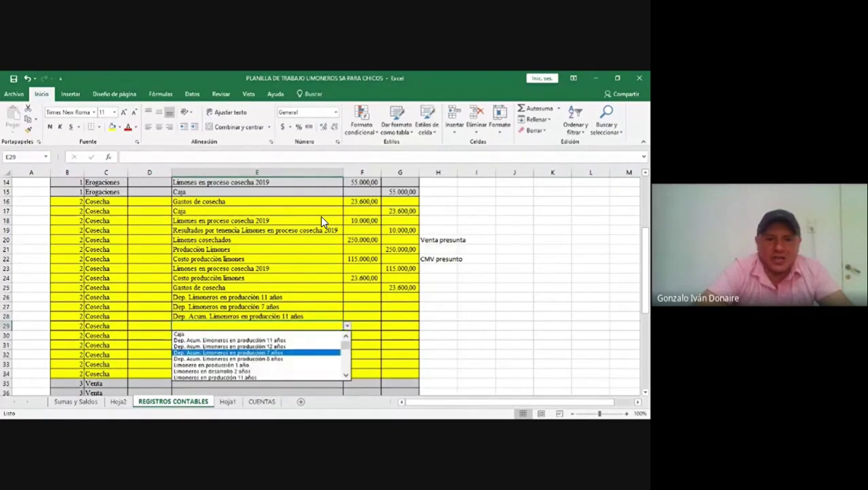
left_click(283, 352)
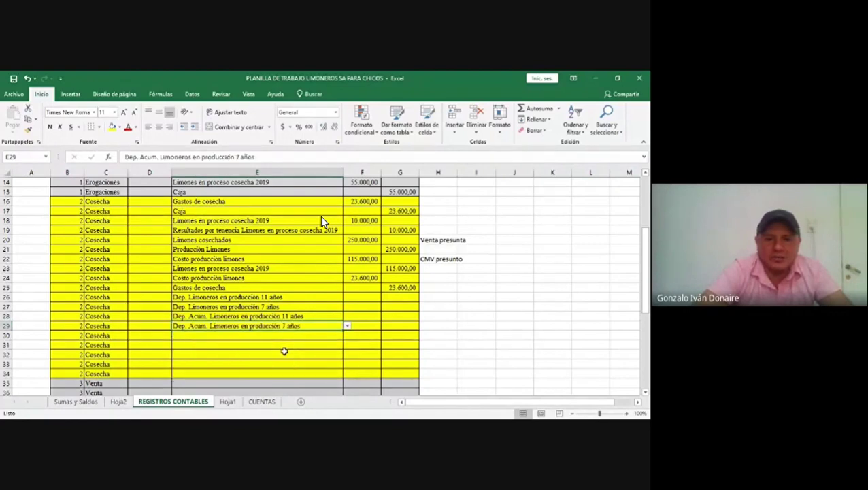
Enter the 11-year lemon tree depreciation in F26 as the formula +10000*0,04.
left_click(355, 297)
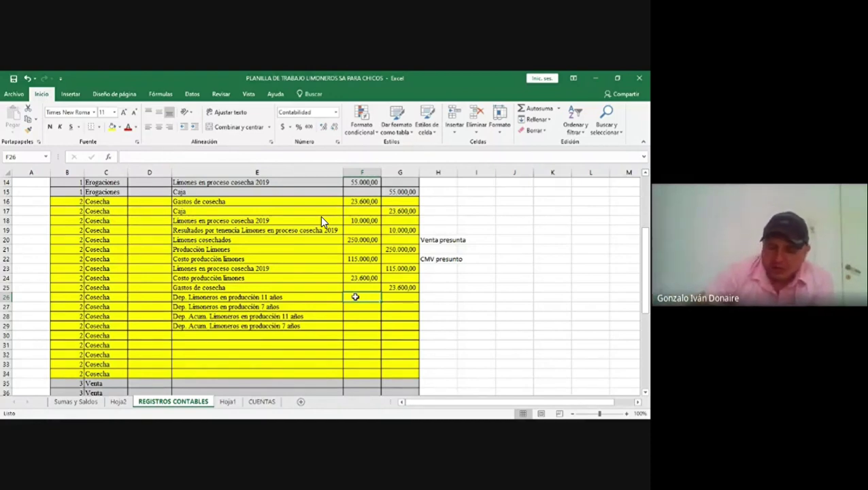
type("+1000")
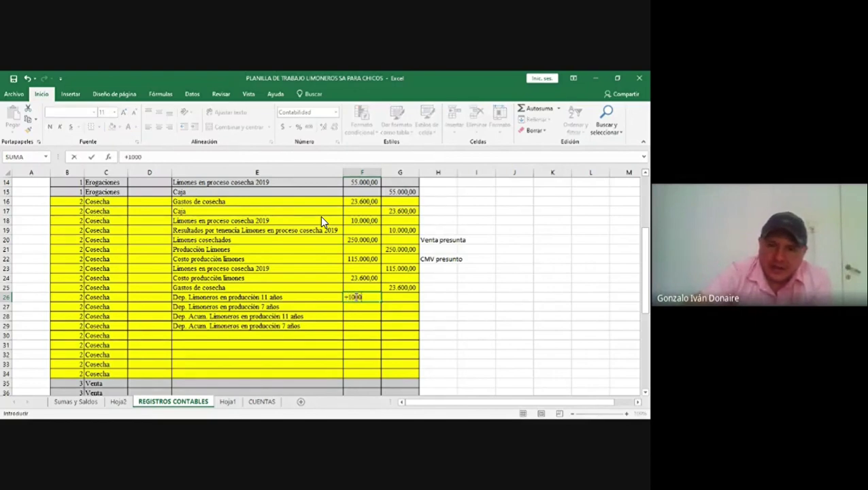
type("0")
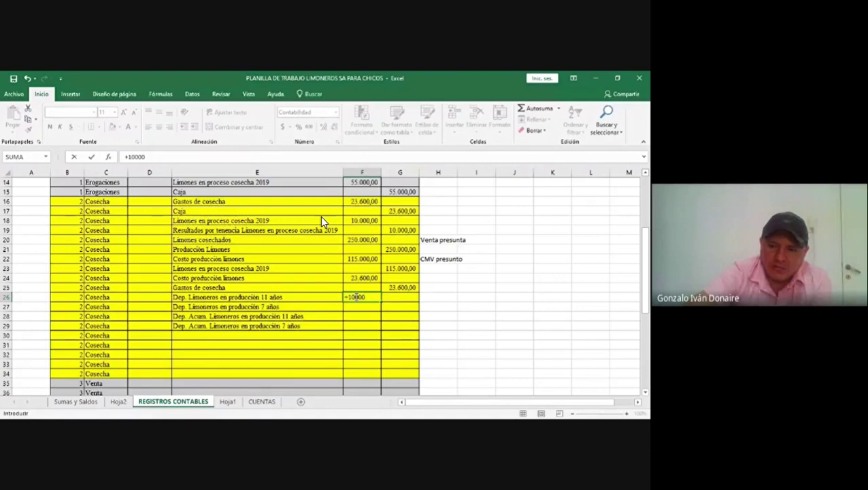
type("*")
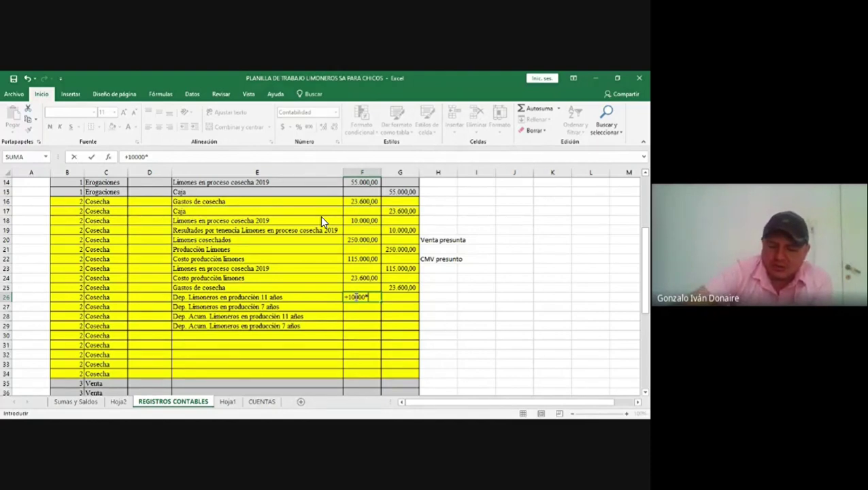
type("0")
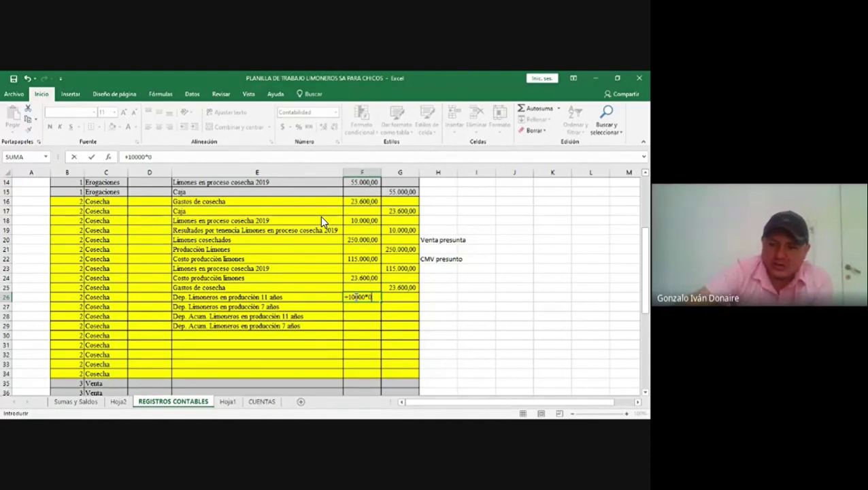
type(",")
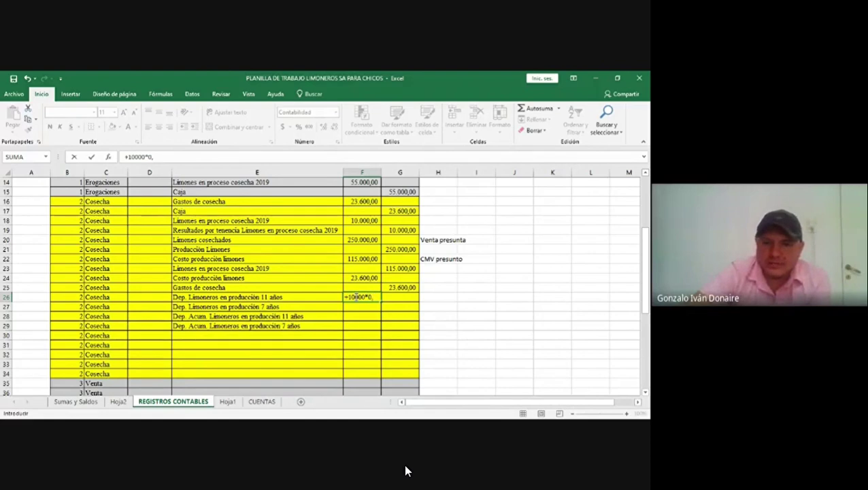
type("04")
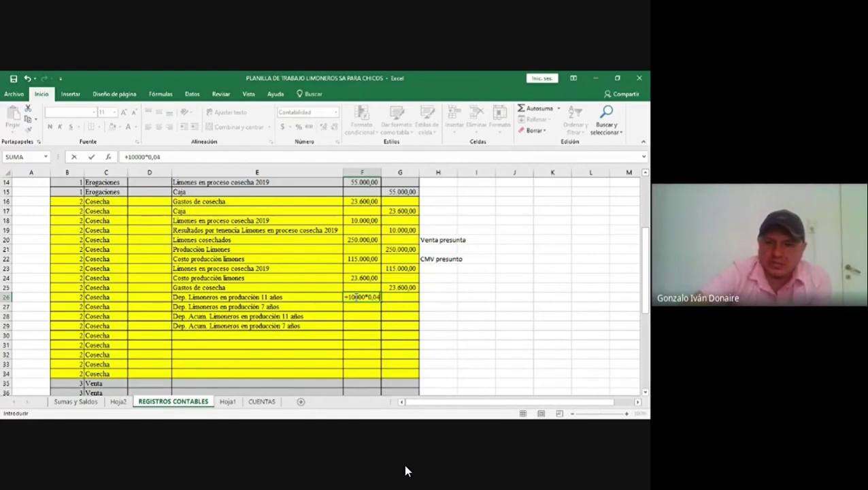
key("Return")
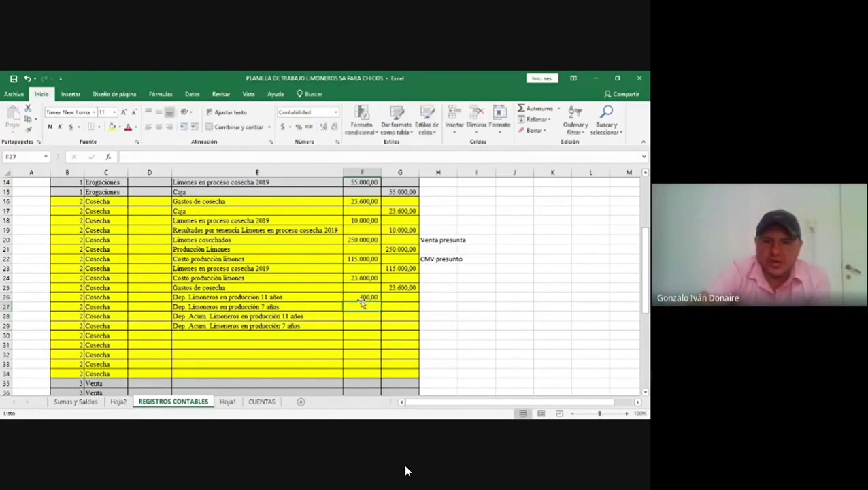
Link the credit for the 11-year accumulated depreciation in G28 to the debit amount in F26.
left_click(392, 316)
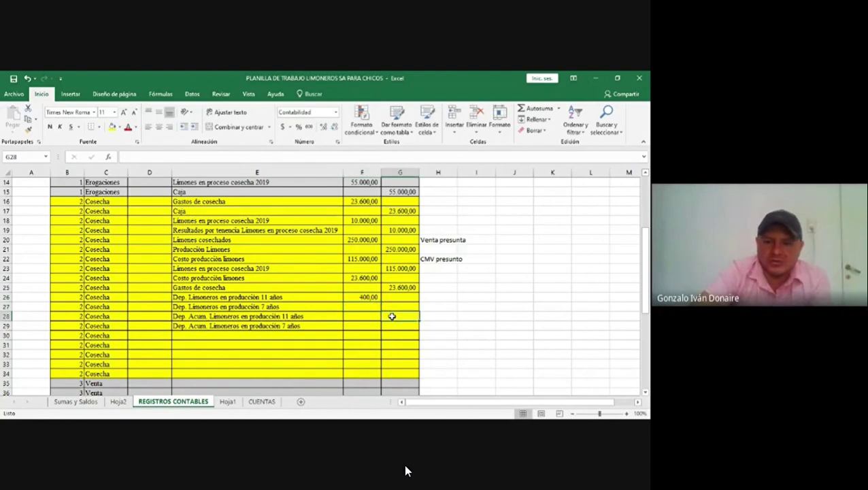
type("+")
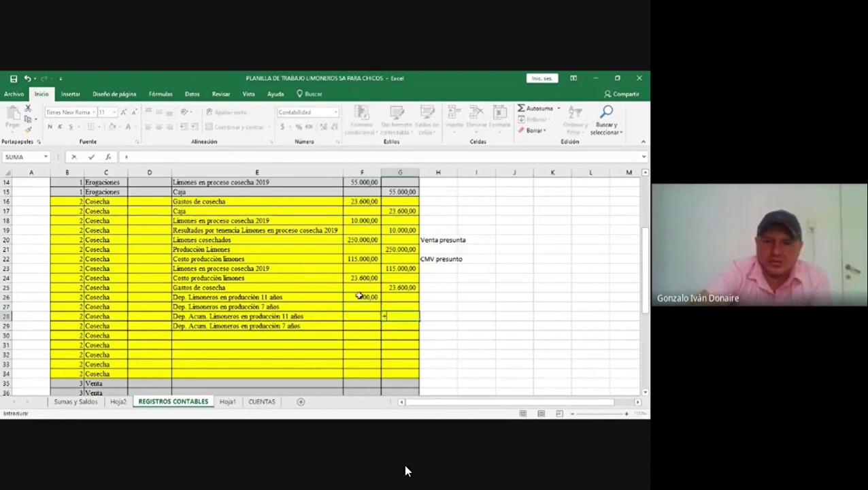
left_click(359, 297)
key("Return")
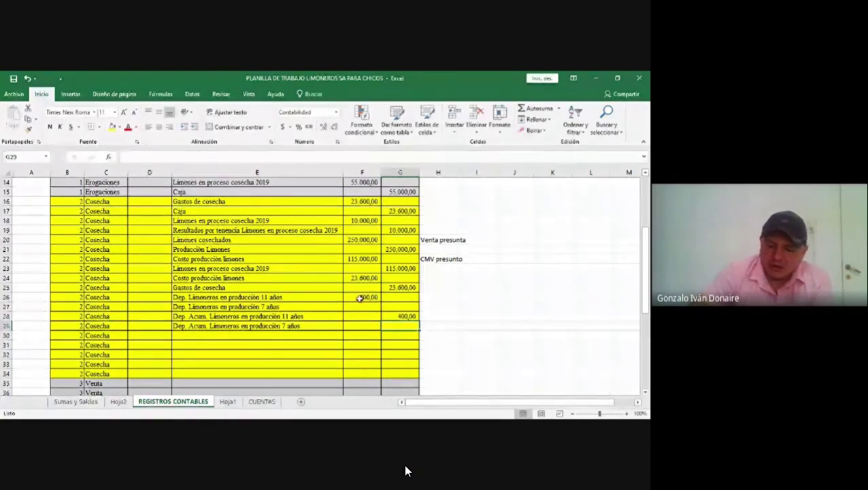
Enter the 7-year lemon tree depreciation in F27 as the formula +20000*0,05.
left_click(359, 307)
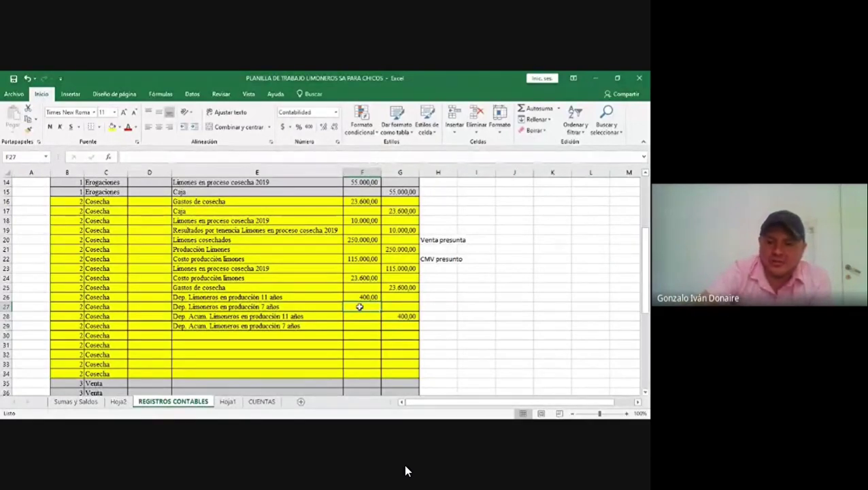
type("+")
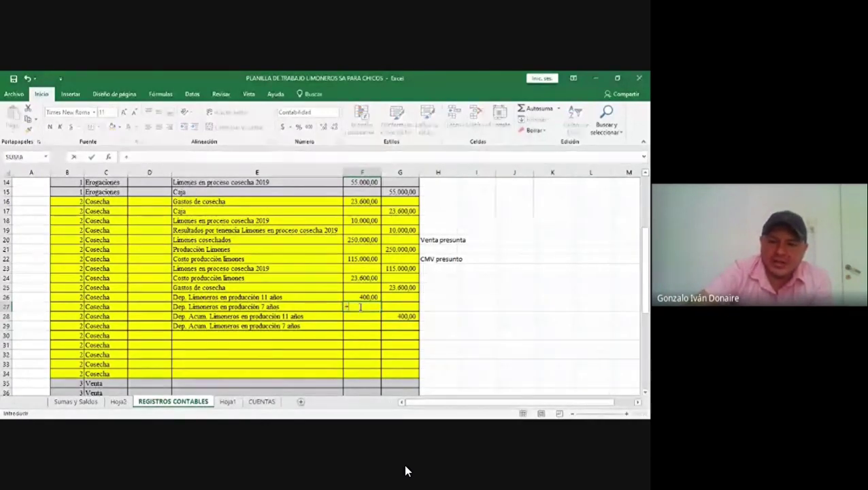
type("20000+0")
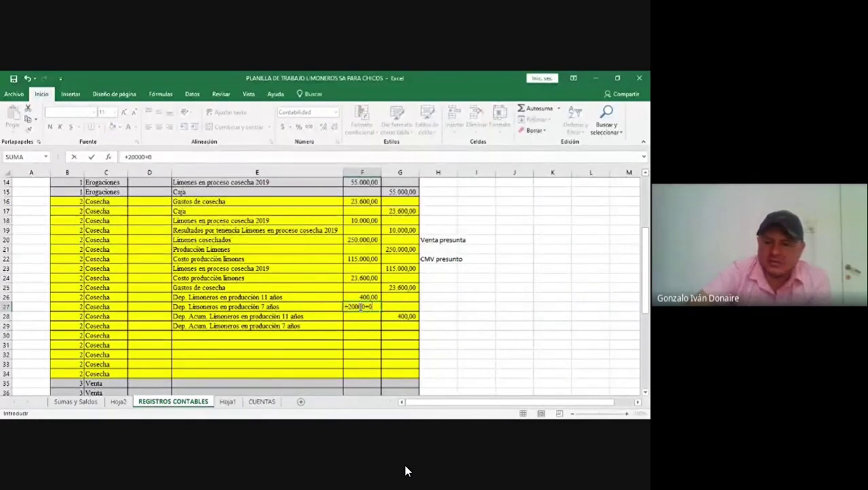
type(",05")
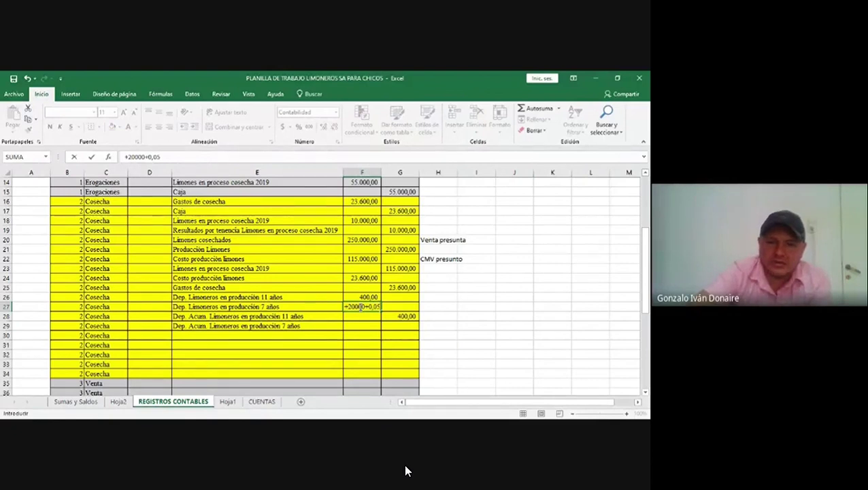
key("F2")
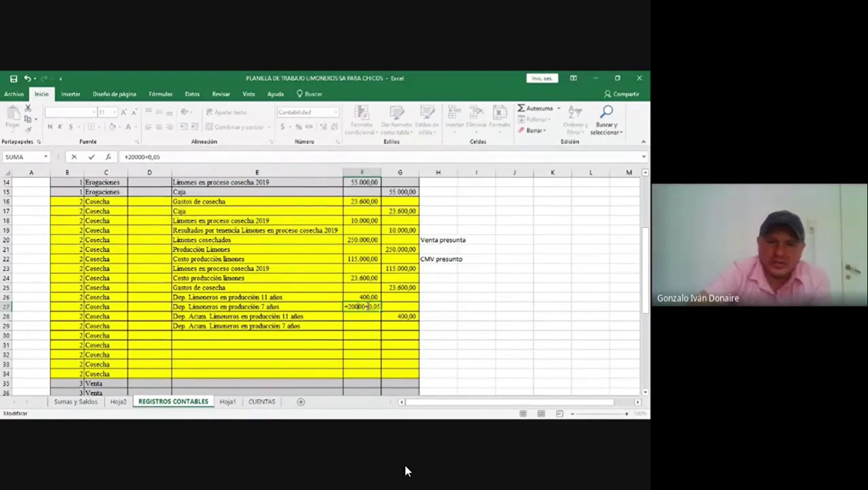
key("BackSpace")
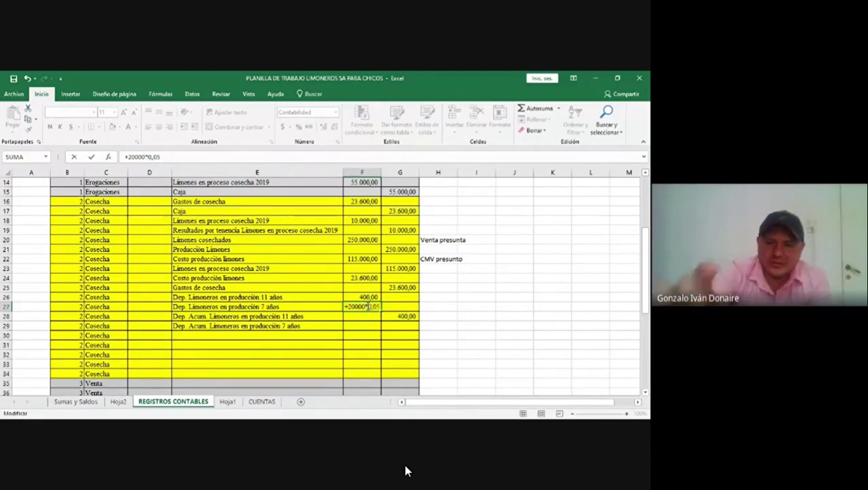
key("Return")
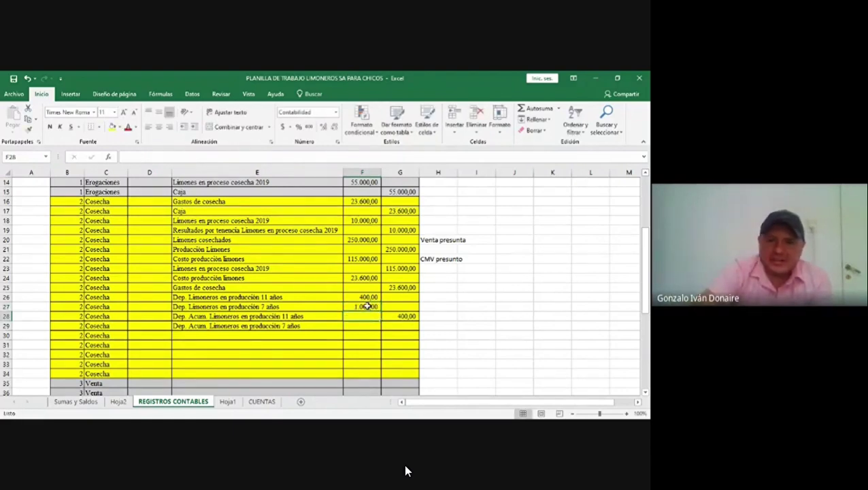
Link the credit for the 7-year accumulated depreciation in G29 to the debit amount in F27.
left_click(401, 326)
type("=")
left_click(368, 307)
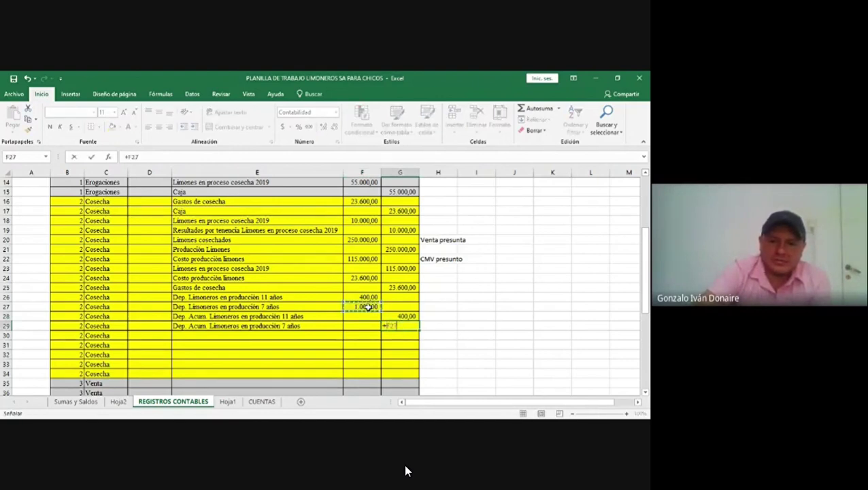
key("Return")
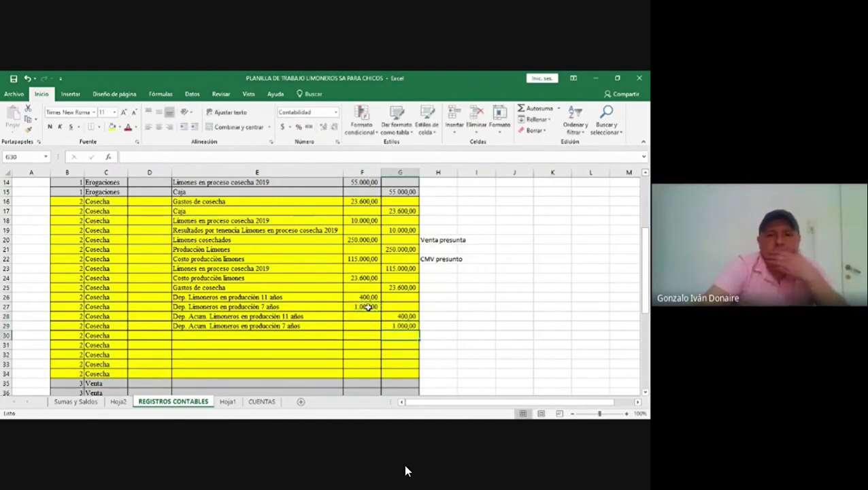
Set the Partida in E30 to the account Costo producción limones.
left_click(232, 340)
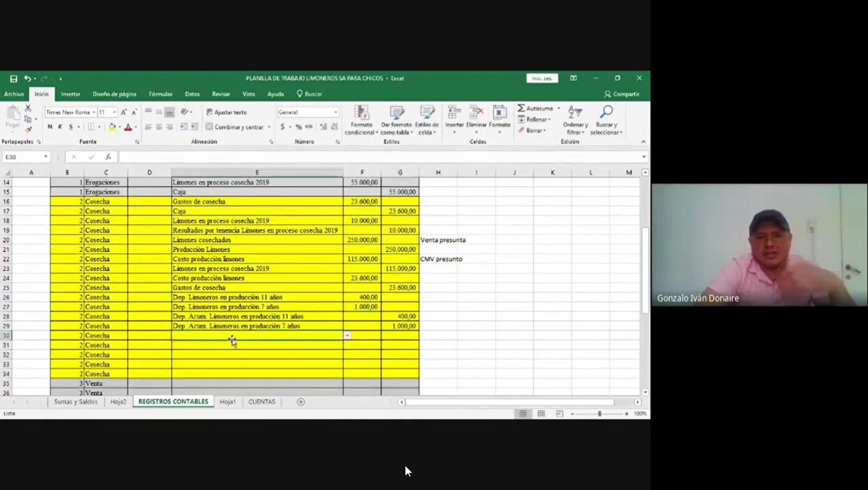
left_click(347, 337)
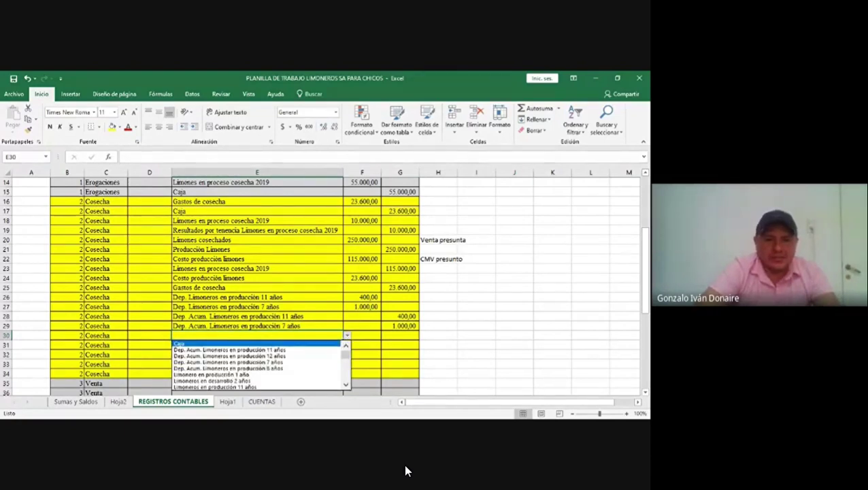
scroll(258, 366, "down", 5)
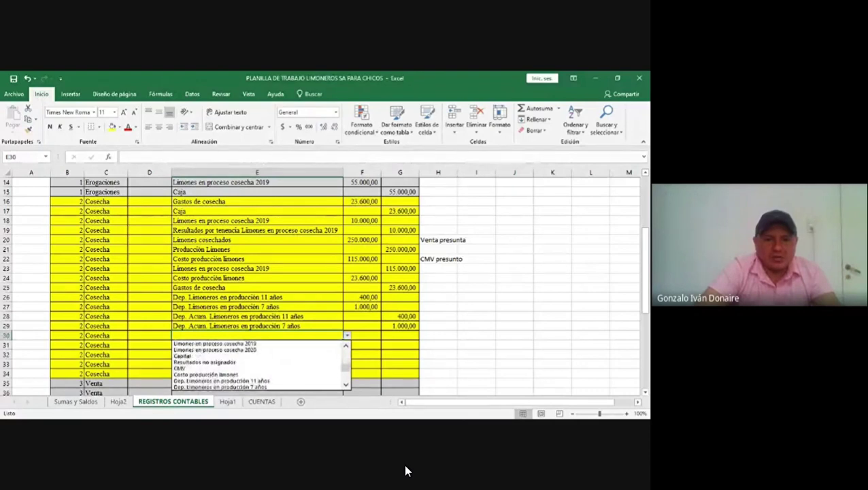
left_click(204, 374)
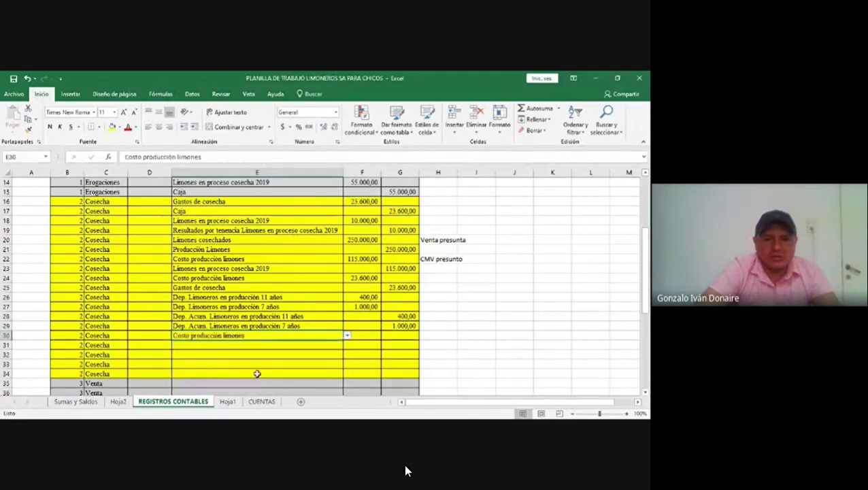
Set the Partida in E31 to the account Dep. Limoneros en producción 11 años.
left_click(312, 344)
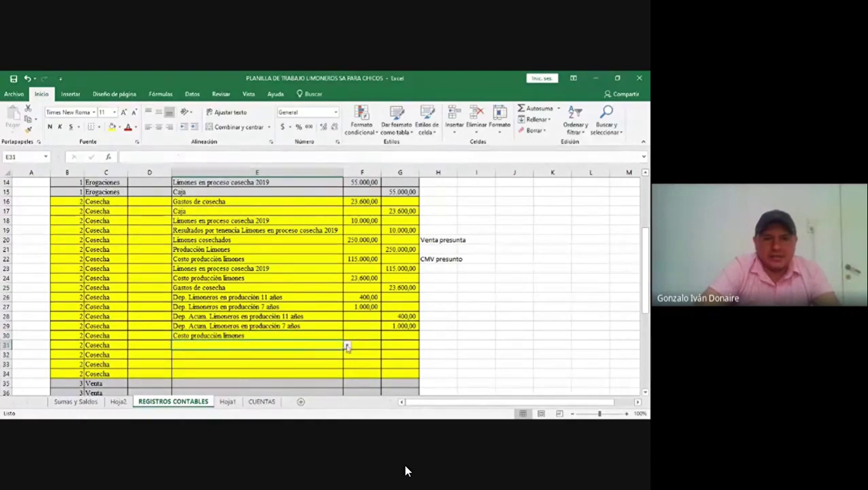
left_click(347, 347)
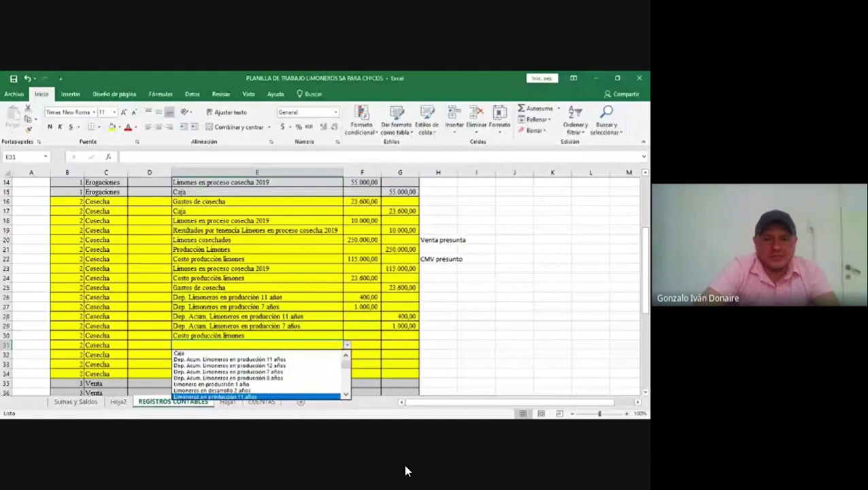
scroll(259, 374, "down", 4)
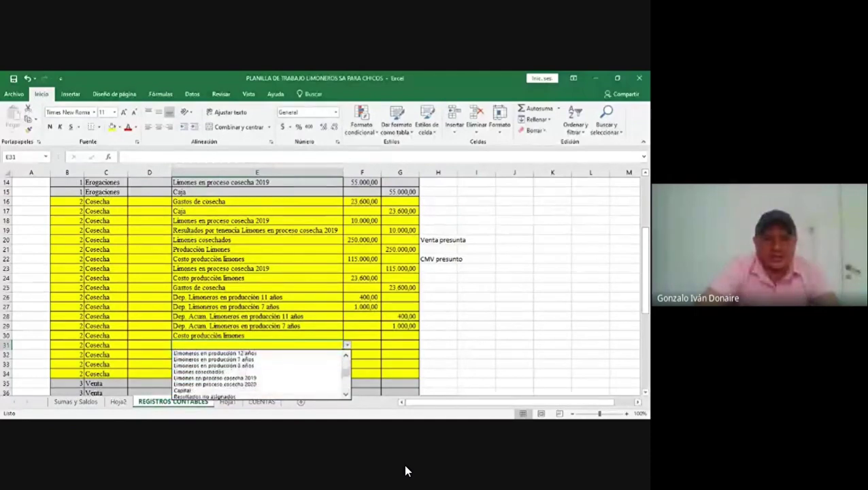
scroll(259, 374, "down", 3)
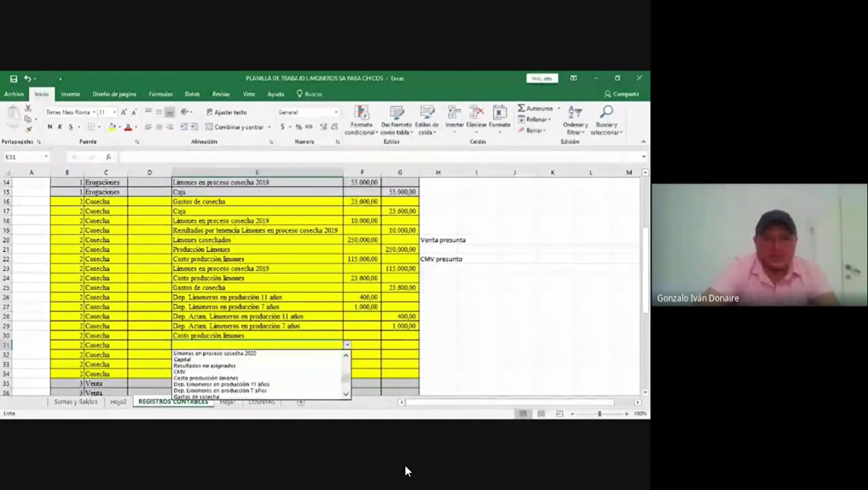
left_click(309, 358)
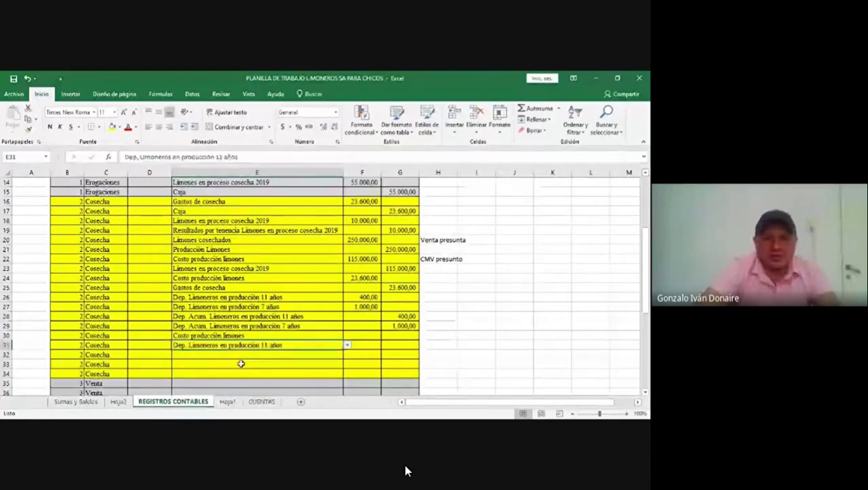
Set the Partida in E32 to the account Dep. Limoneros en producción 7 años.
left_click(309, 355)
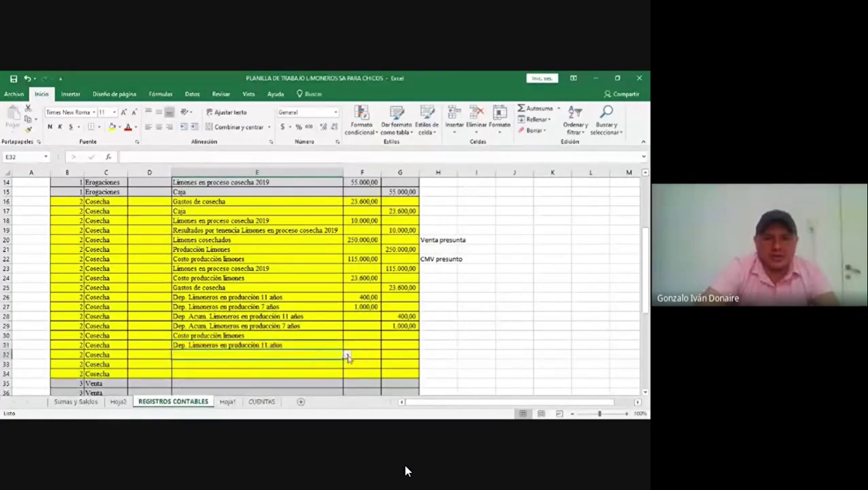
left_click(347, 356)
scroll(259, 385, "down", 5)
scroll(259, 385, "down", 3)
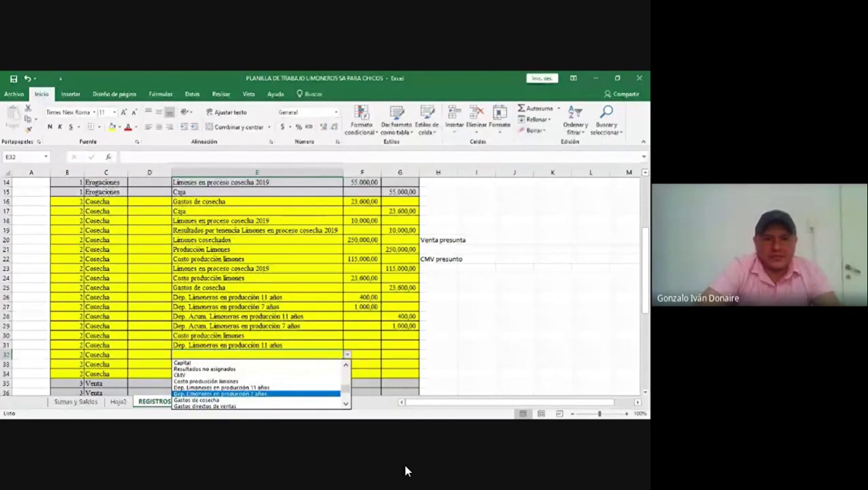
key("Return")
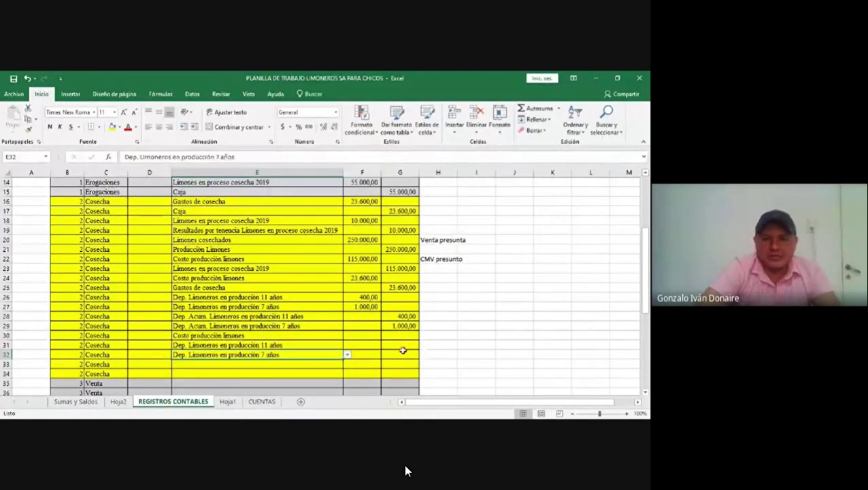
Link the 11-year depreciation credit in G31 to F26 and the 7-year depreciation credit in G32 to F27.
left_click(402, 345)
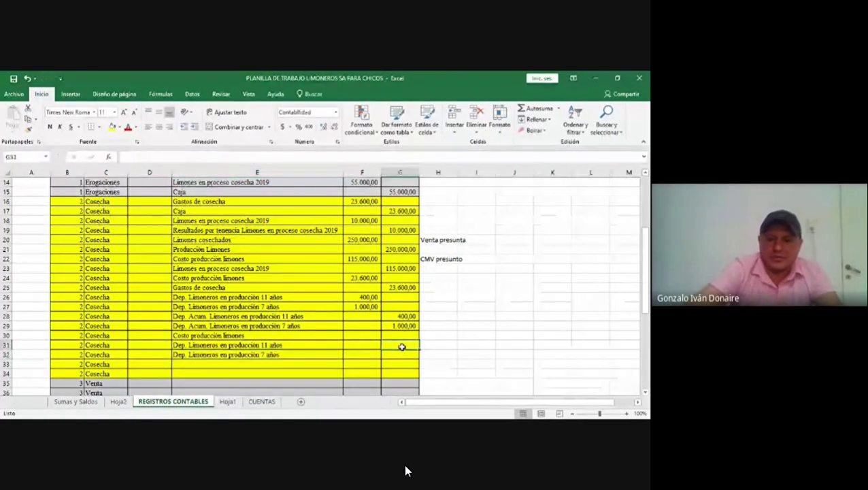
type("+F26")
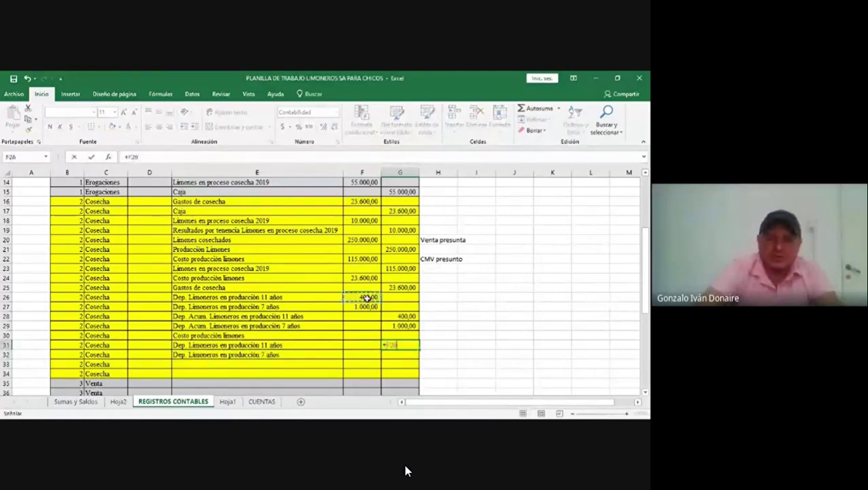
left_click(367, 297)
key("Return")
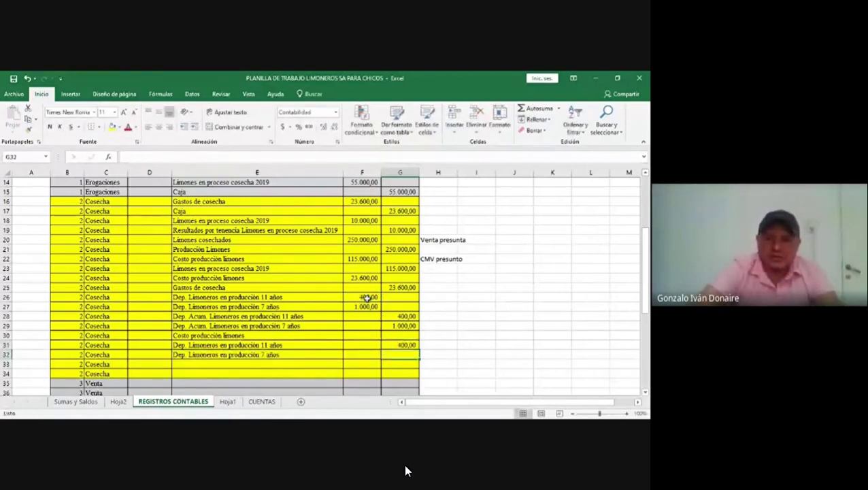
type("+")
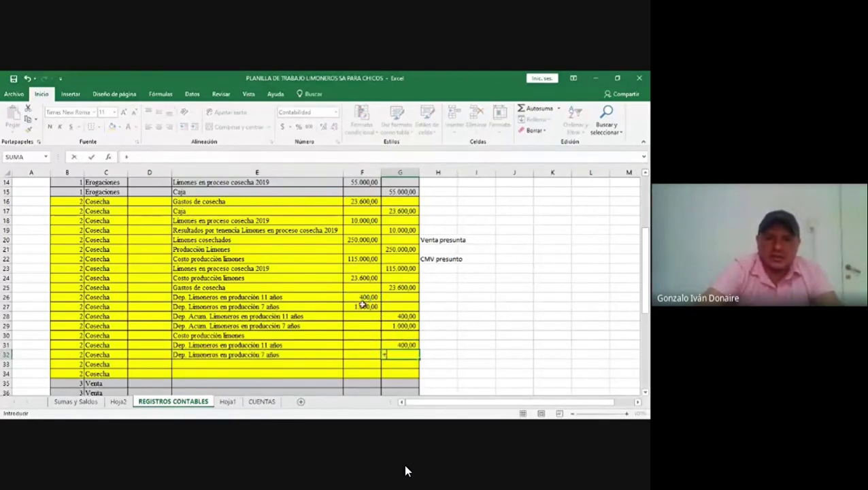
left_click(362, 306)
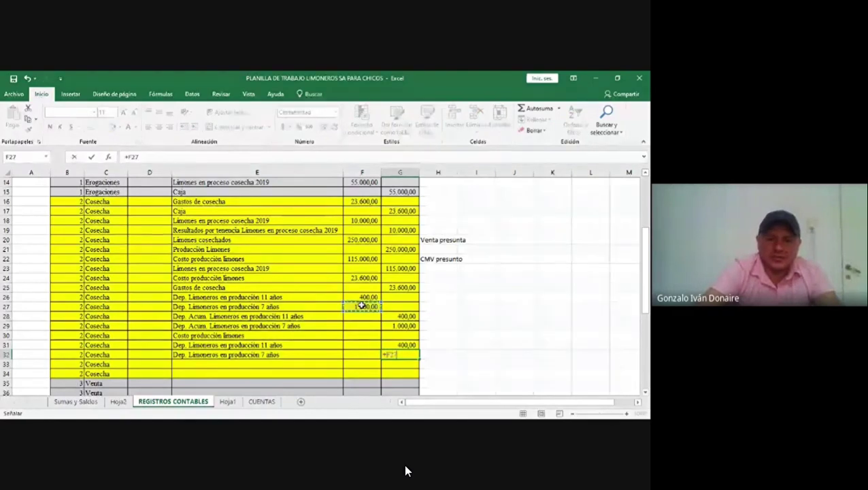
key("Return")
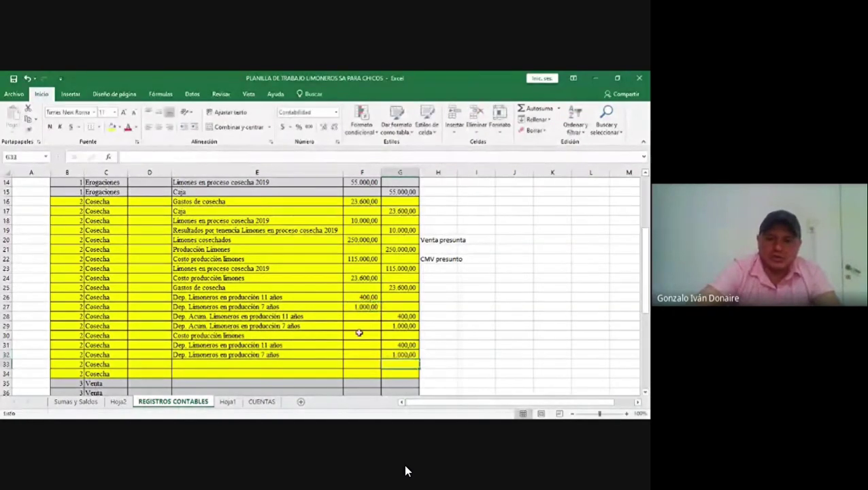
Enter the Costo producción limones debit in F30 as the sum of both depreciation credits, +G31+G32.
left_click(358, 334)
type("+")
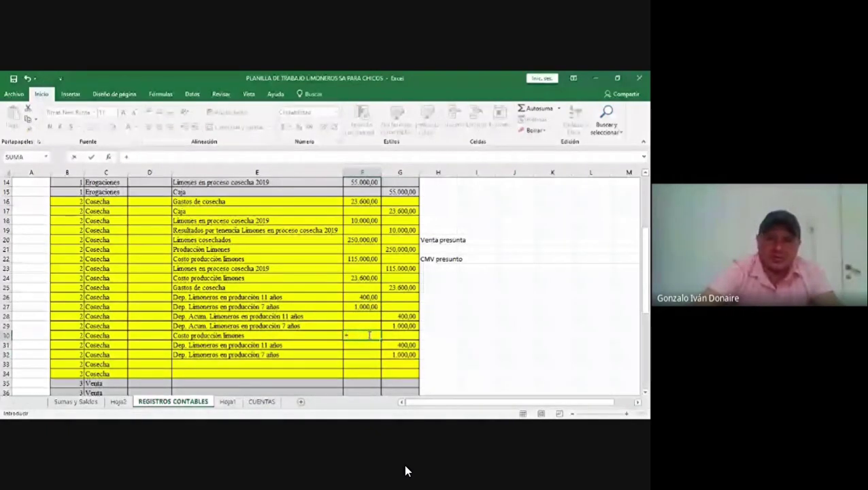
left_click(400, 345)
type("+")
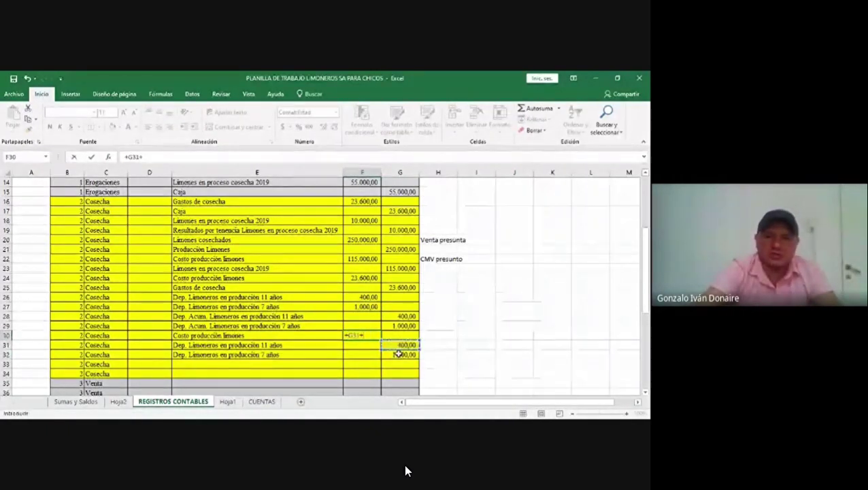
left_click(399, 354)
key("Return")
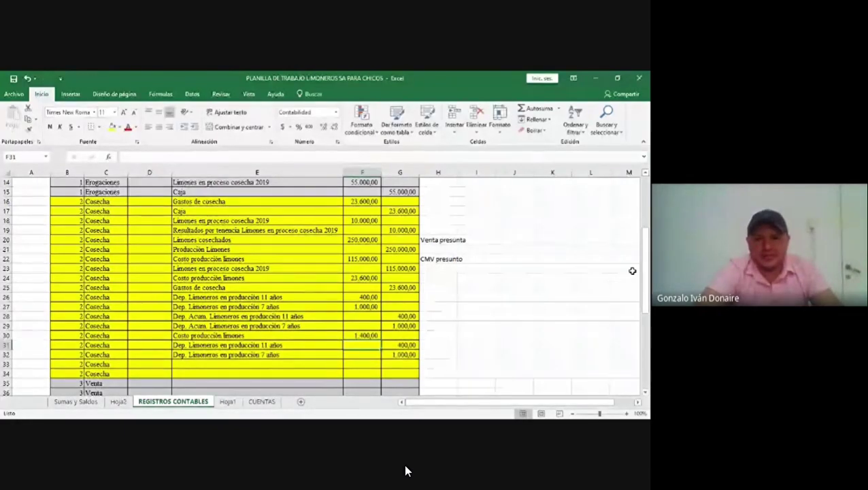
Insert a new row 33 within the Cosecha block and label it with entry number 2 and Cosecha.
left_click_drag(643, 276, 644, 282)
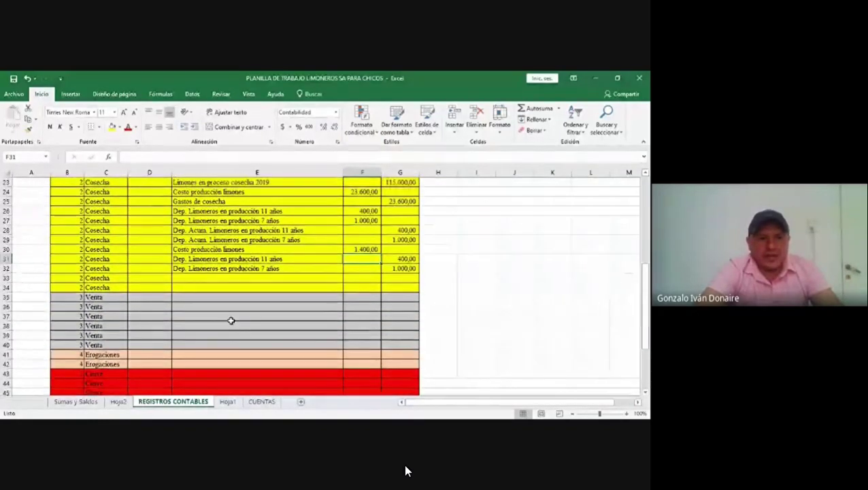
left_click(7, 278)
right_click(7, 277)
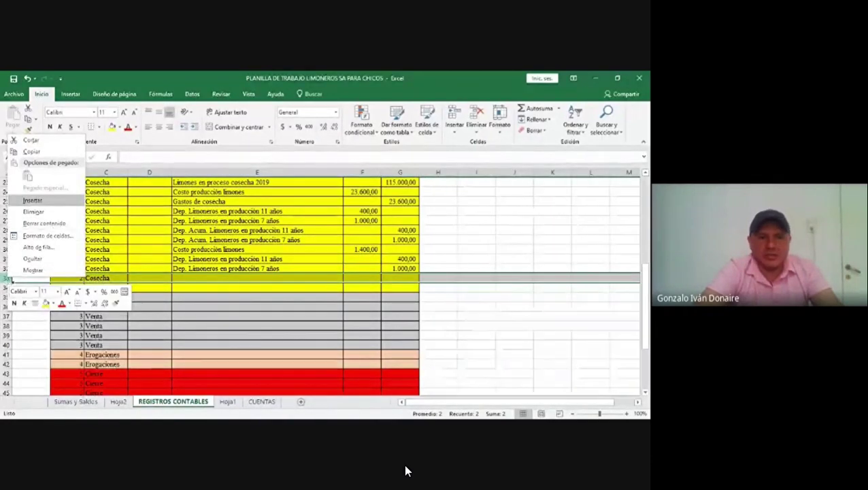
left_click(32, 200)
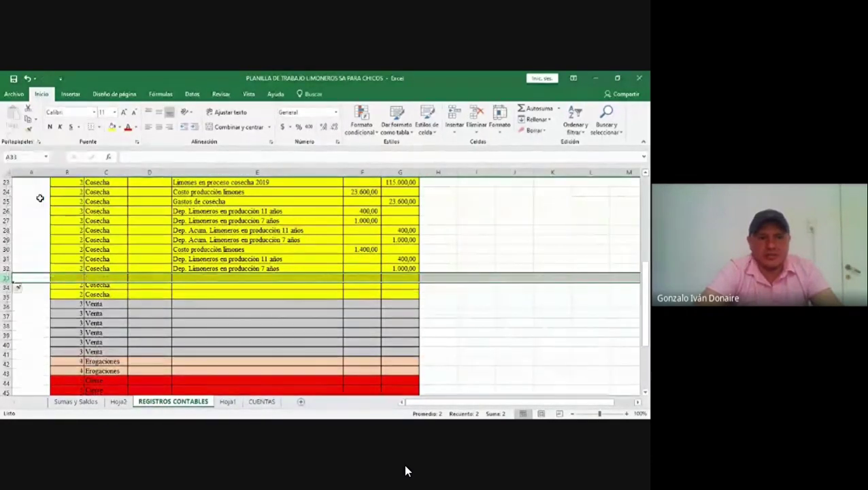
left_click_drag(82, 269, 145, 281)
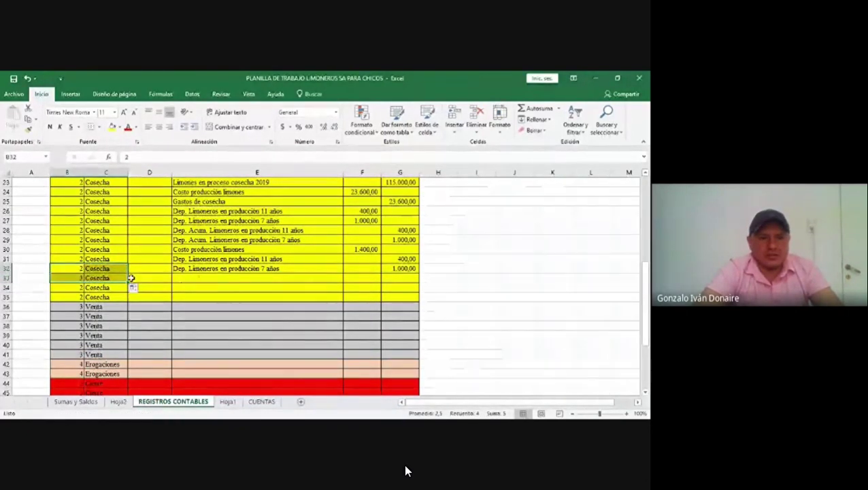
left_click(79, 279)
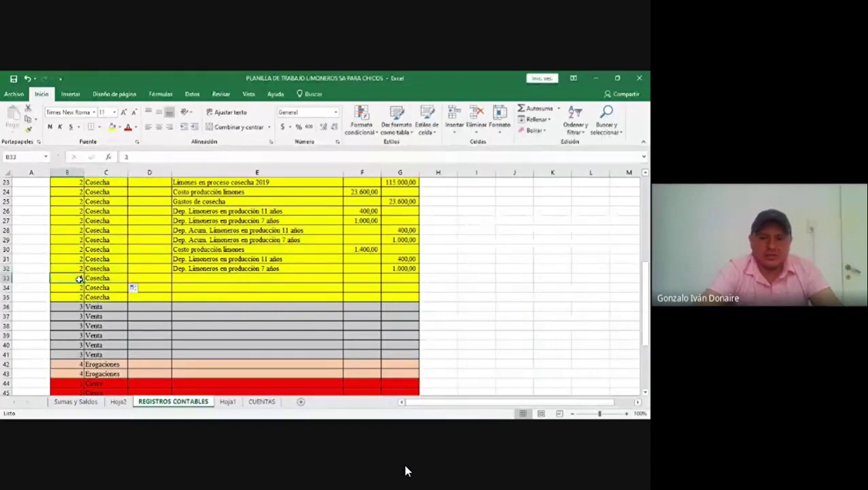
key("Right")
key("Right")
key("Right")
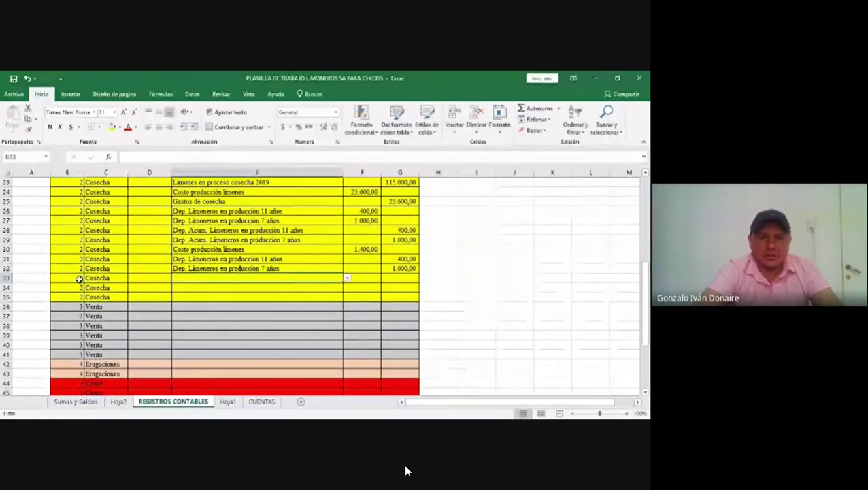
Set the Partida in E33 to the account Producción Limones.
left_click(282, 291)
left_click(296, 294)
left_click(269, 280)
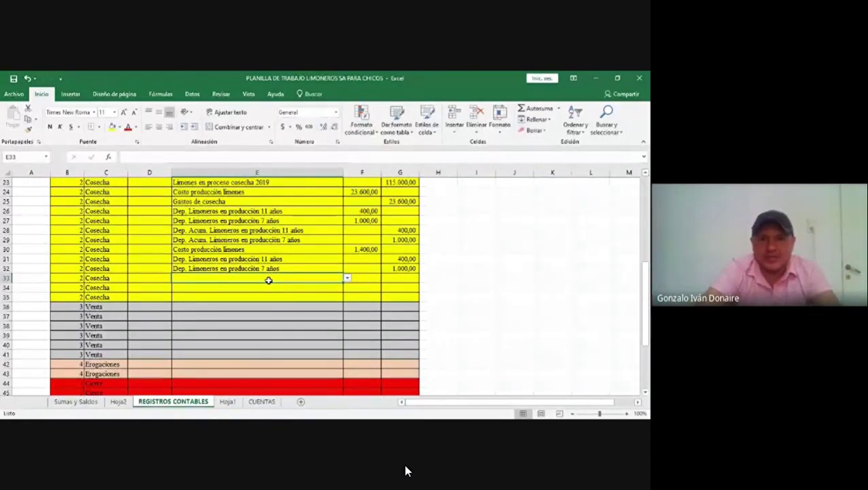
left_click(347, 279)
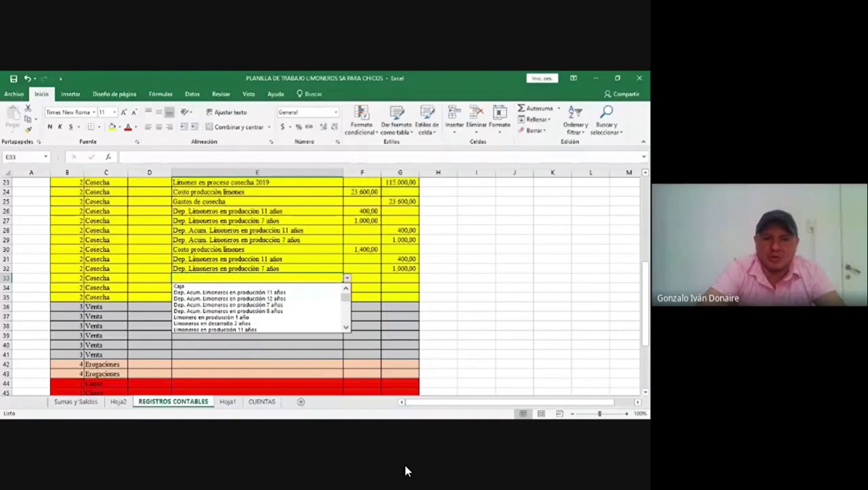
scroll(261, 307, "down", 1)
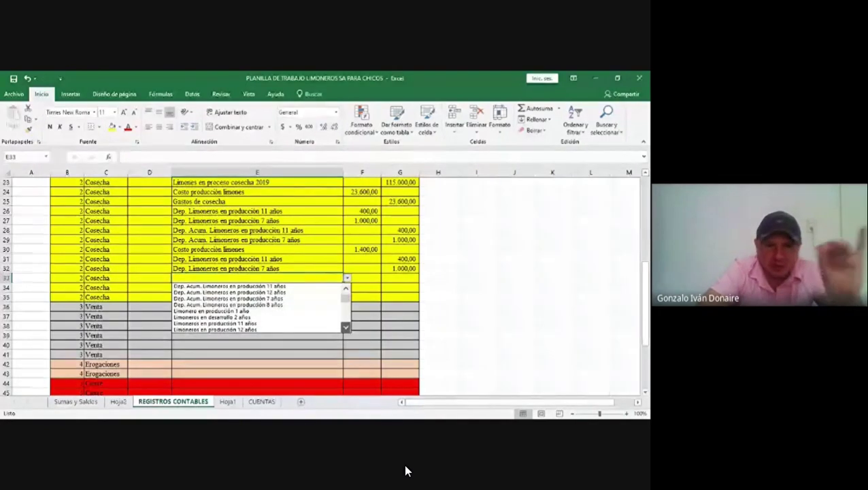
scroll(260, 307, "down", 3)
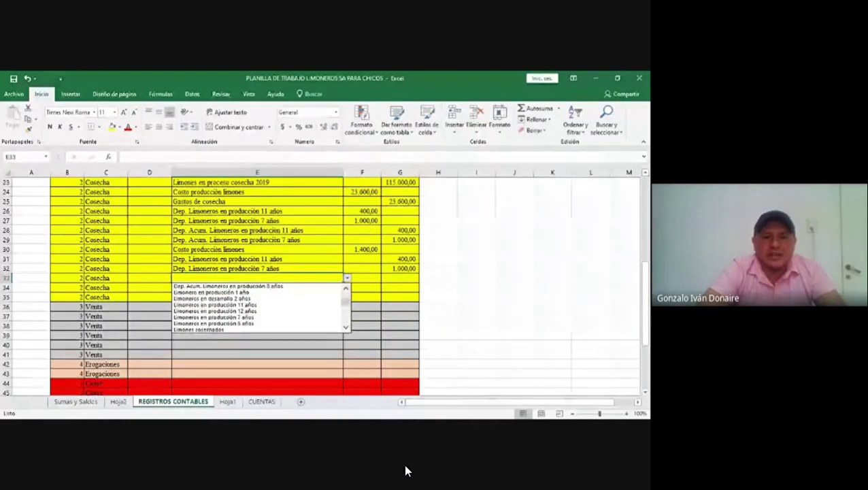
scroll(261, 307, "down", 5)
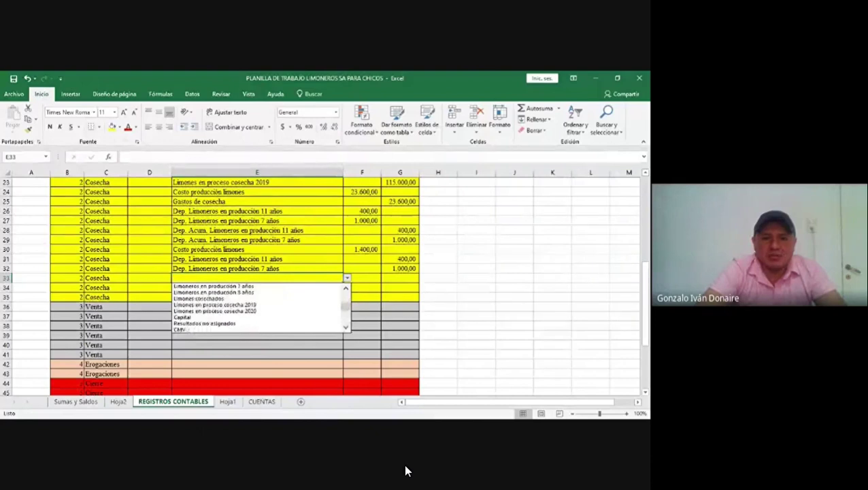
scroll(261, 307, "down", 8)
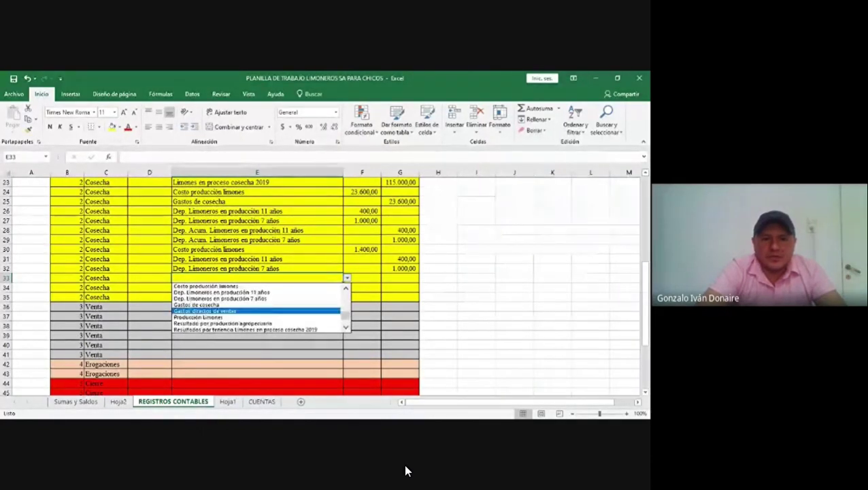
left_click(261, 303)
Set the Partida in E34 to the account Costo producción limones.
left_click(287, 288)
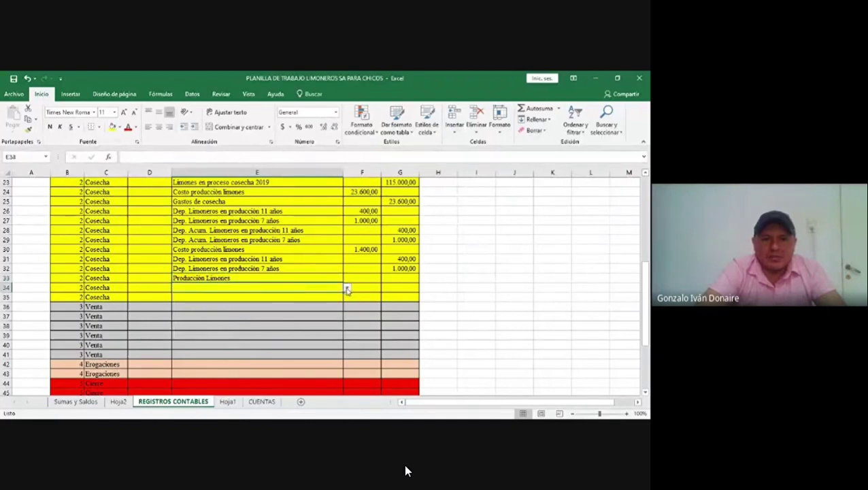
left_click(347, 290)
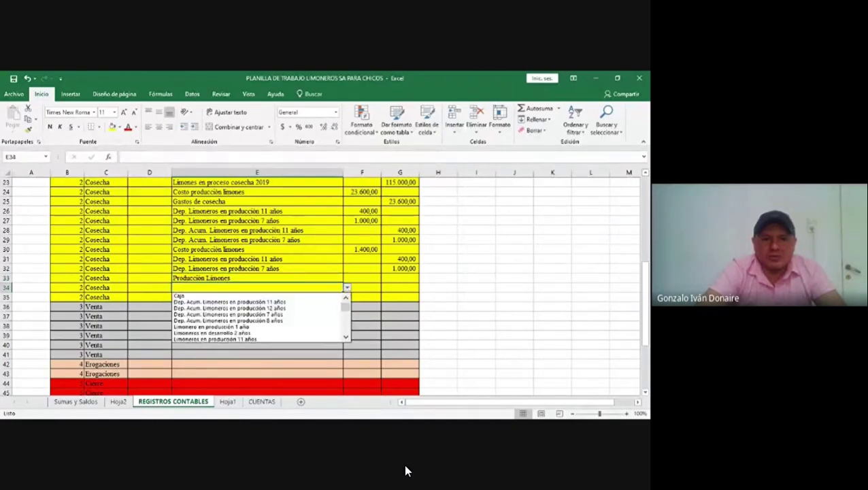
scroll(262, 317, "down", 5)
scroll(262, 316, "down", 2)
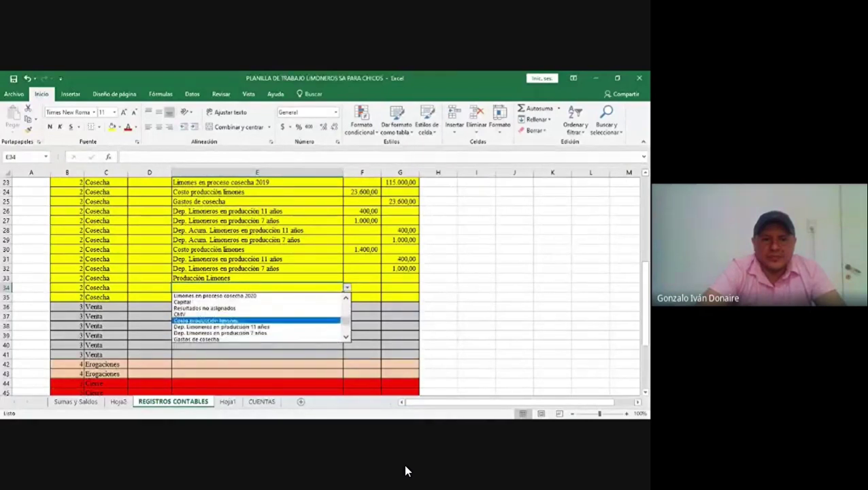
left_click(250, 320)
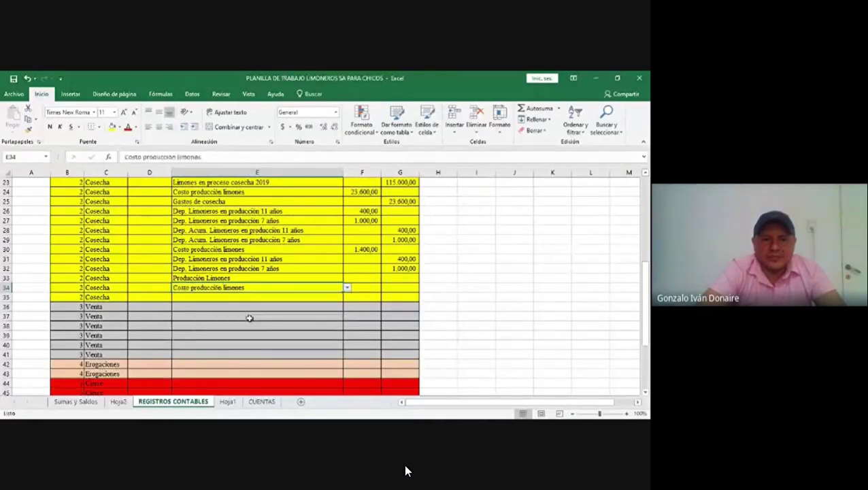
Set the Partida in E35 to the account Resultado por producción agropecuaria.
left_click(303, 297)
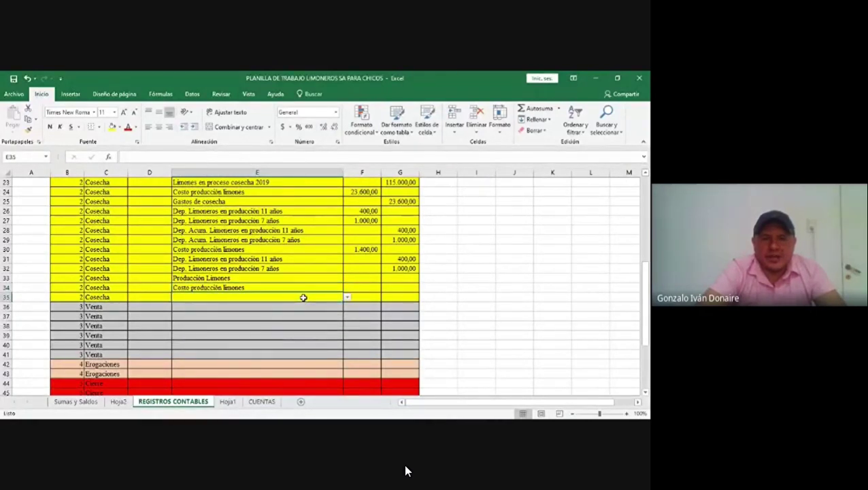
left_click(347, 299)
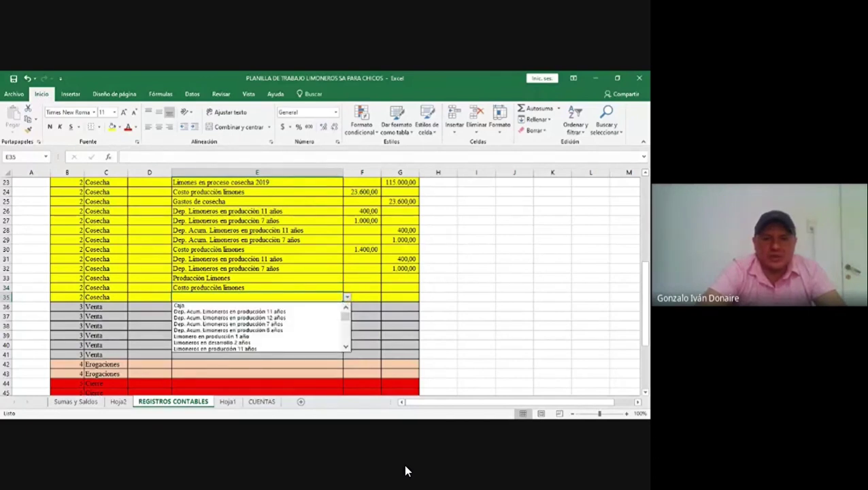
scroll(260, 327, "down", 5)
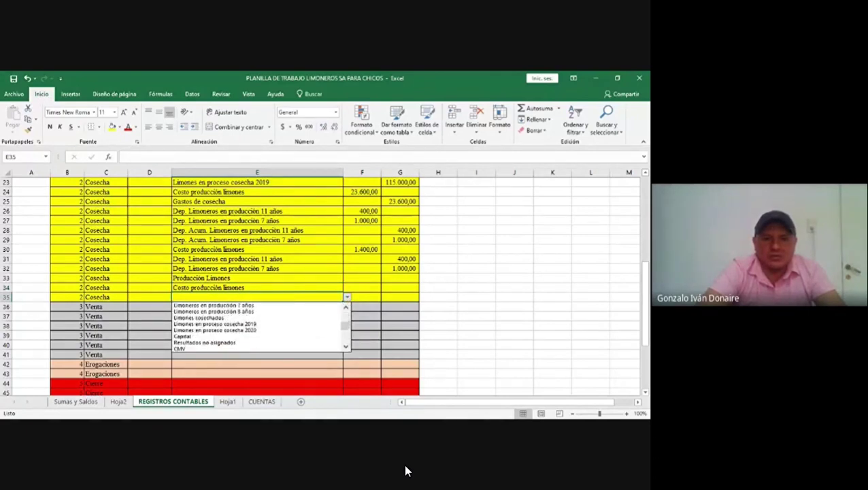
scroll(260, 327, "down", 1)
scroll(260, 326, "down", 3)
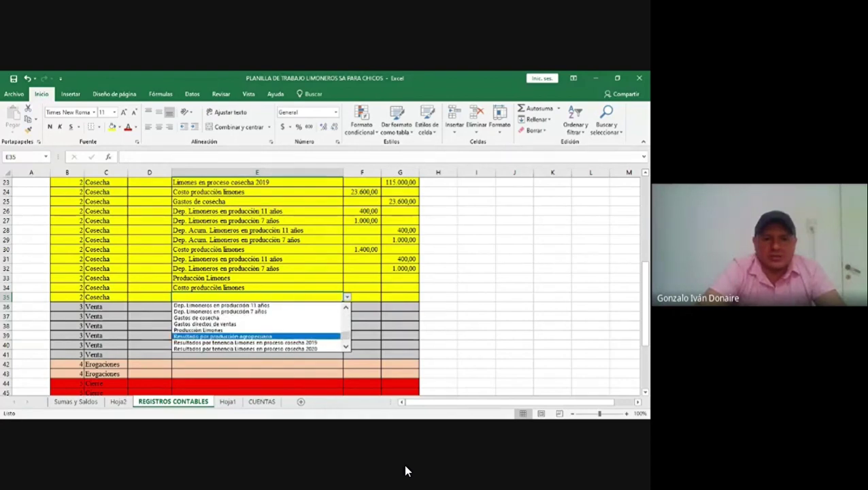
left_click(270, 336)
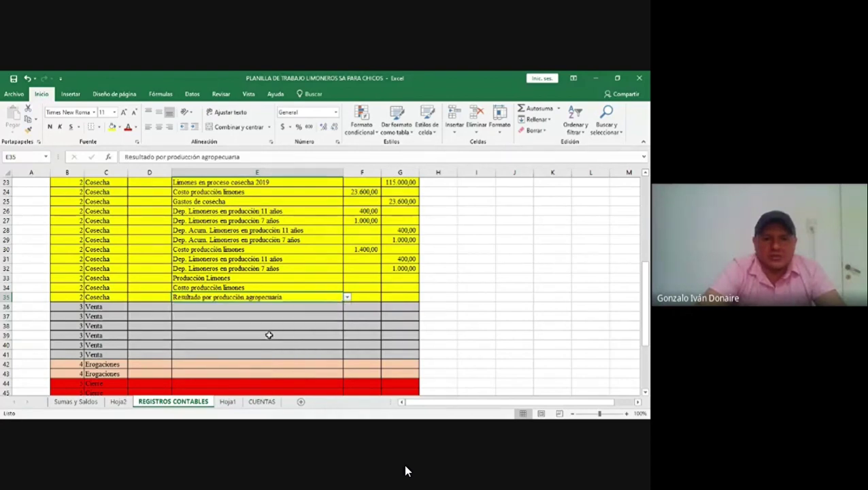
Set the debit in F33 for Producción Limones with a formula referencing its credit in G21.
left_click(355, 278)
type("+")
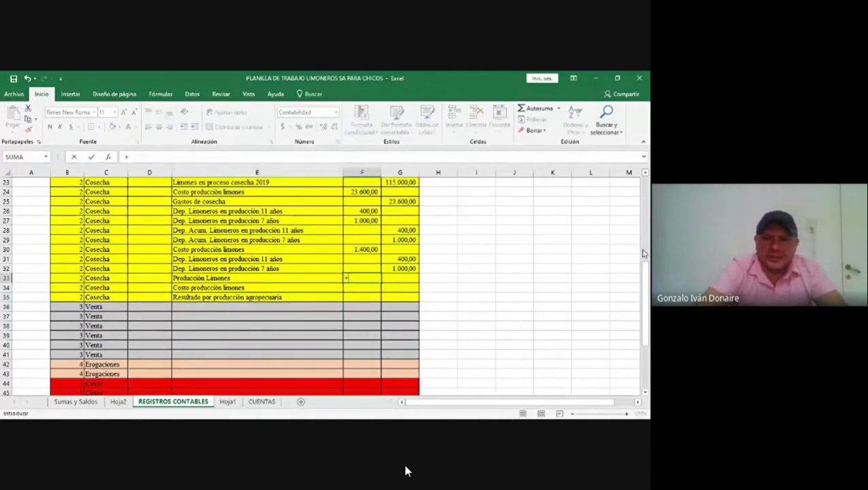
left_click_drag(645, 254, 645, 247)
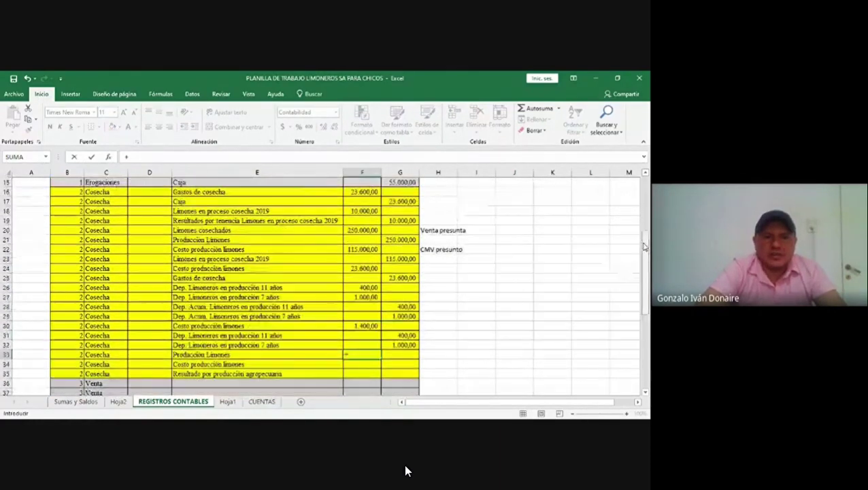
left_click(406, 240)
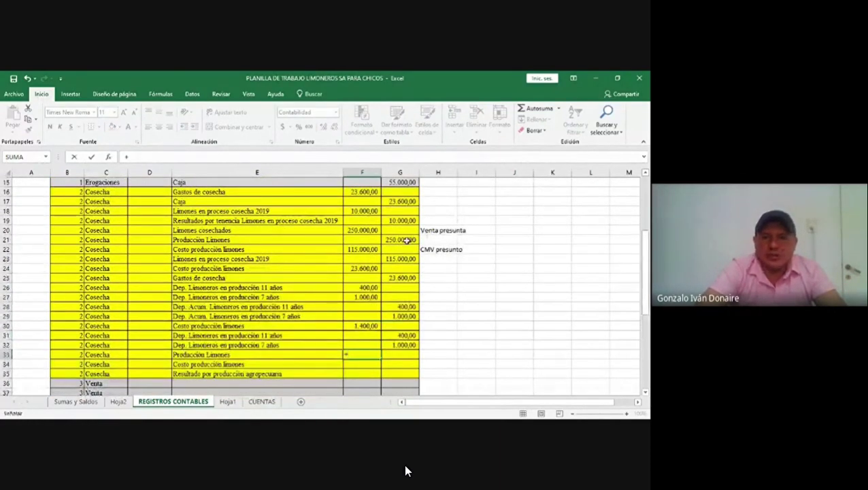
key("Return")
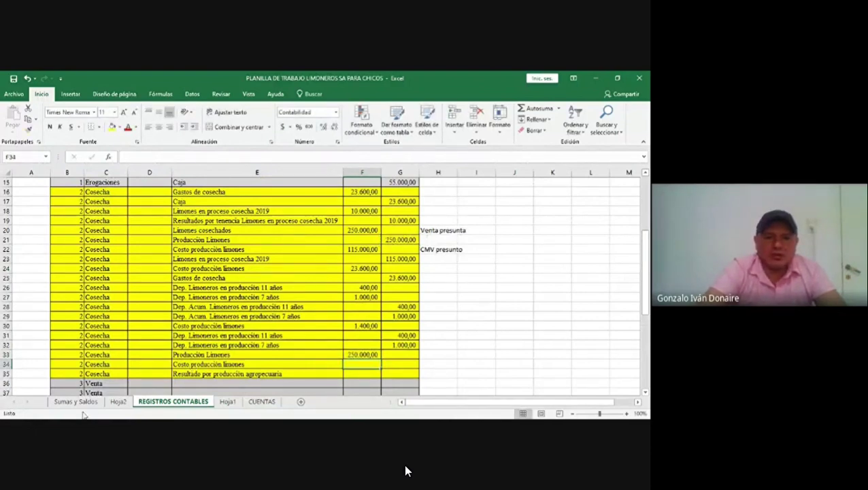
Refresh the pivot table on the Hoja2 sheet and check the debit sum of Costo producción limones.
left_click(118, 401)
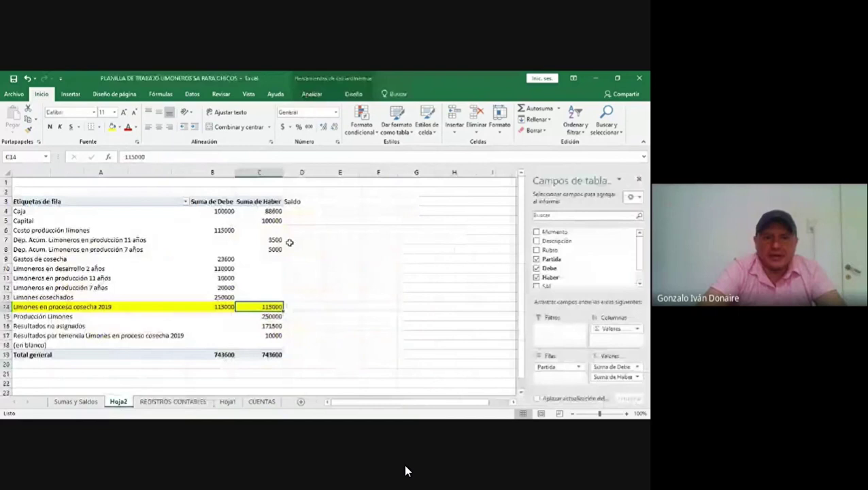
left_click(312, 95)
left_click(339, 113)
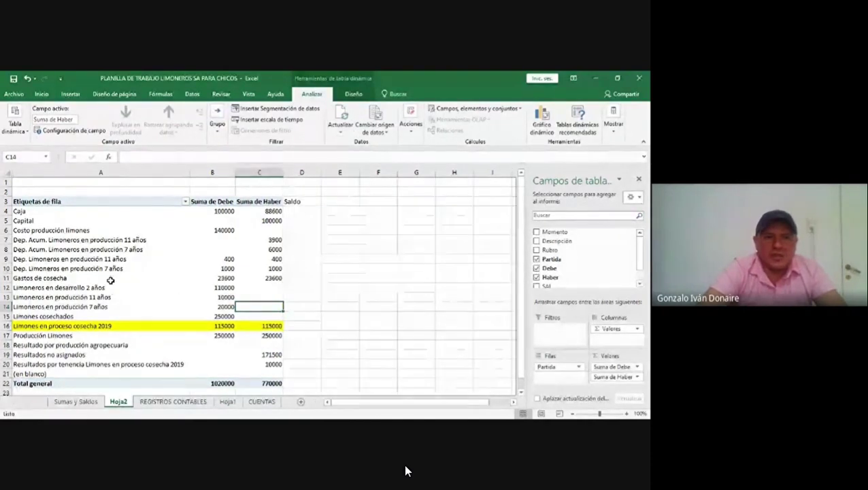
left_click(229, 232)
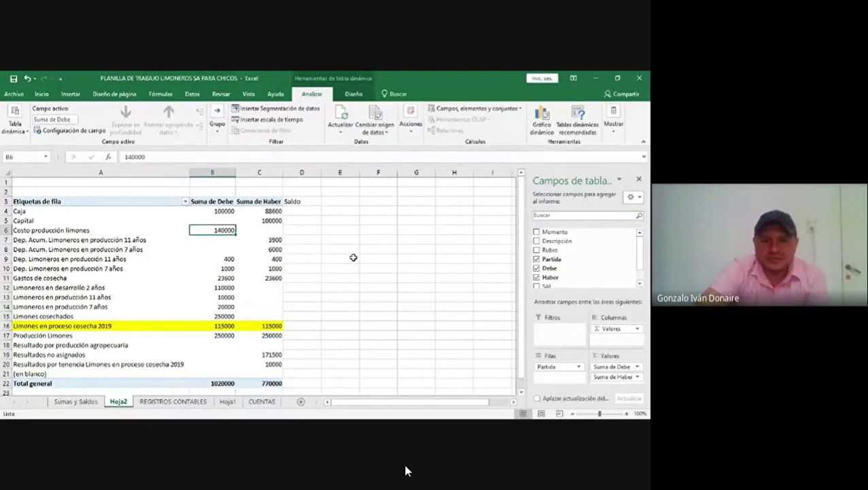
Enter 140000 as the credit for Costo producción limones in G34 of the REGISTROS CONTABLES sheet.
left_click(158, 402)
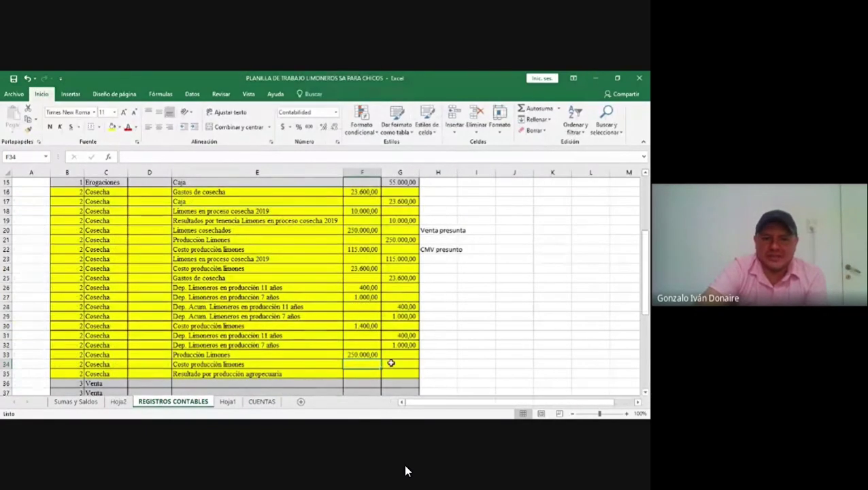
left_click(391, 362)
type("140000")
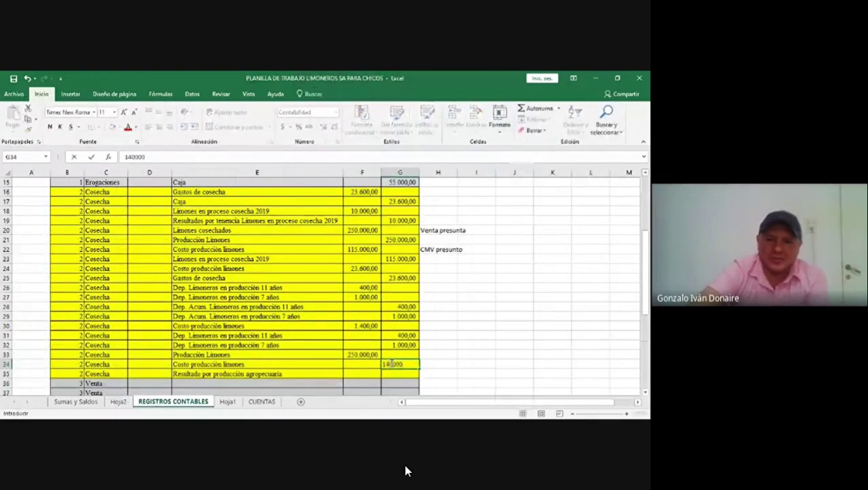
key("Return")
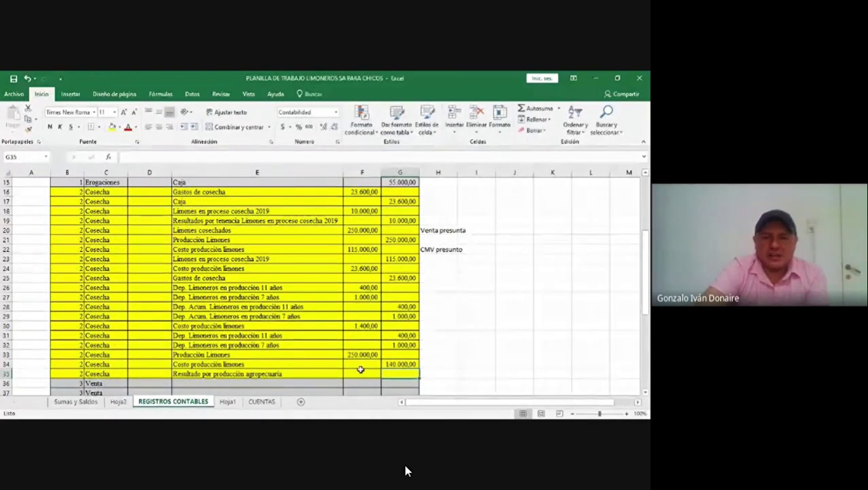
Calculate the credit for Resultado por producción agropecuaria in G35 with the formula +F33-G34.
type("+")
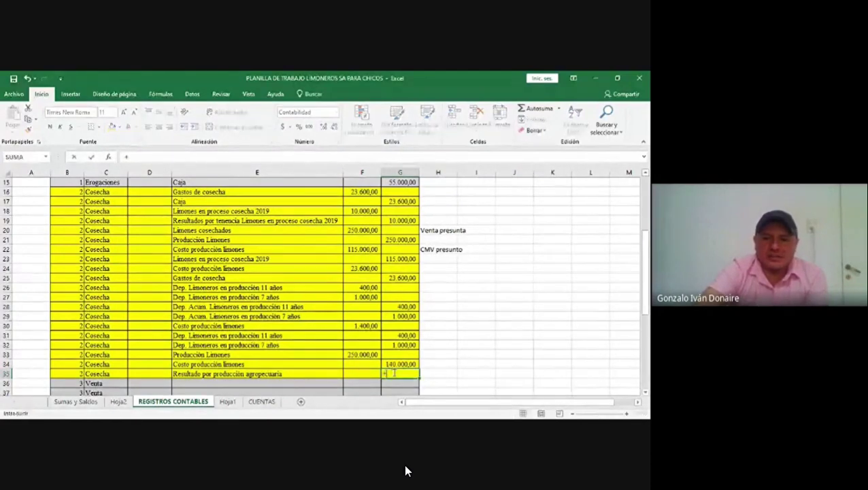
left_click(350, 354)
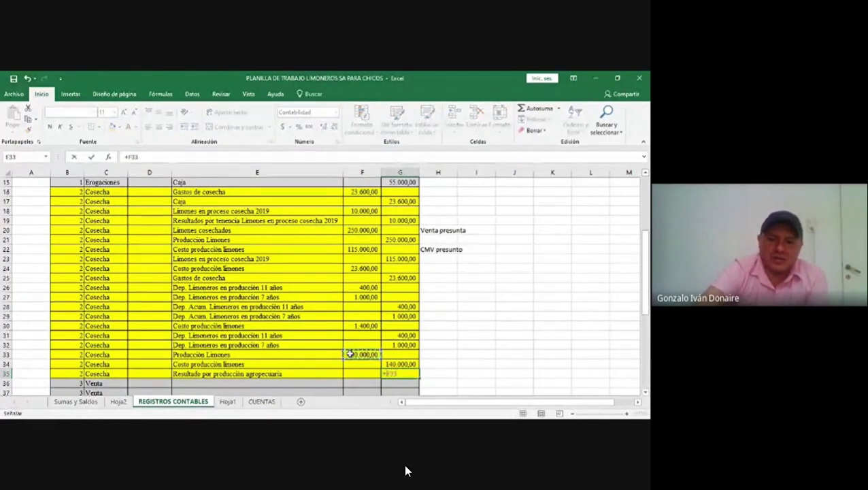
type("-")
left_click(393, 364)
key("Return")
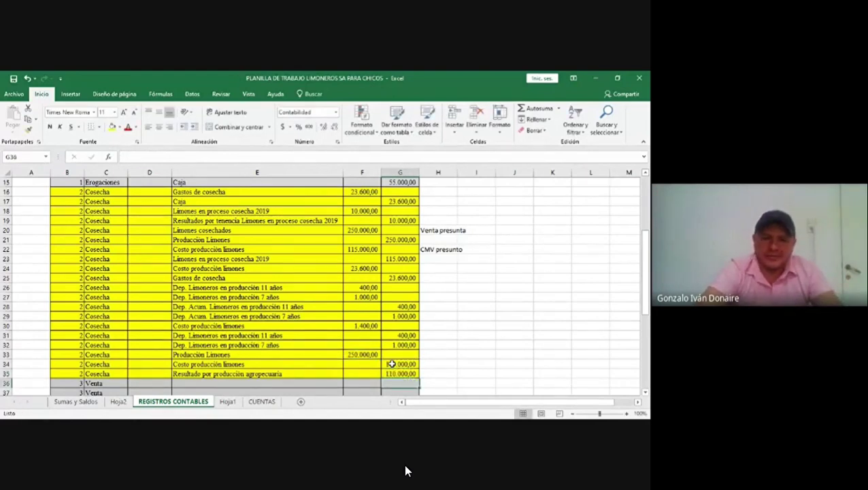
Set the Partida of the first Venta row, E36, to the account Caja and select E37 below it.
left_click_drag(639, 249, 648, 260)
scroll(320, 282, "down", 2)
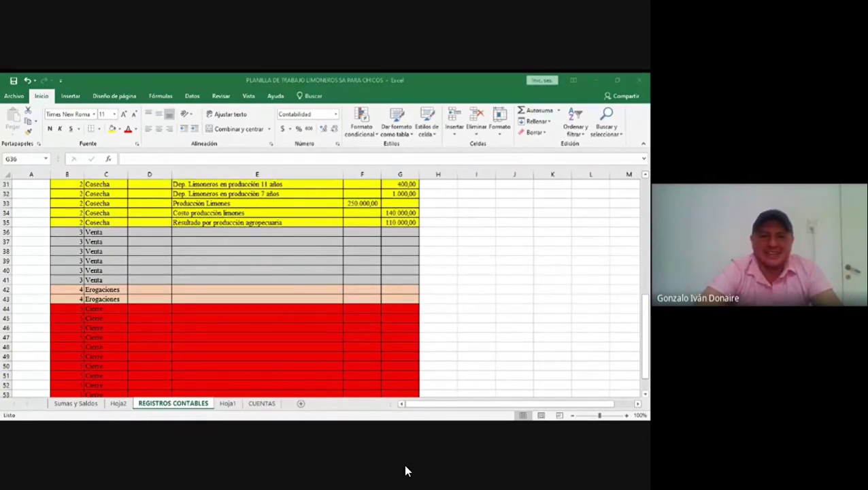
left_click(193, 230)
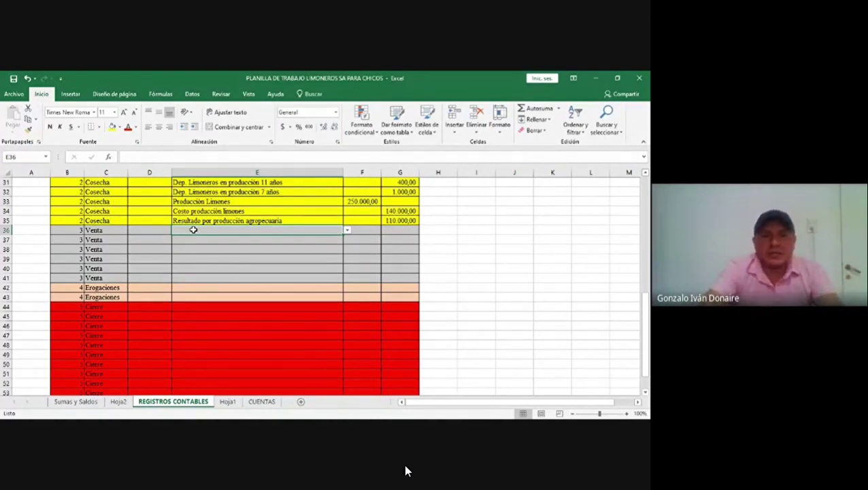
left_click(346, 232)
key("Down")
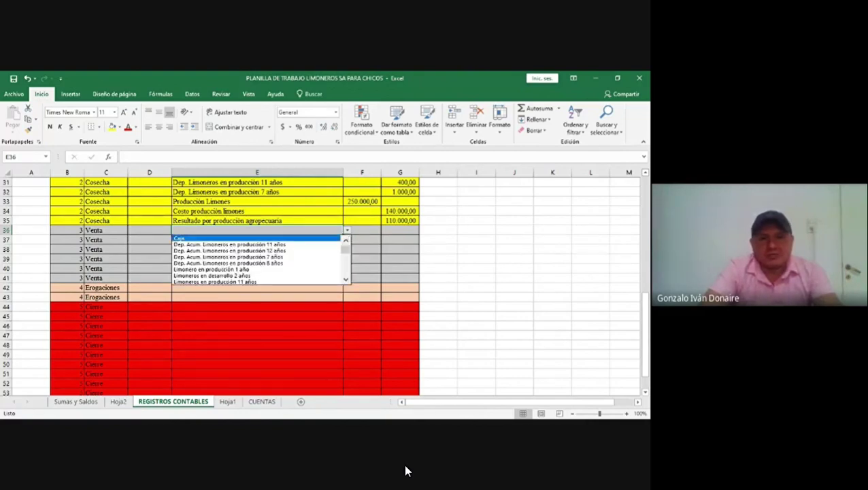
left_click(298, 238)
left_click(280, 241)
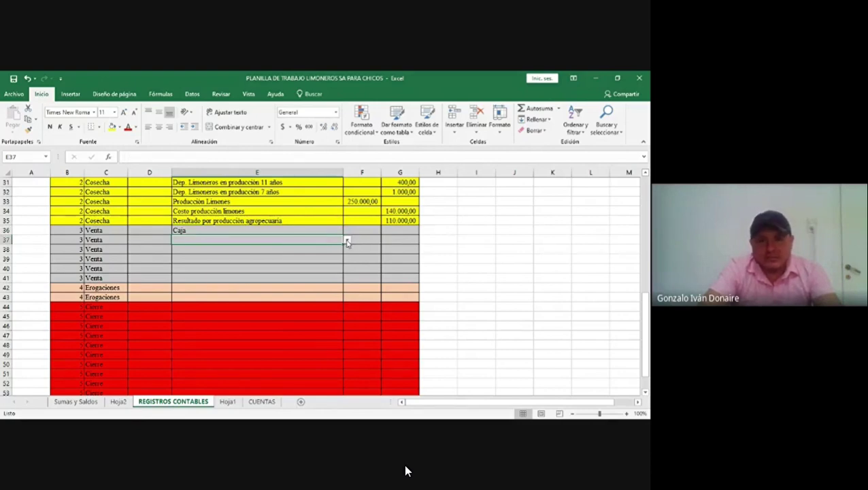
left_click(347, 241)
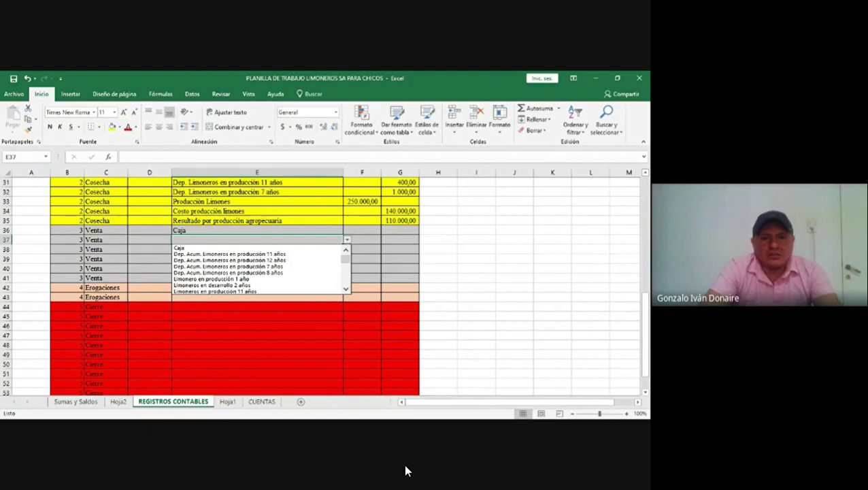
scroll(346, 288, "down", 2)
scroll(260, 270, "down", 2)
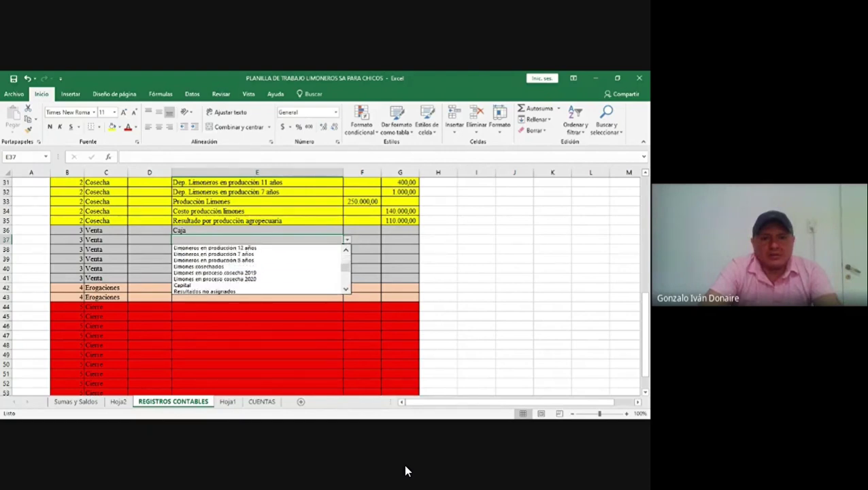
scroll(346, 288, "down", 3)
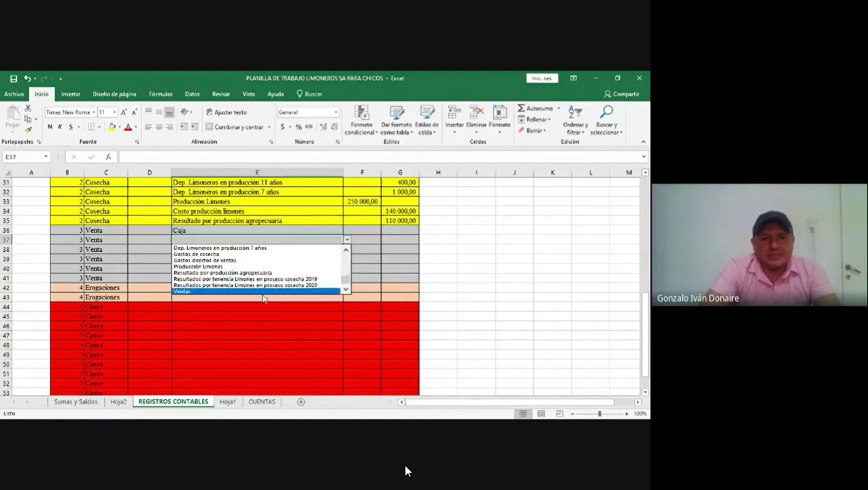
key("Escape")
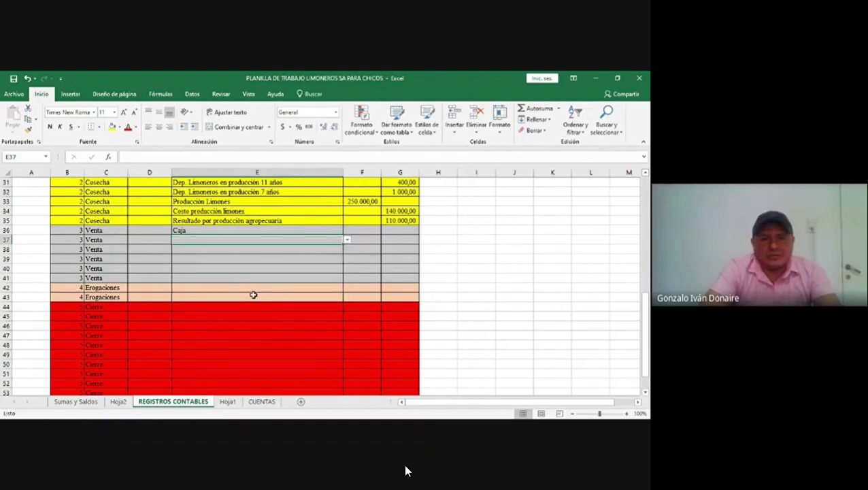
Set the Partida in E37 to the account Ventas.
left_click(347, 240)
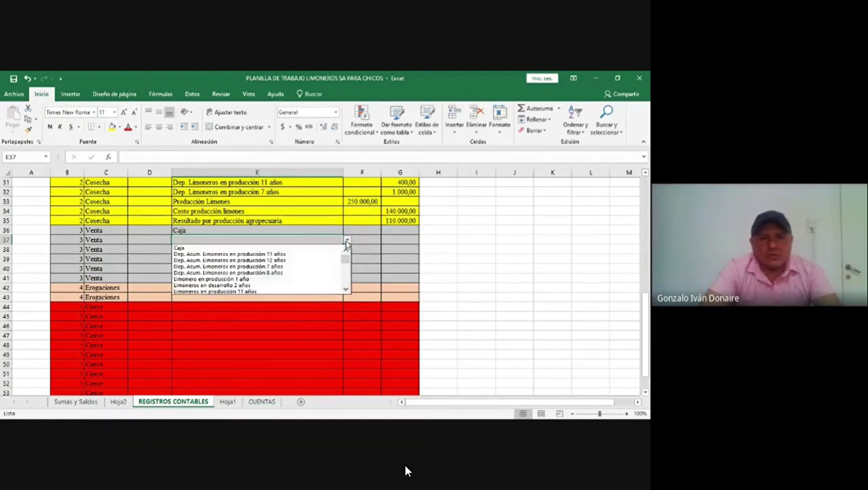
left_click_drag(345, 259, 345, 279)
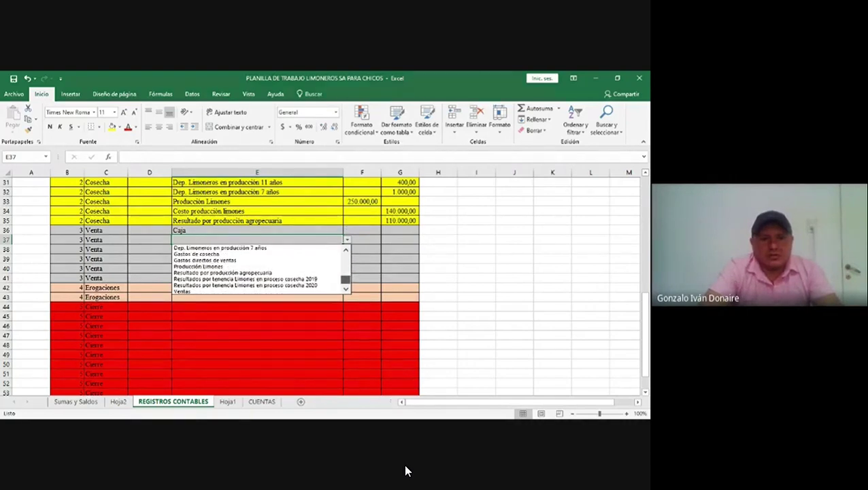
left_click(182, 291)
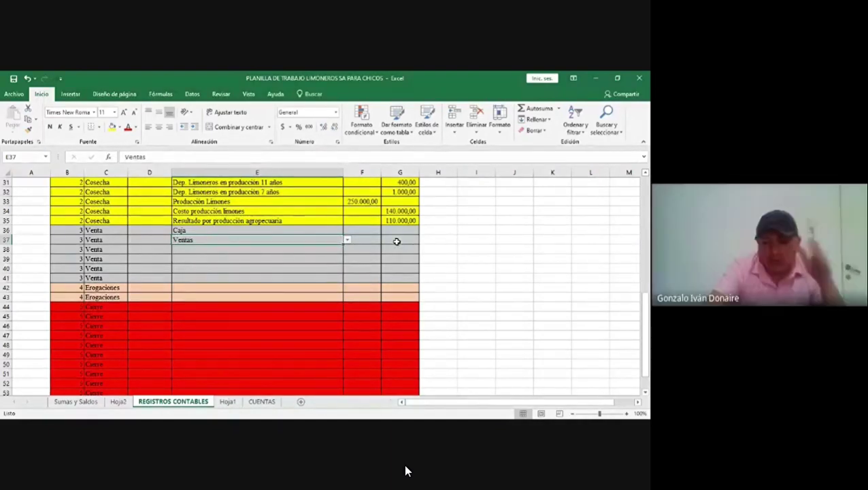
Enter 300000 as the Ventas credit in G37 and make the Caja debit in F36 reference that cell.
left_click(397, 241)
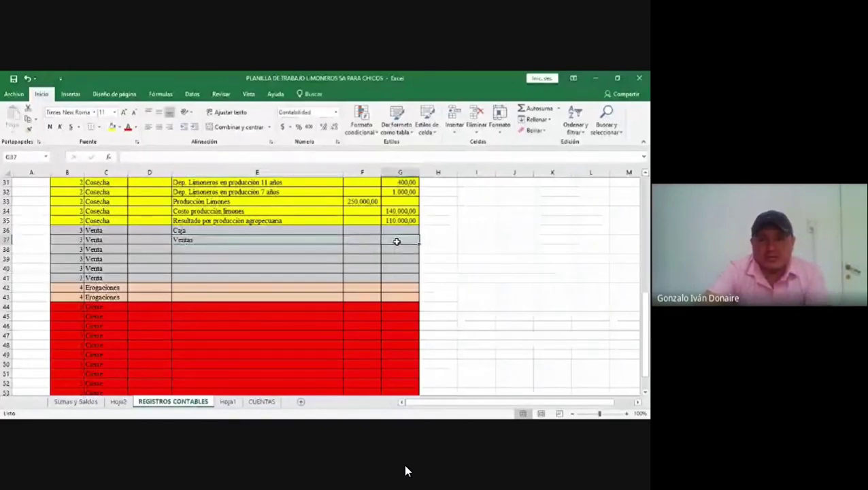
type("300.0")
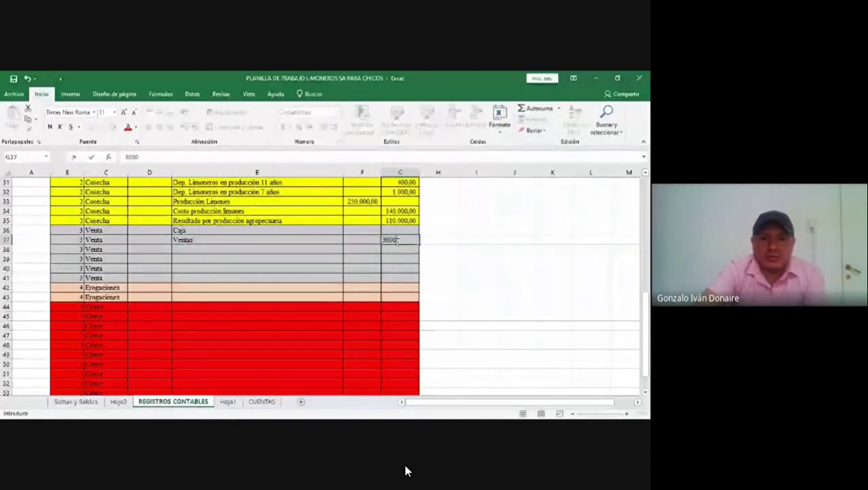
type("00")
key("Return")
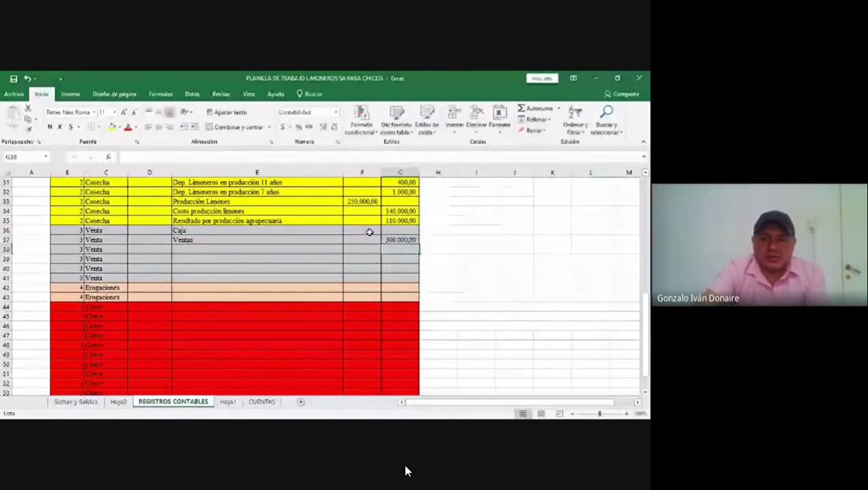
left_click(369, 230)
type("+")
left_click(398, 240)
key("Return")
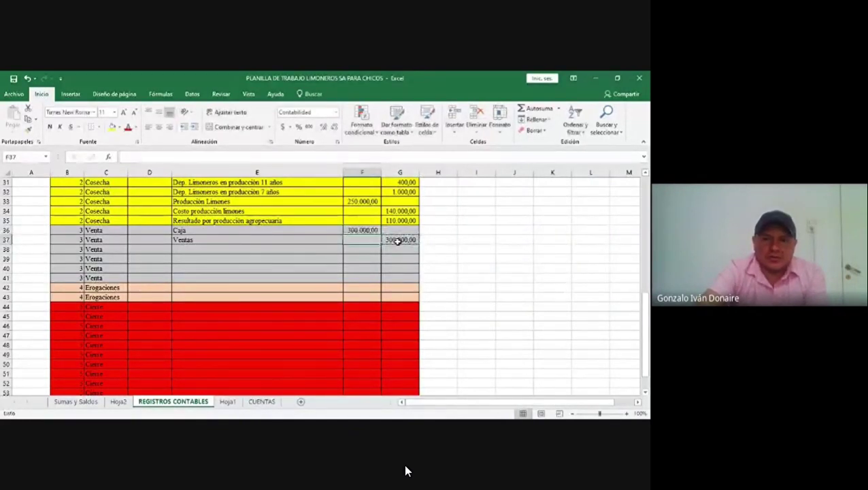
Set the Partida in E38 to the account Gastos directos de ventas.
left_click(281, 249)
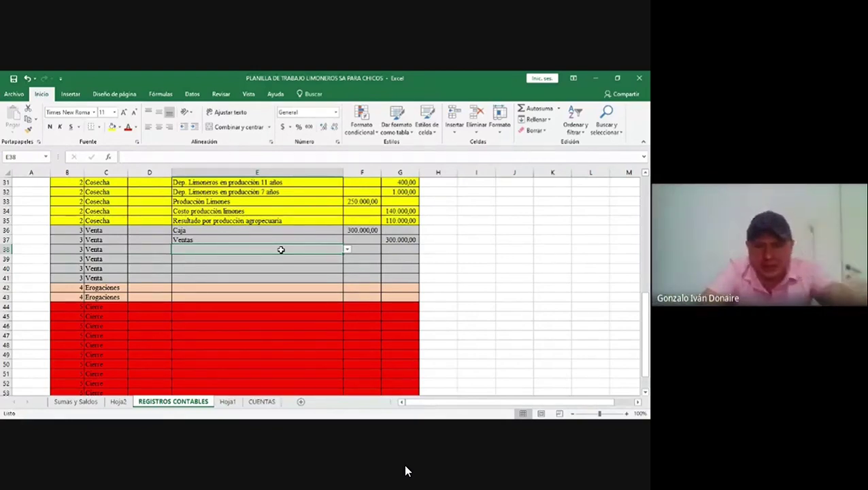
left_click(347, 251)
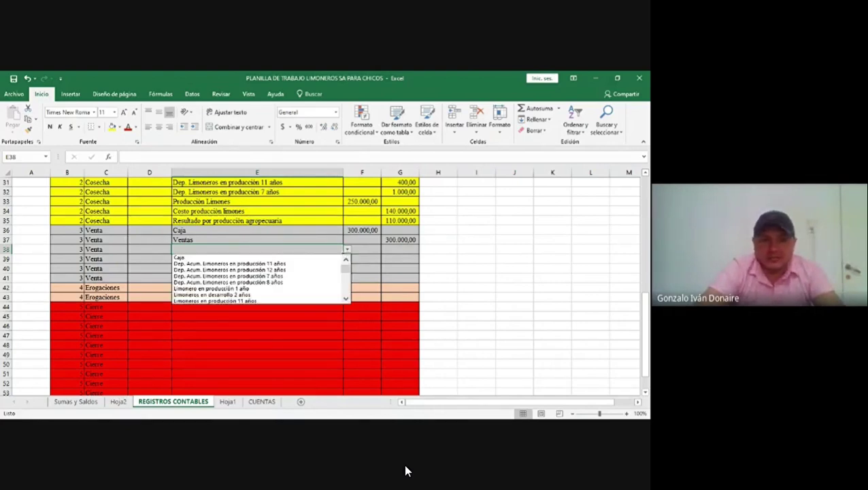
scroll(259, 279, "down", 6)
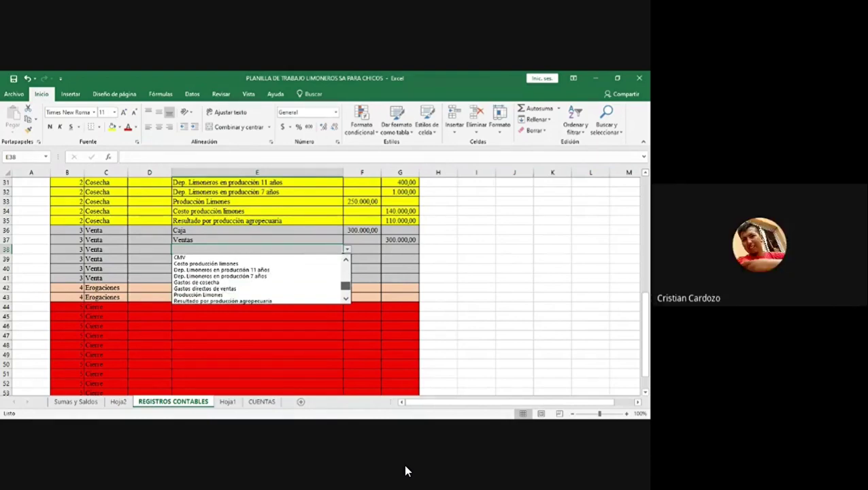
scroll(258, 279, "down", 1)
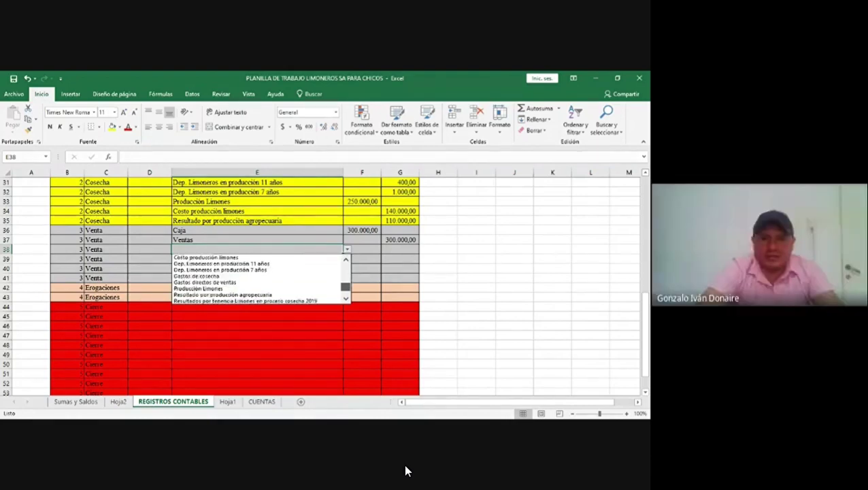
left_click(291, 260)
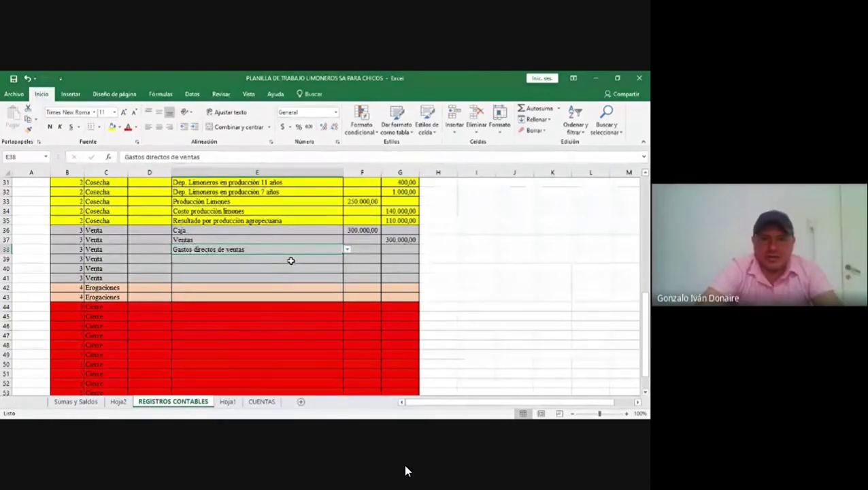
Set the Partida in E39 to the account Caja.
left_click(291, 260)
left_click(346, 262)
left_click(340, 267)
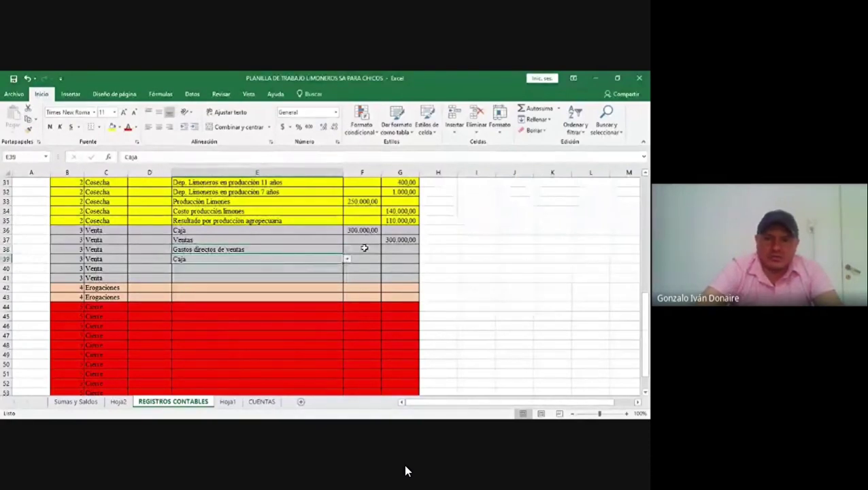
Enter 50000 as the debit for Gastos directos de ventas in F38.
left_click(363, 248)
type("50000")
key("Return")
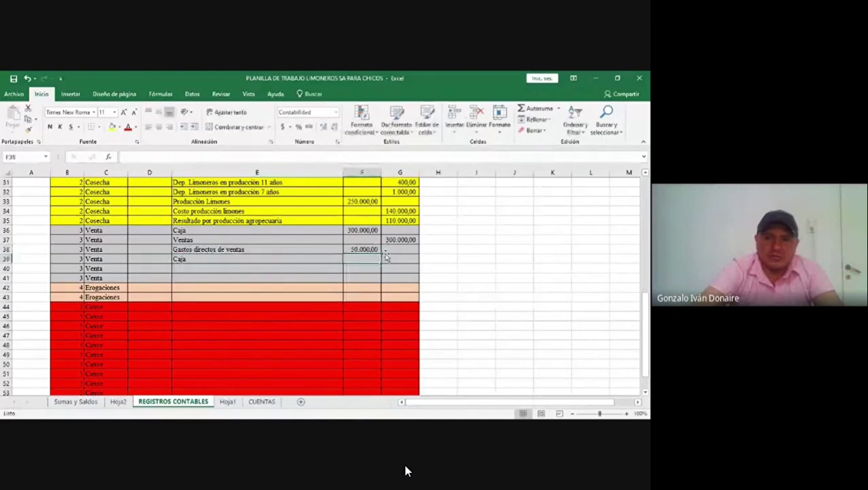
Enter 50000 as the Caja credit in G39.
left_click(399, 258)
type("50")
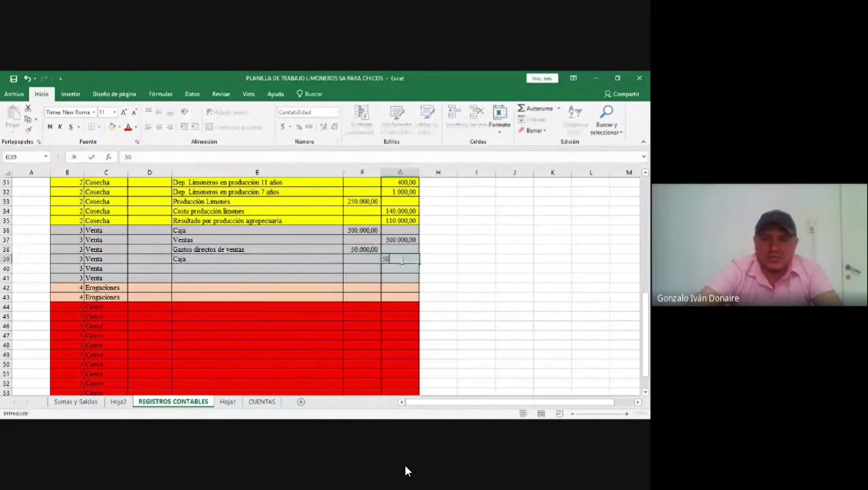
type("000")
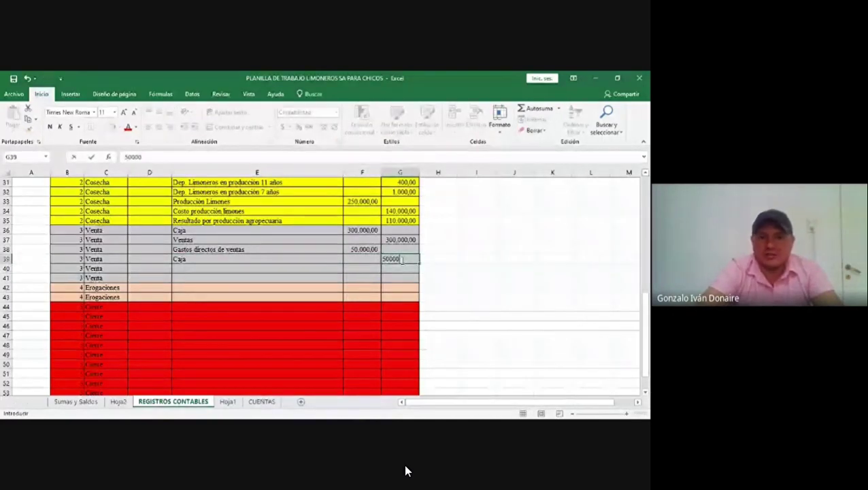
key("Return")
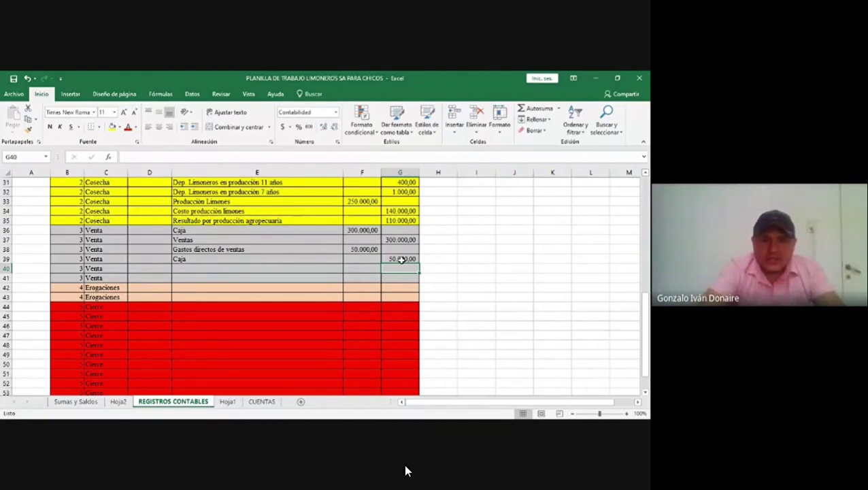
Set the Partida in E40 to the account CMV.
left_click(192, 269)
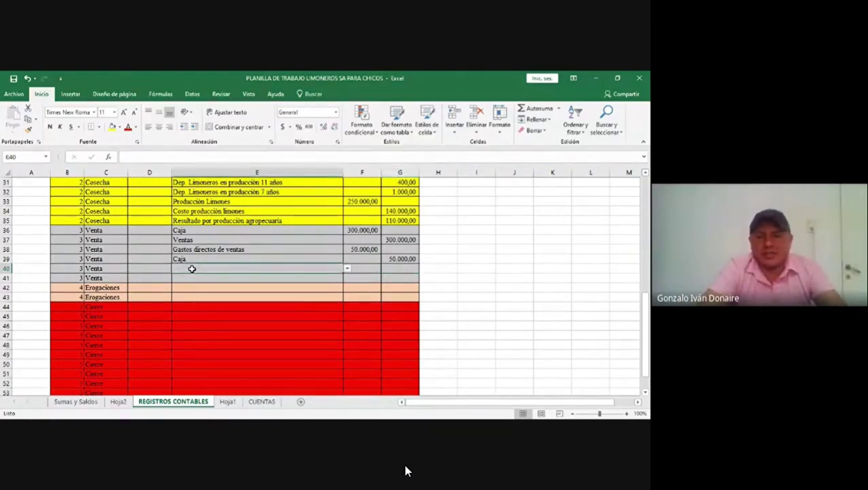
left_click(347, 269)
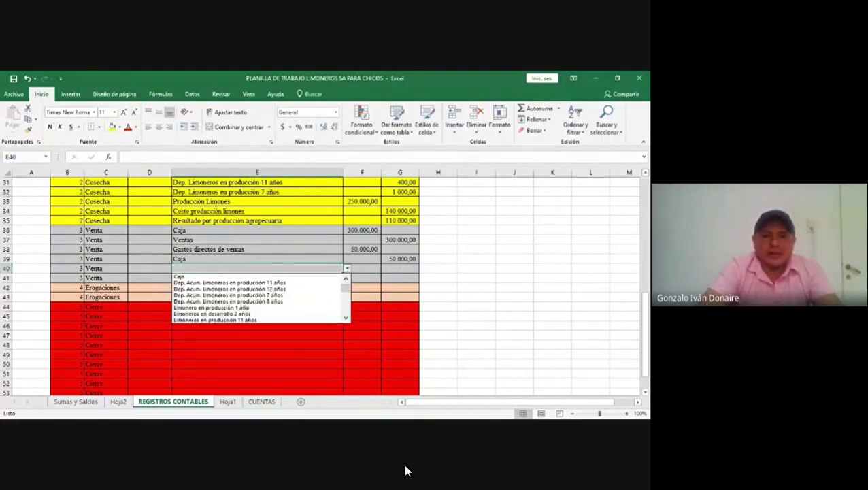
scroll(258, 298, "down", 5)
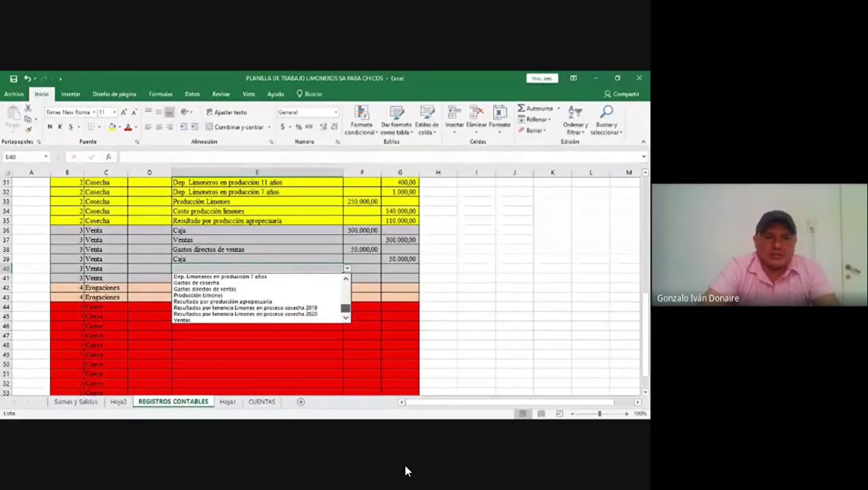
scroll(259, 297, "up", 1)
scroll(259, 297, "up", 1)
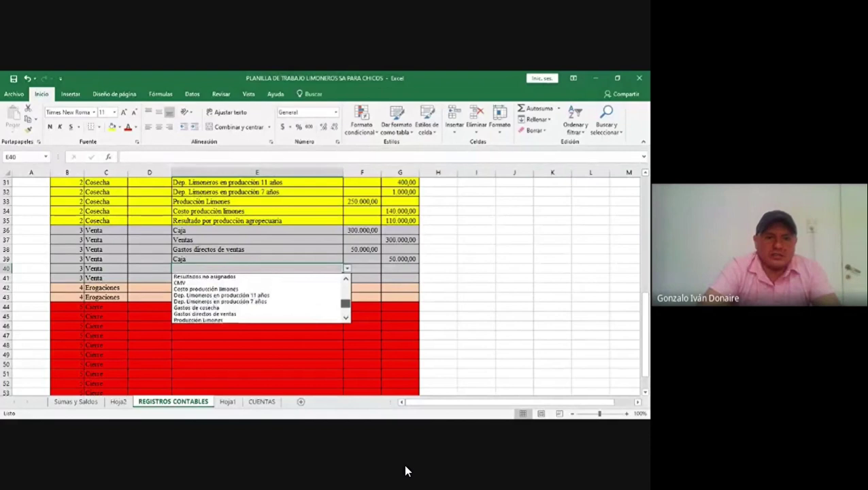
left_click(223, 282)
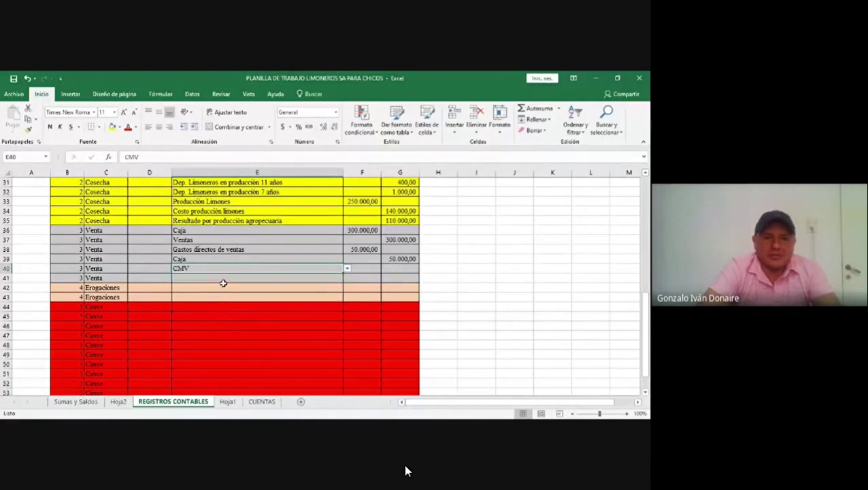
Set the Partida in E41 to the account Limones cosechados.
left_click(305, 277)
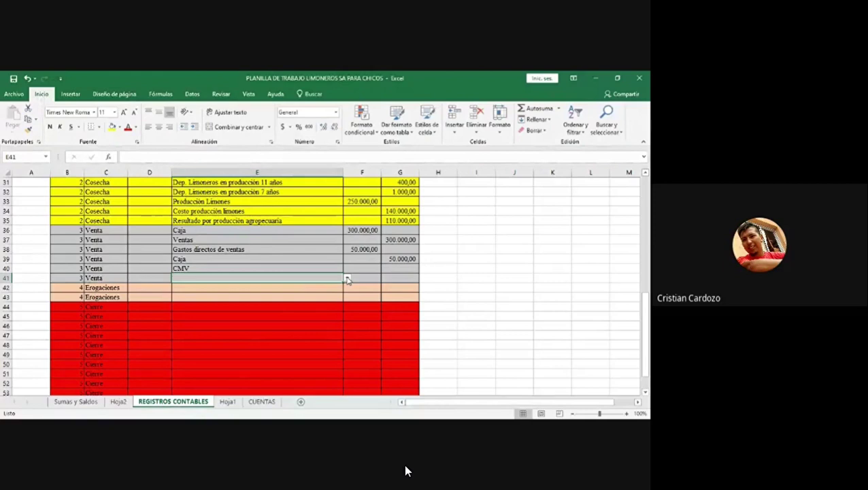
left_click(347, 279)
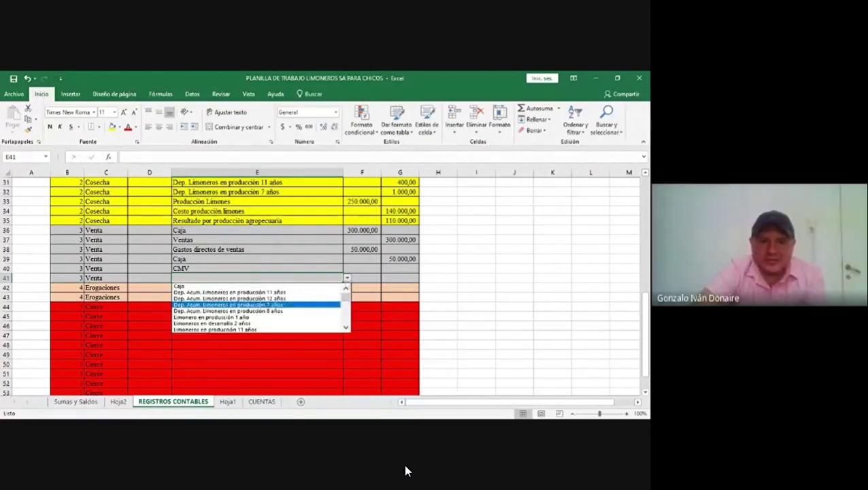
key("Down")
key("Down")
scroll(259, 307, "down", 2)
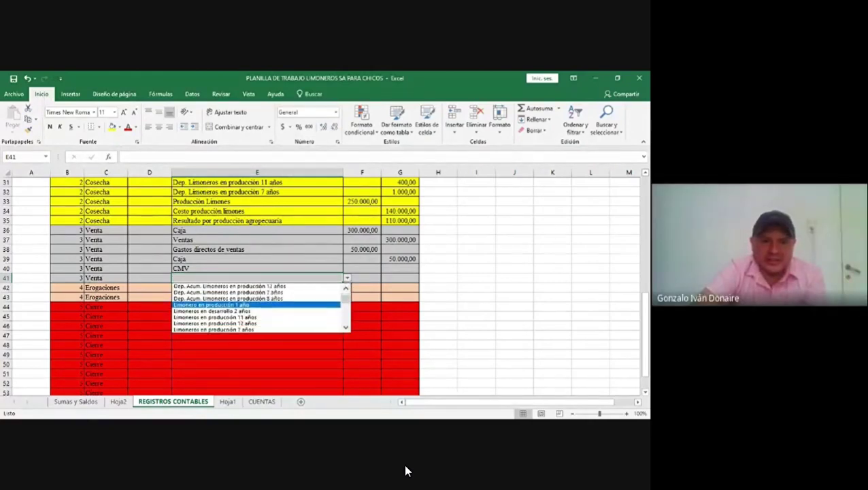
key("Down")
key("Down")
key("Down")
key("Down")
key("Down")
key("Down")
key("Down")
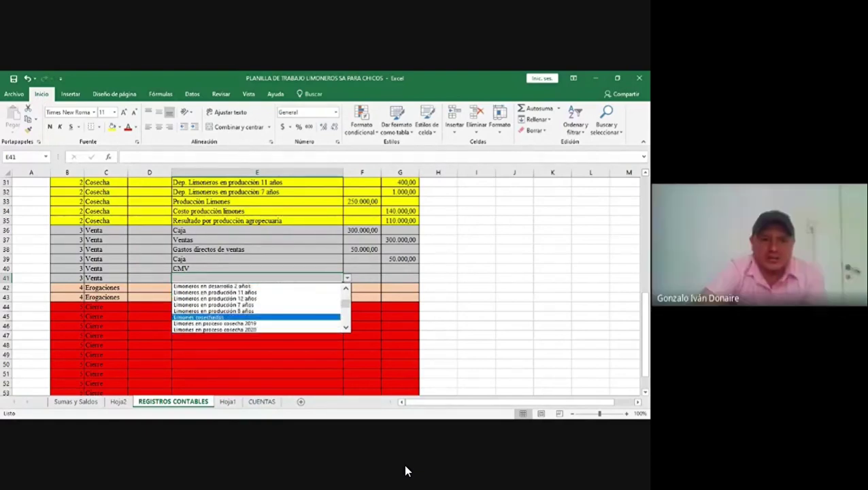
left_click(243, 318)
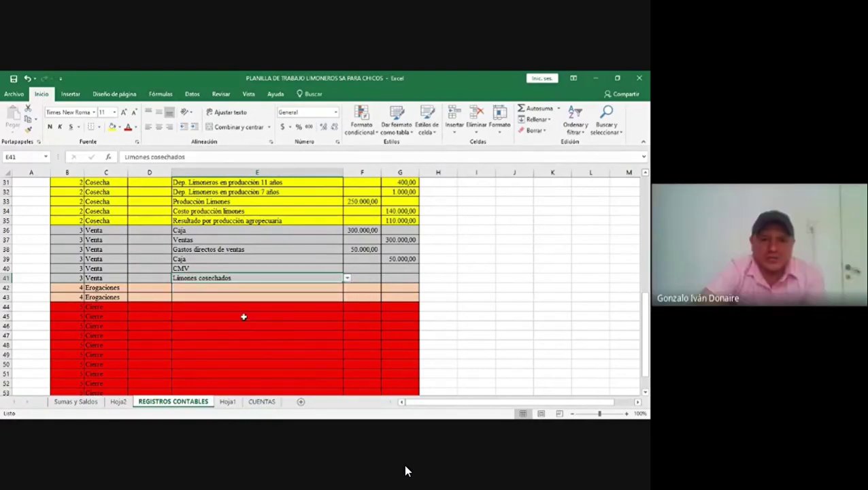
Refresh the pivot table on the Hoja2 sheet and check the debit total of Limones cosechados.
left_click(400, 279)
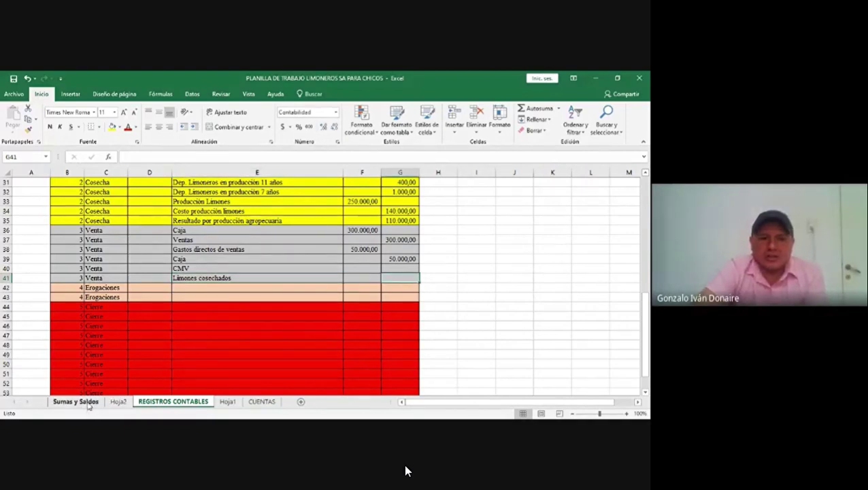
left_click(118, 403)
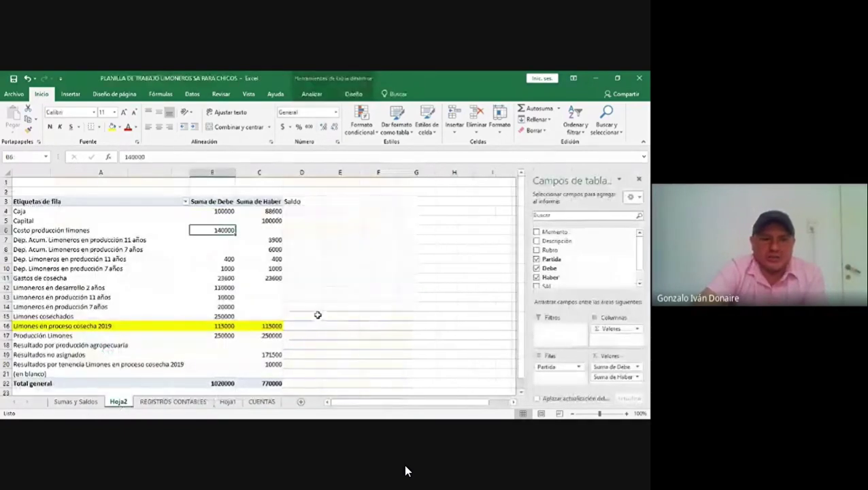
left_click(311, 95)
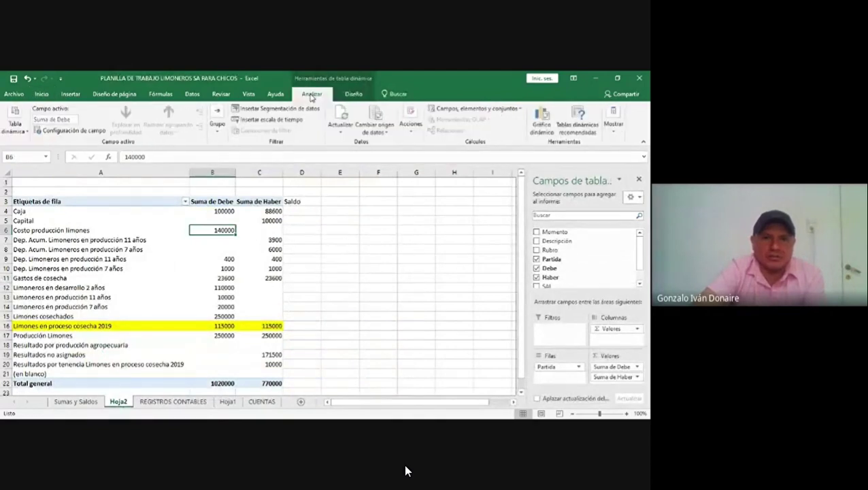
left_click(341, 115)
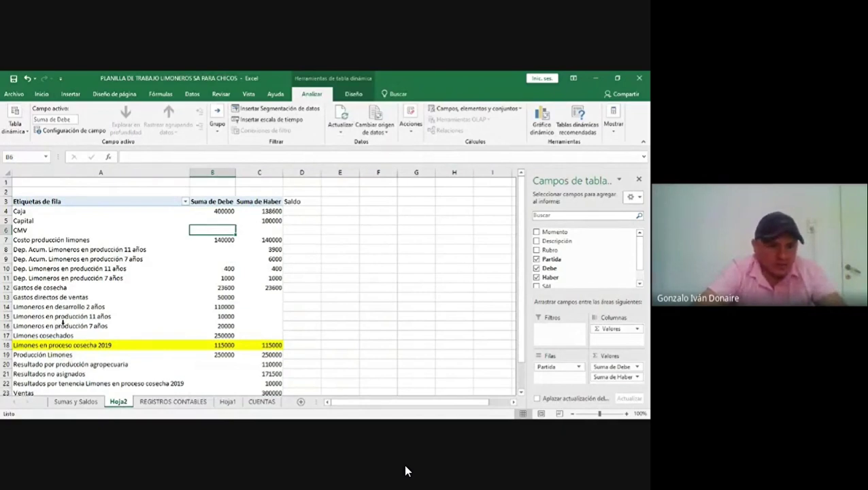
left_click(522, 393)
left_click(522, 393)
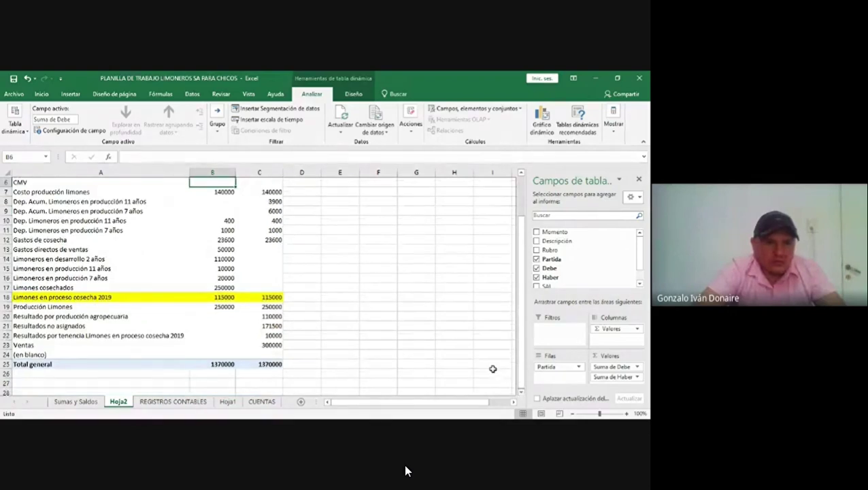
left_click(227, 288)
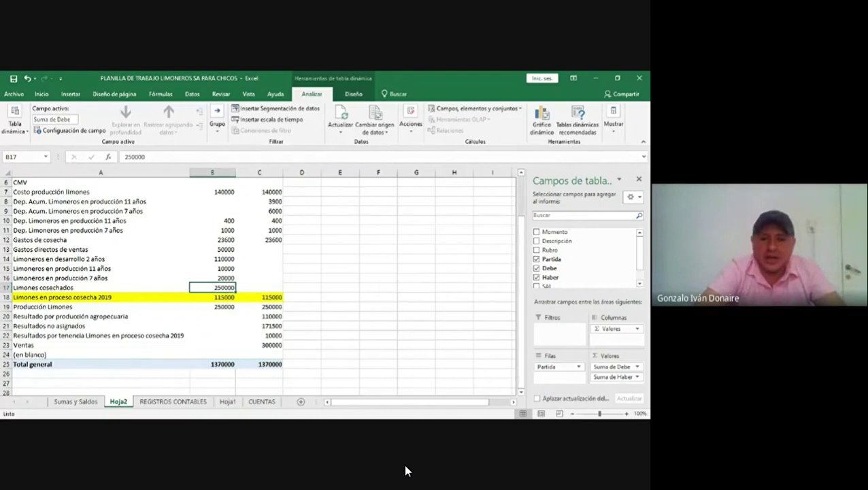
Enter 250000 as the Limones cosechados credit in G41 of the REGISTROS CONTABLES sheet.
left_click(173, 403)
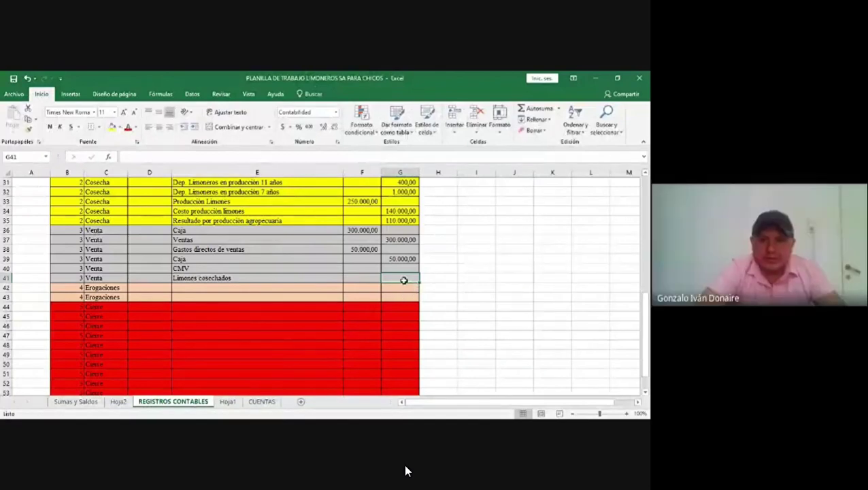
type("2")
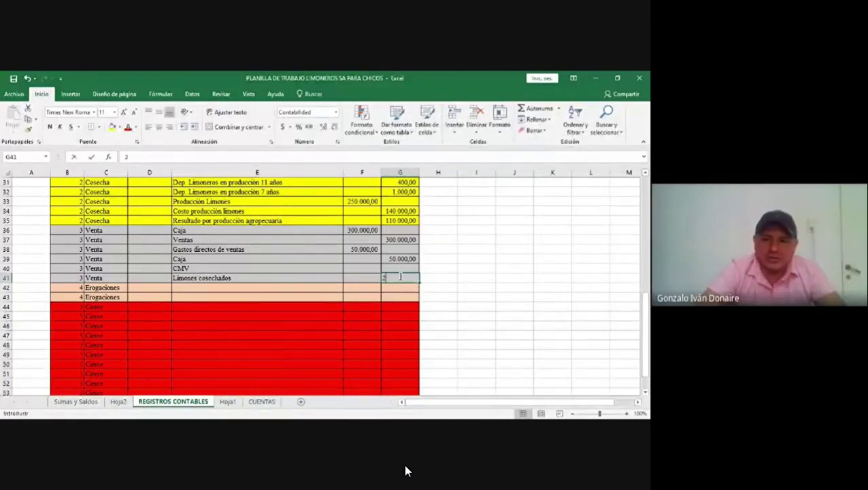
type("50000")
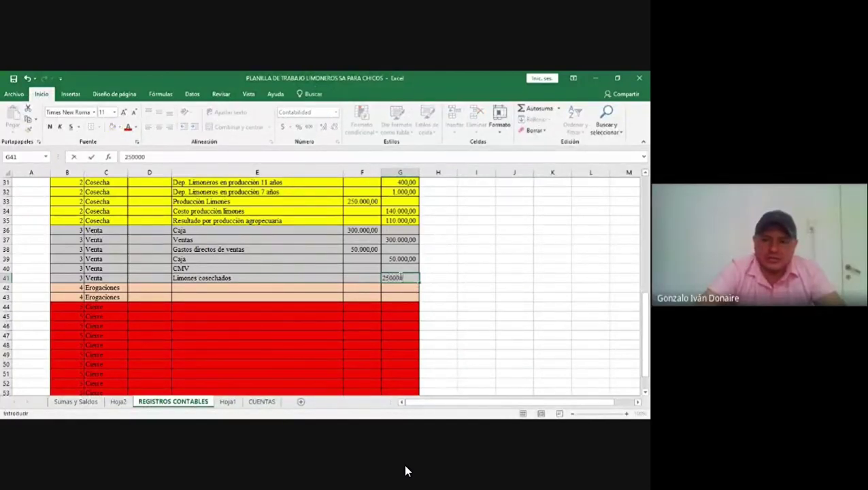
key("Return")
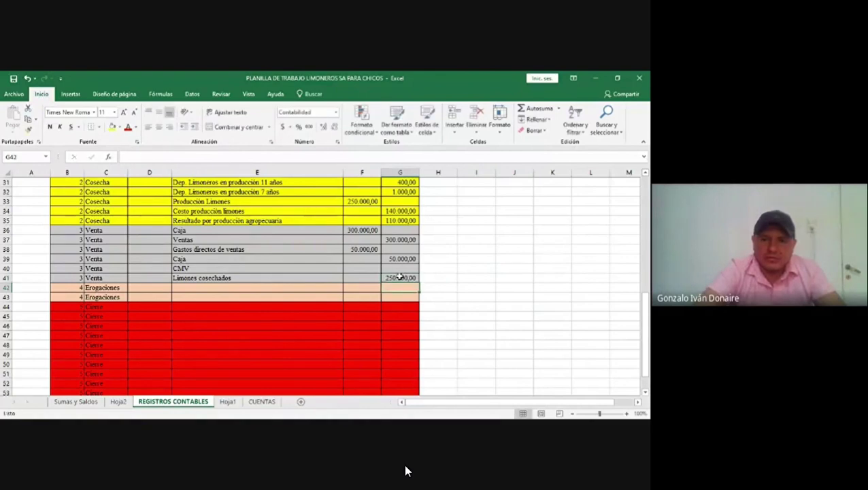
Make the CMV debit in F40 reference the Limones cosechados credit in G41.
left_click(364, 268)
type("=")
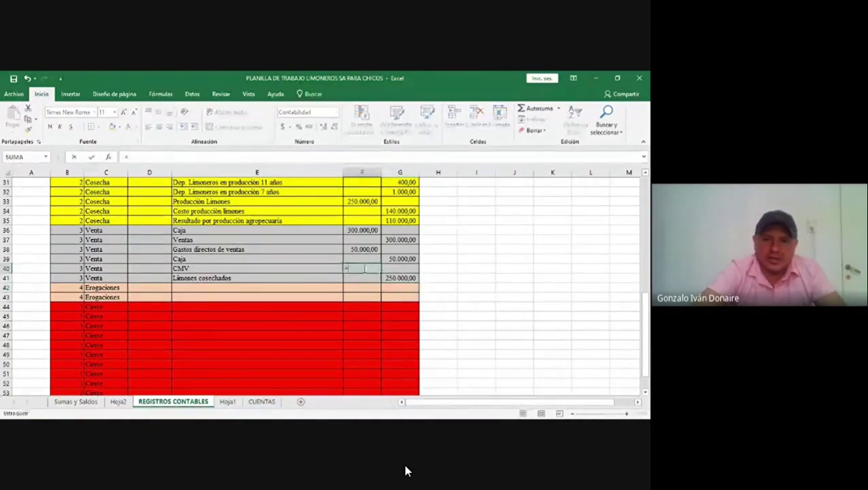
left_click(395, 278)
key("Return")
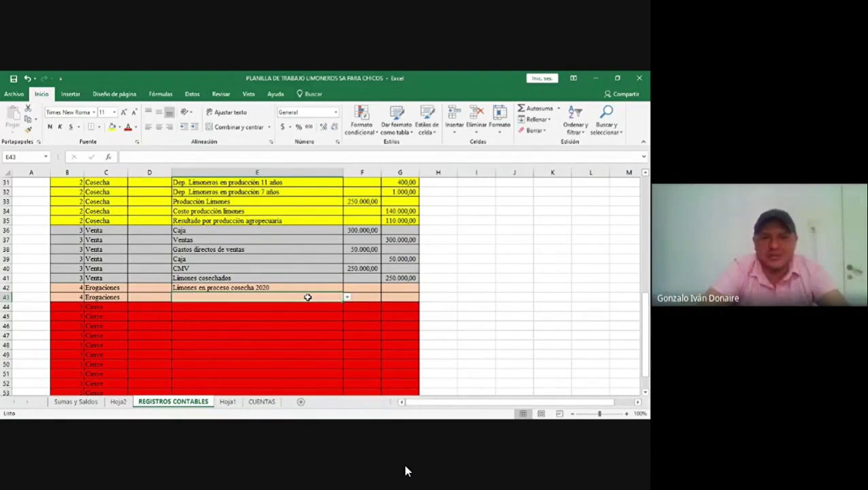
Set the Partida in E43 to Caja and enter 55000 as the Limones en proceso cosecha 2020 debit in F42.
left_click(346, 297)
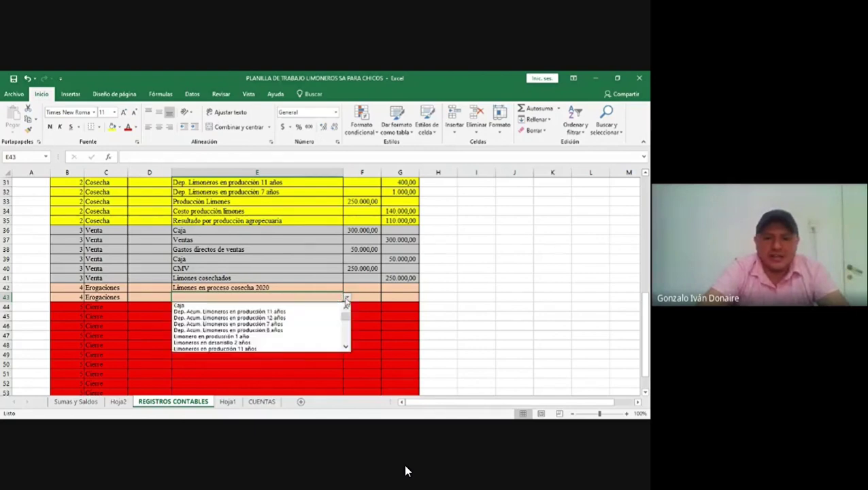
left_click(304, 305)
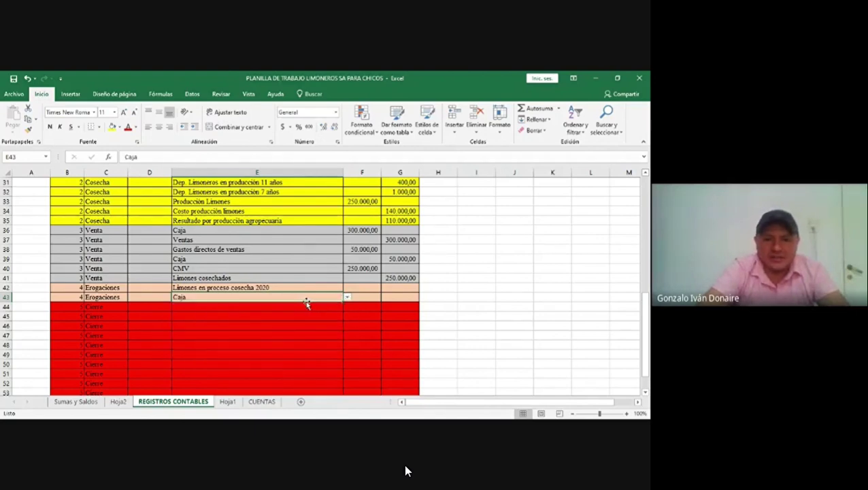
left_click(359, 289)
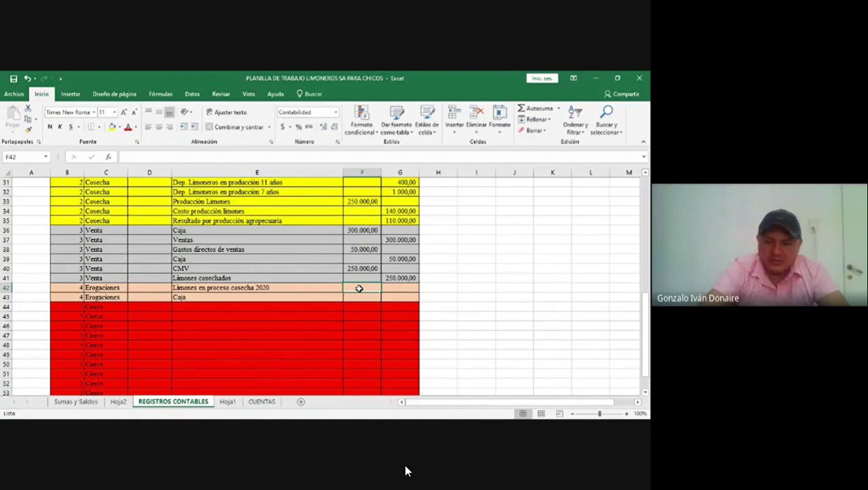
type("55000")
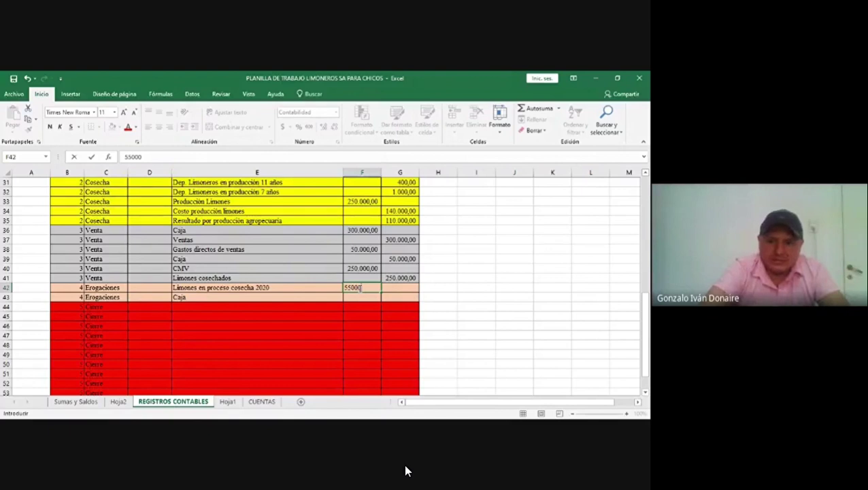
key("Return")
Make the Caja credit in G43 reference the debit in F42.
key("Right")
type("=")
key("Up")
key("Left")
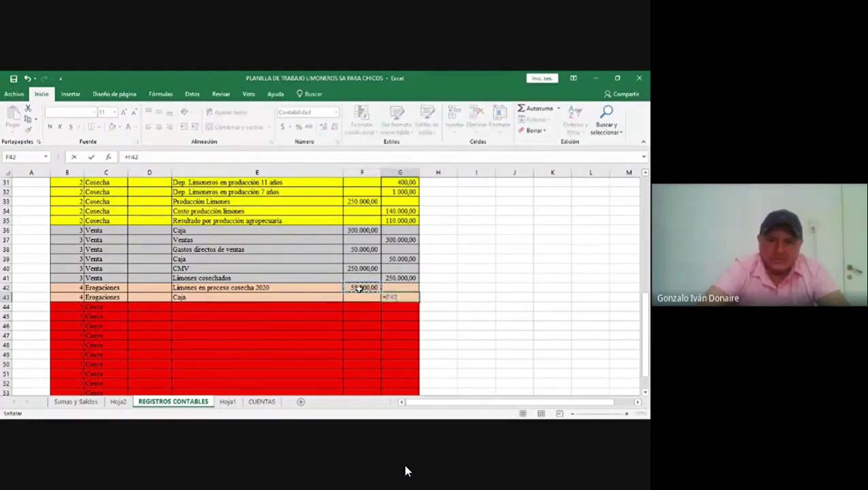
key("Return")
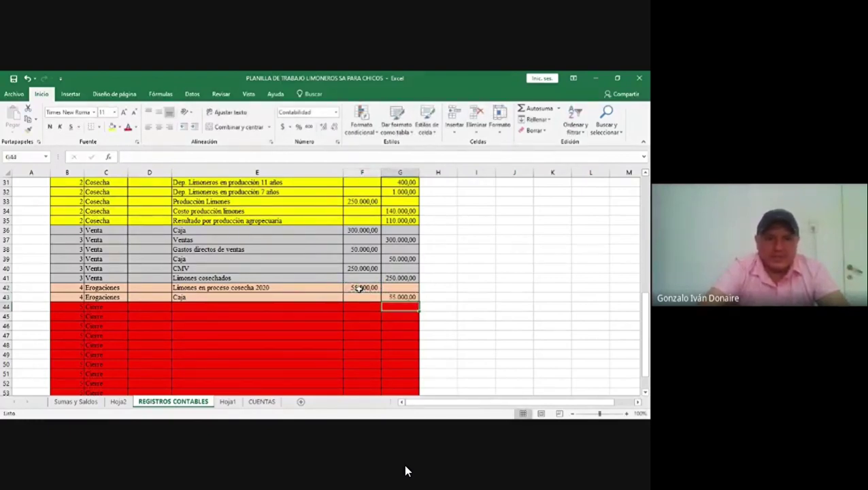
left_click(204, 306)
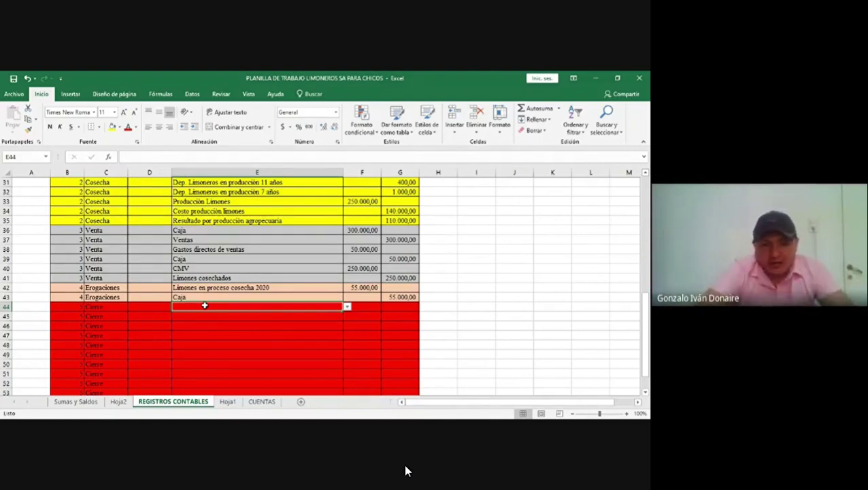
left_click(249, 288)
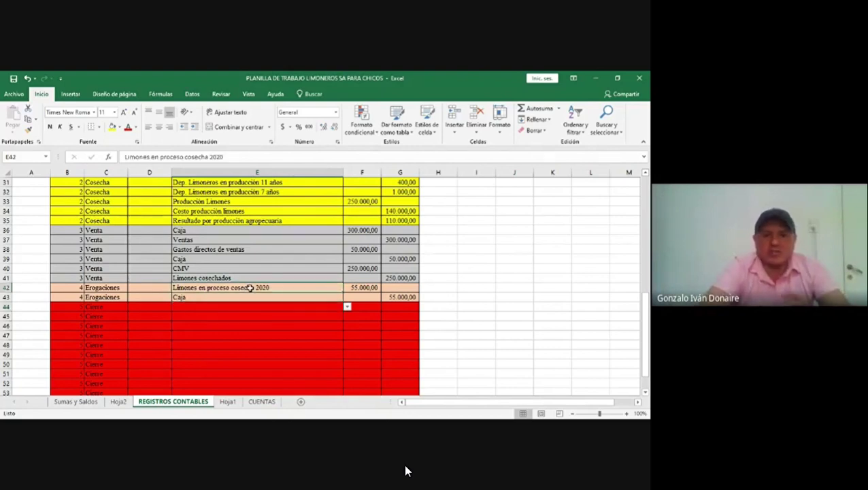
left_click(261, 309)
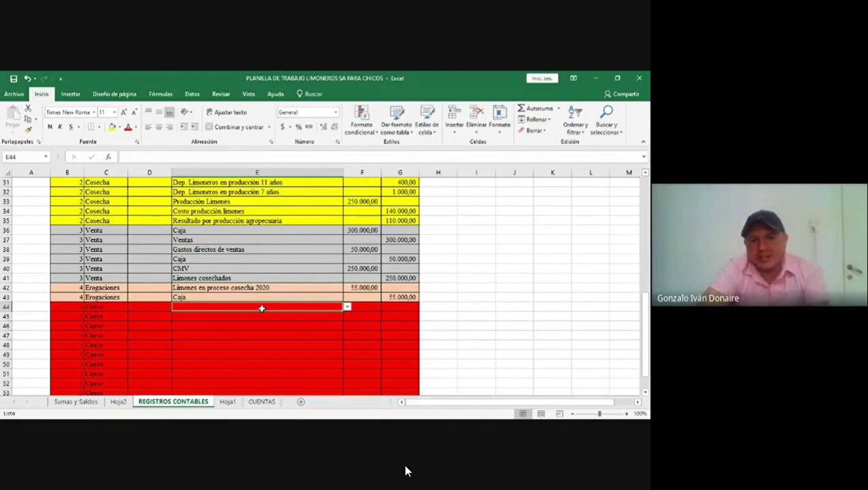
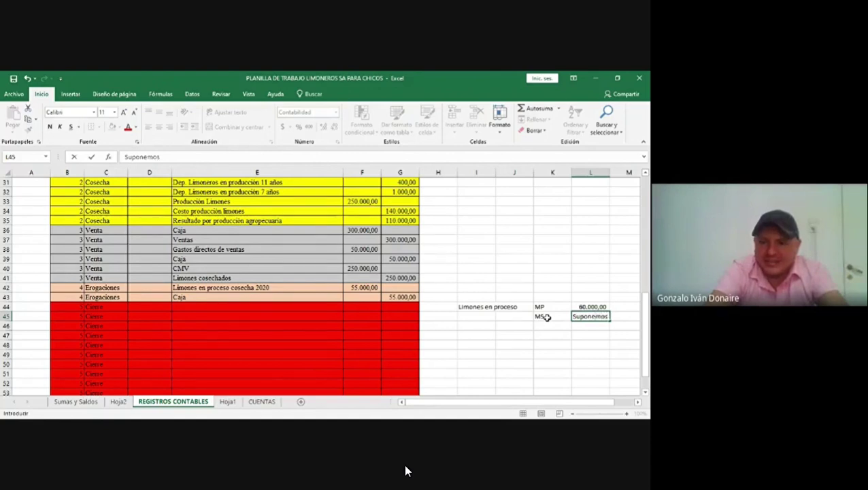
Complete the MS note in L45 so it reads "Suponemos que es > 60.000".
type("e es > 60")
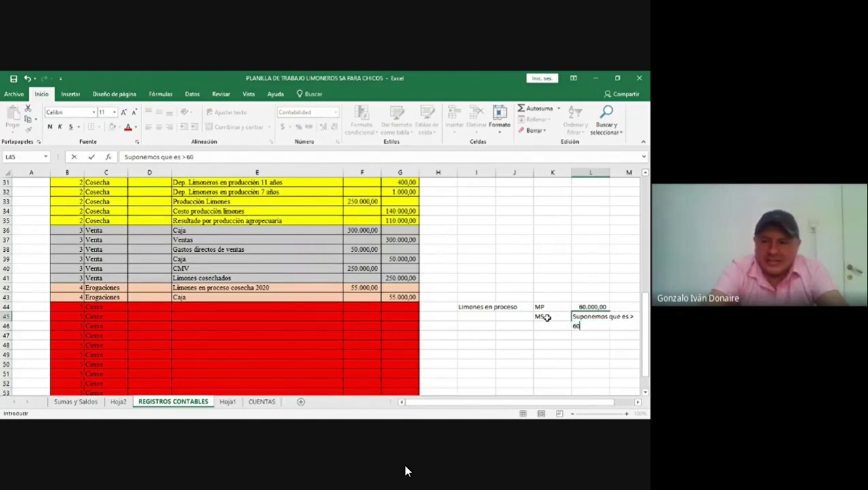
type(".")
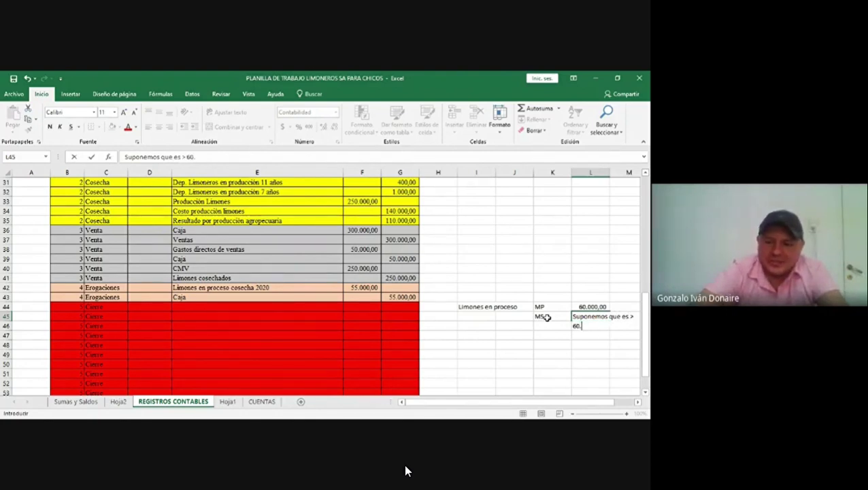
type("000")
key("Return")
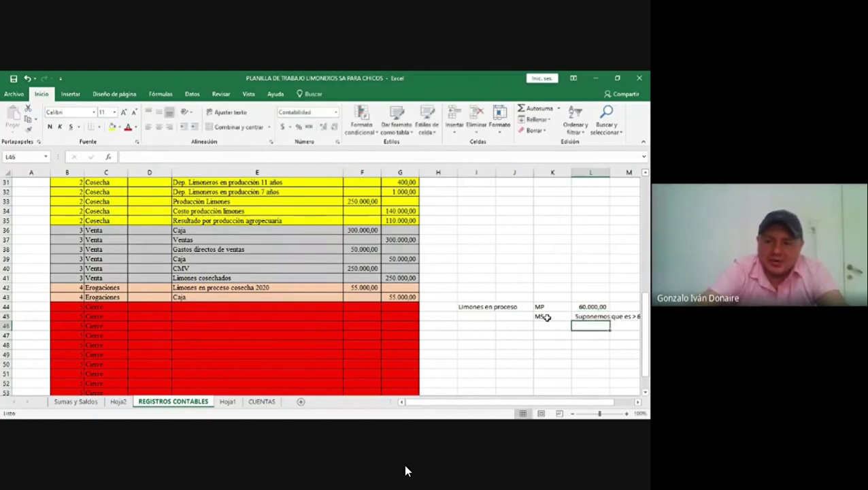
Label K46 as M Sel and make L46 reference the MP value in L44.
key("Left")
type("ms")
key("BackSpace")
key("BackSpace")
type("Me")
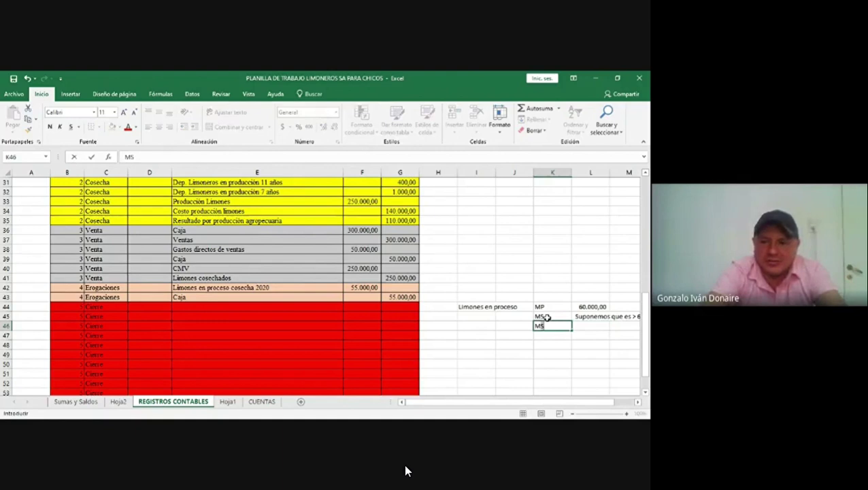
key("BackSpace")
type("Sel")
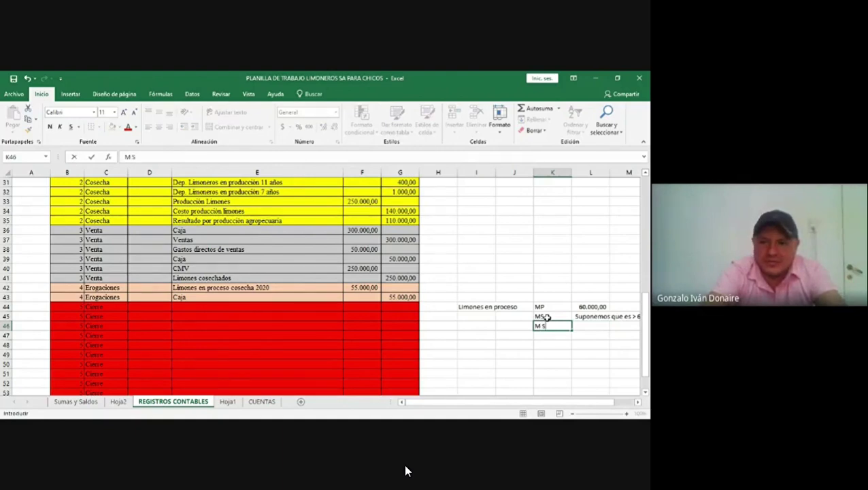
key("Tab")
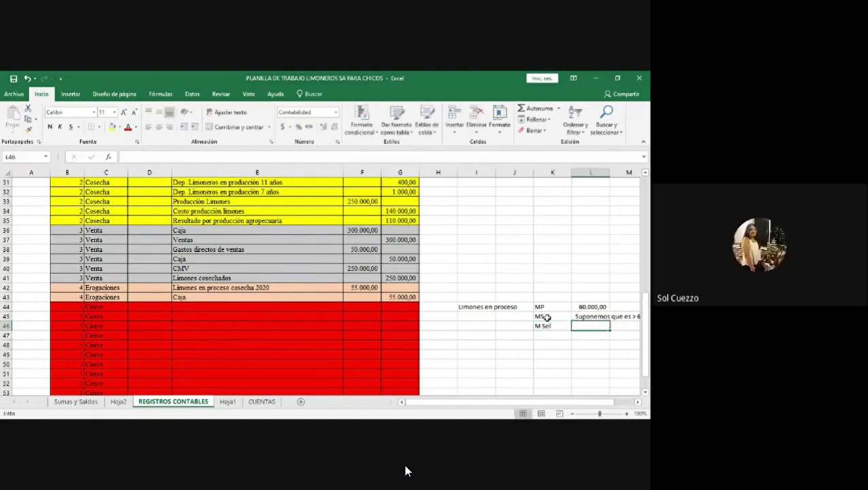
type("+")
left_click(592, 307)
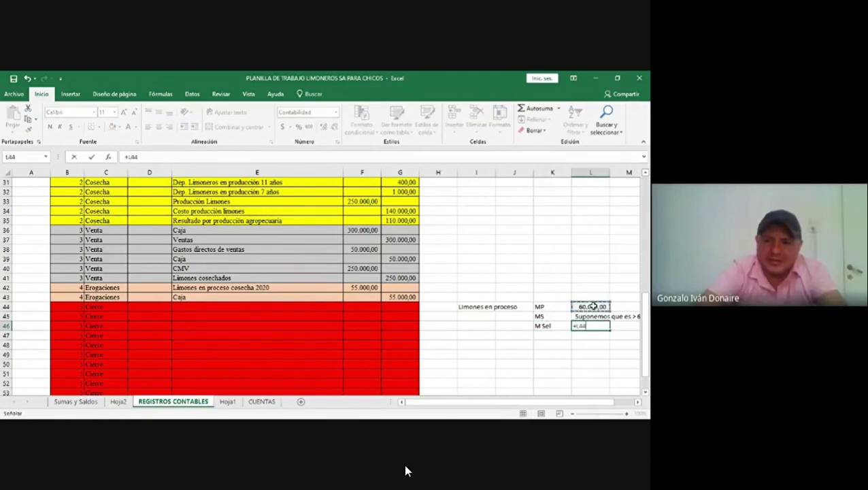
key("Return")
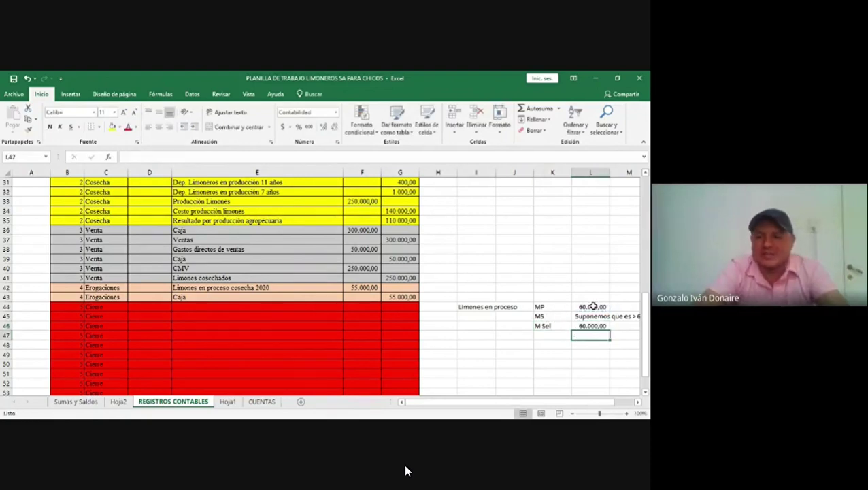
Label K47 as Vreg and make L47 reference the Limones en proceso cosecha 2020 debit in F42.
left_click(549, 335)
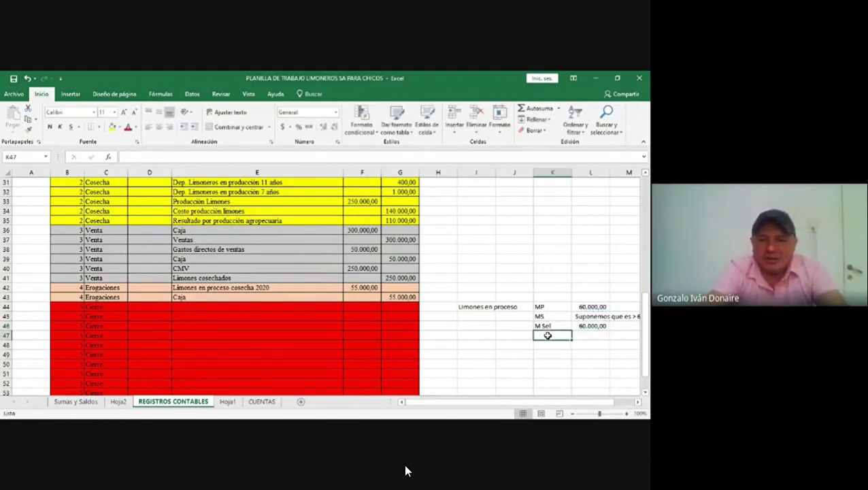
type("v")
type("VR")
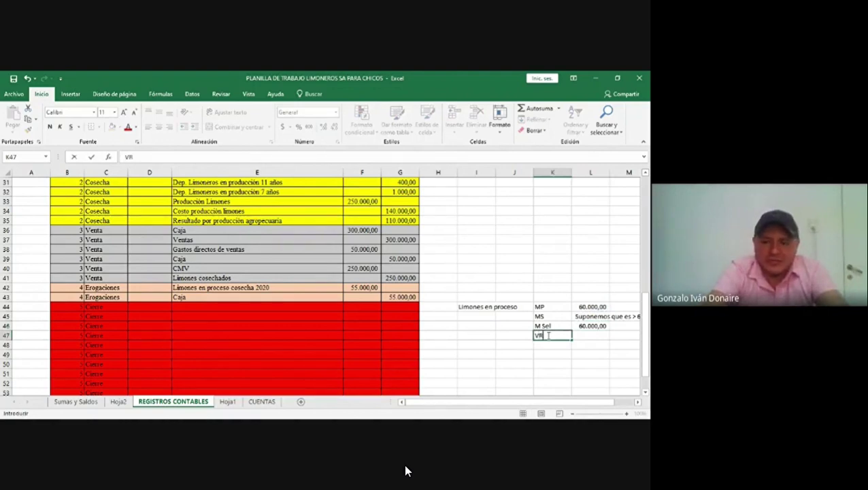
type("eg")
key("Tab")
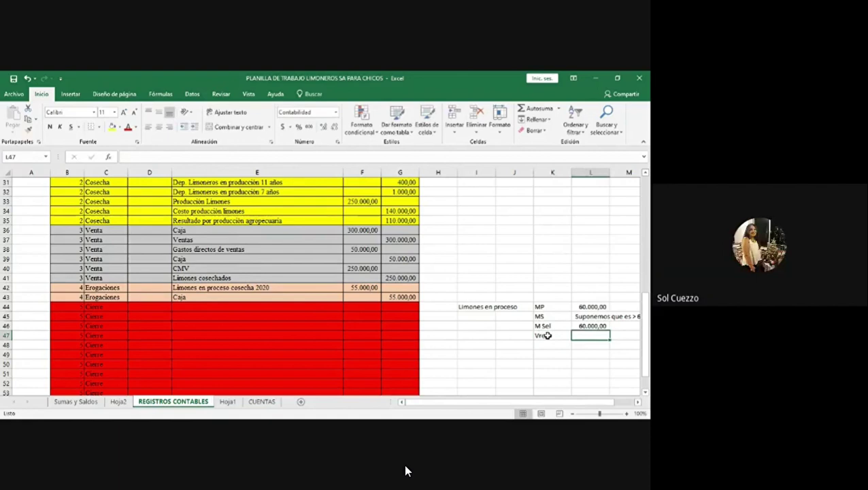
type("+")
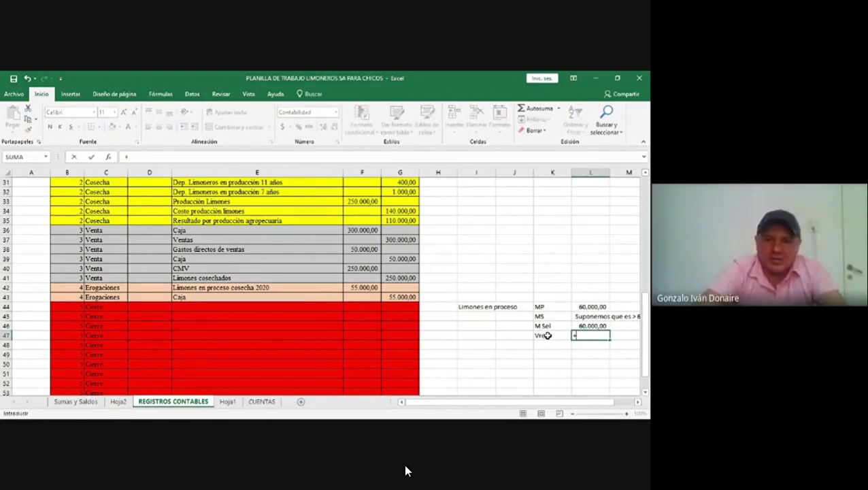
left_click(358, 289)
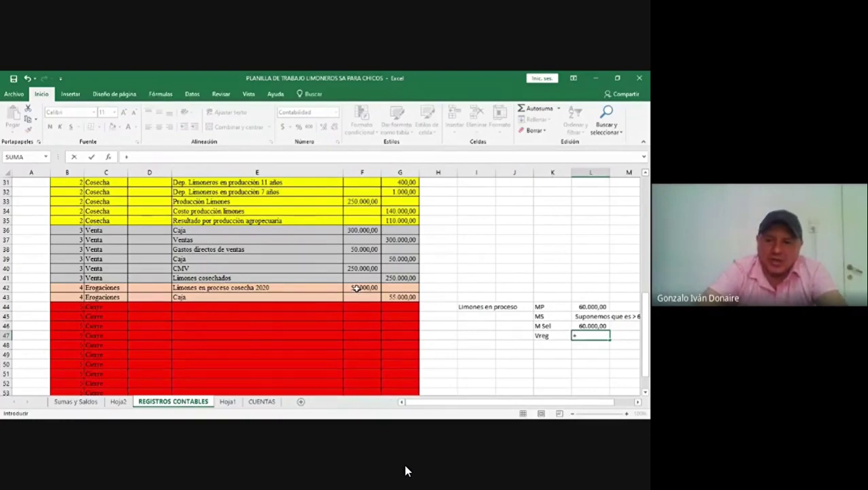
key("Return")
Calculate in L48 the difference between M Sel and Vreg with the formula +L46-L47.
type("+")
left_click(589, 327)
type("-")
left_click(584, 335)
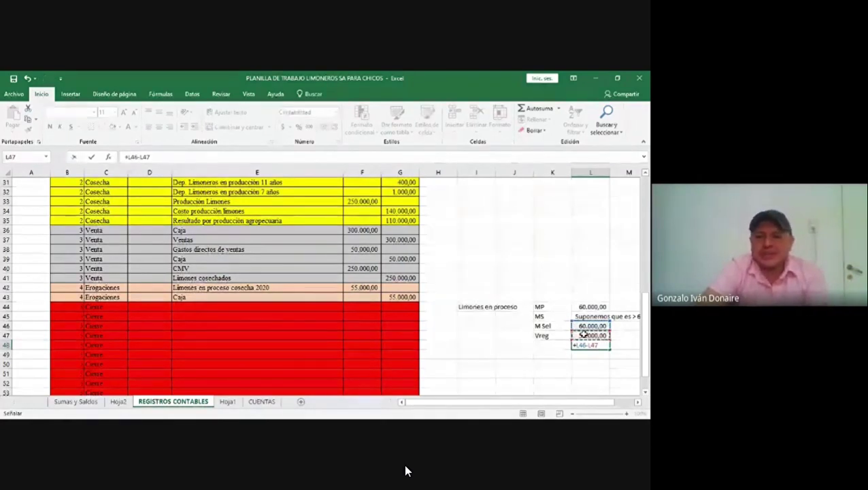
key("Return")
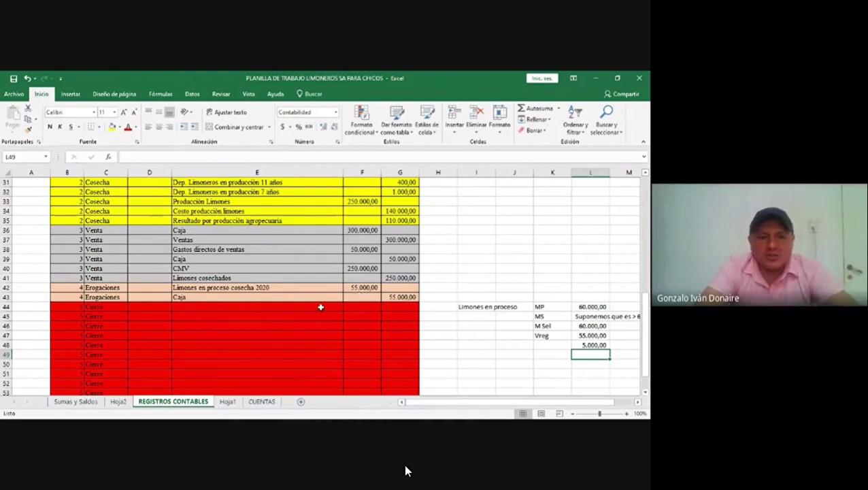
Set the Cierre Partidas to Limones en proceso cosecha 2020 in E44 and Resultados por tenencia Limones en proceso cosecha 2020 in E45.
left_click(279, 308)
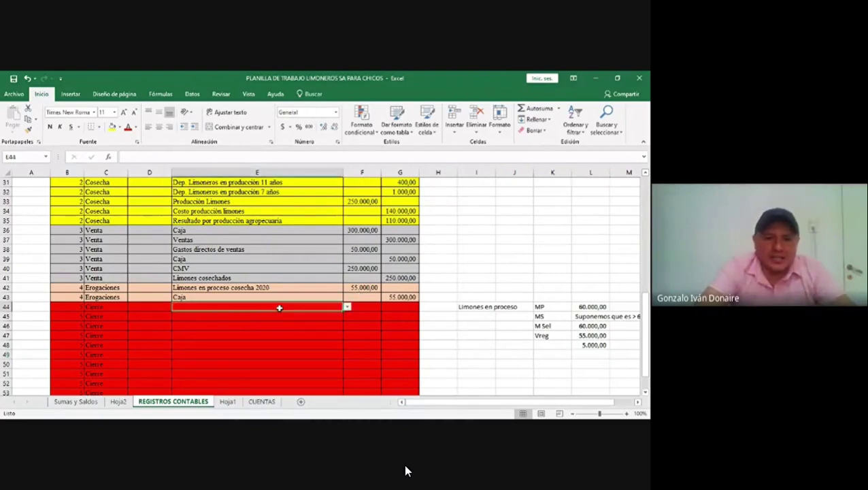
left_click(347, 308)
scroll(258, 335, "down", 4)
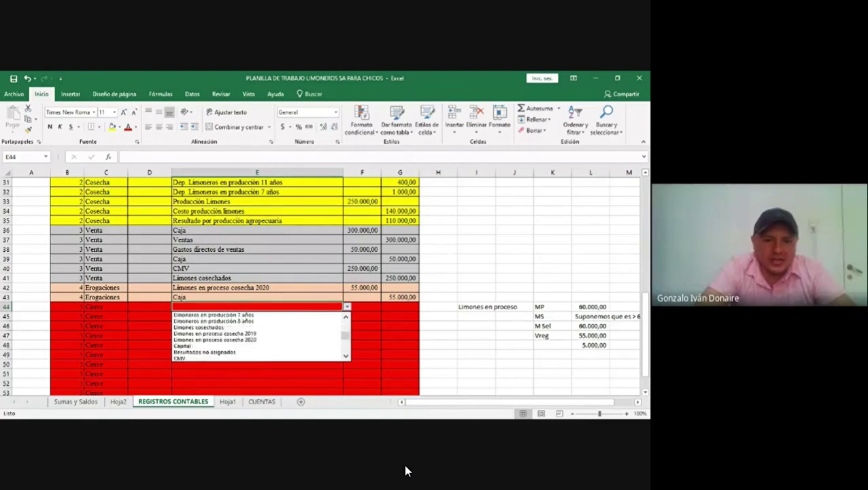
left_click(268, 339)
left_click(276, 316)
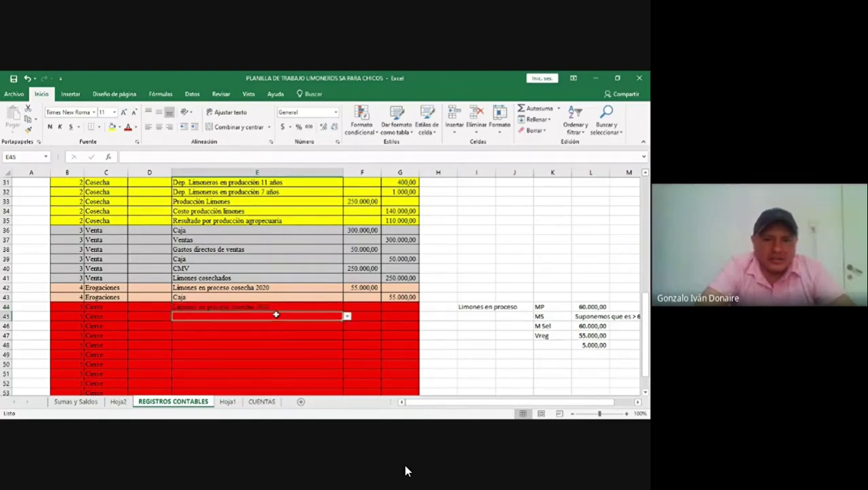
left_click(348, 317)
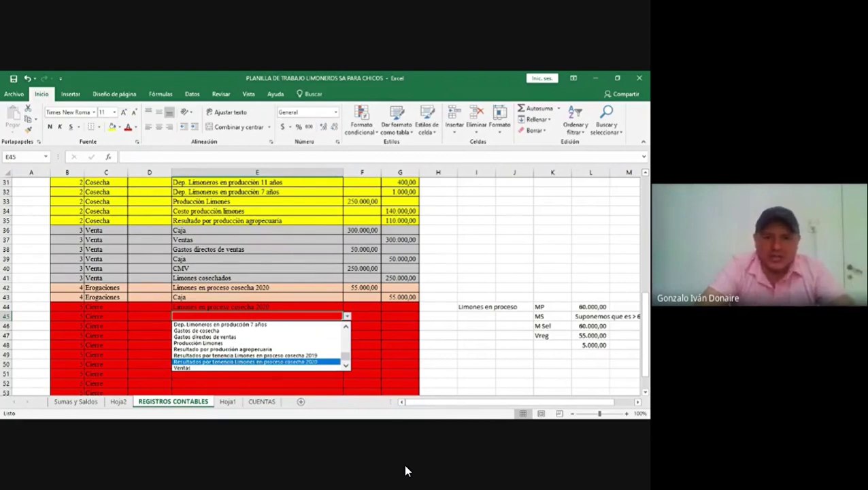
left_click(300, 361)
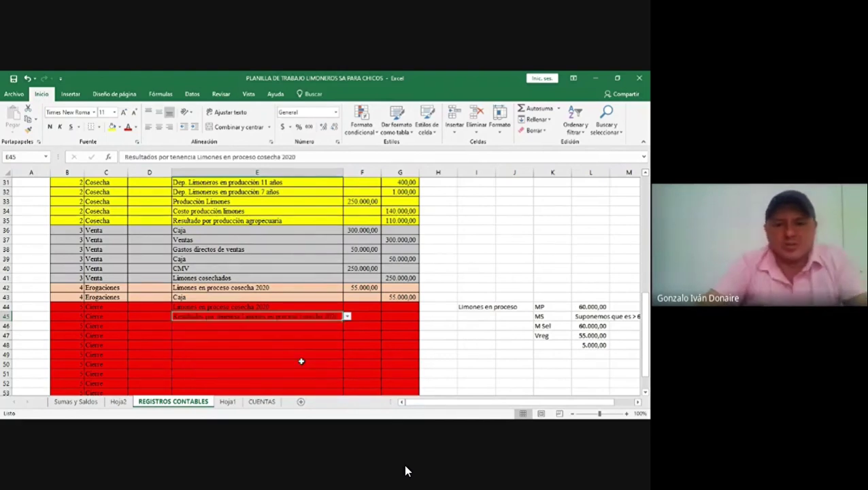
Make the debit in F44 reference the difference in L48 and the credit in G45 reference F44.
left_click(364, 309)
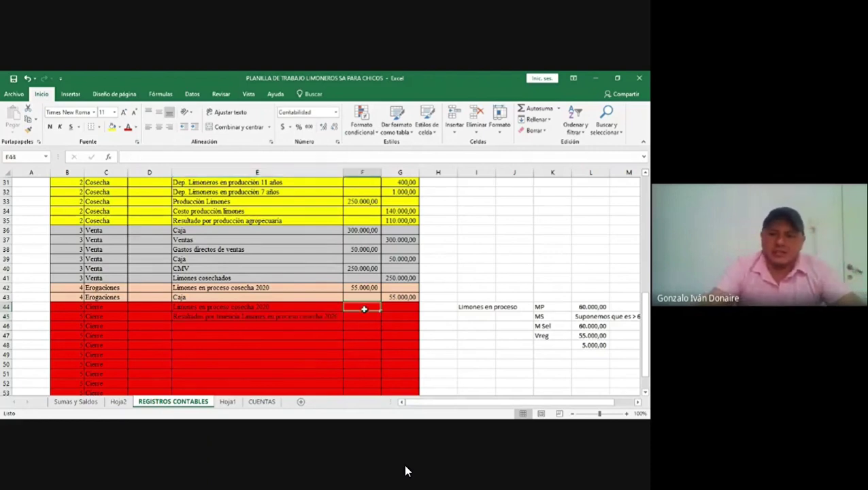
type("+")
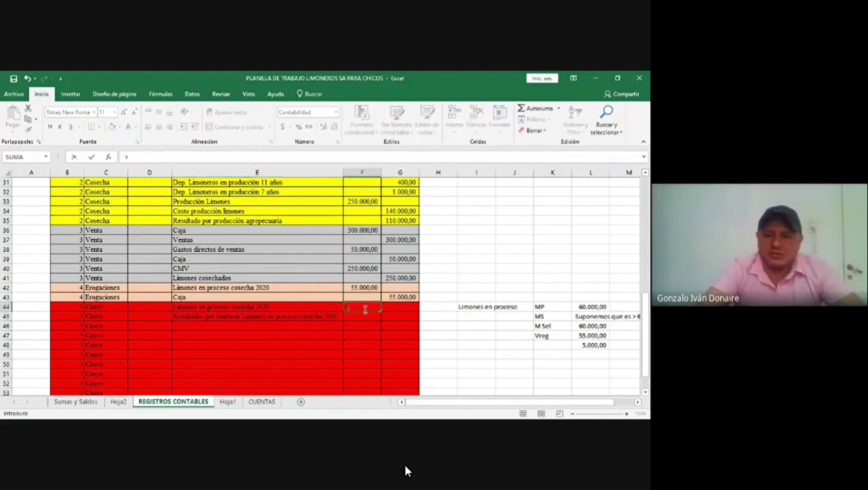
left_click(590, 346)
key("Return")
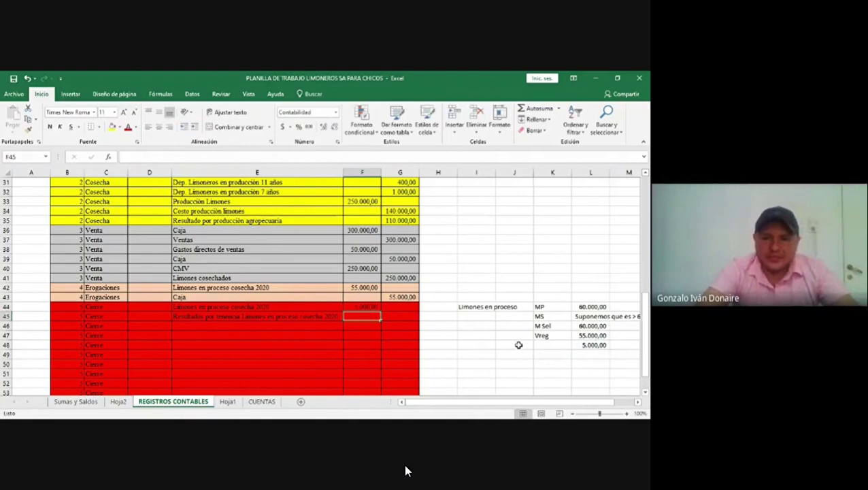
left_click(410, 317)
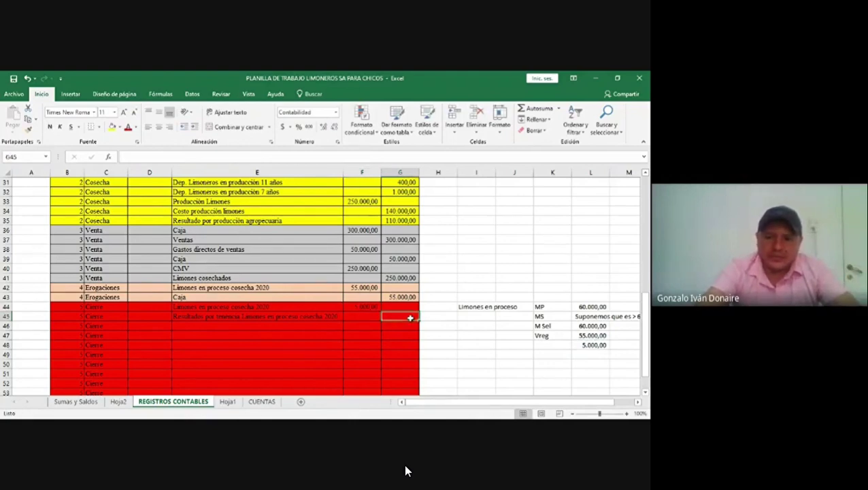
type("+")
left_click(358, 304)
key("Return")
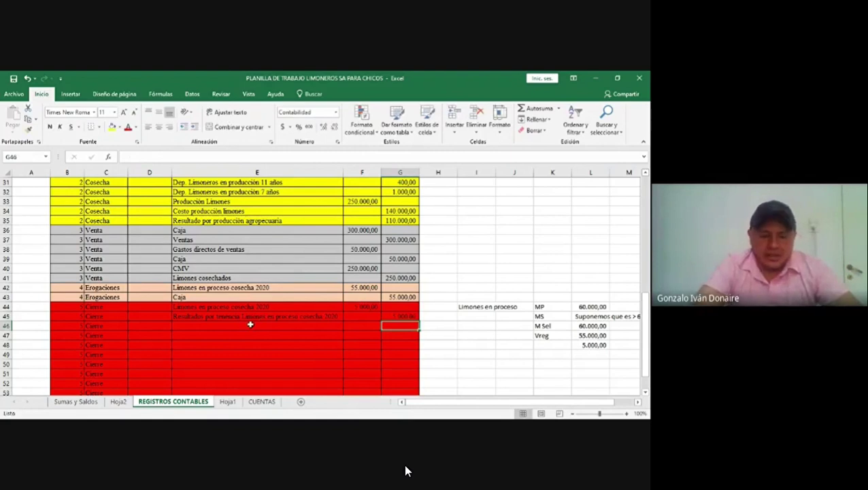
left_click(250, 325)
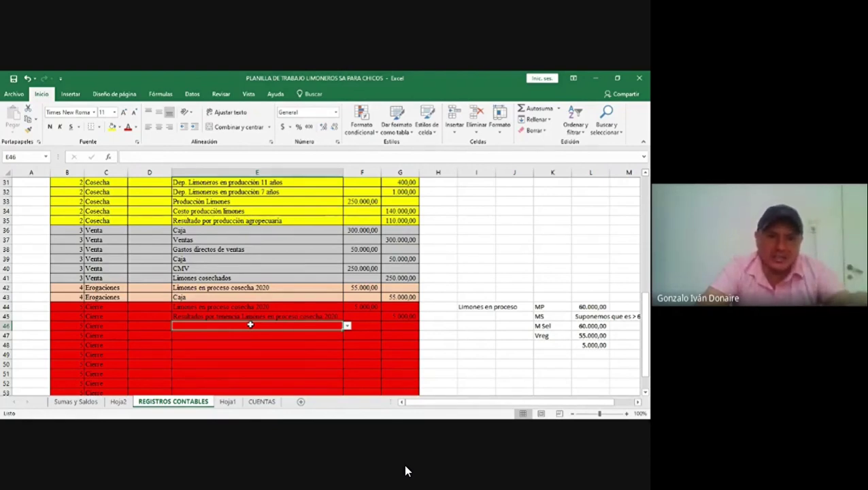
left_click(295, 219)
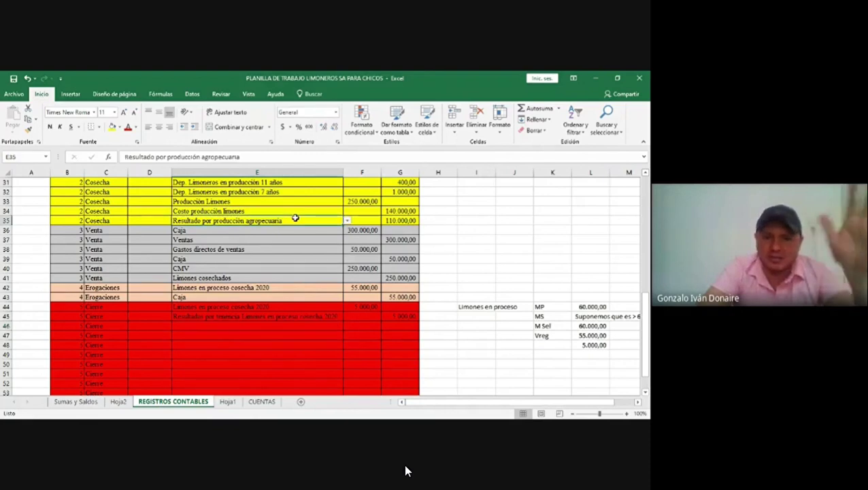
left_click(211, 327)
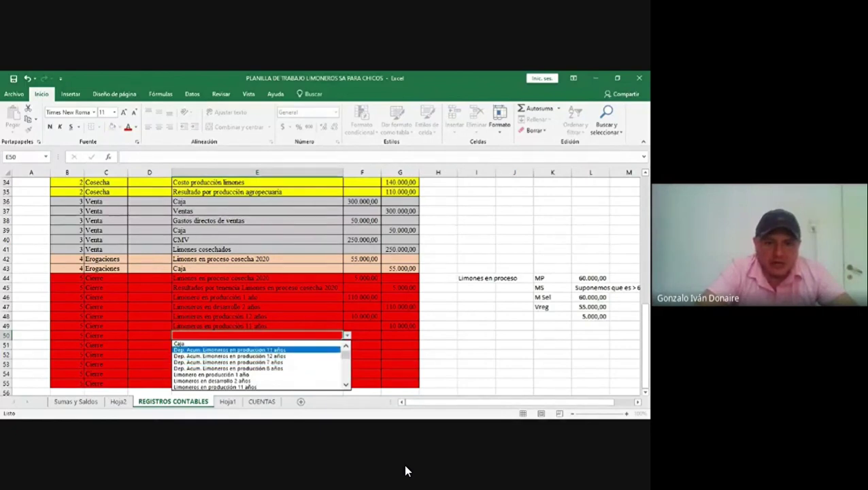
Set the Partidas to Dep. Acum. Limoneros en producción 11 años in E50 and Dep. Acum. Limoneros en producción 12 años in E51.
key("Return")
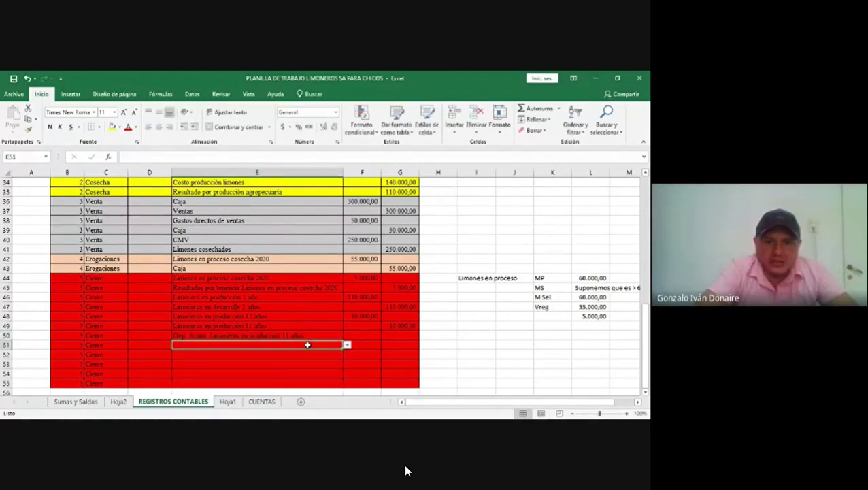
left_click(347, 346)
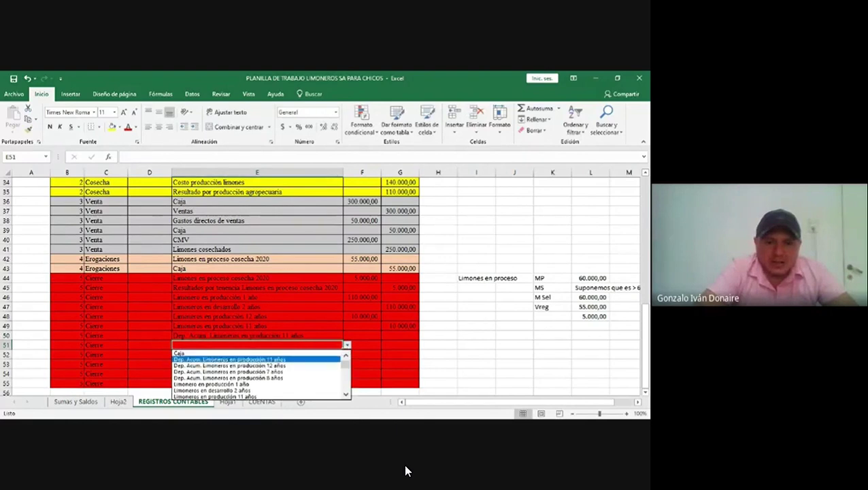
left_click(291, 366)
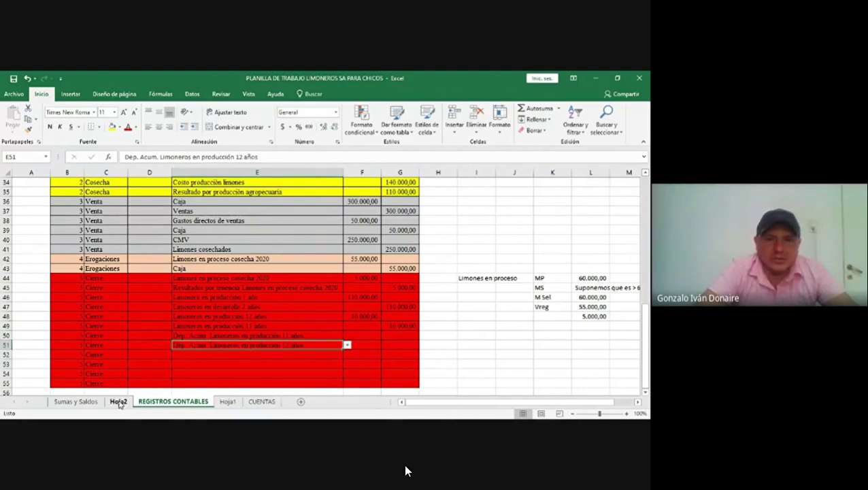
Refresh the pivot table on Hoja2 and check the Haber amount of Dep. Acum. Limoneros en producción 11 años.
left_click(119, 402)
left_click(314, 95)
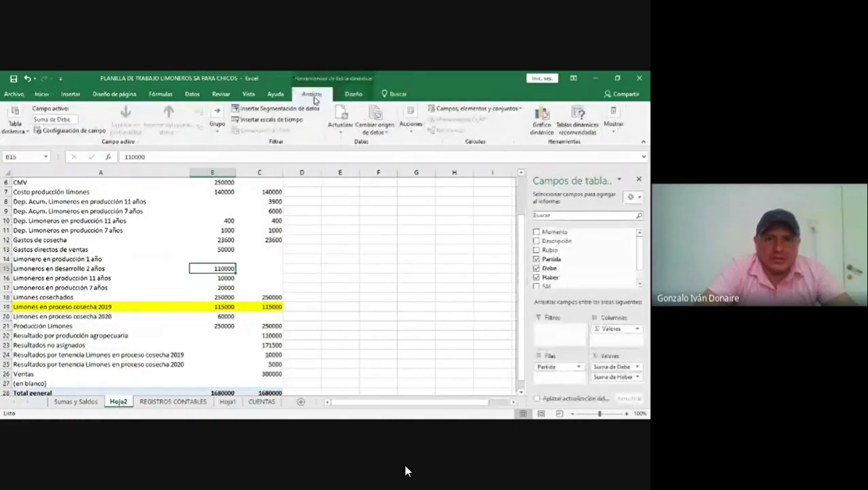
left_click(340, 114)
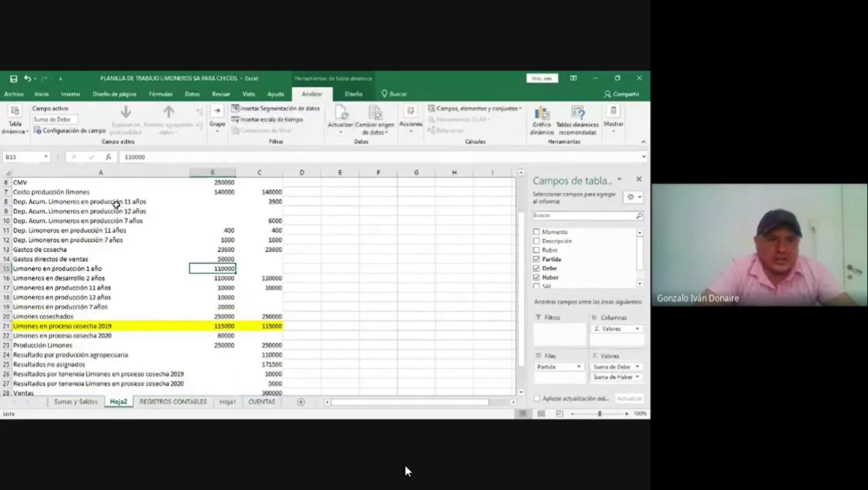
left_click(275, 201)
On REGISTROS CONTABLES, set the debit in F50 to 3900 and make the credit in G51 reference F50.
left_click(204, 402)
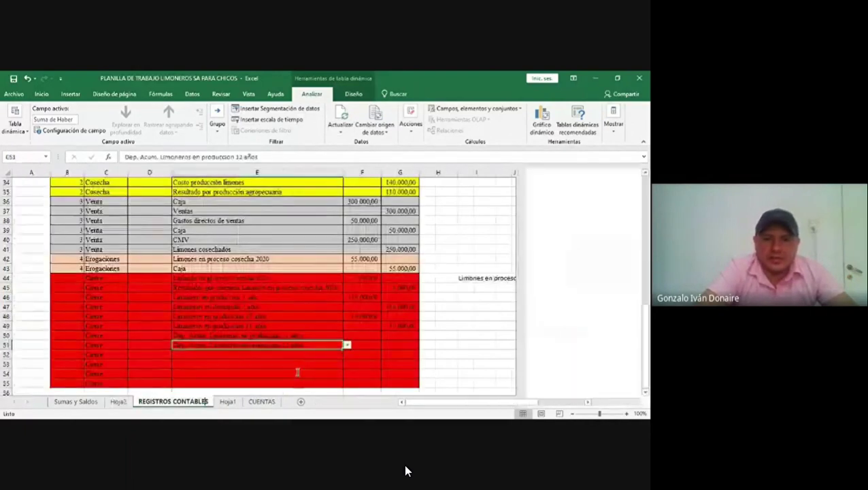
left_click(373, 337)
type("39000")
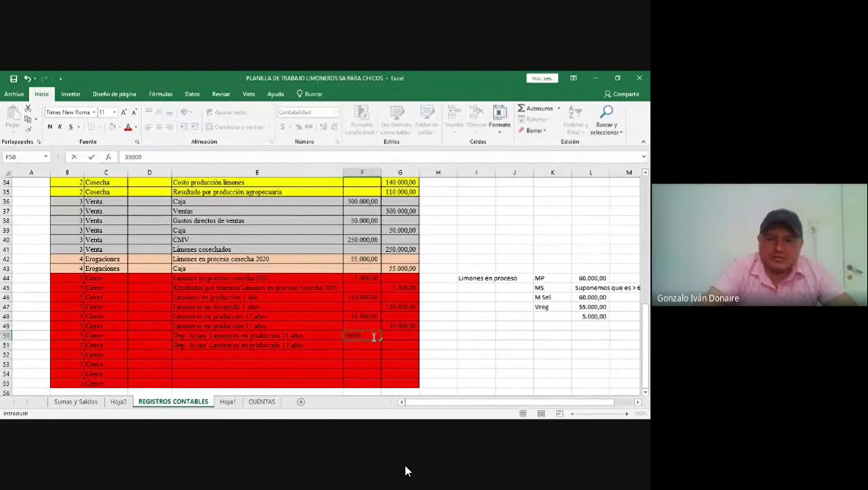
key("Return")
left_click(404, 343)
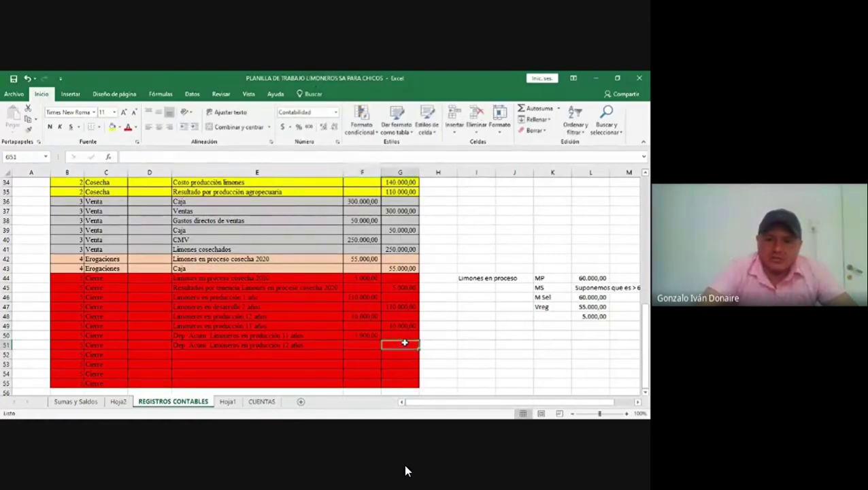
type("=")
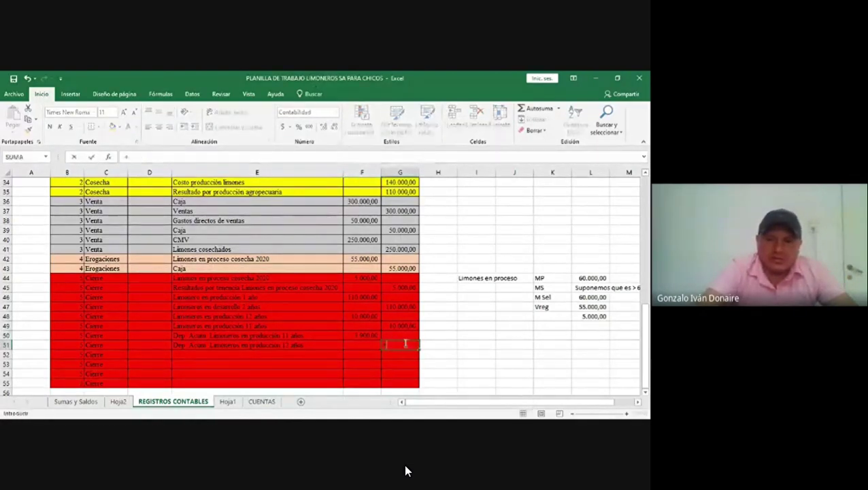
left_click(358, 333)
key("Return")
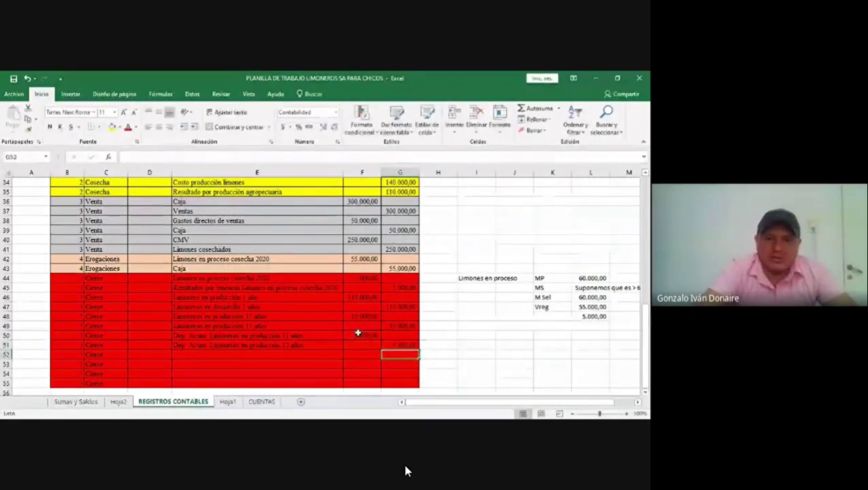
Set the Cierre Partida in E52 to Limoneros en producción 7 años.
left_click(233, 355)
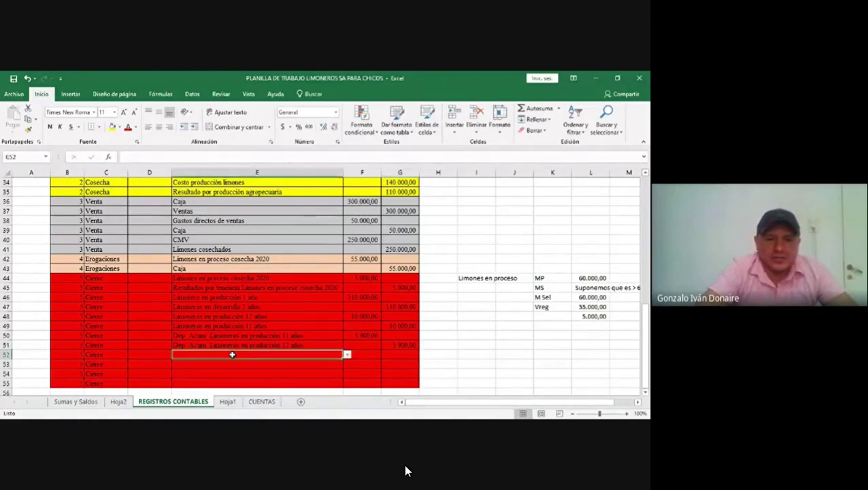
left_click(347, 355)
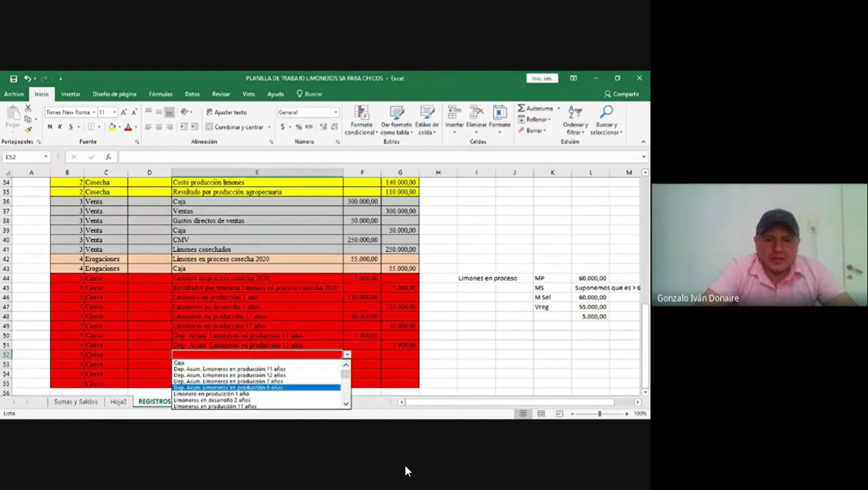
key("Down")
key("Down")
key("Down")
key("Down")
key("Down")
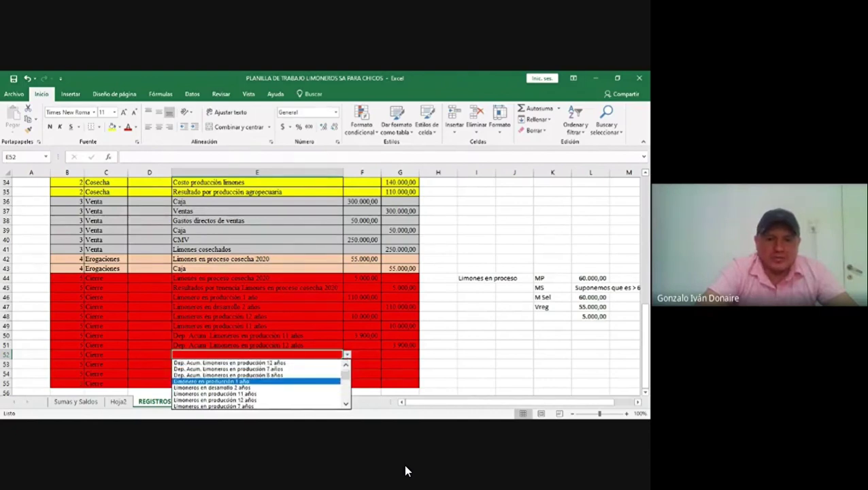
key("Up")
key("Return")
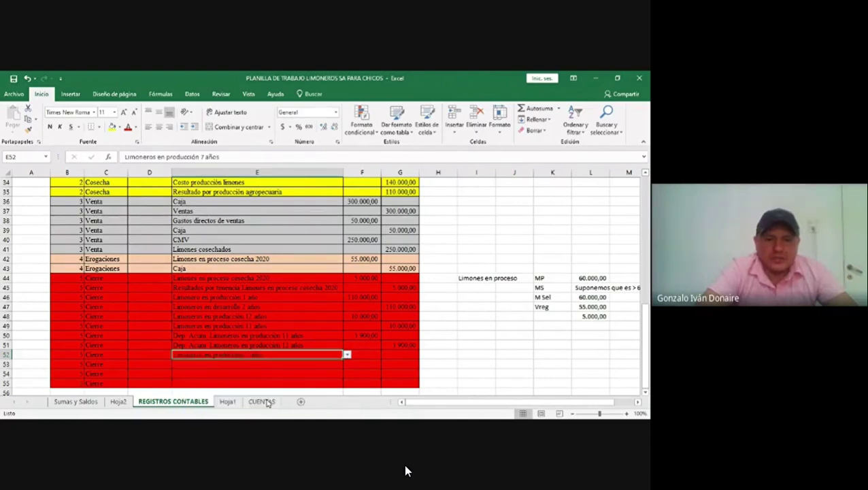
Change the Cierre Partida in E52 to Limoneros en producción 8 años.
left_click(347, 354)
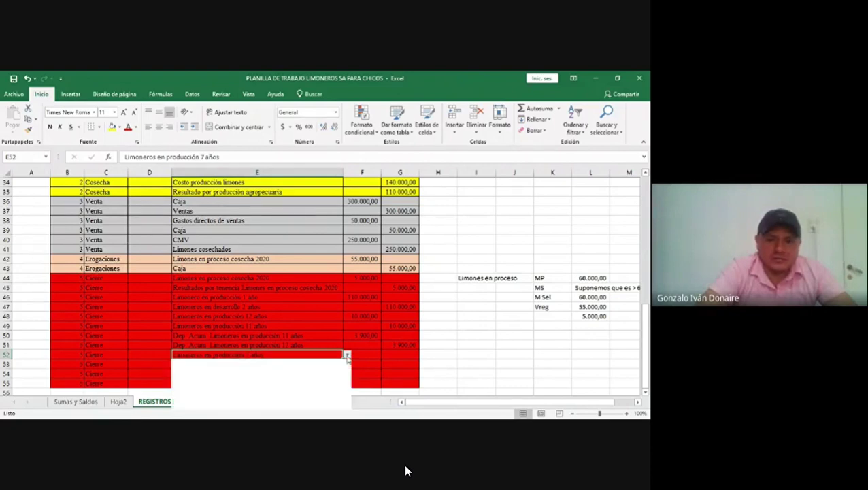
key("Up")
key("Up")
key("Up")
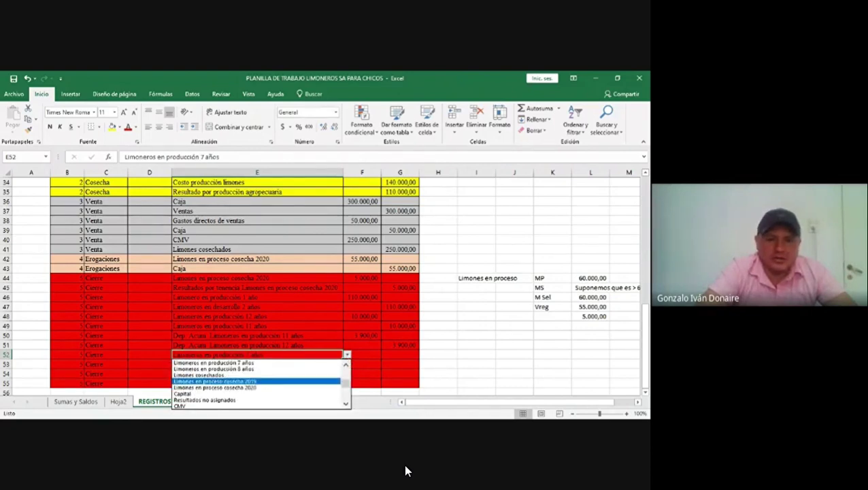
key("Return")
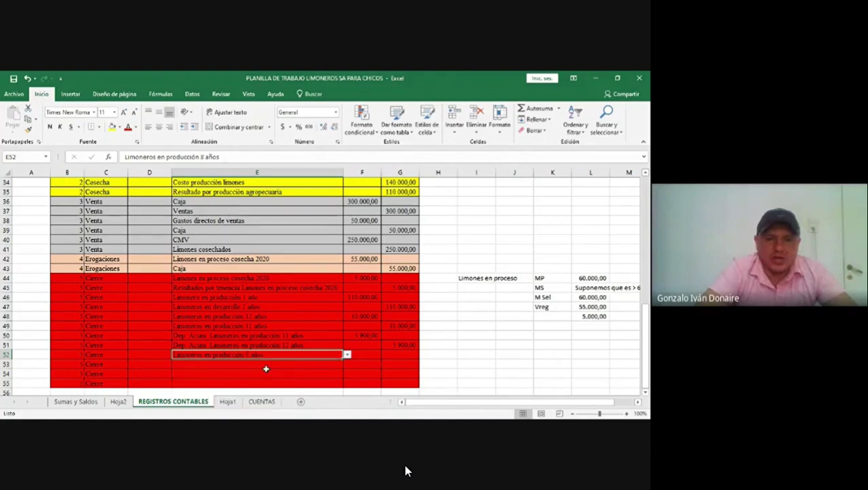
key("Return")
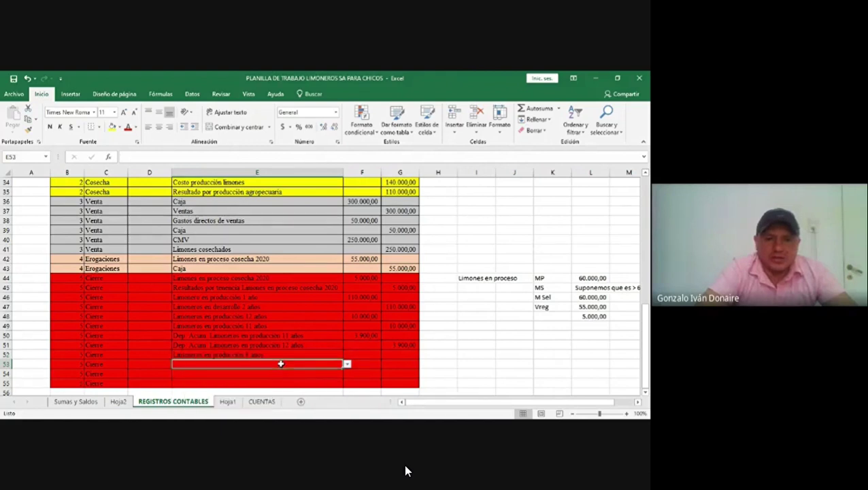
Set the Cierre Partida in E53 to Limoneros en producción 7 años.
left_click(347, 364)
key("Down")
key("Down")
key("Down")
key("Down")
key("Down")
key("Down")
key("Down")
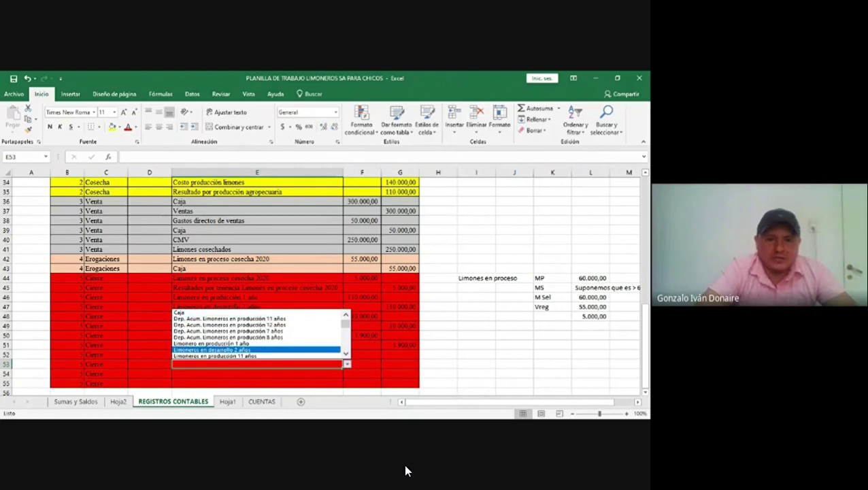
scroll(259, 334, "down", 2)
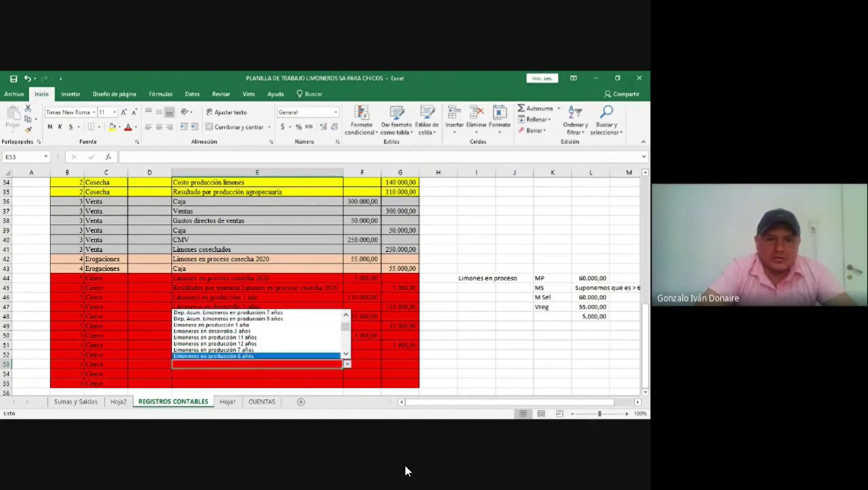
left_click(271, 351)
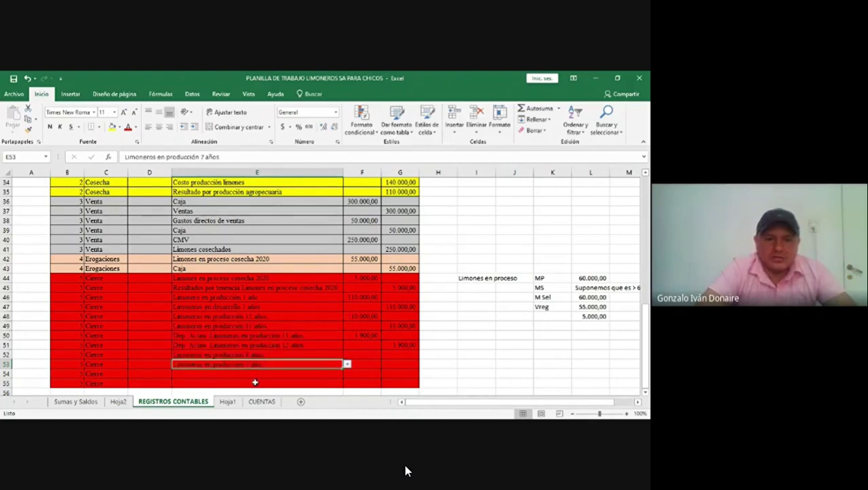
Check the Haber amount of Dep. Acum. Limoneros en producción 7 años on Hoja2, and return to REGISTROS CONTABLES.
left_click(120, 402)
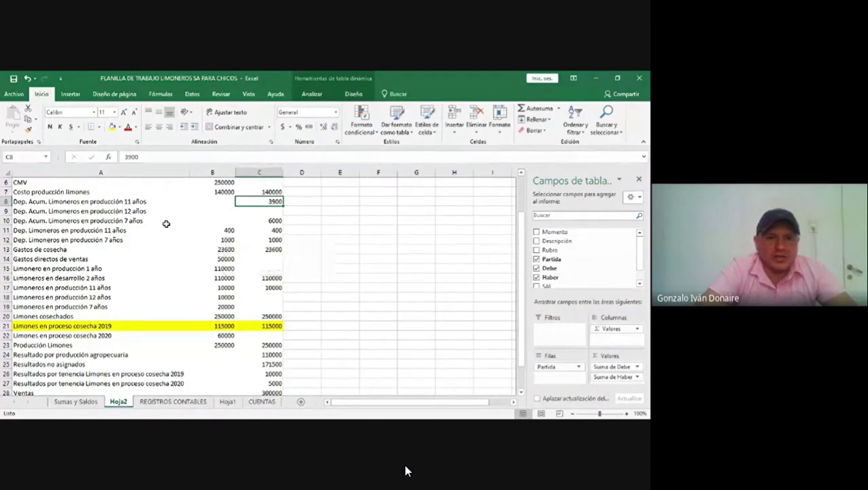
left_click(277, 220)
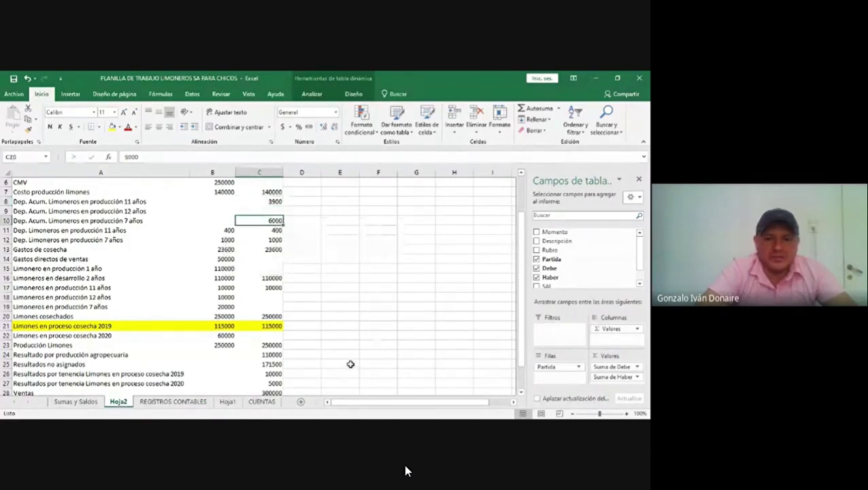
left_click(166, 403)
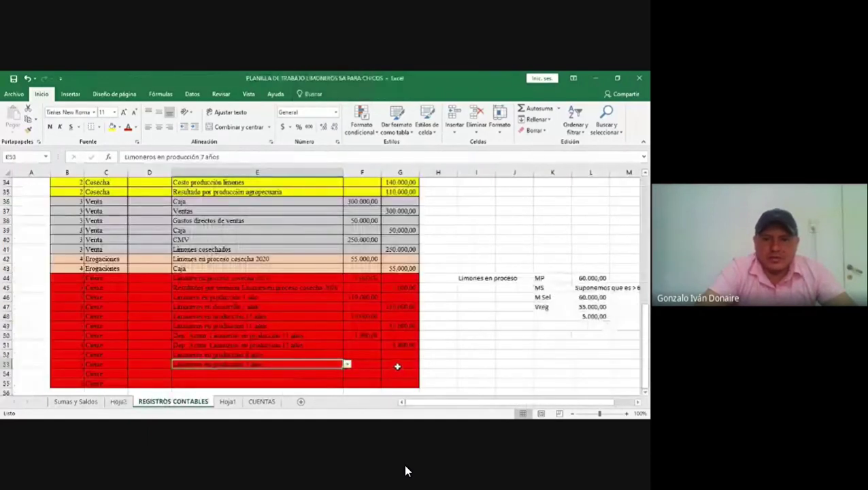
Enter 6000 as the credit in G53 and try to make the debit in F52 reference it.
left_click(397, 366)
type("60000")
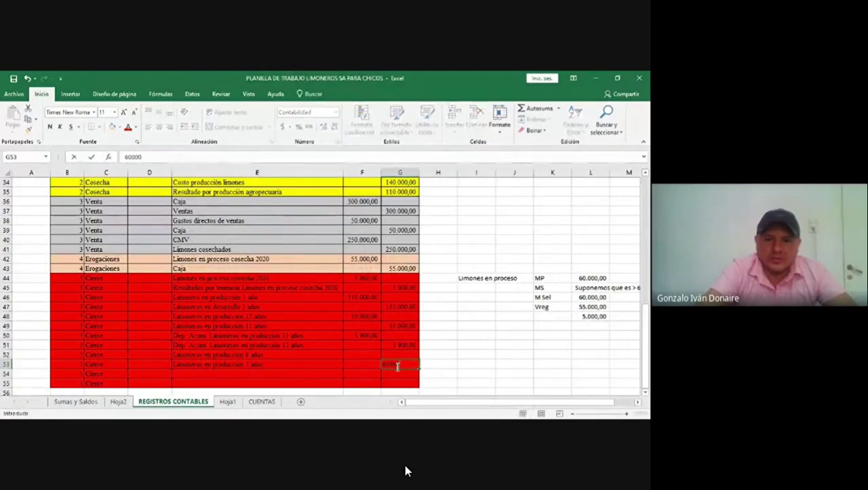
key("Return")
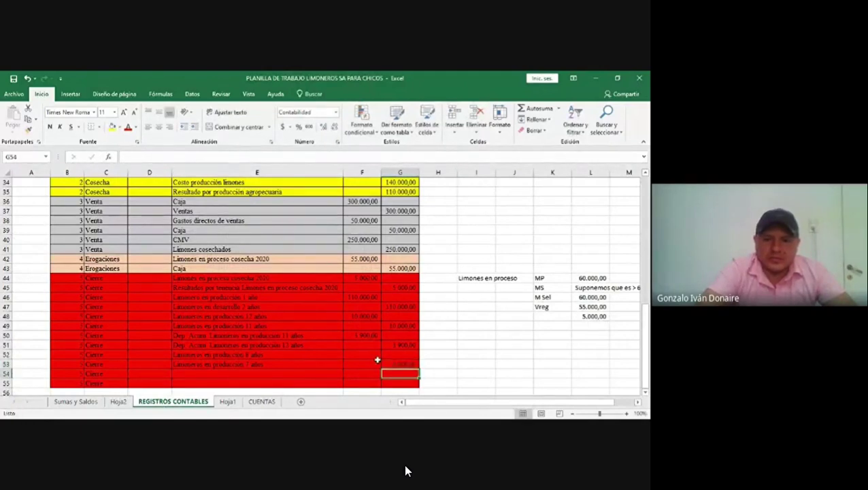
left_click(364, 354)
type("+")
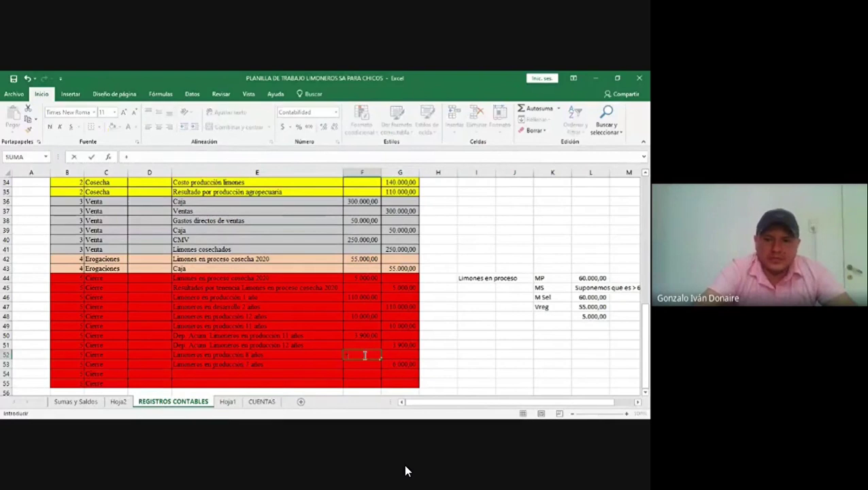
left_click(395, 365)
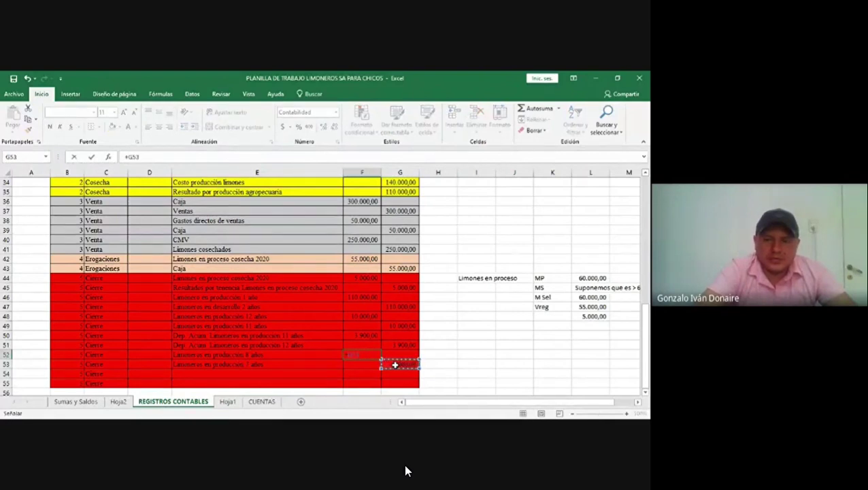
key("BackSpace")
key("Return")
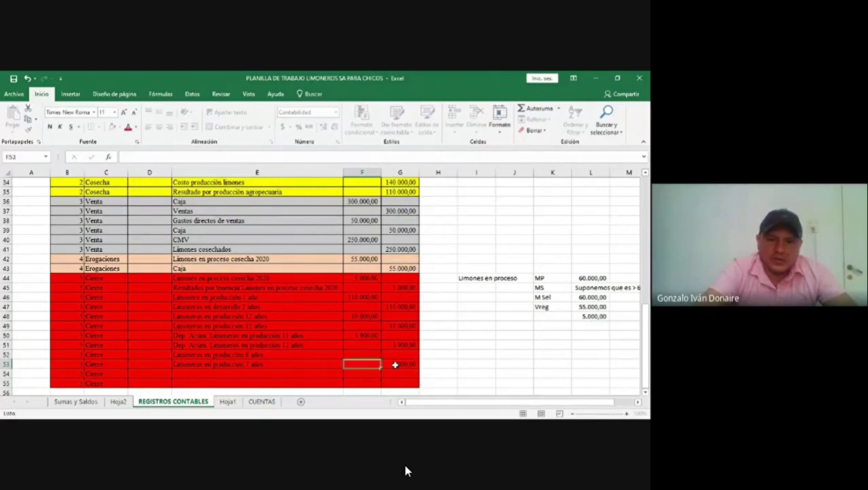
Set the credit in G53 to 20000 and make the debit in F52 reference G53.
left_click(406, 364)
type("20000")
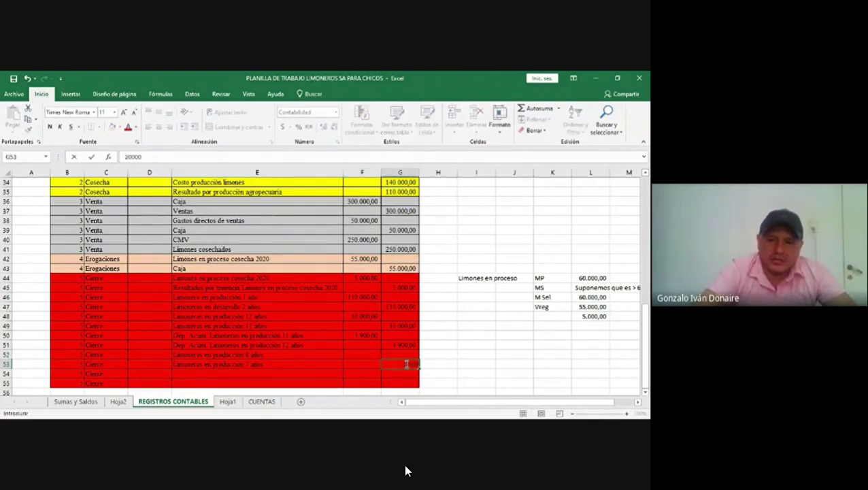
key("Return")
left_click(349, 351)
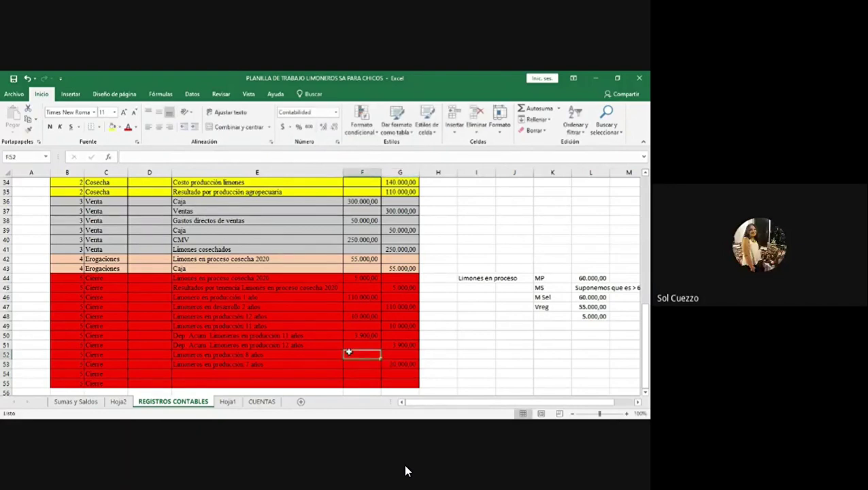
type("+")
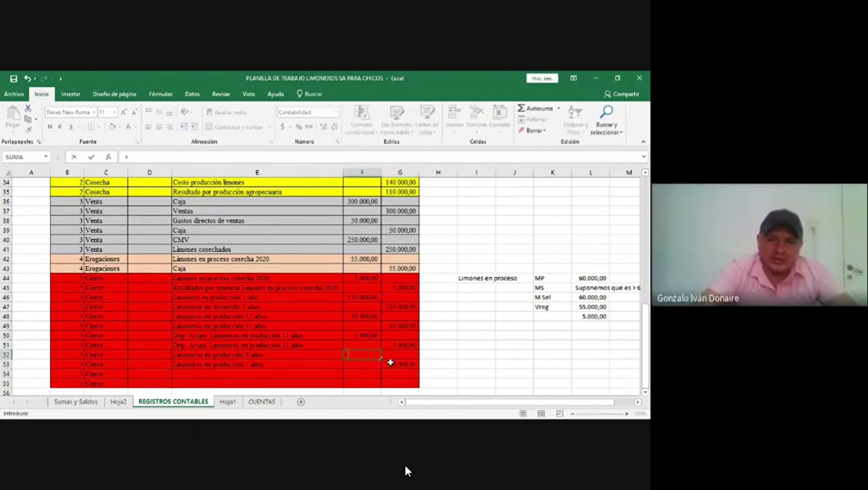
left_click(390, 363)
key("Return")
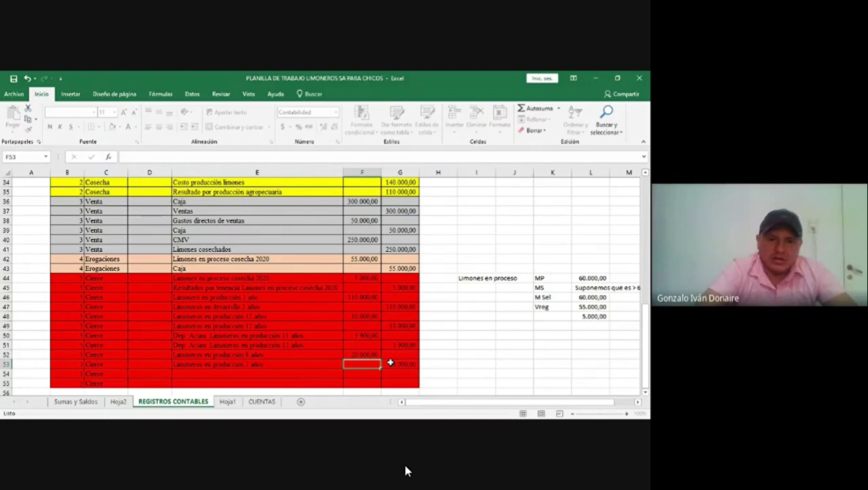
Set the Partidas to Dep. Acum. Limoneros en producción 8 años in E54 and Dep. Acum. Limoneros en producción 7 años in E55.
left_click(252, 374)
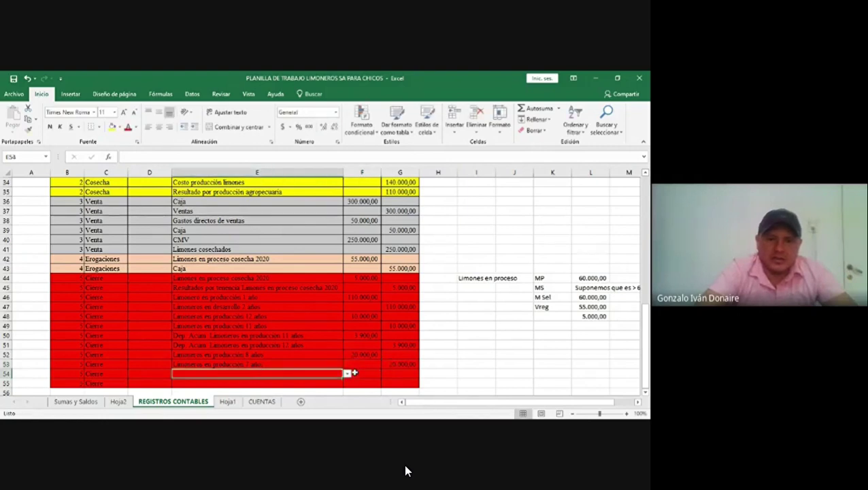
left_click(347, 373)
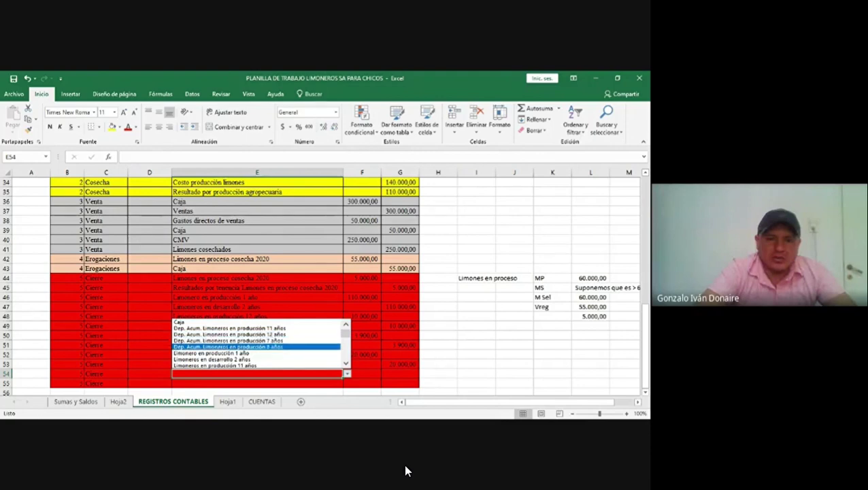
left_click(269, 347)
left_click(305, 385)
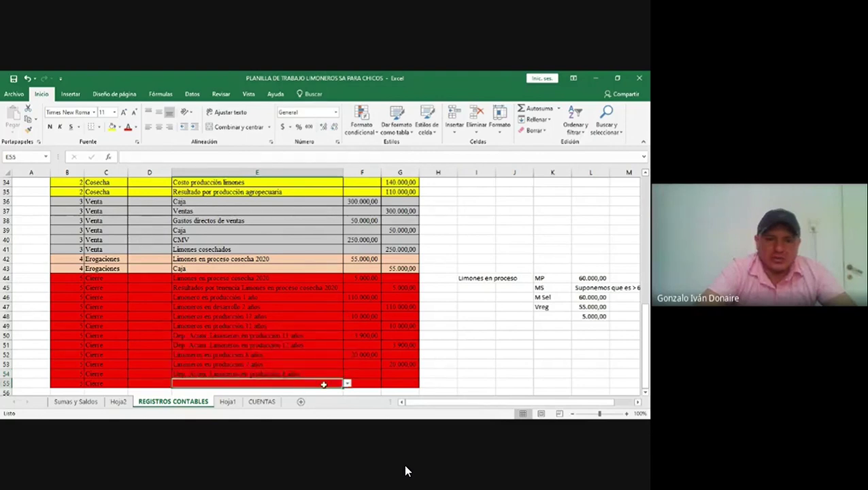
left_click(347, 384)
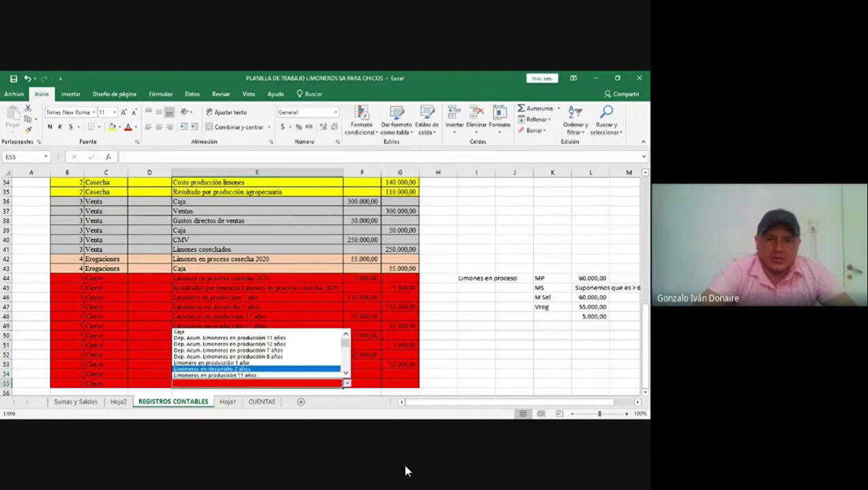
left_click(285, 350)
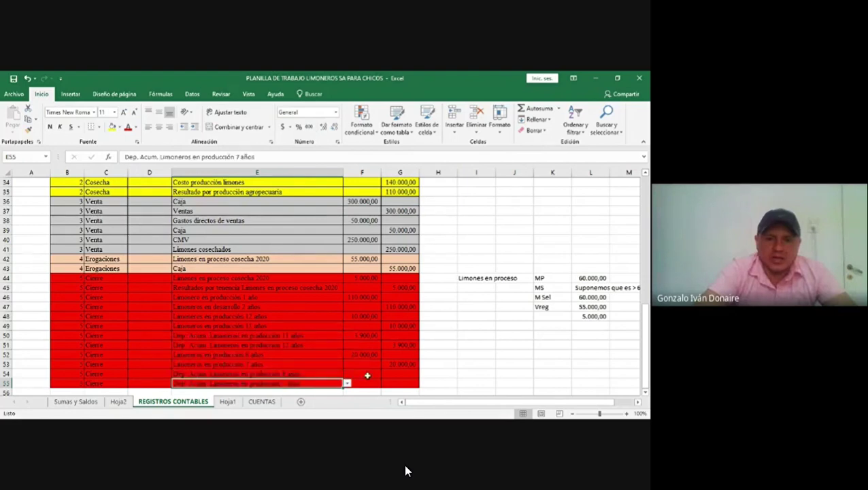
Set the credit of Dep. Acum. Limoneros en producción 7 años in G55 to 6000.
left_click(397, 383)
type("6000")
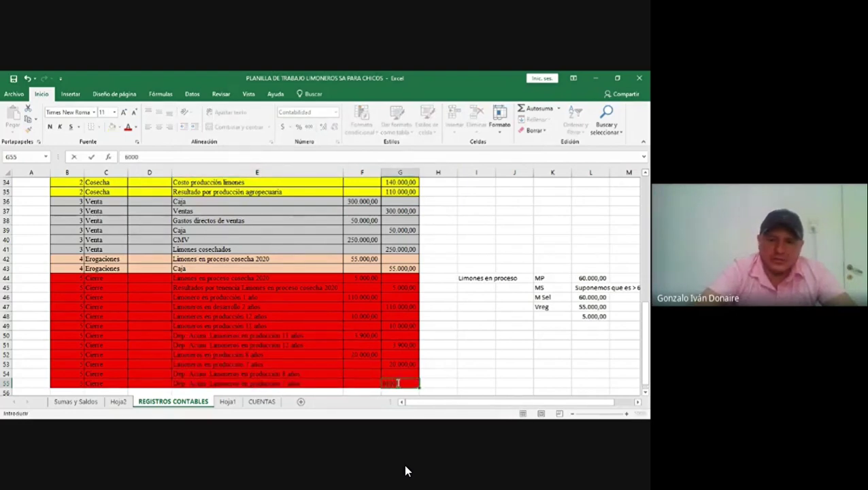
key("Return")
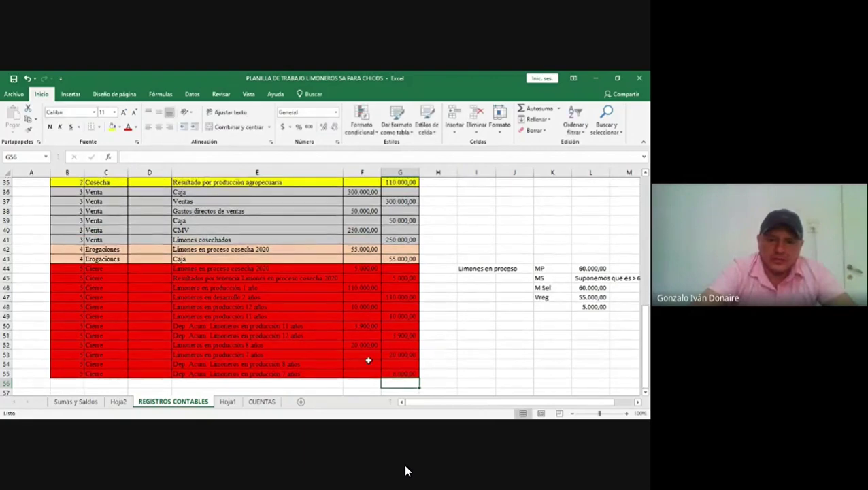
Make the debit of Dep. Acum. Limoneros en producción 8 años in F54 reference the credit in G55.
left_click(366, 362)
type("=")
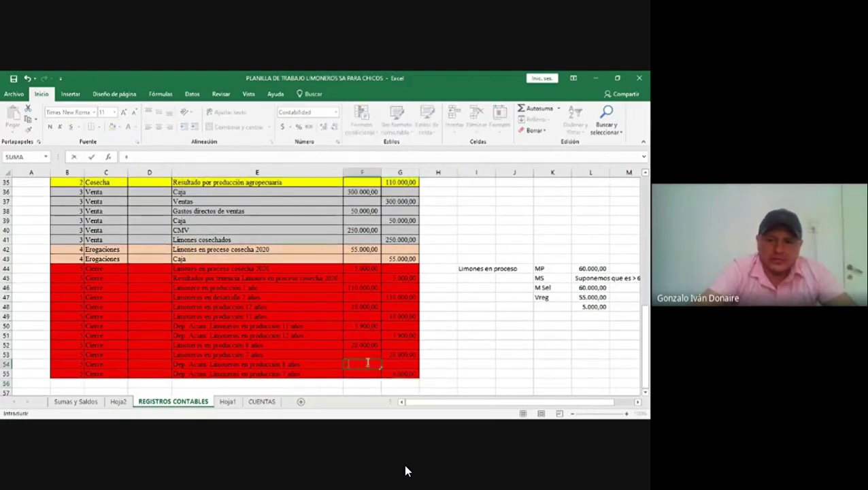
left_click(403, 374)
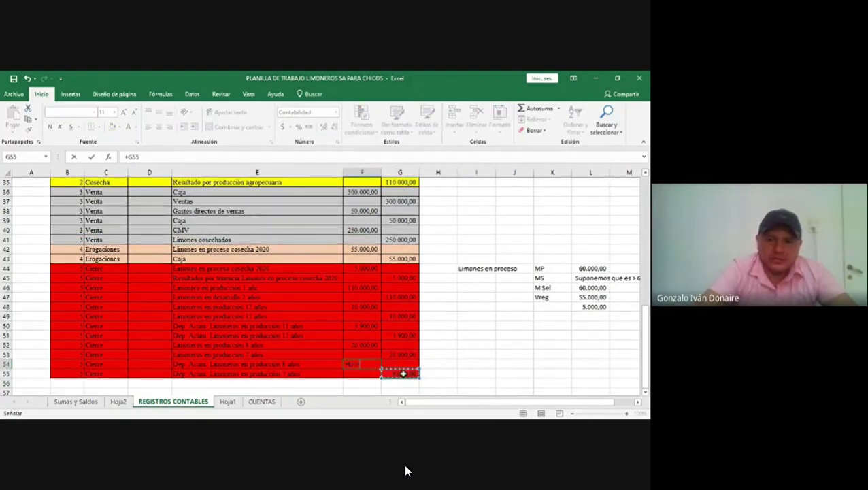
key("Return")
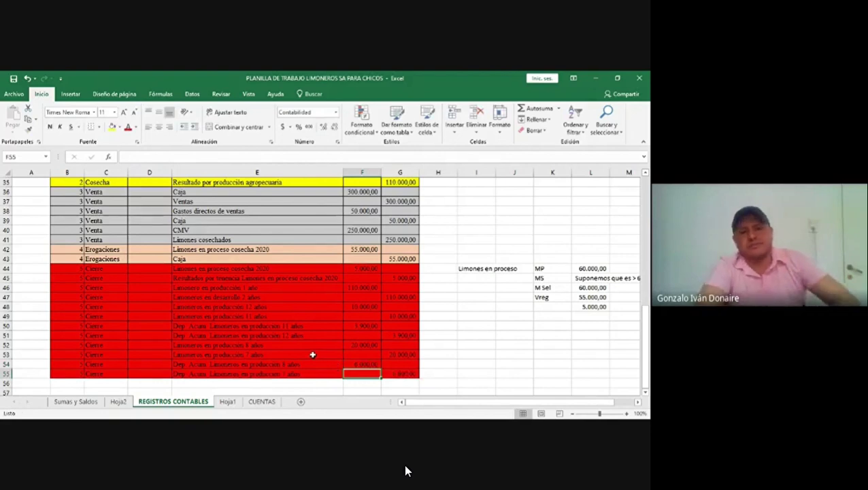
Refresh the pivot table on Hoja2, review its debit and credit sums by Partida, and return to the REGISTROS CONTABLES sheet.
left_click(116, 402)
left_click(315, 94)
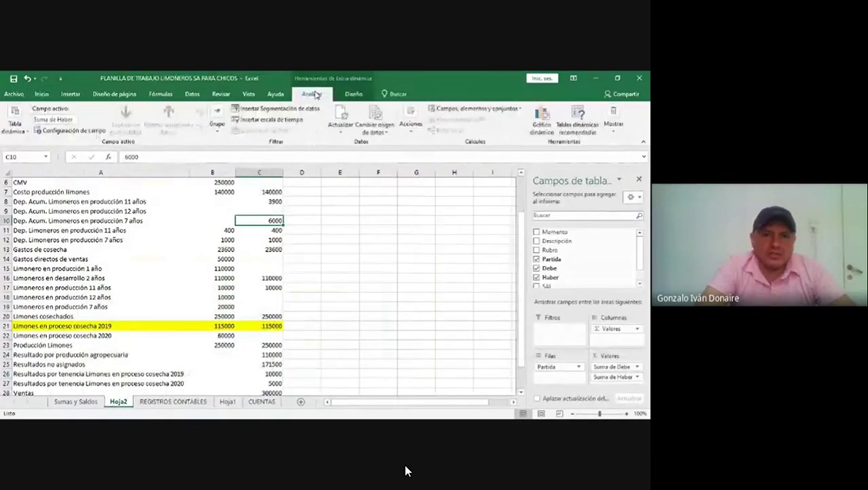
left_click(341, 114)
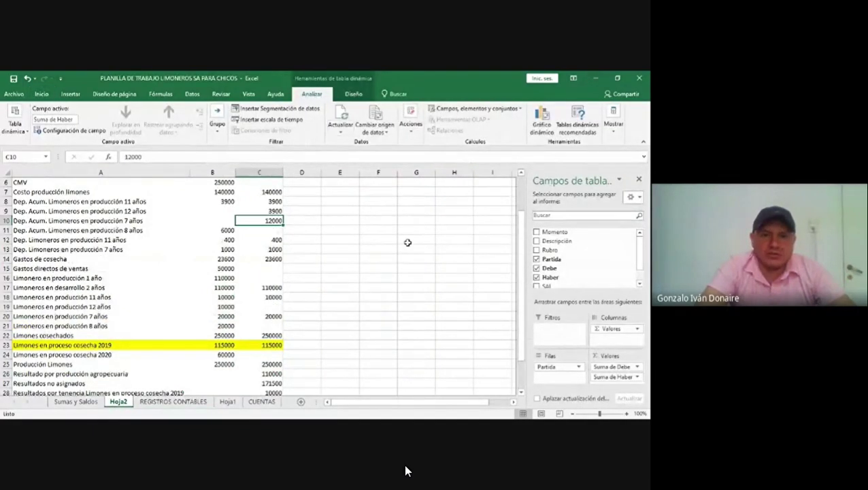
left_click_drag(521, 239, 521, 175)
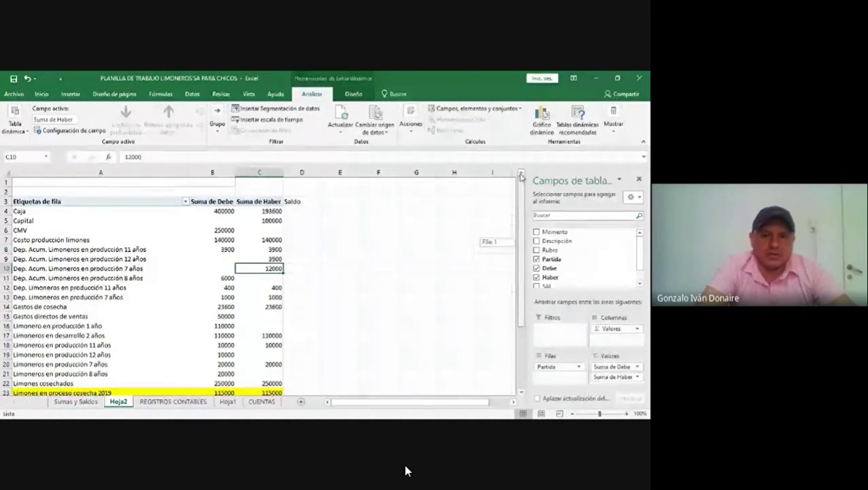
scroll(415, 274, "down", 3)
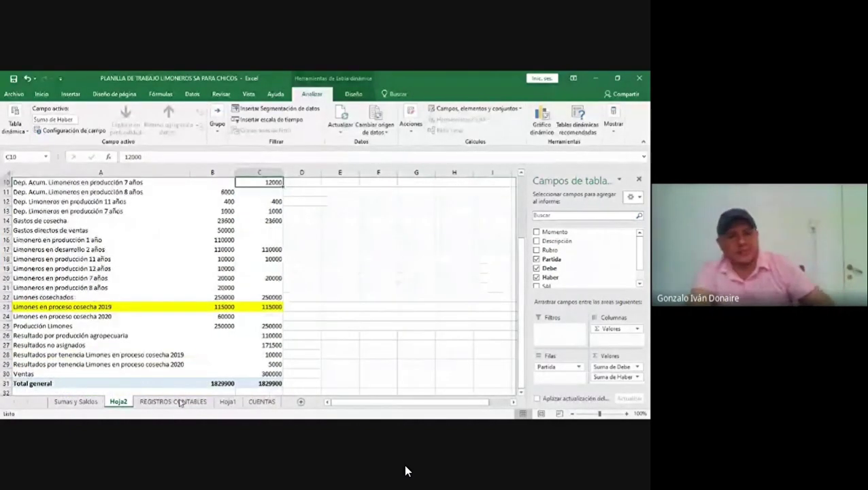
left_click(181, 402)
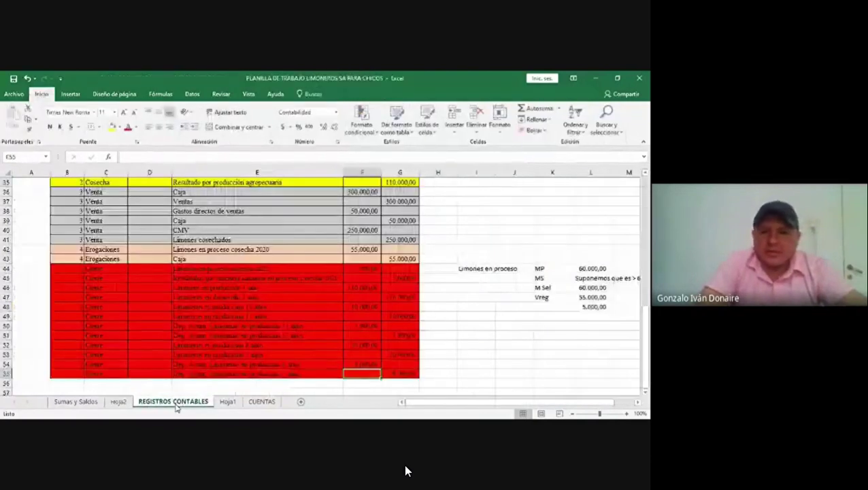